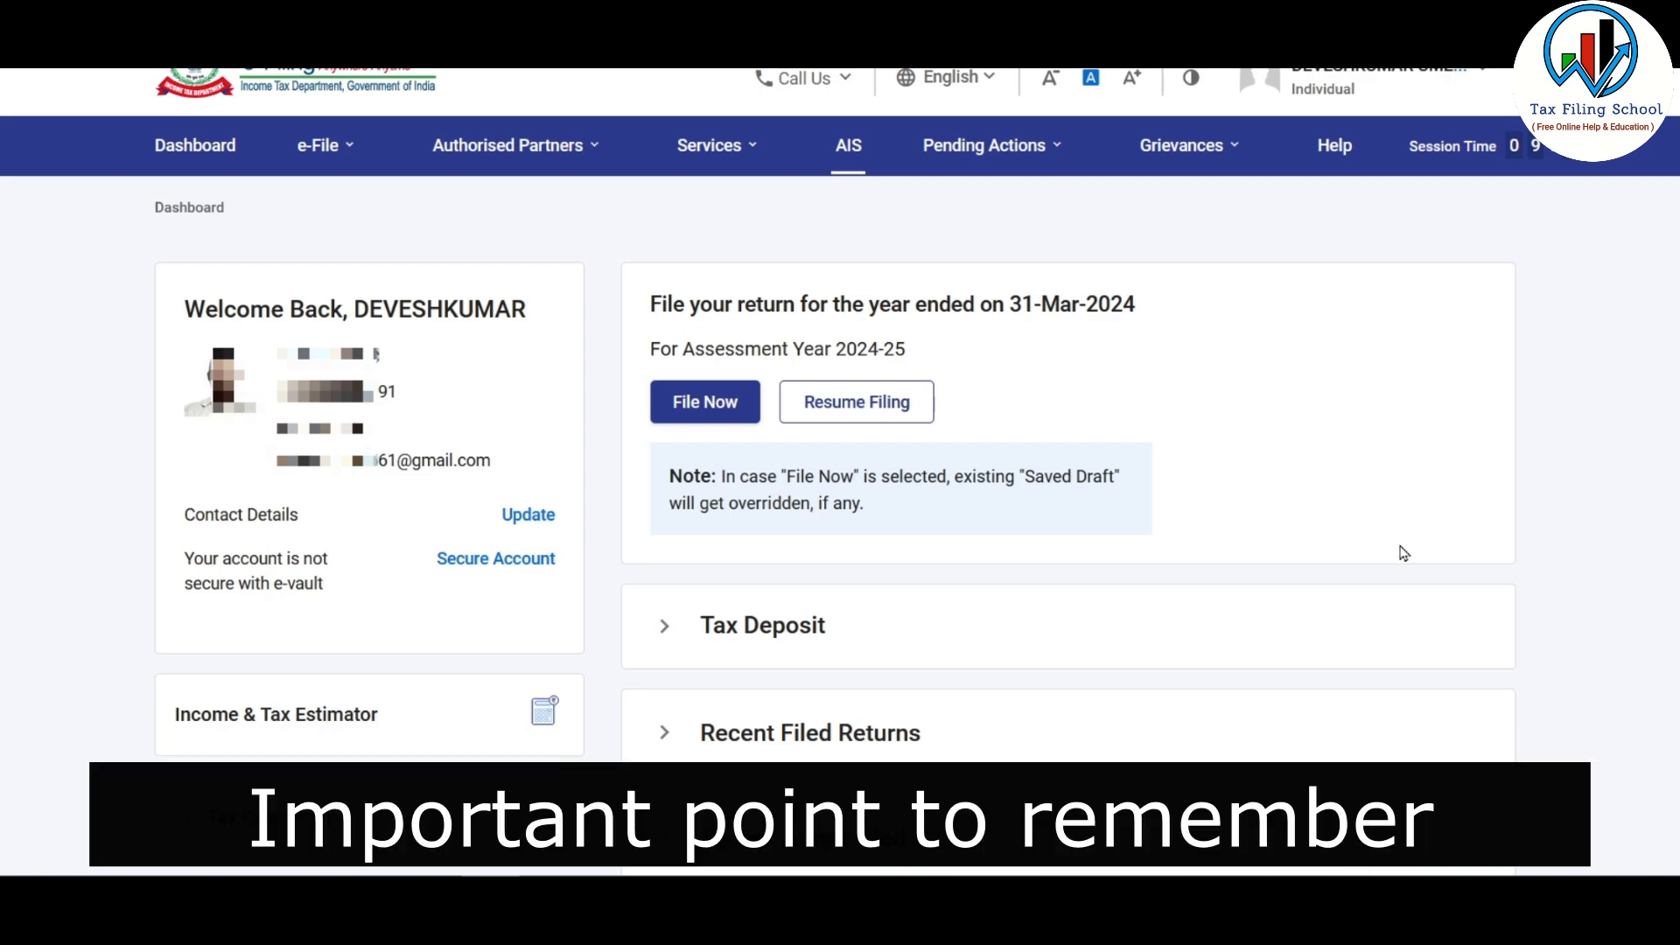
Step: Open AIS through the compliance portal and show the F.Y. 2023-24 TIS and AIS tiles
click(840, 161)
click(1048, 634)
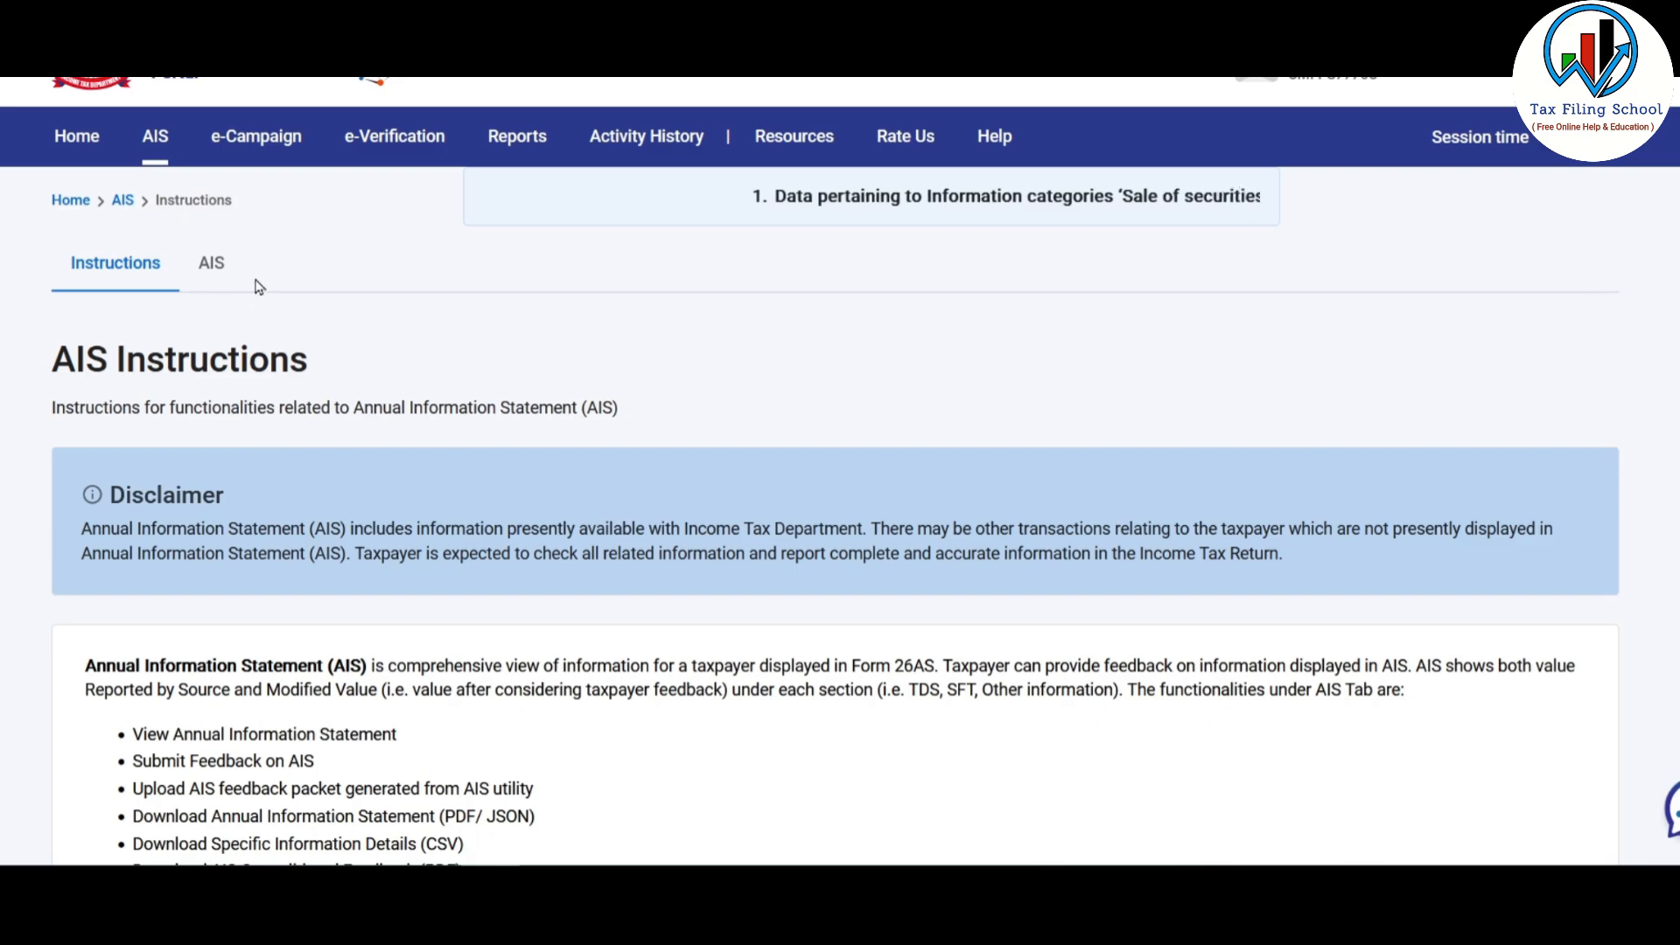
click(216, 264)
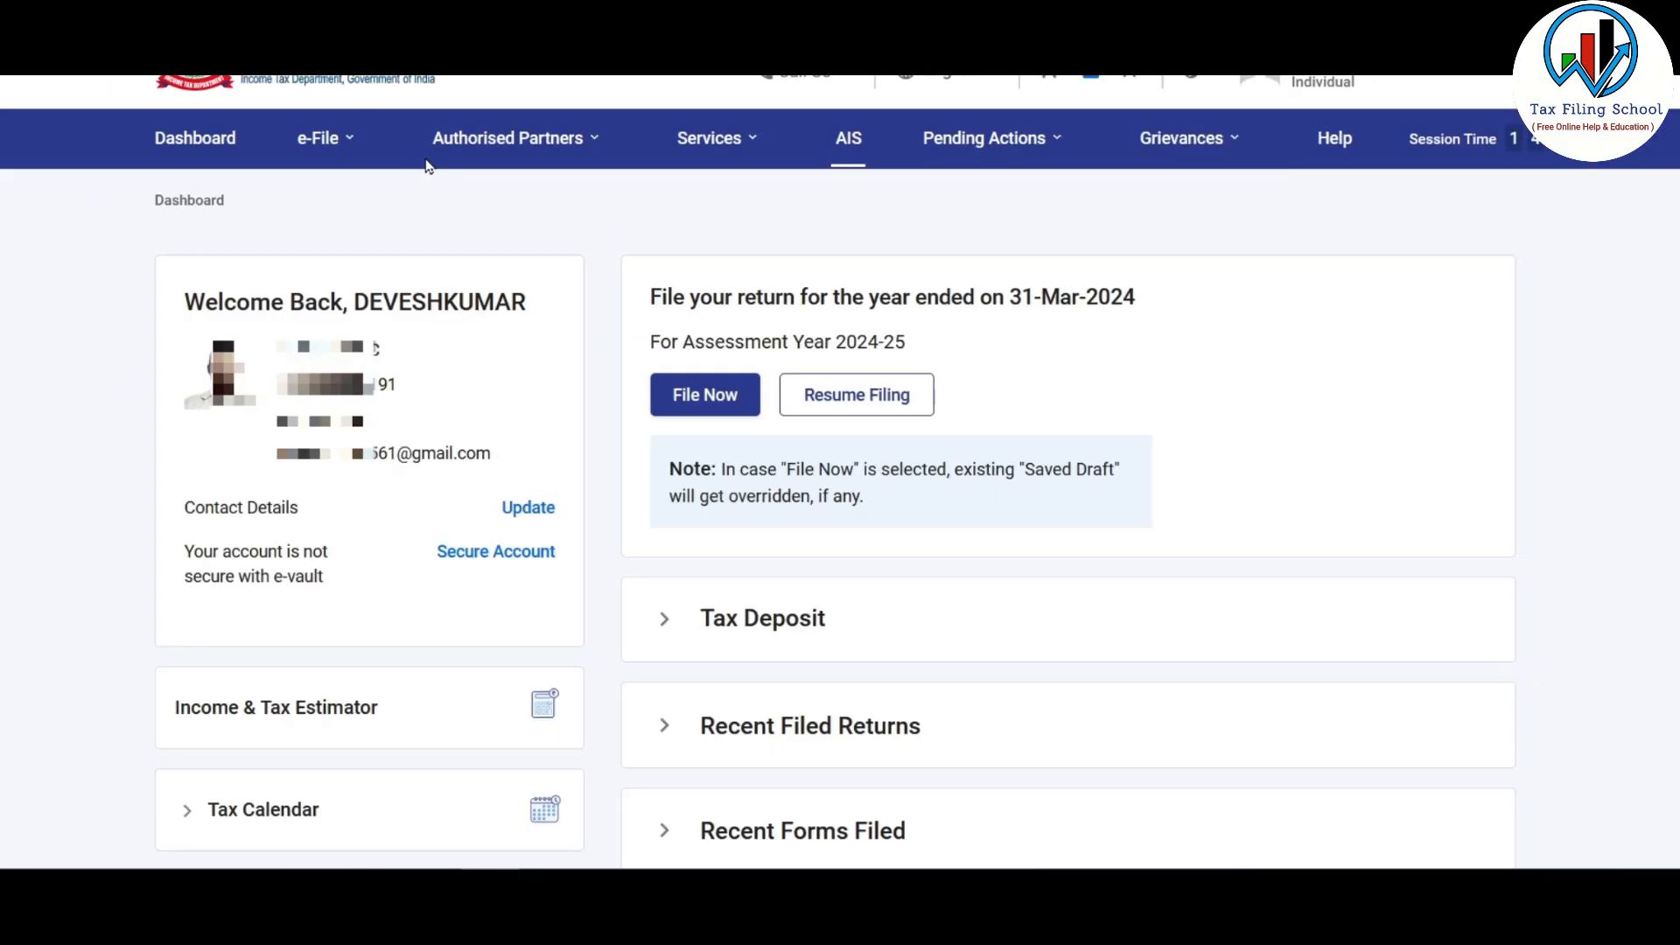
Step: Open View Form 26AS under e-File > Income Tax Returns and accept the disclaimer
click(317, 144)
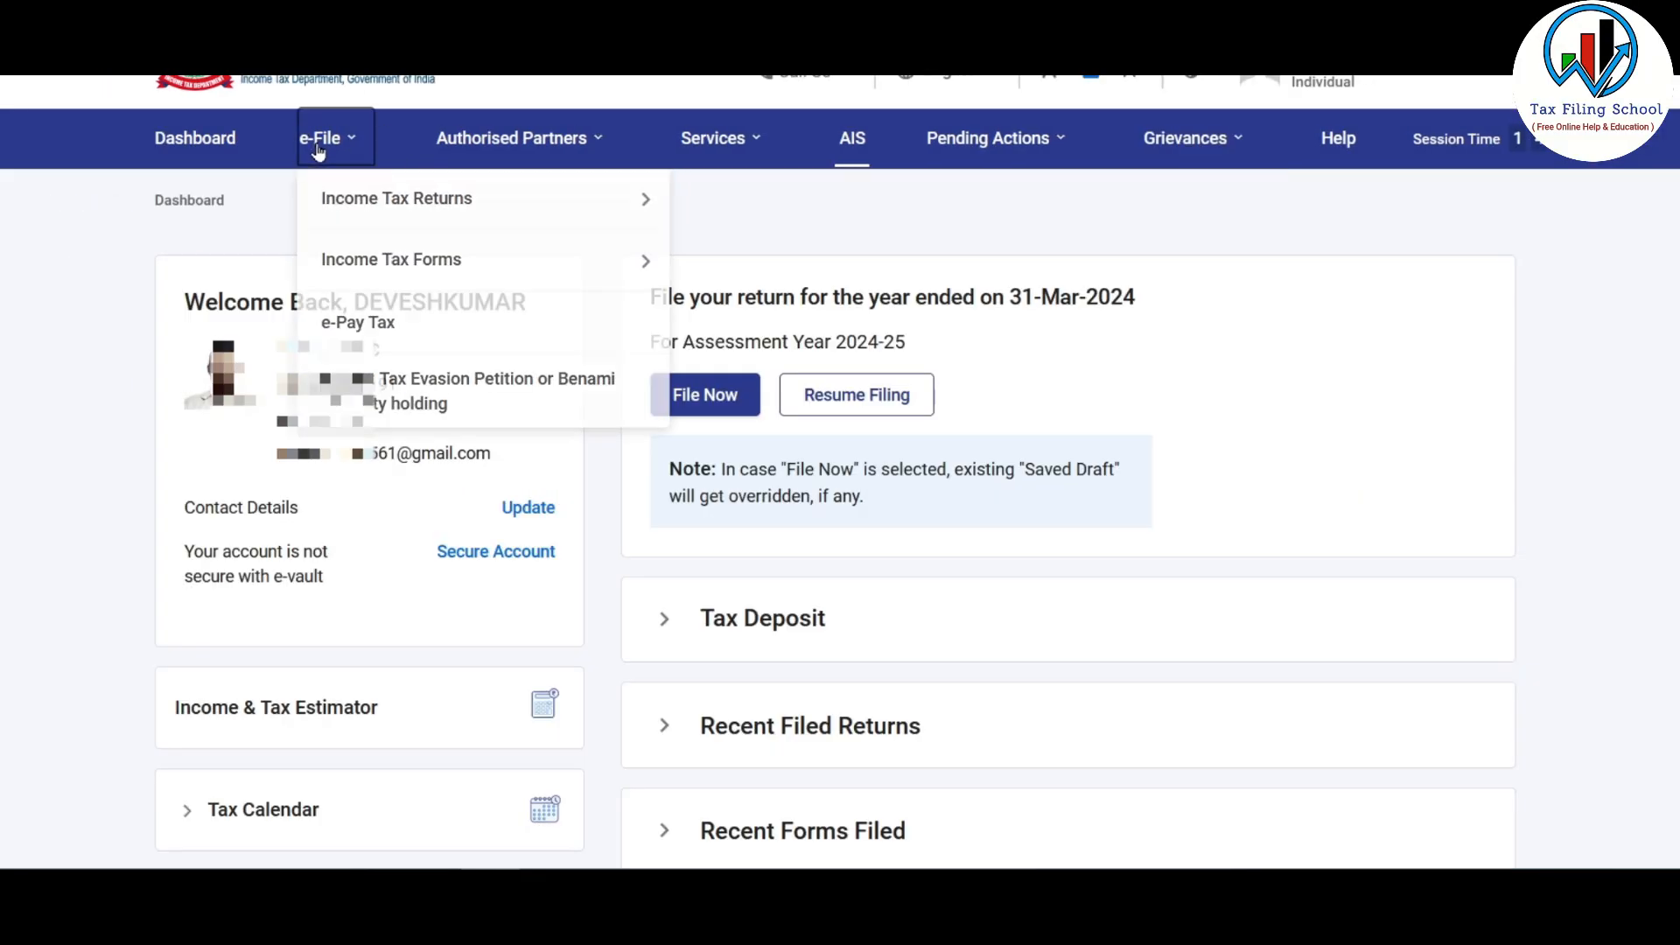
mouse_move(488, 195)
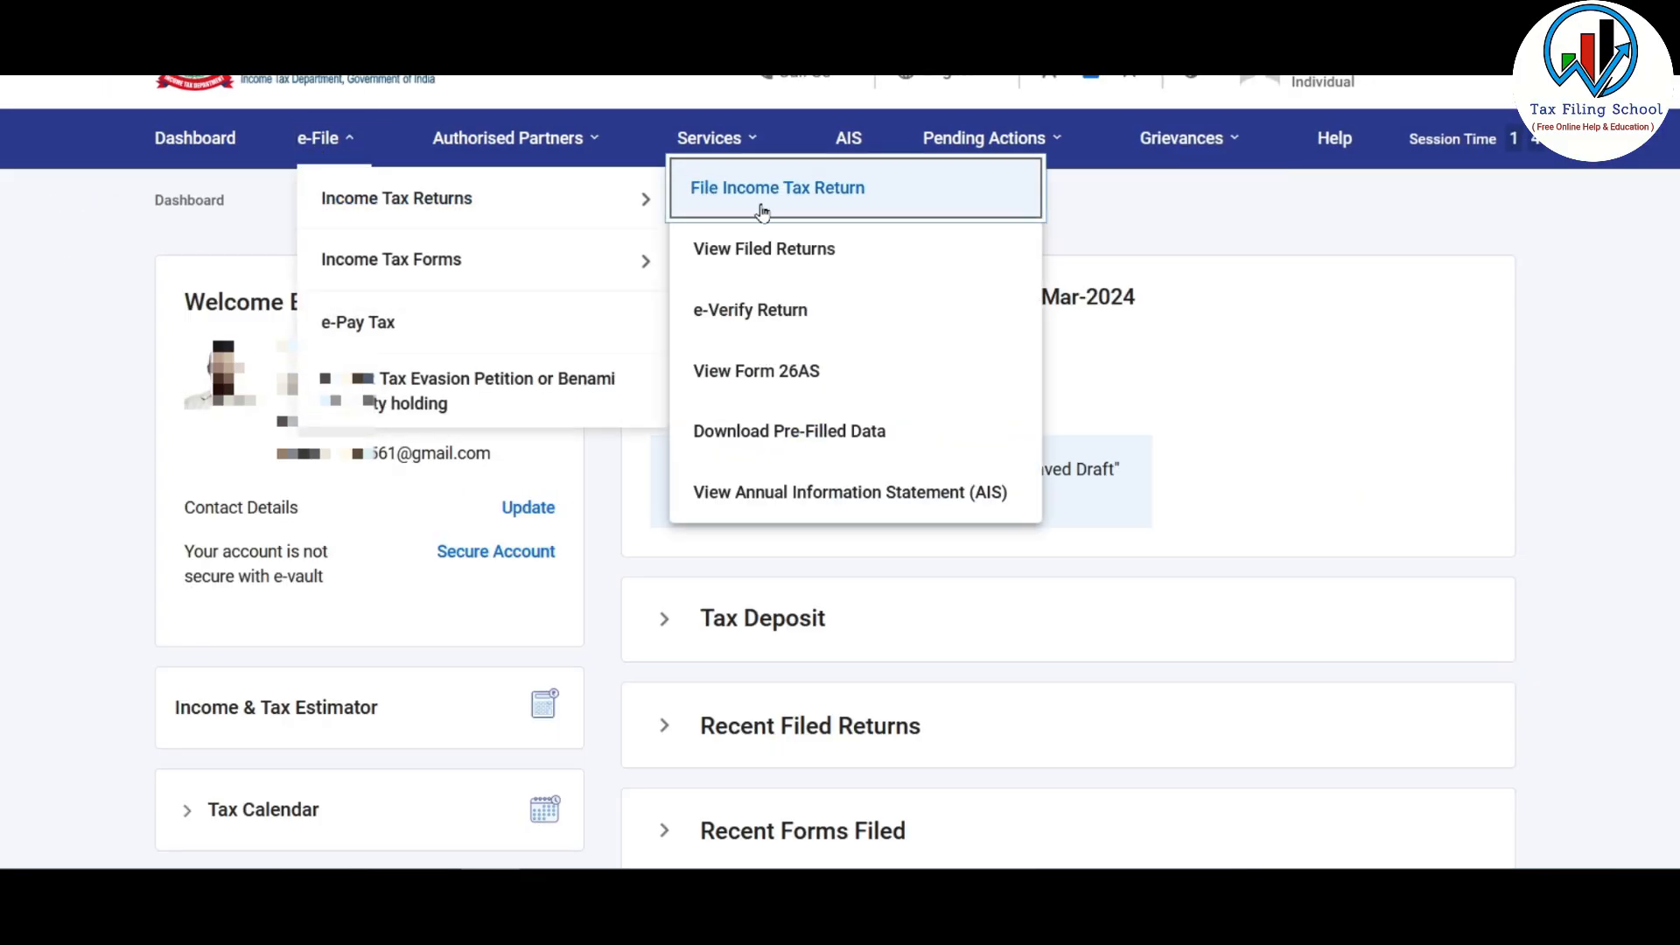
click(800, 370)
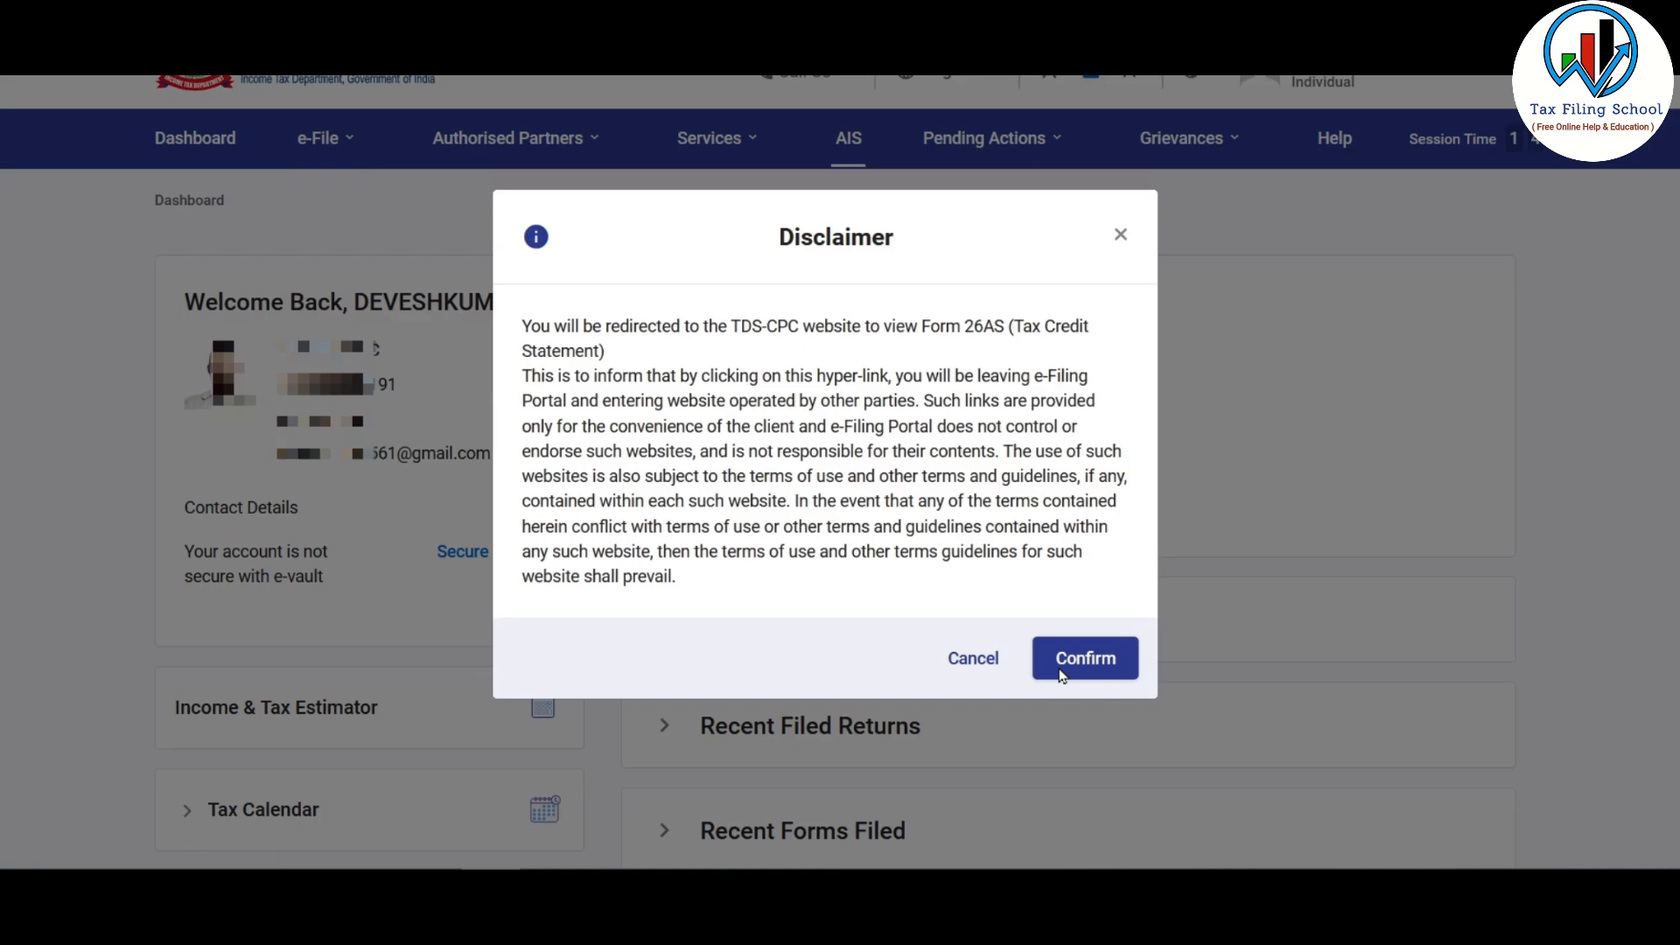
click(1049, 661)
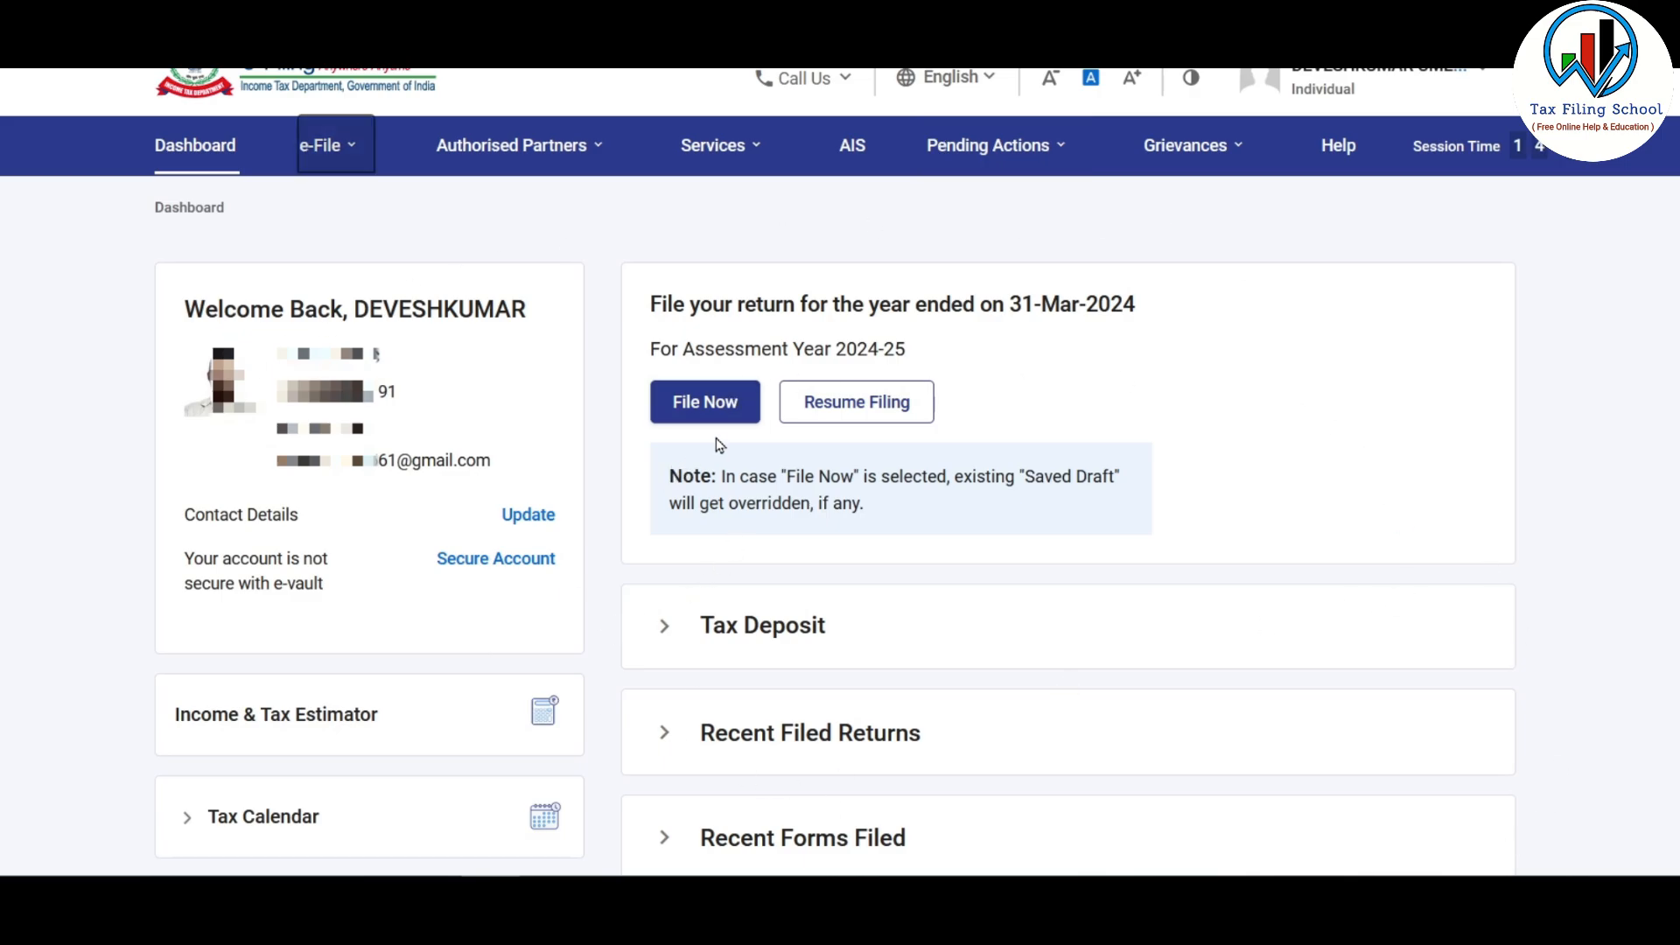
Step: Start filing for assessment year 2024-25 in online mode
click(732, 404)
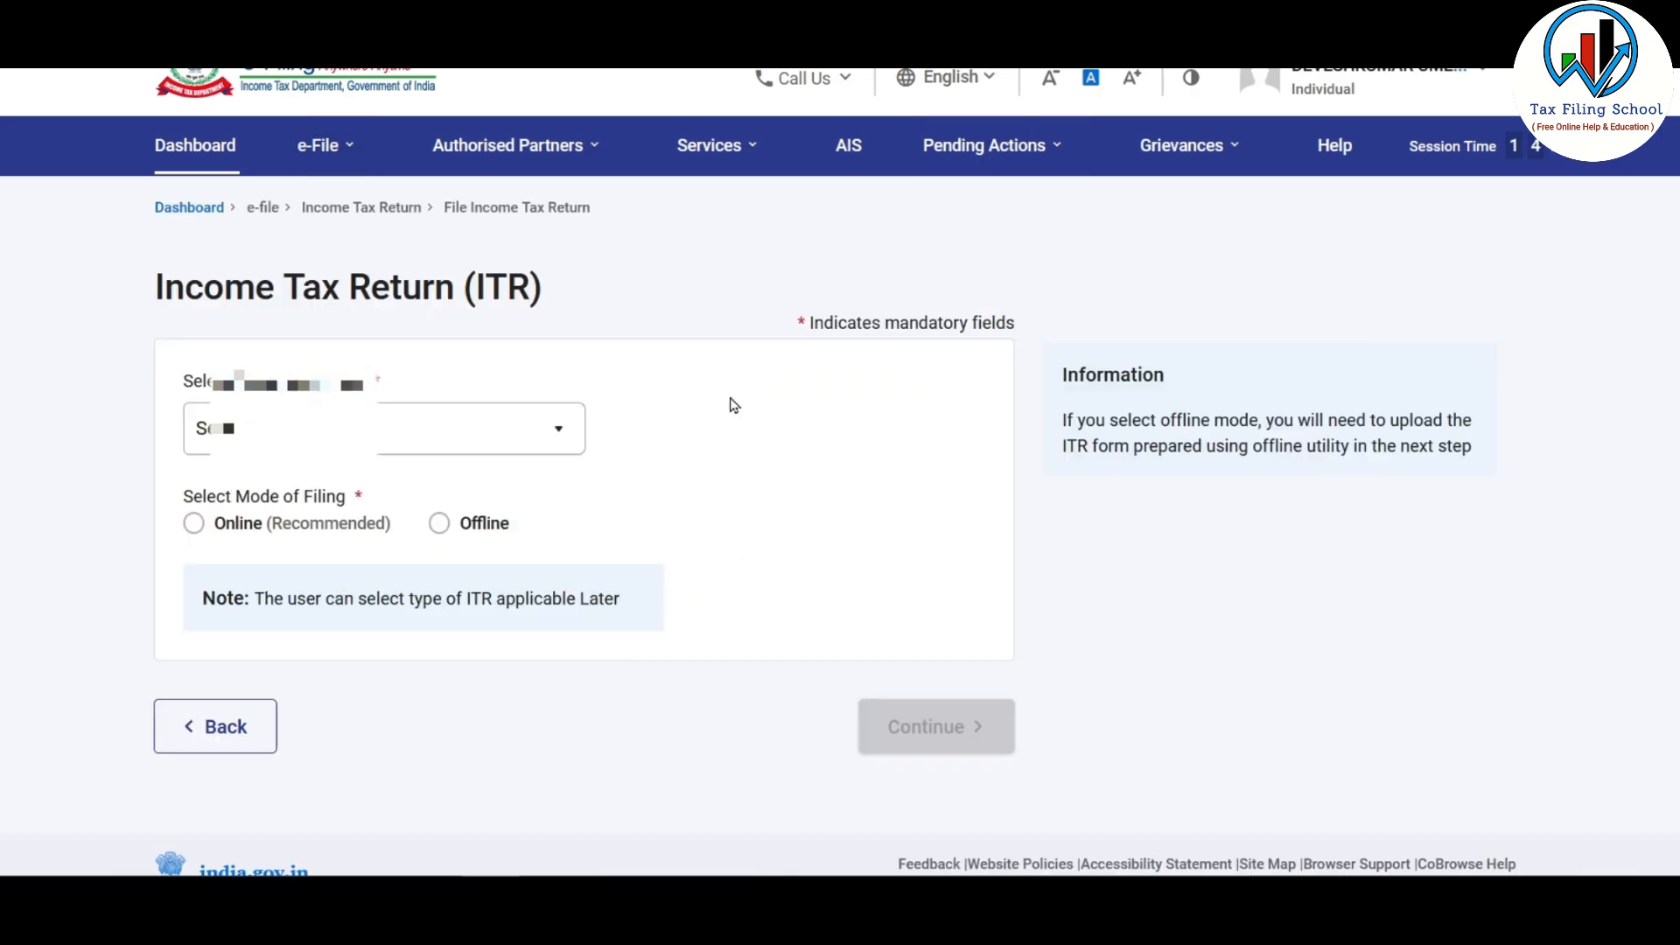
click(551, 428)
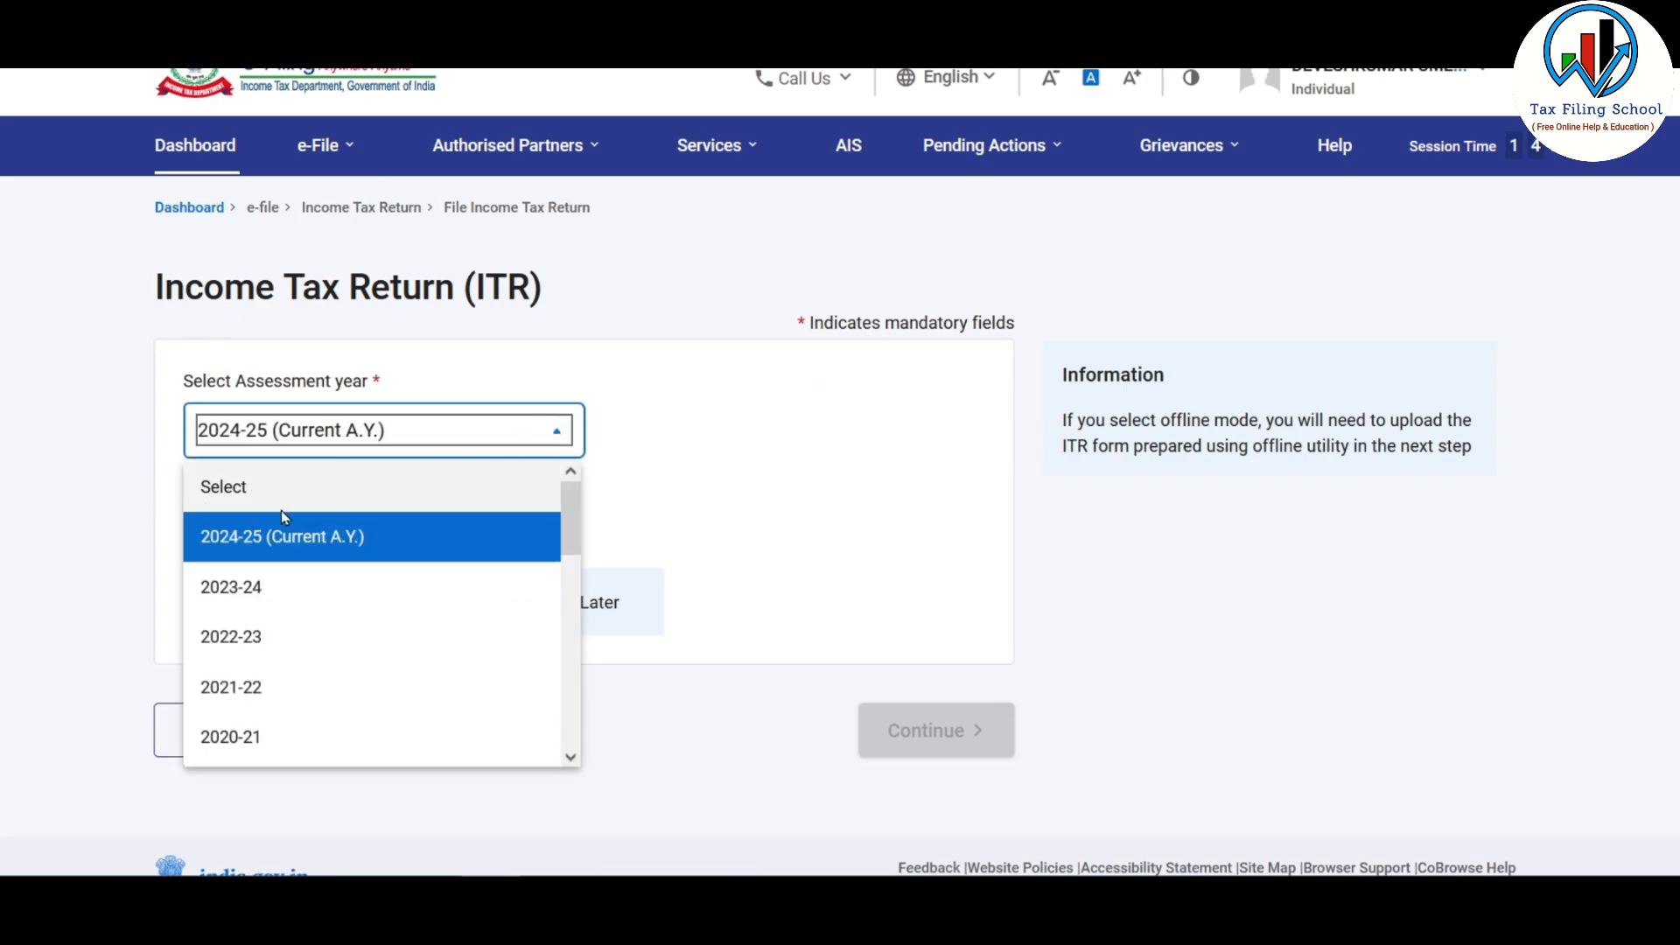
click(356, 538)
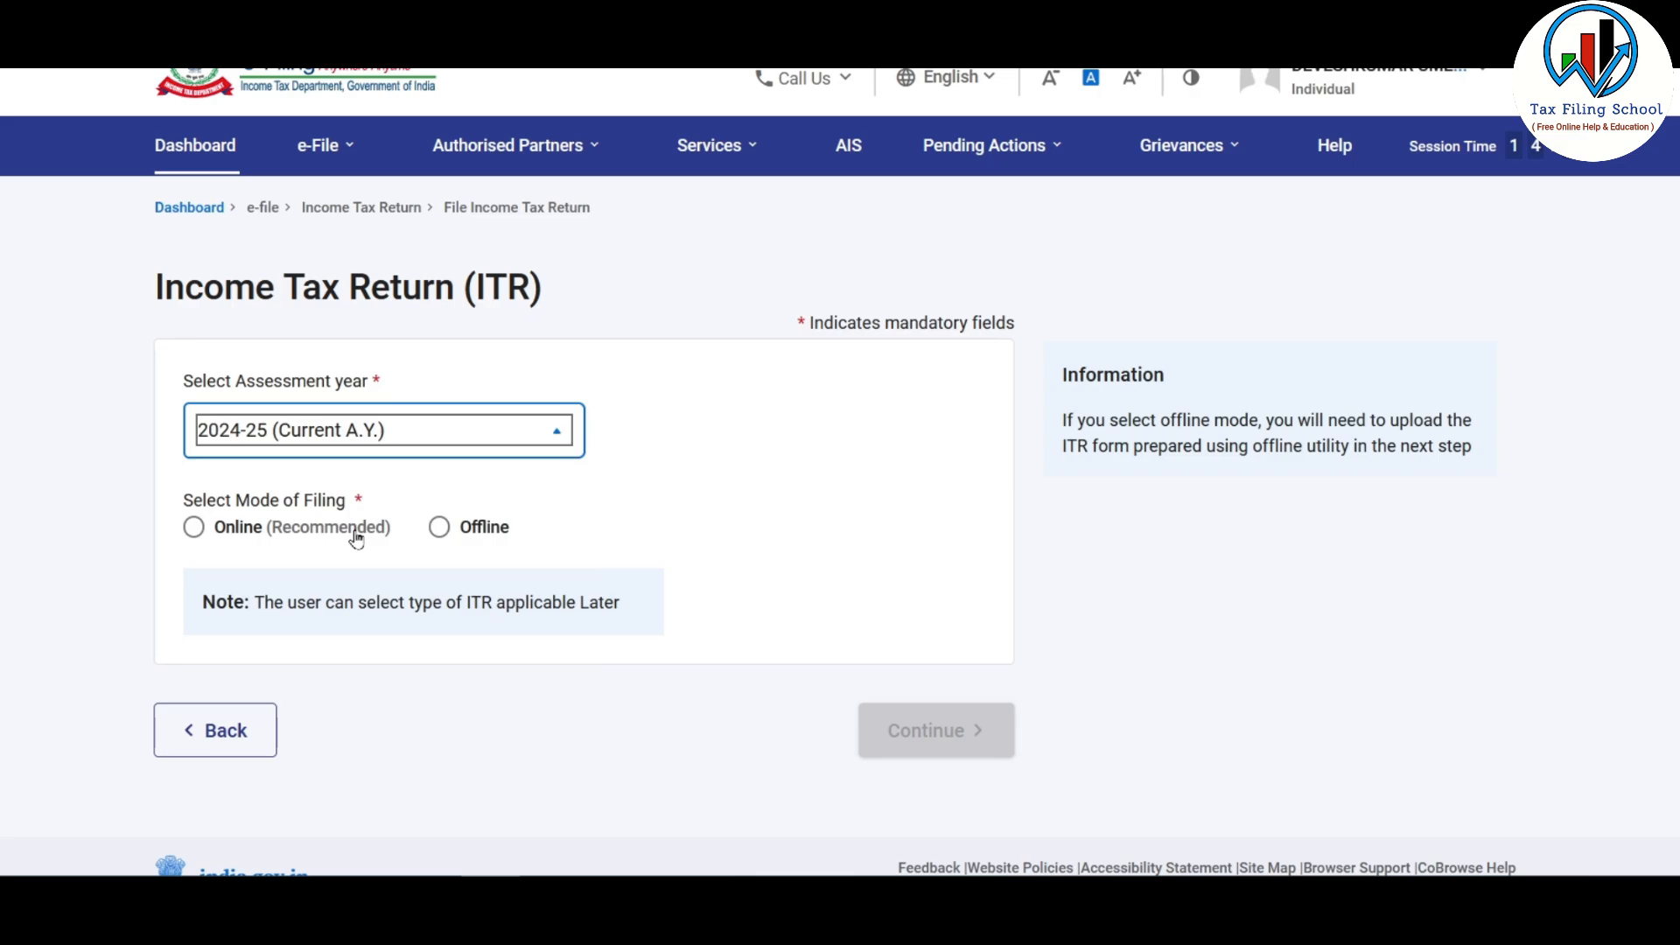
click(195, 531)
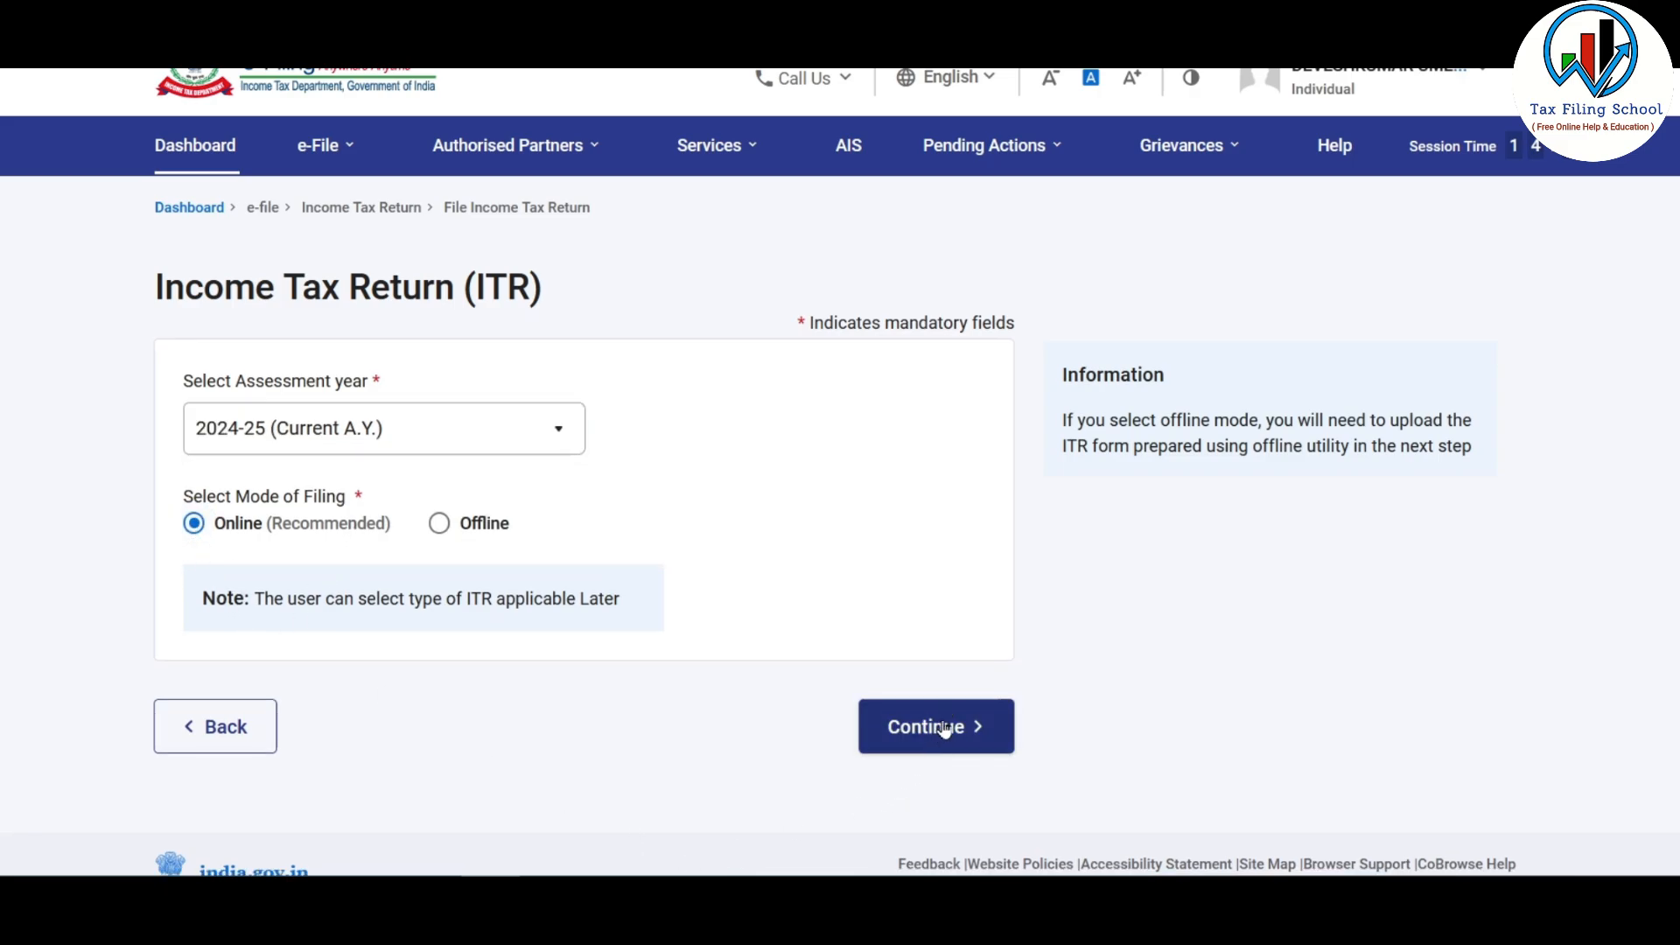
click(945, 728)
Step: Start a new filing with Individual status and choose ITR-1
scroll(489, 274, down, 1)
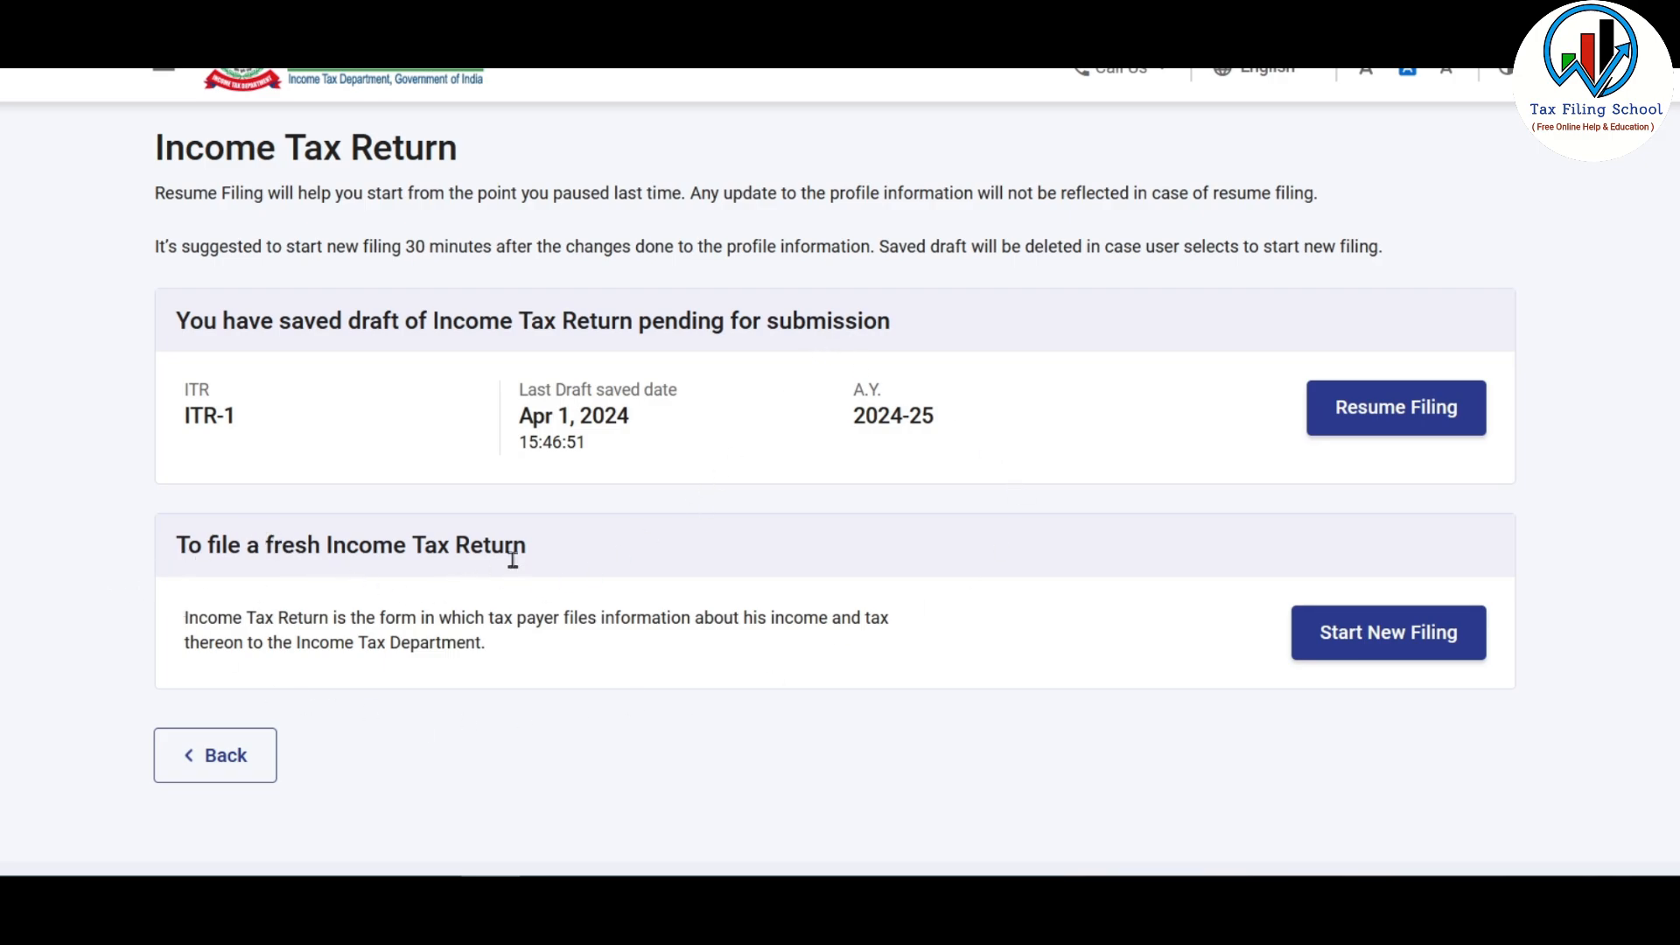
click(1404, 645)
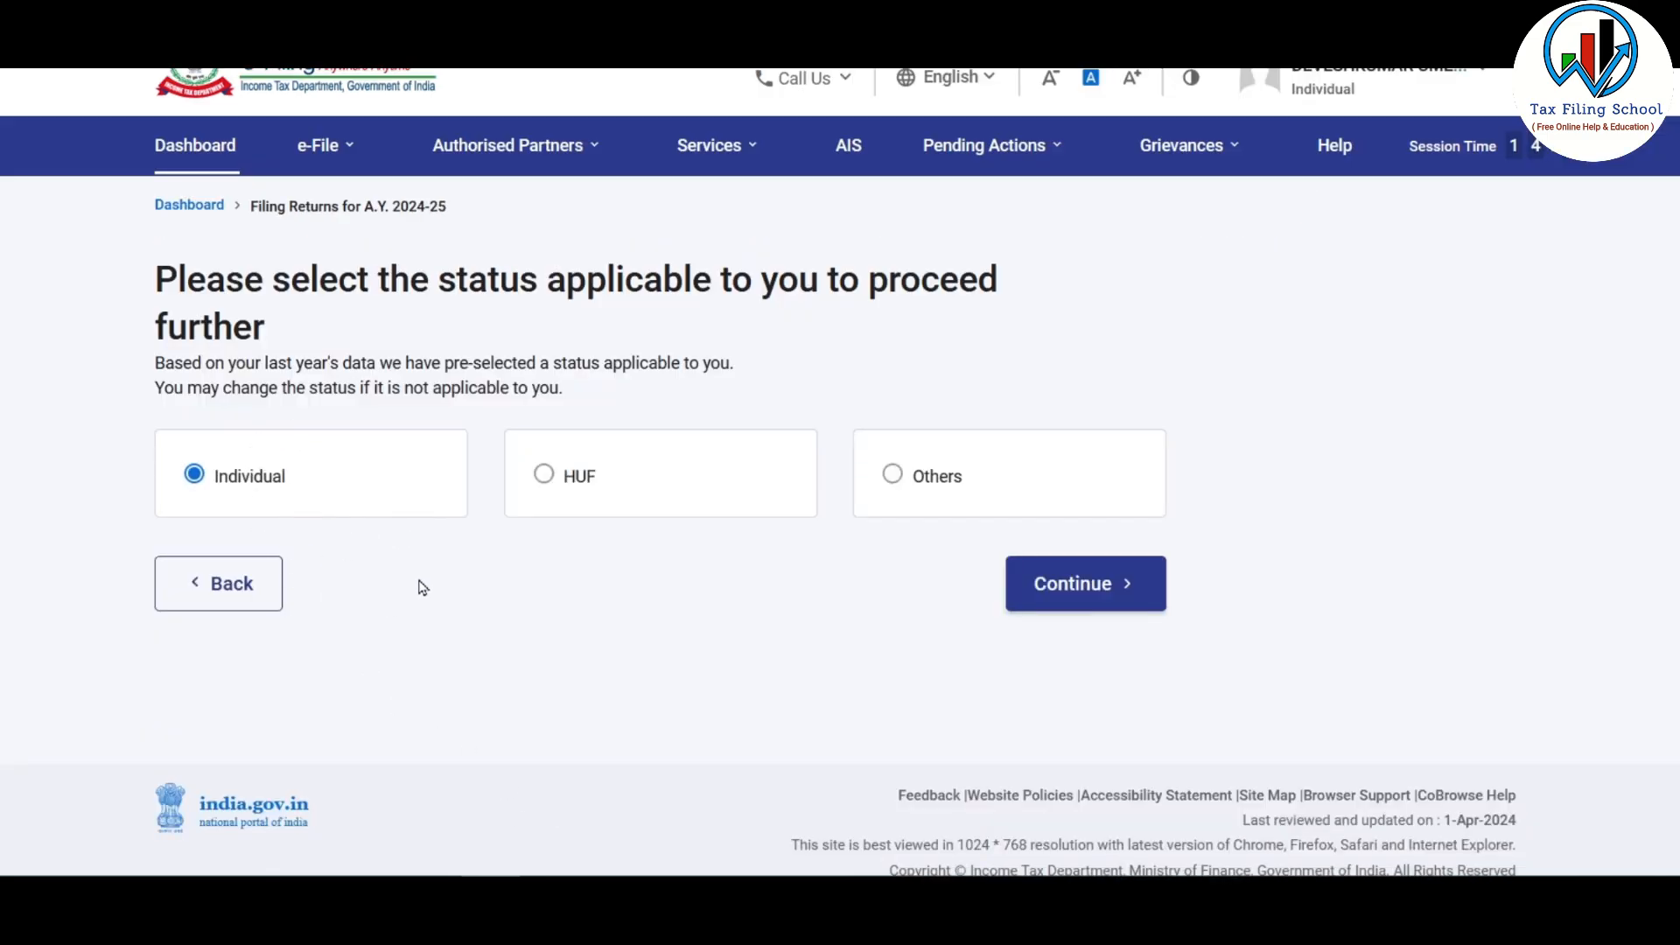
click(1123, 595)
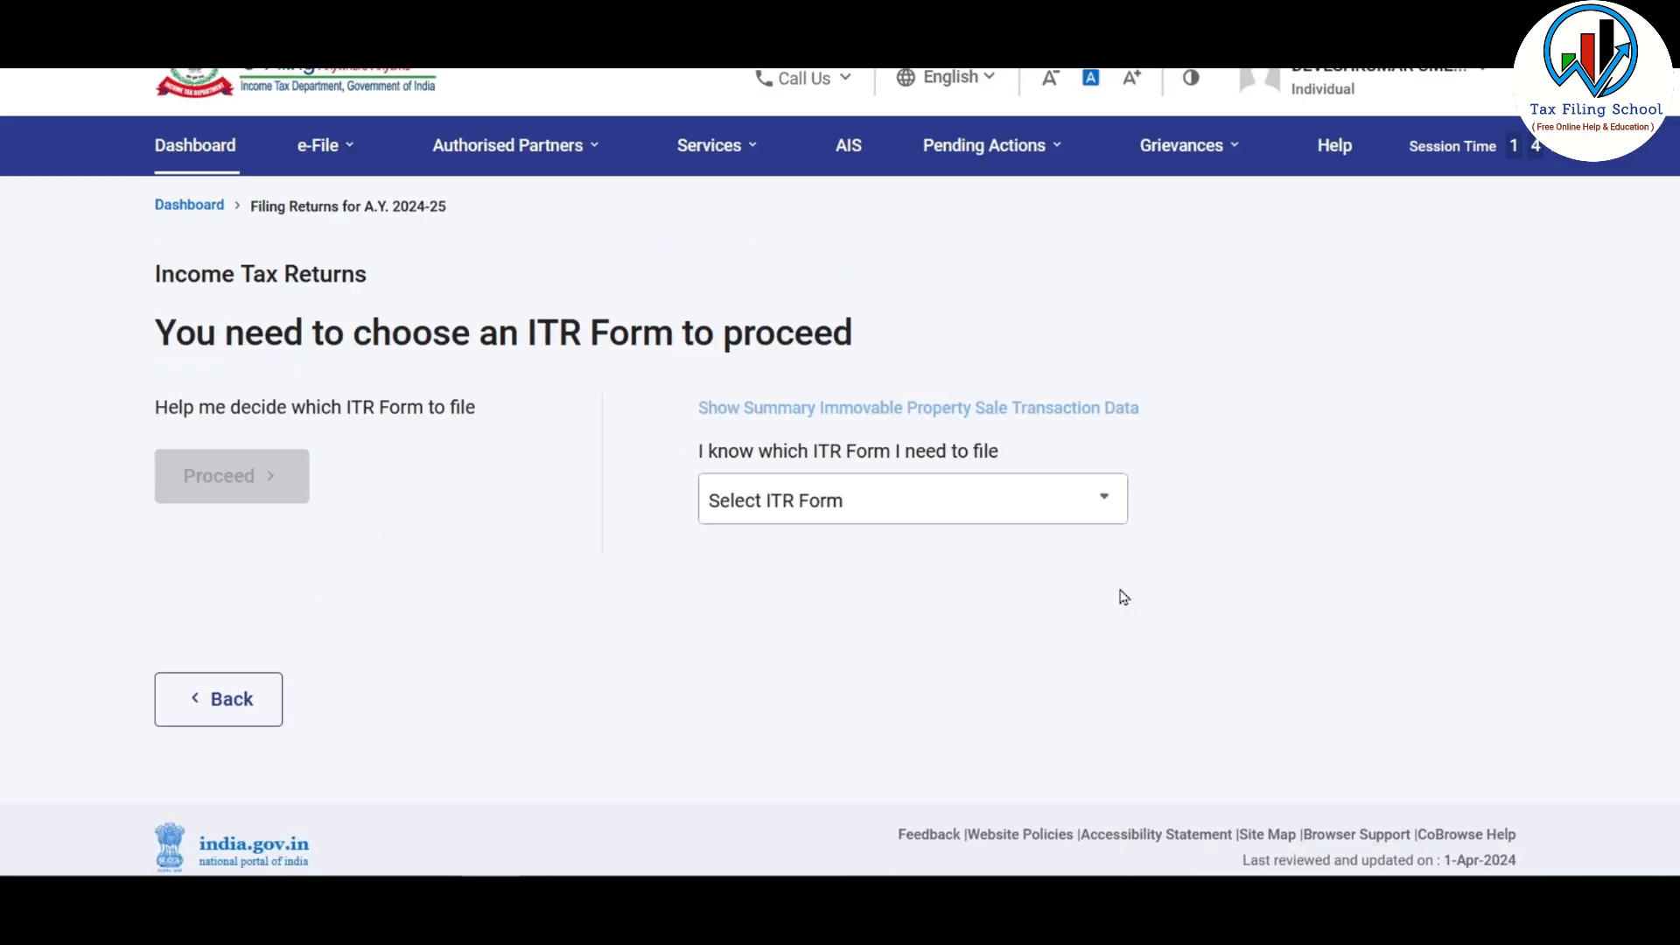
click(923, 504)
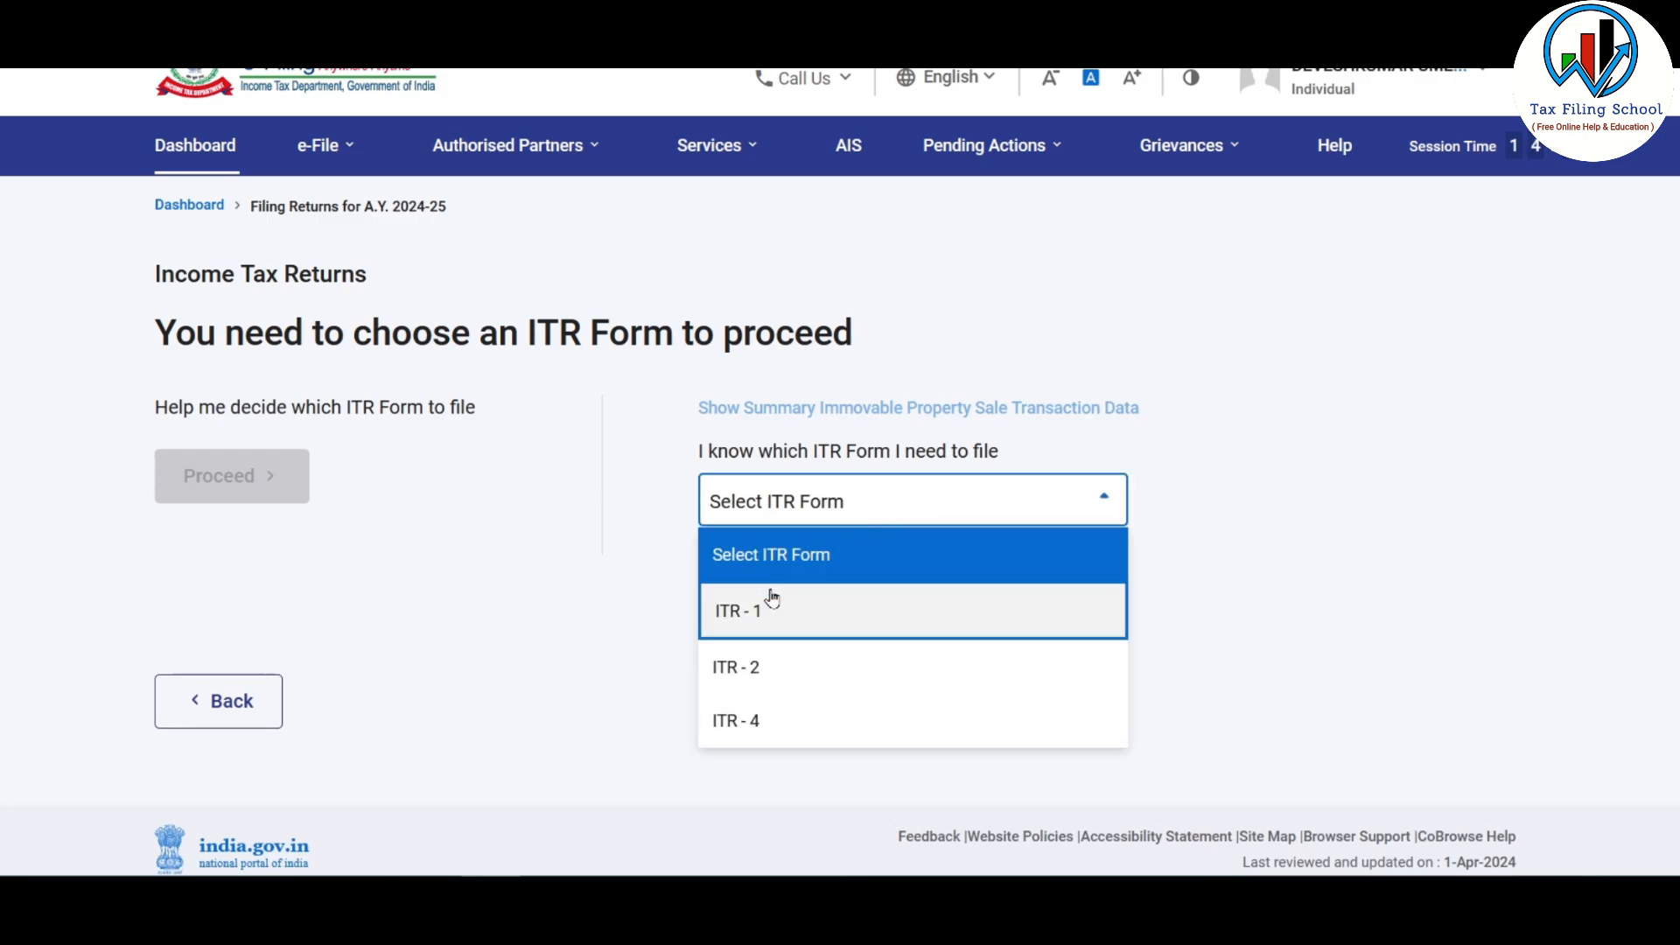
click(875, 618)
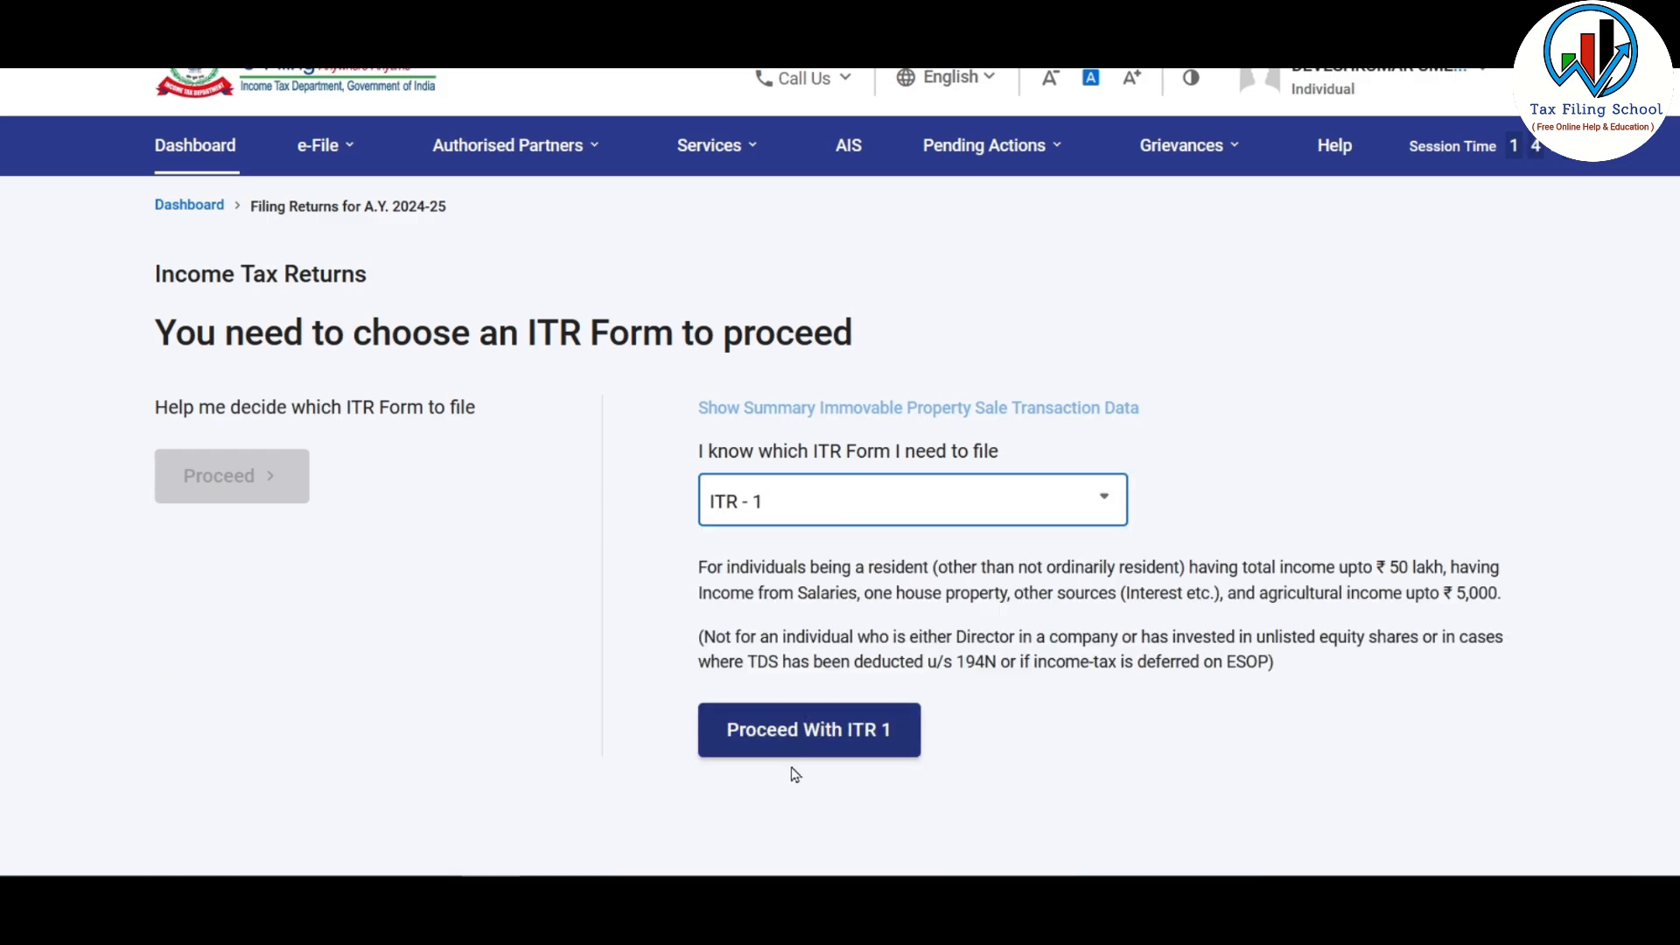
click(872, 742)
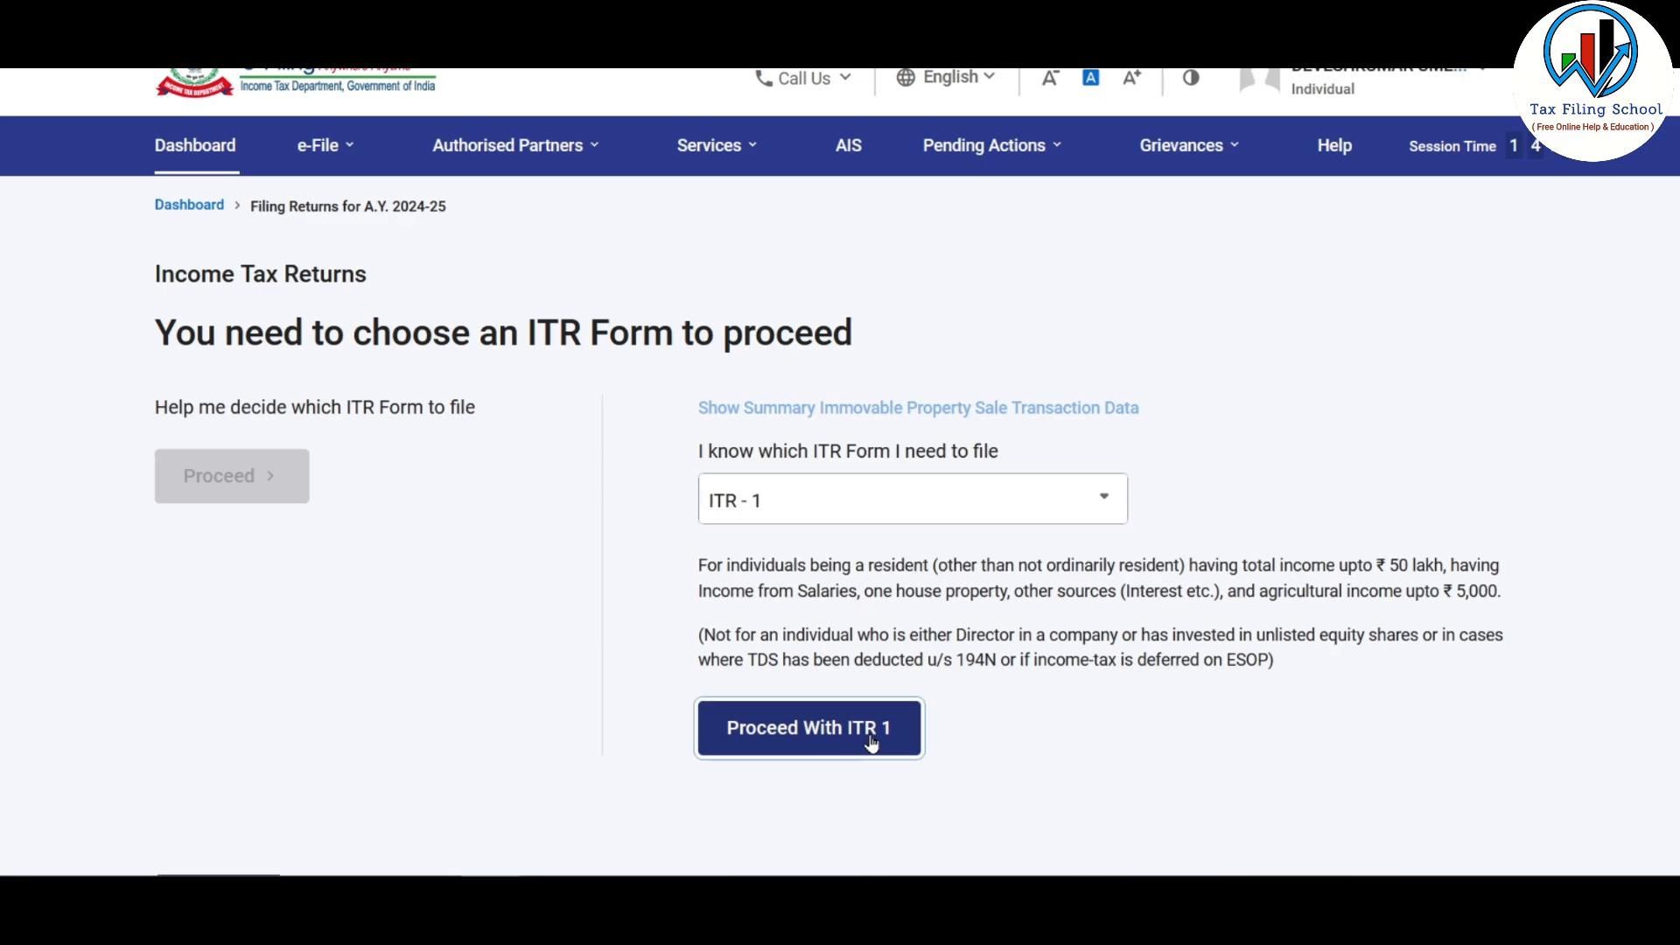
click(472, 687)
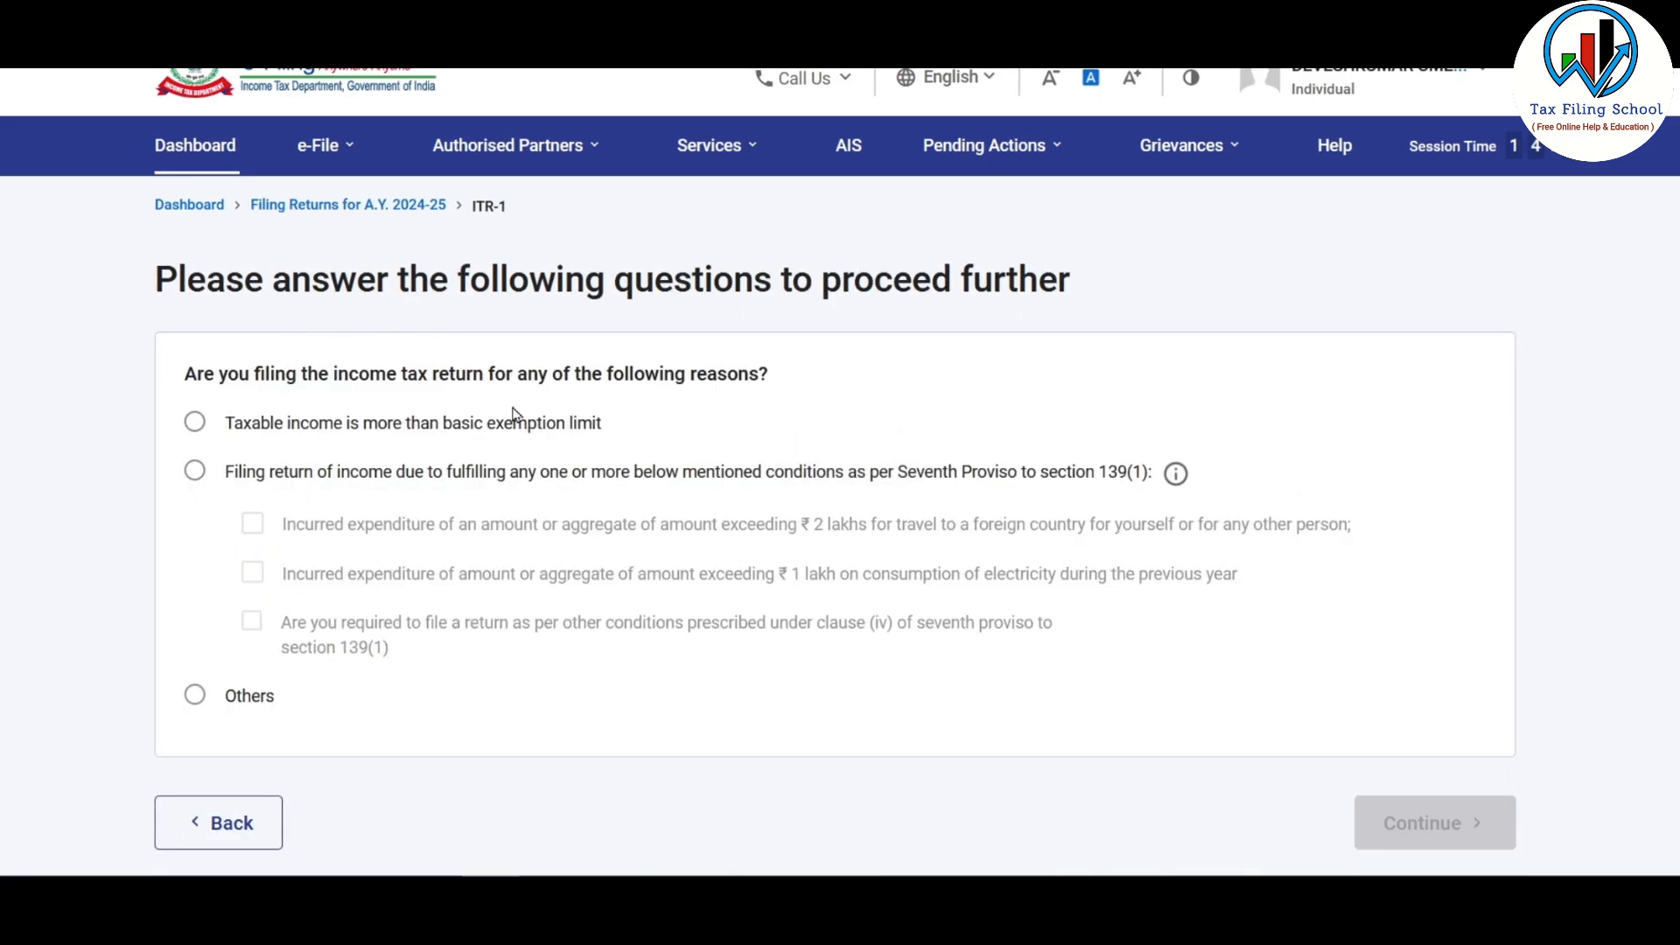
Step: Choose 'Taxable income is more than basic exemption limit' and open pre-filled Personal Information
click(196, 424)
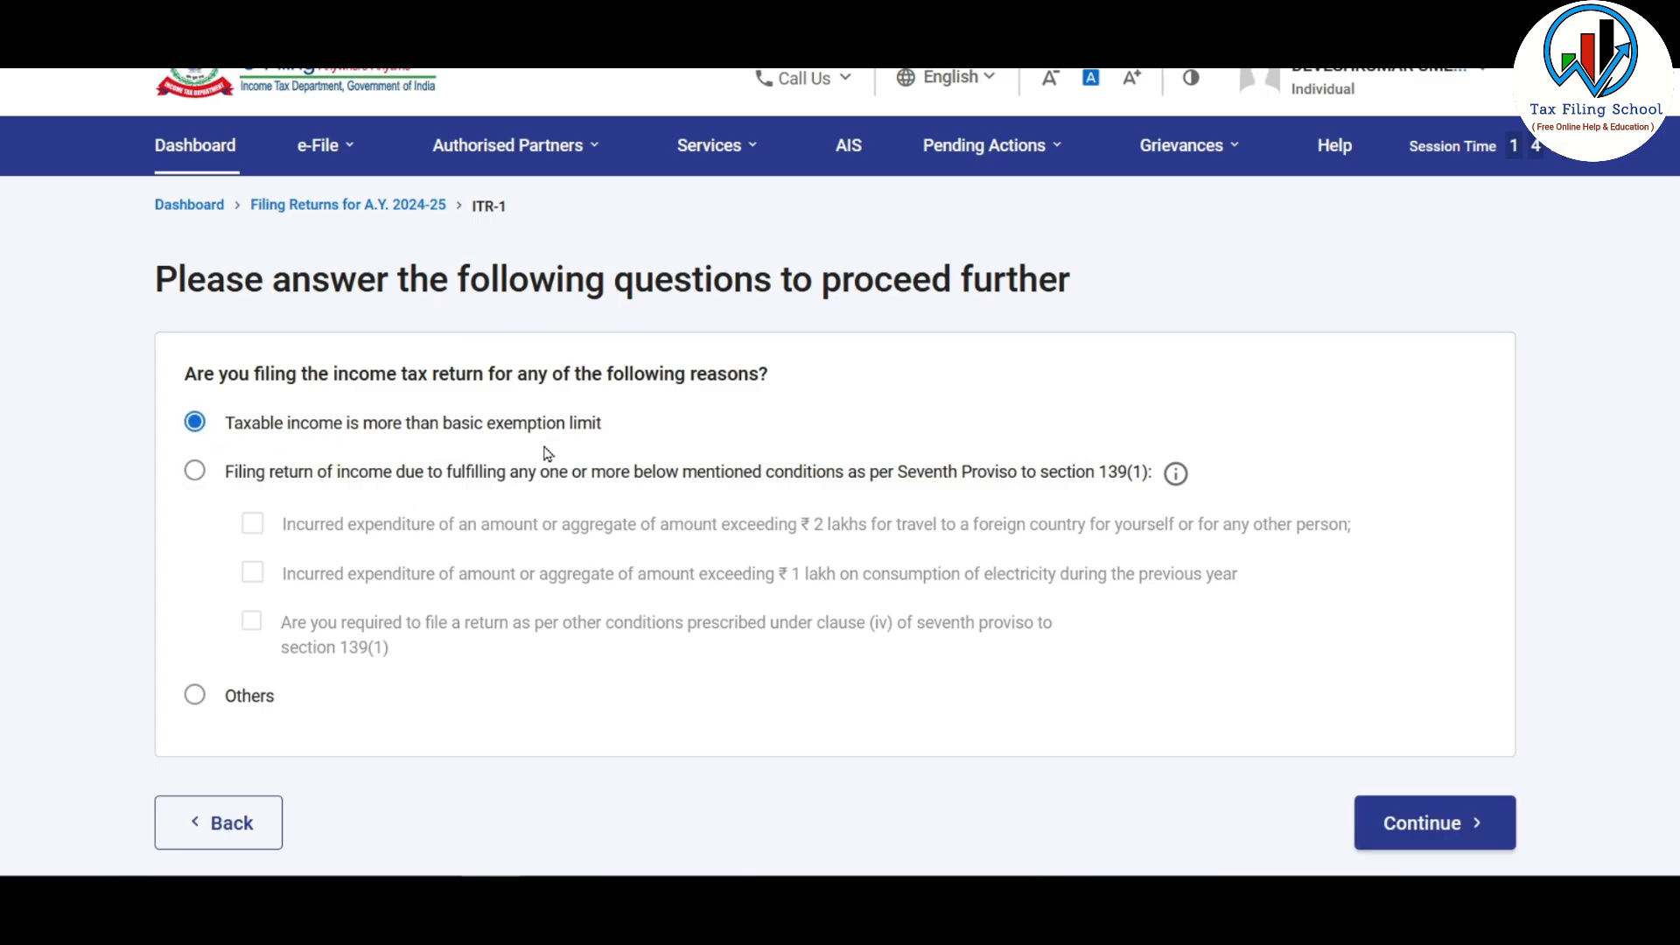
click(1473, 821)
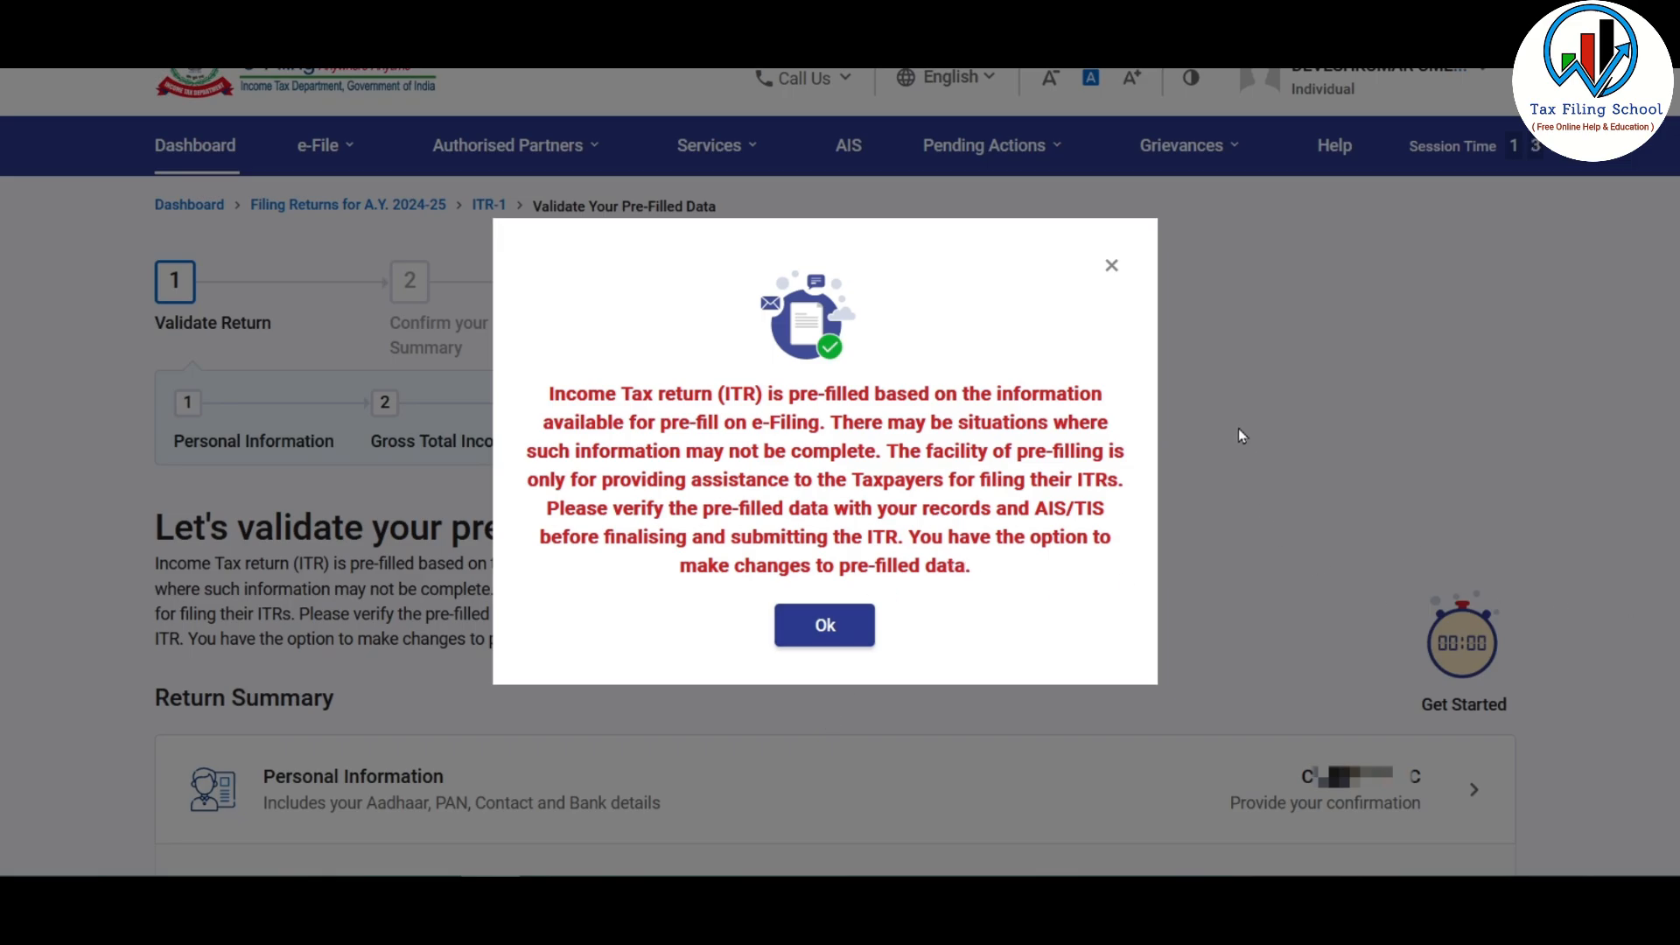
click(827, 621)
scroll(1013, 475, down, 5)
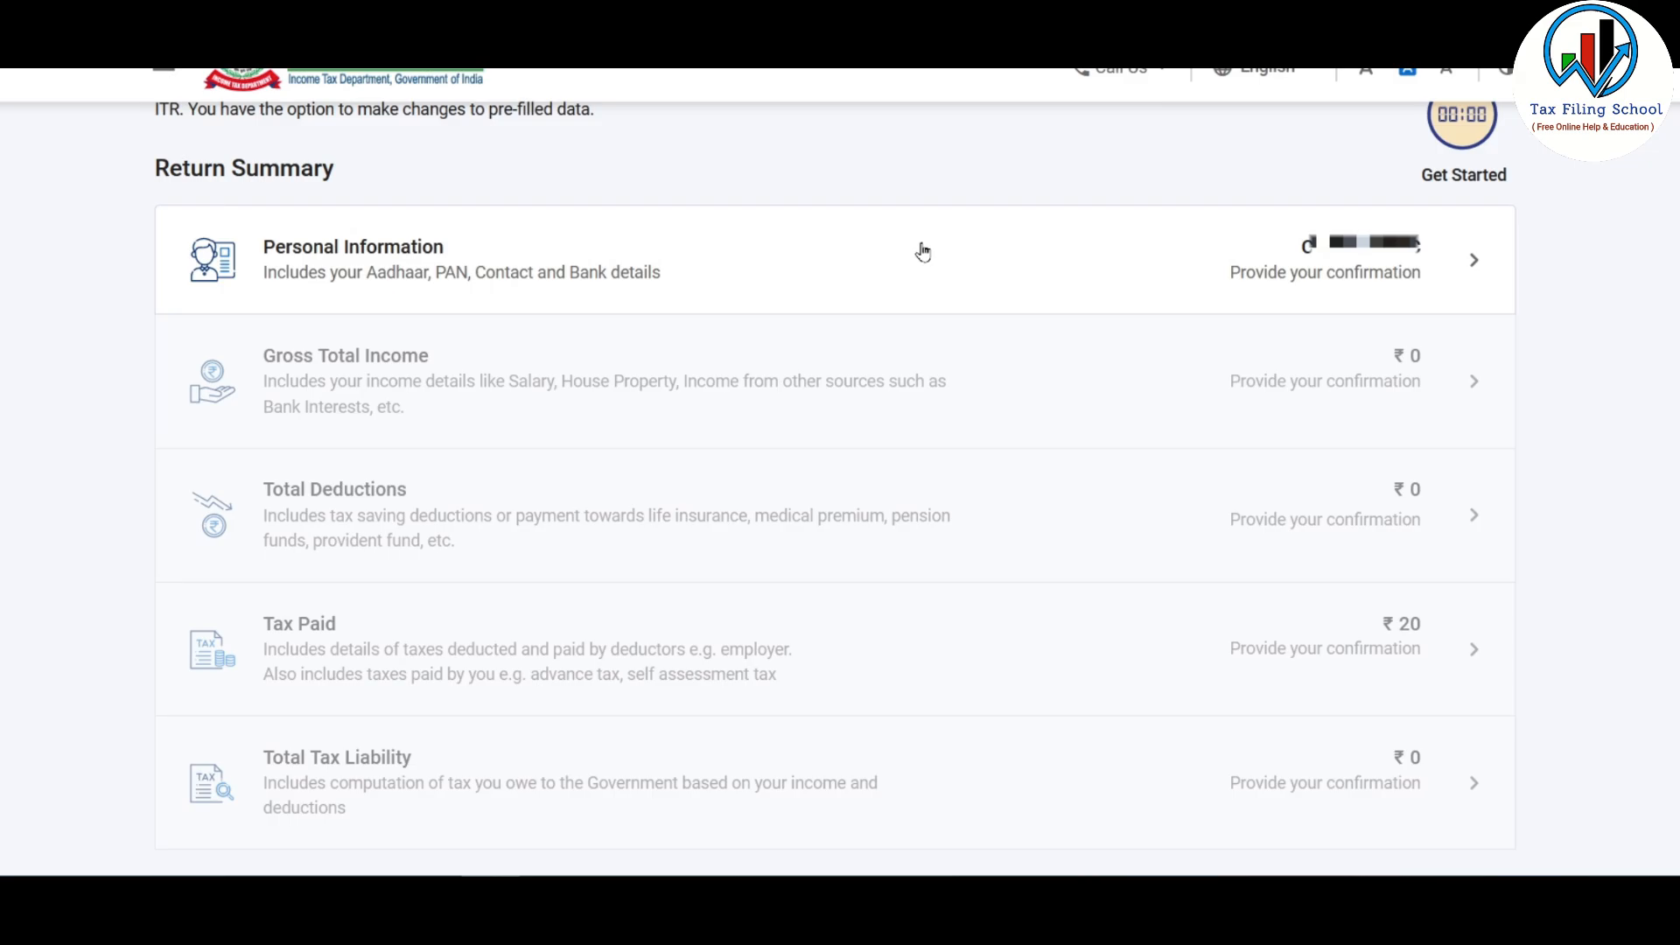
click(1383, 263)
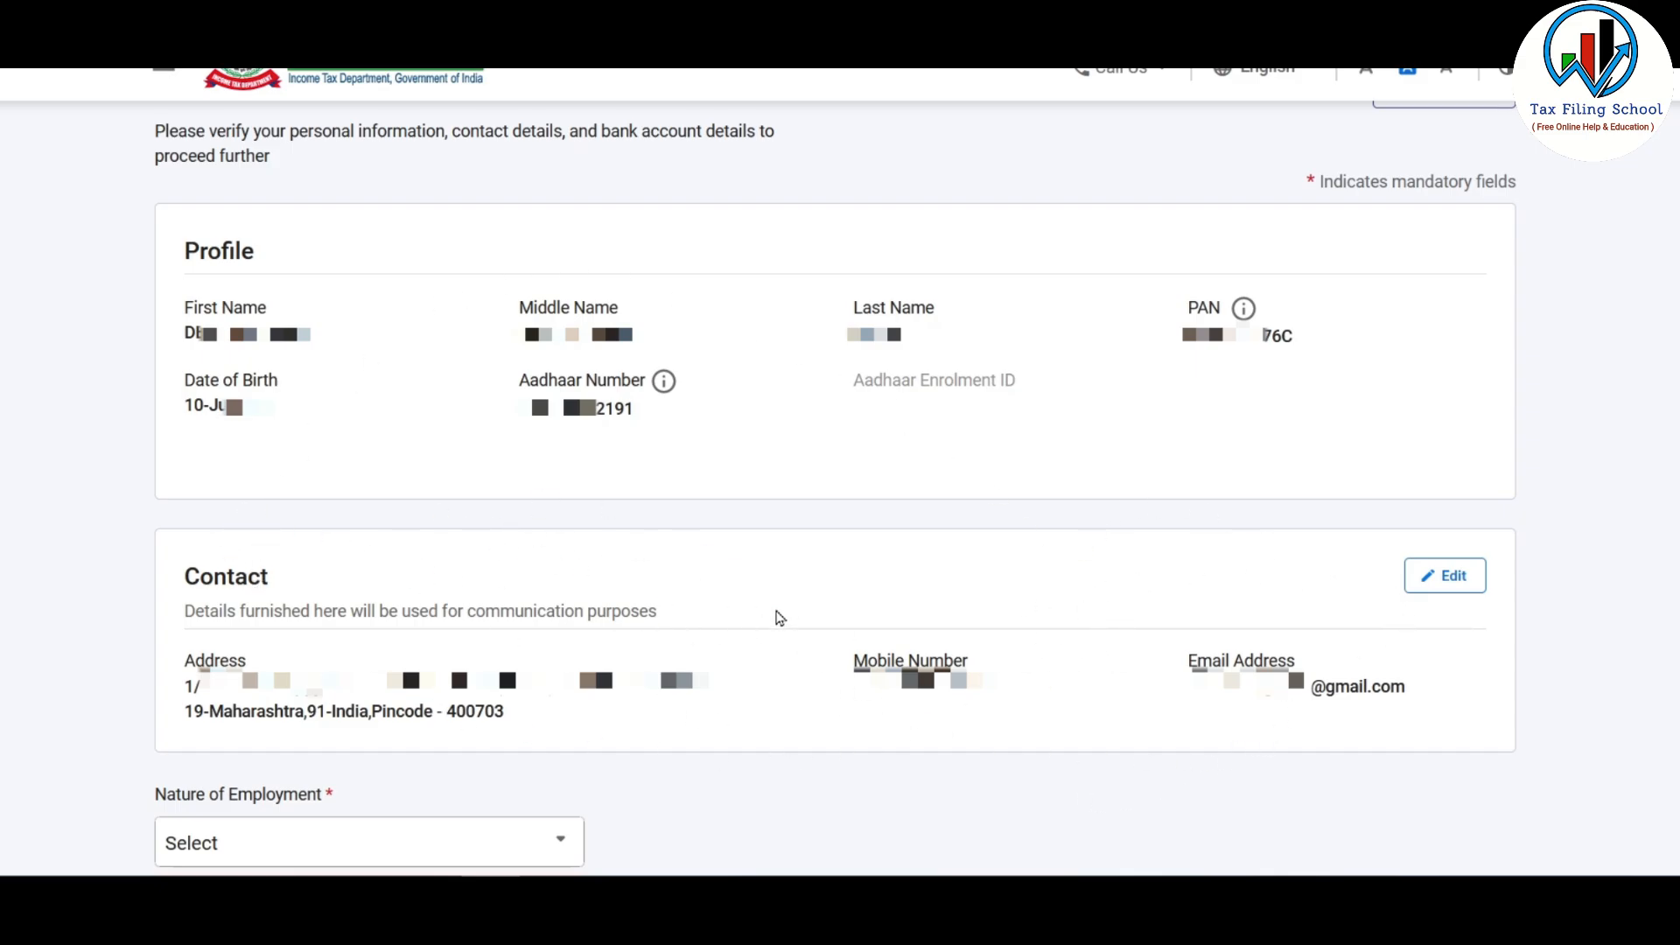
Step: Set nature of employment to Others and review the 139(1) Filing Section
scroll(549, 728, down, 6)
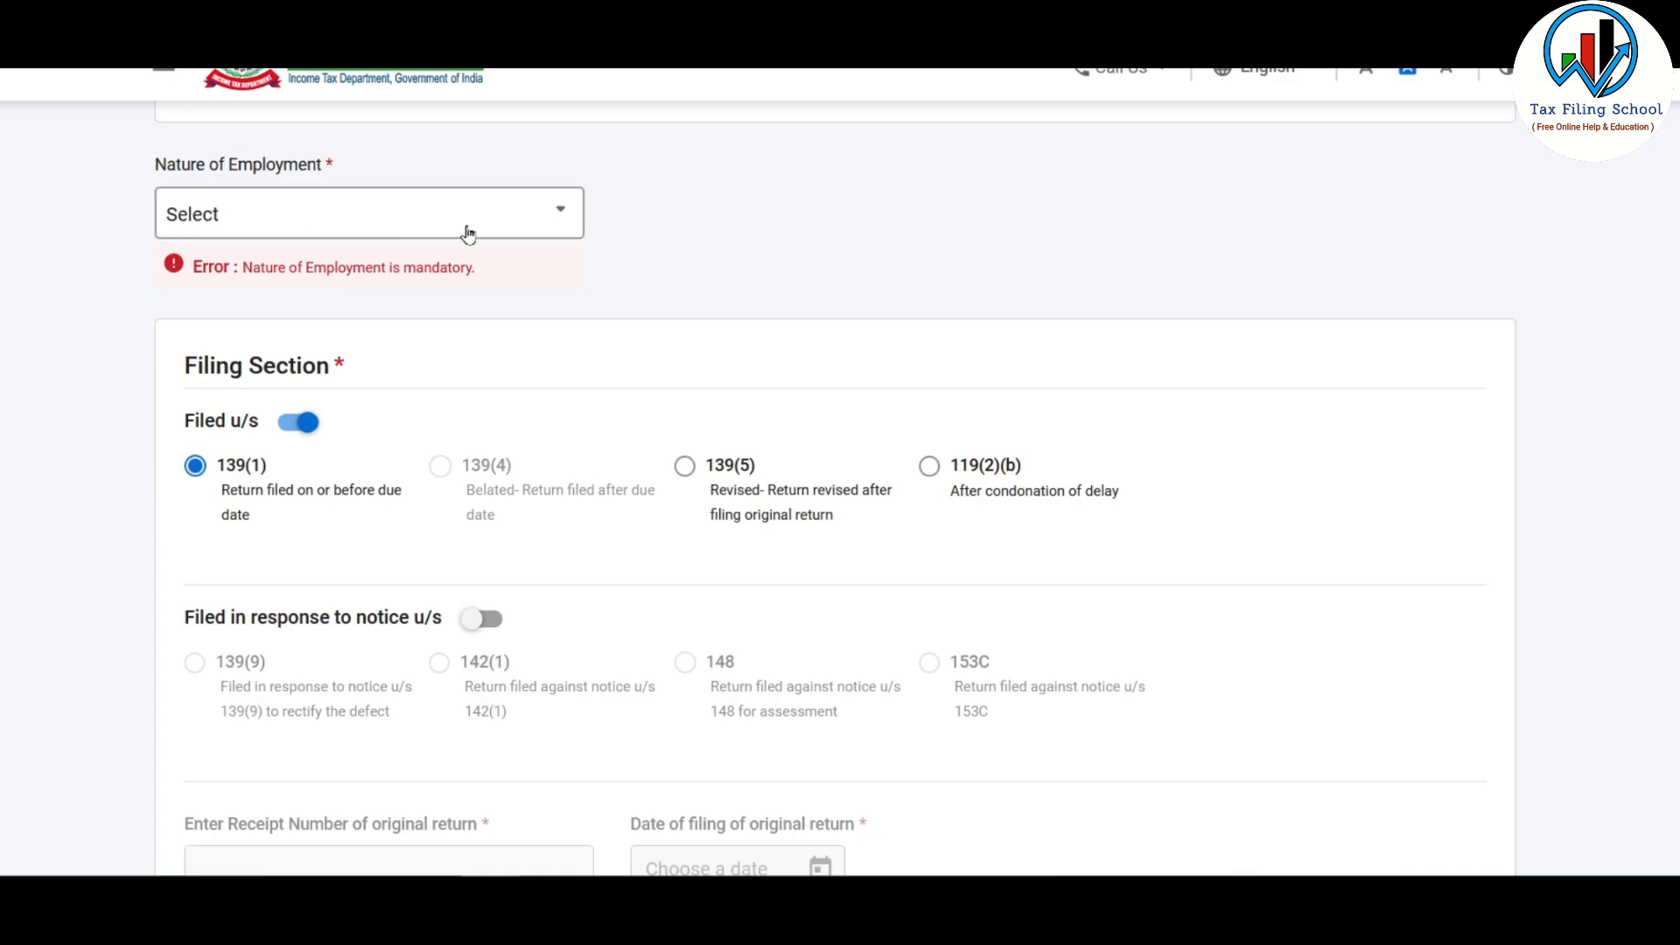
click(528, 224)
drag(574, 276, 592, 225)
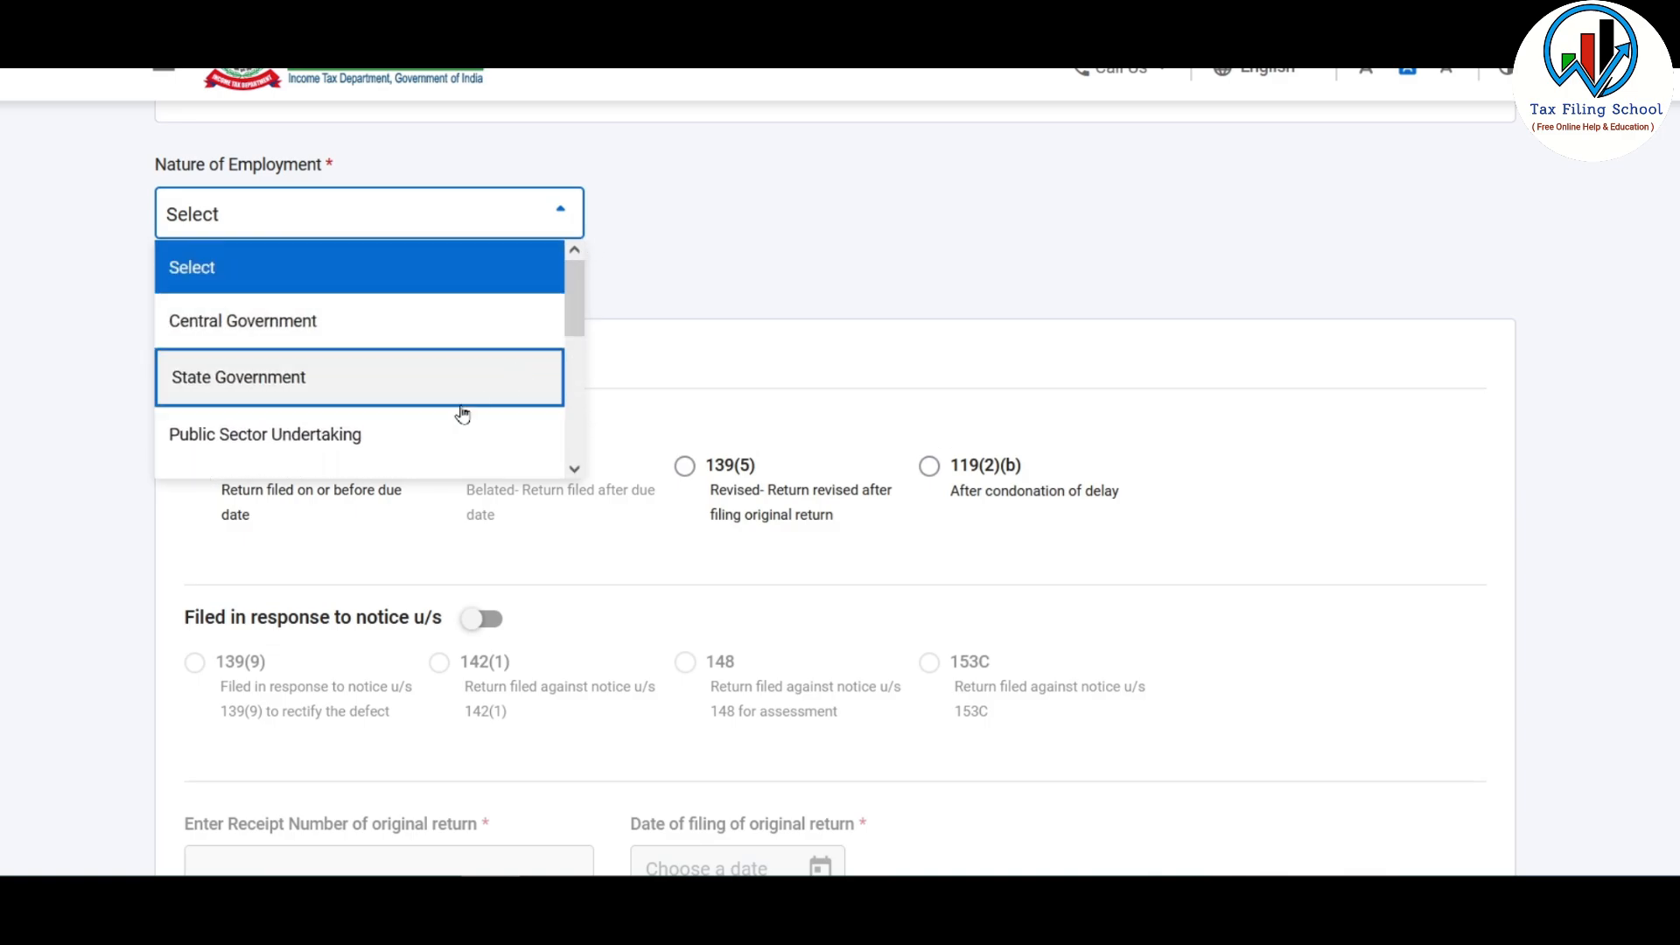
drag(563, 311, 586, 396)
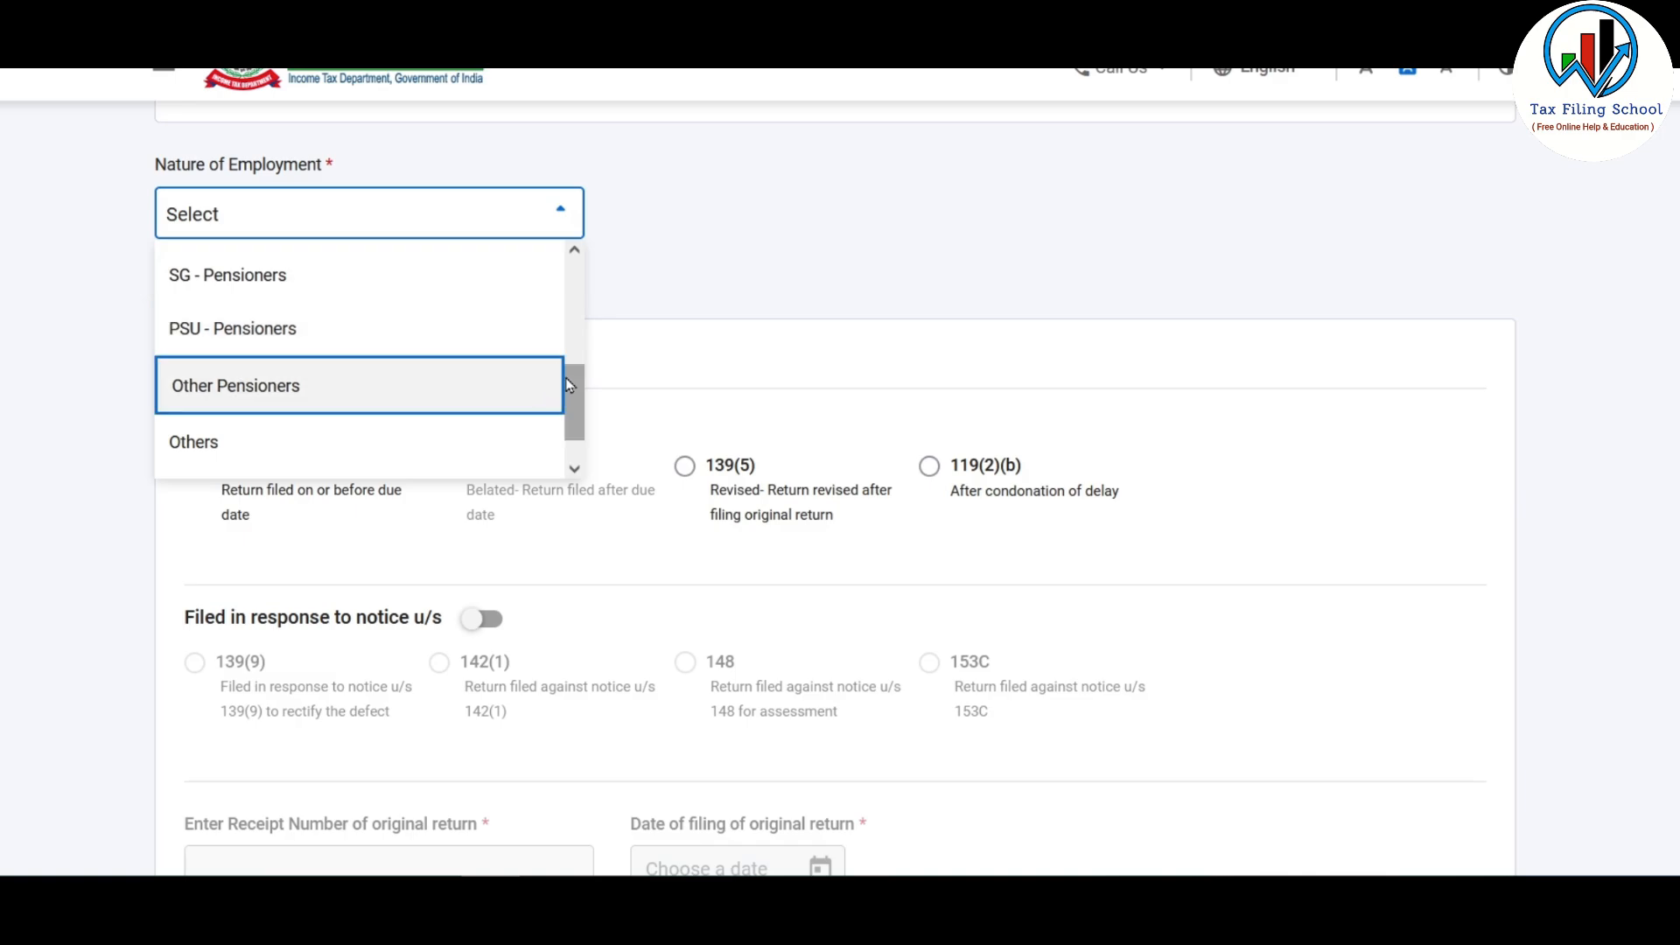
drag(567, 378, 589, 452)
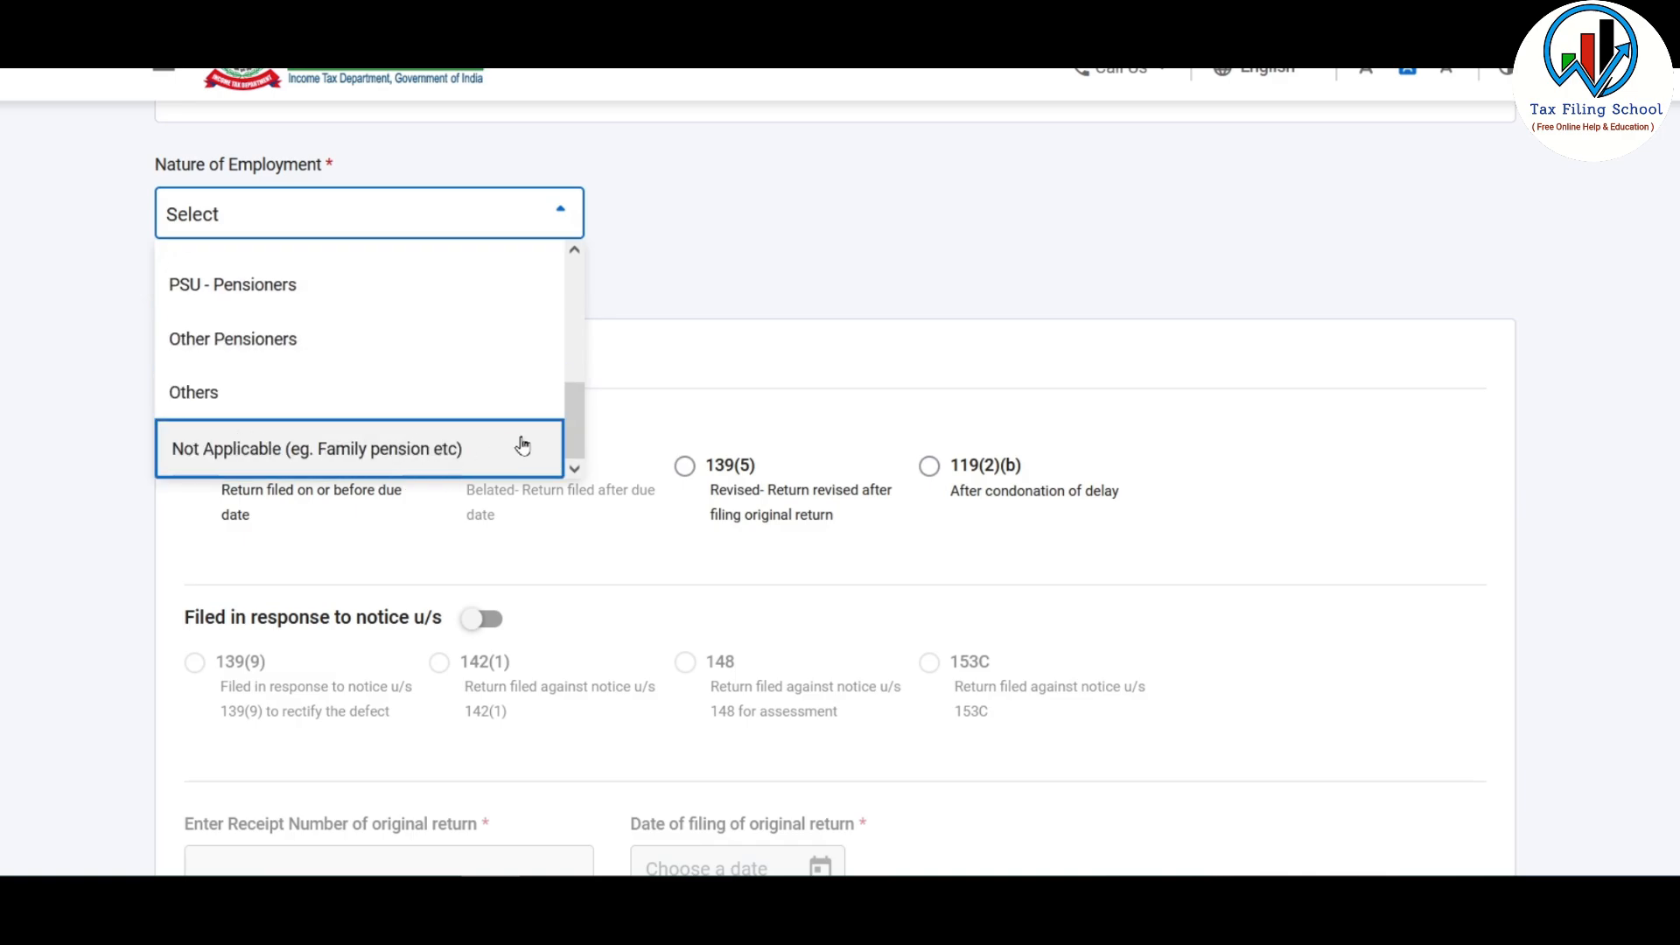
click(377, 395)
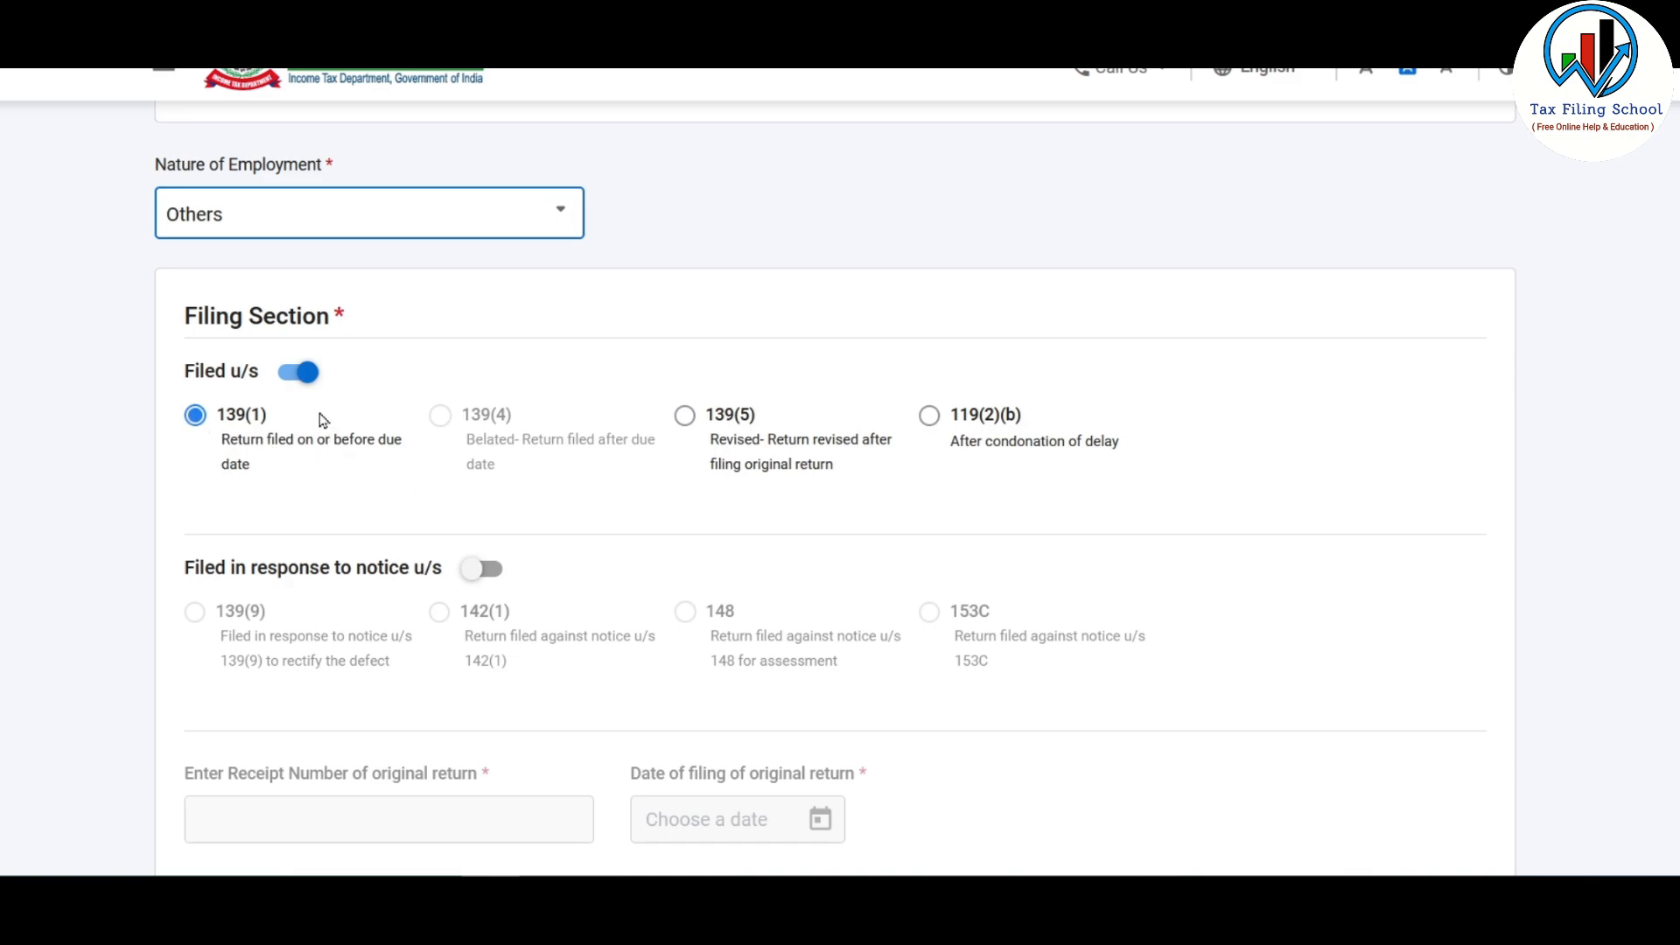
scroll(559, 435, down, 3)
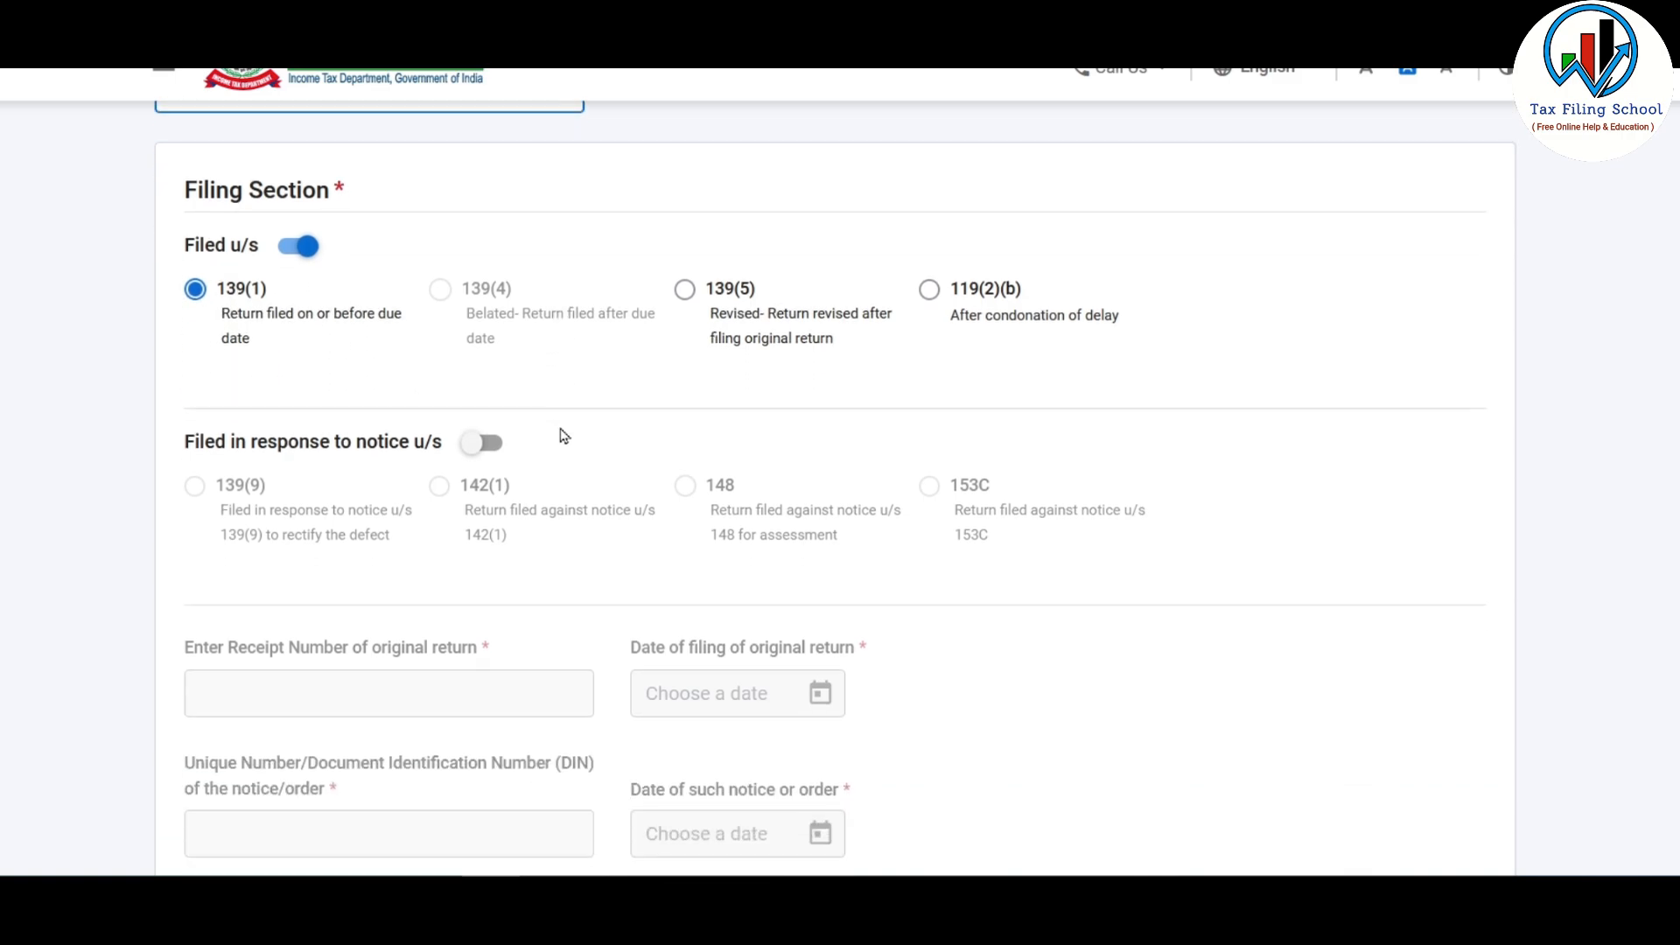
scroll(559, 426, down, 4)
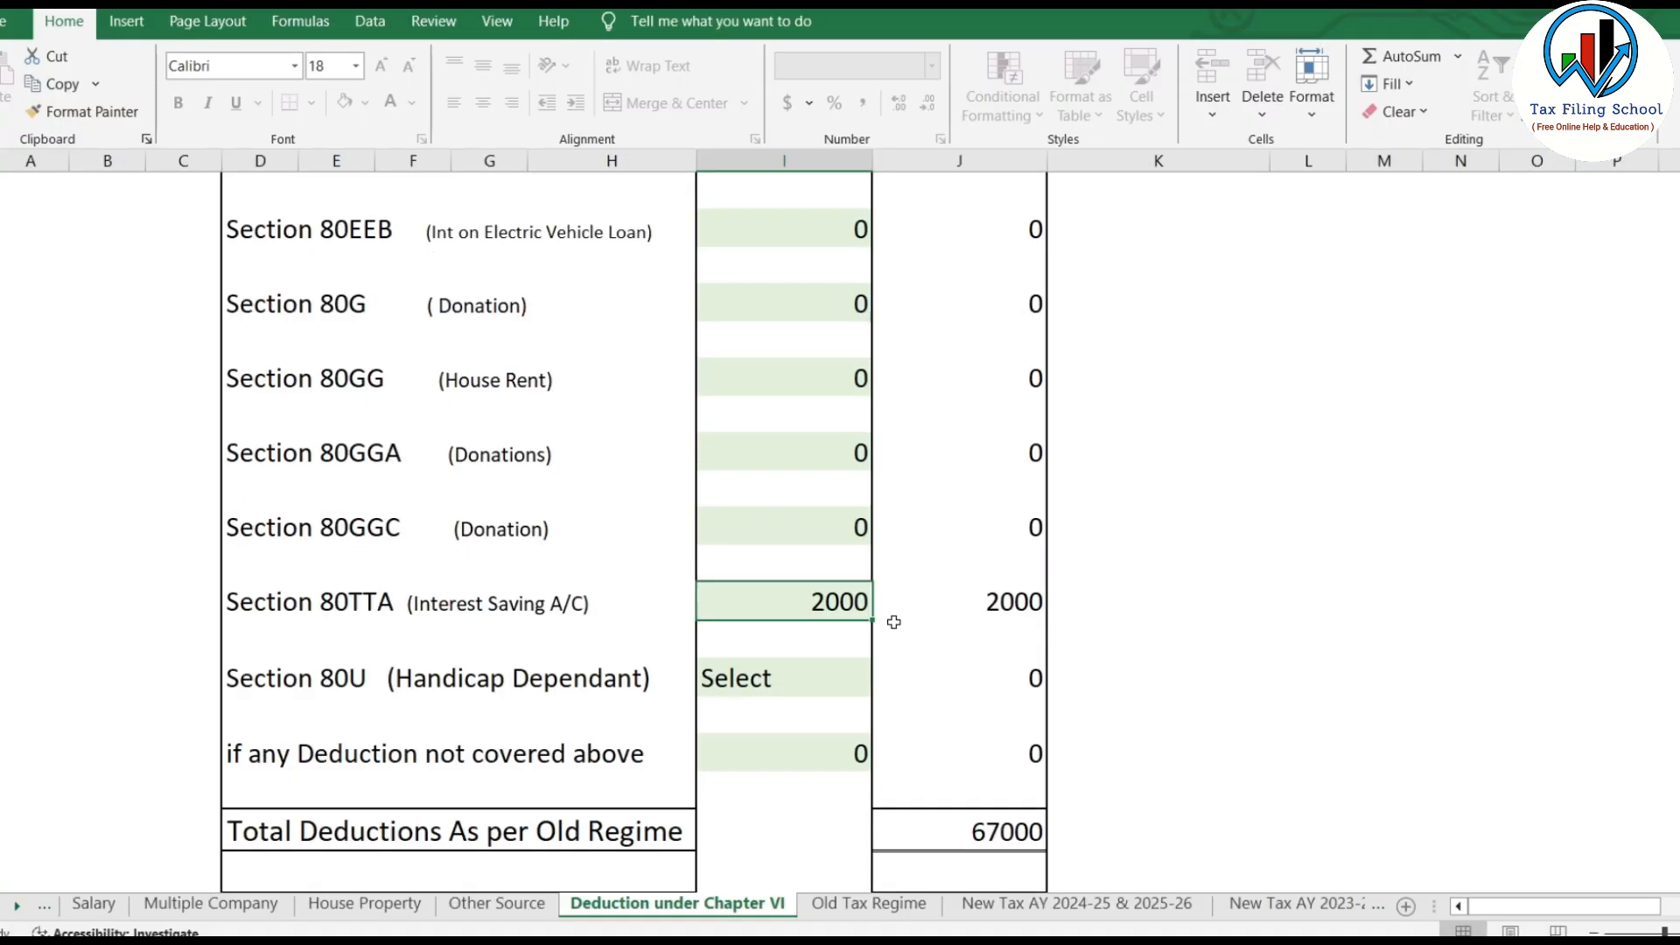
scroll(832, 610, down, 4)
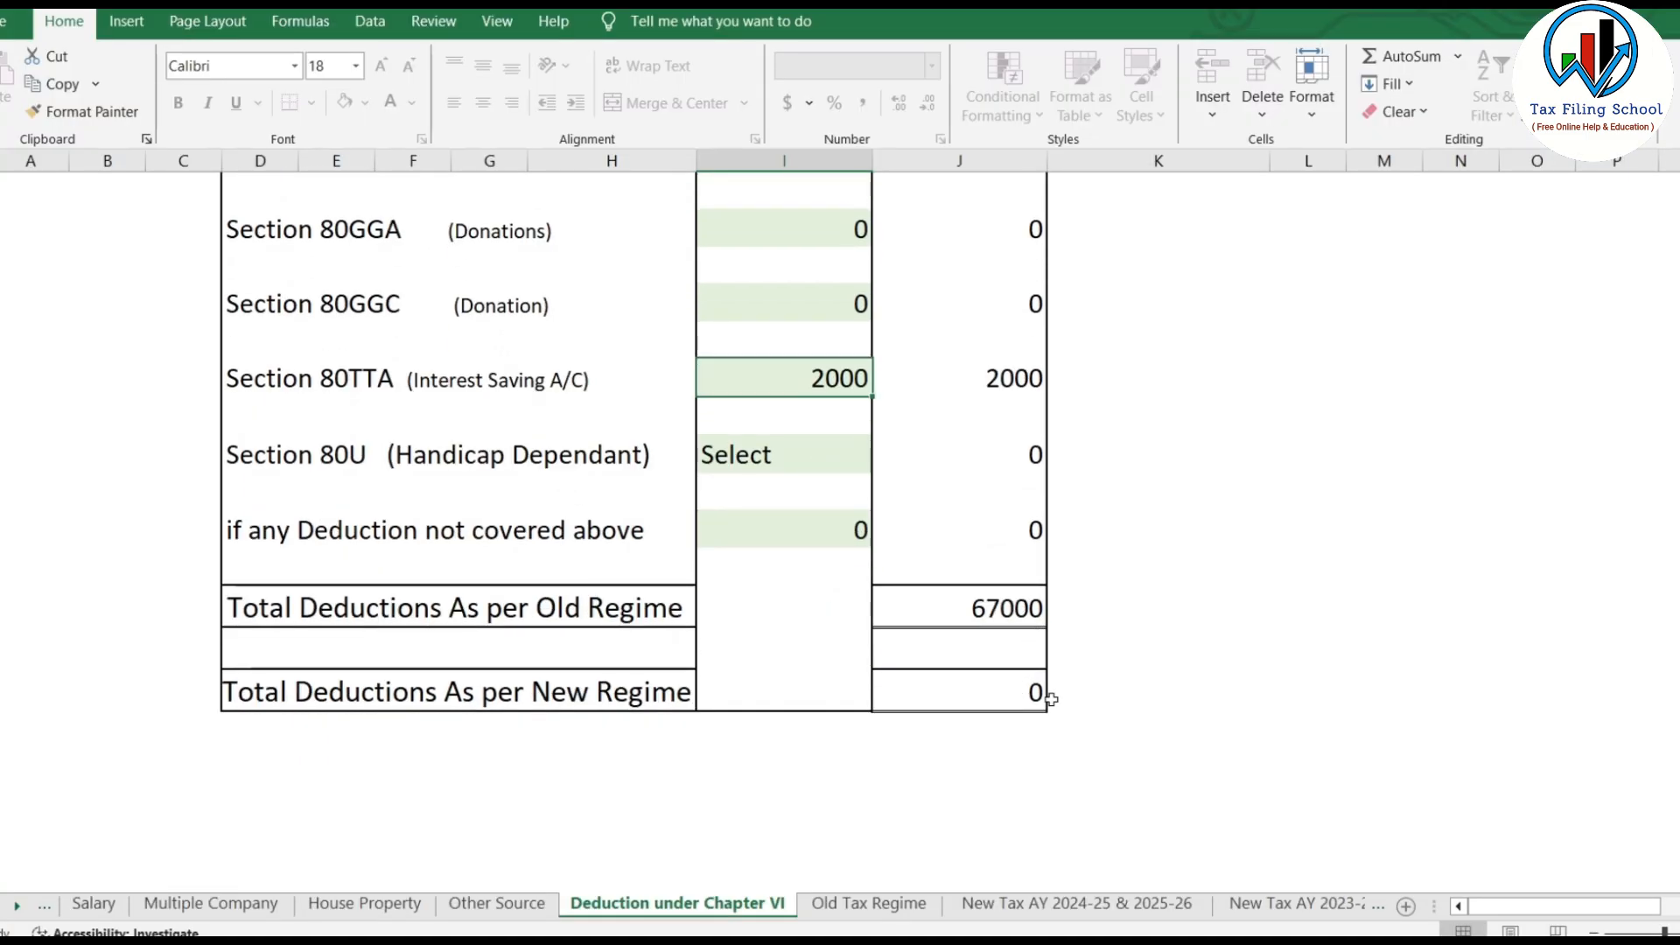
Step: Compare Old Tax Regime with New Tax AY 2024-25 & 2025-26 totals, showing 301080 liability
key(ctrl+Page_Down)
scroll(1049, 664, up, 6)
scroll(1117, 623, down, 4)
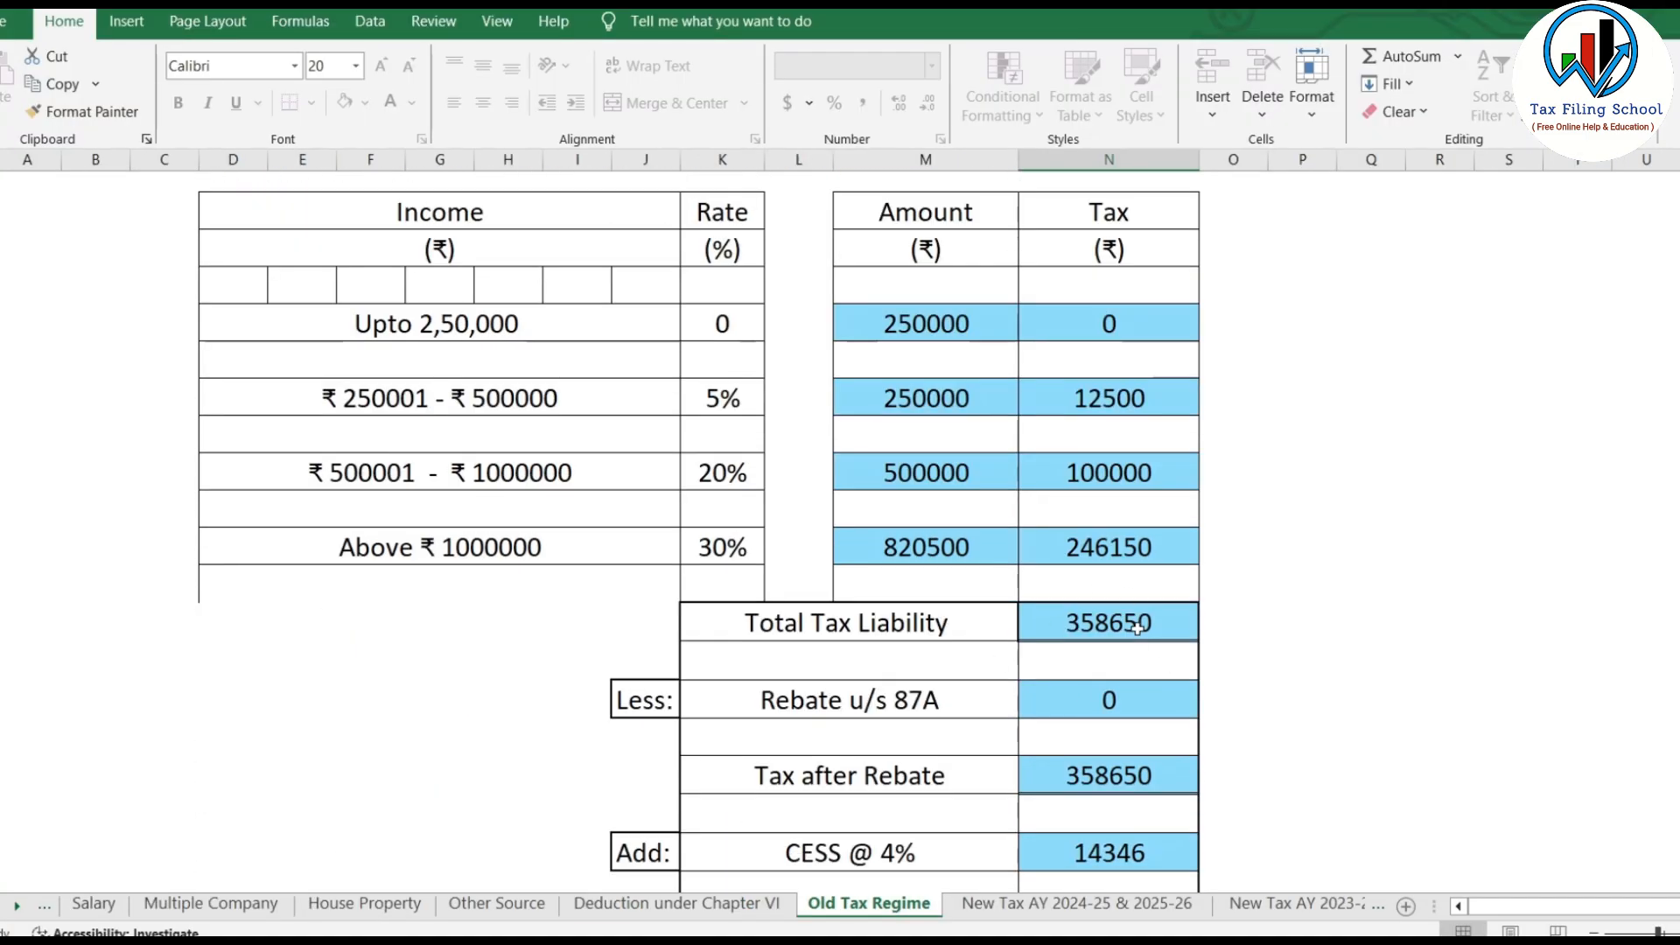
scroll(1117, 623, down, 4)
key(ctrl+Page_Down)
scroll(870, 584, up, 8)
key(Down)
key(Down)
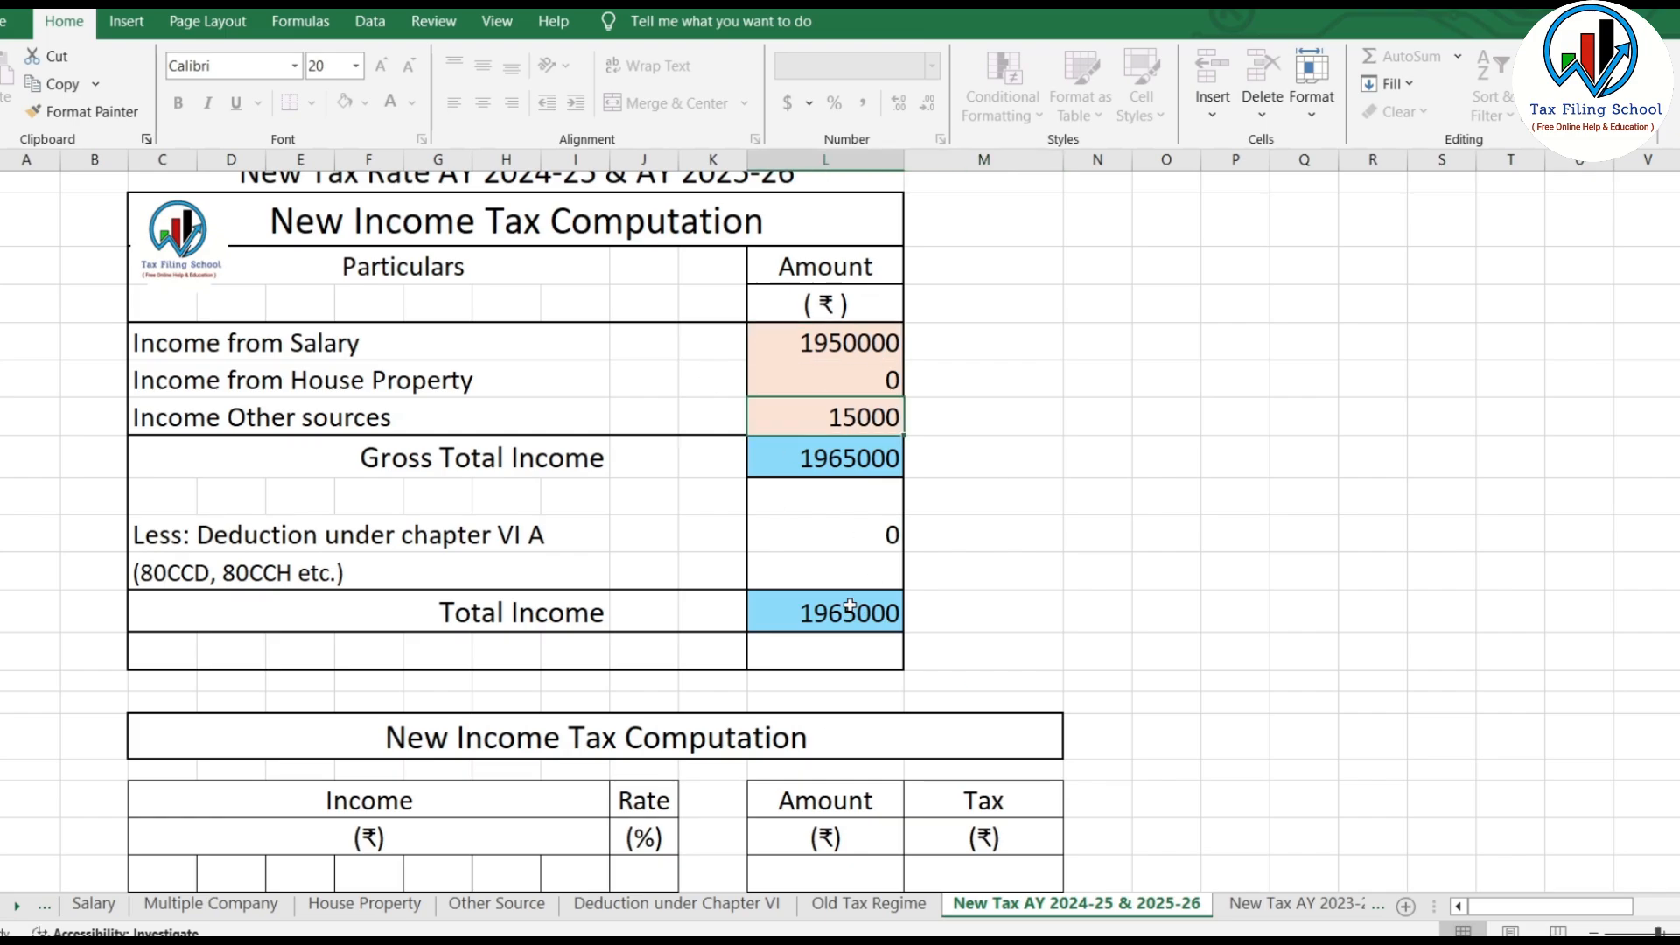
scroll(962, 612, down, 10)
key(ctrl+Page_Up)
key(ctrl+Page_Down)
scroll(528, 440, up, 6)
scroll(1107, 638, down, 10)
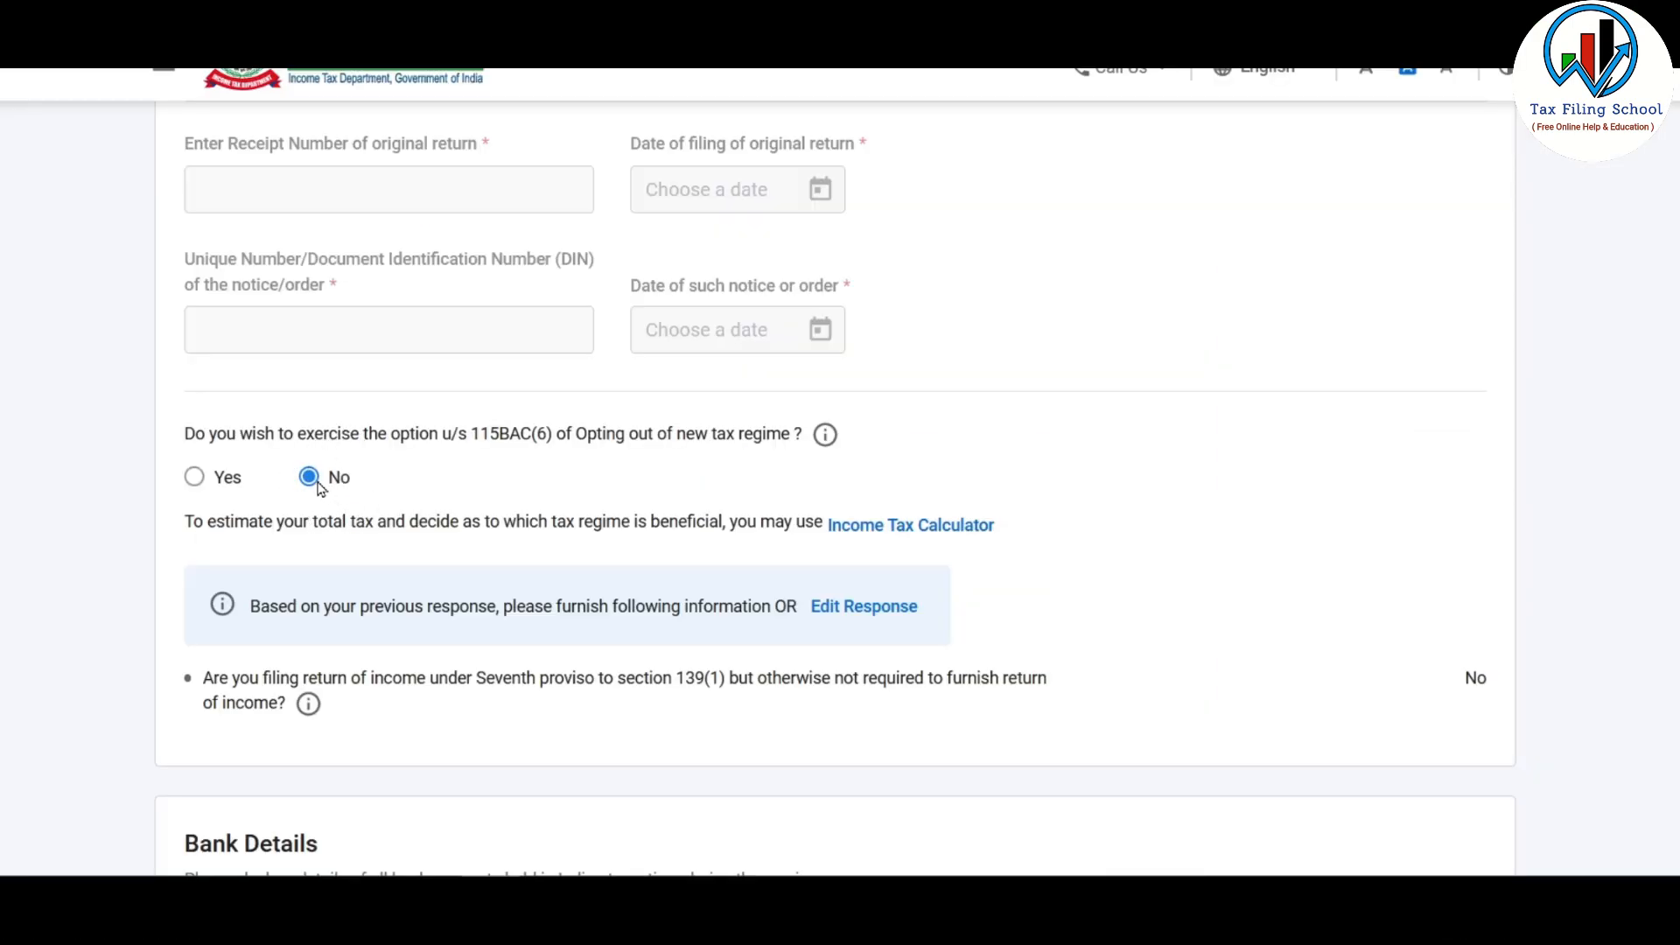
Step: Review the bank details cards and confirm the personal information
scroll(317, 487, down, 5)
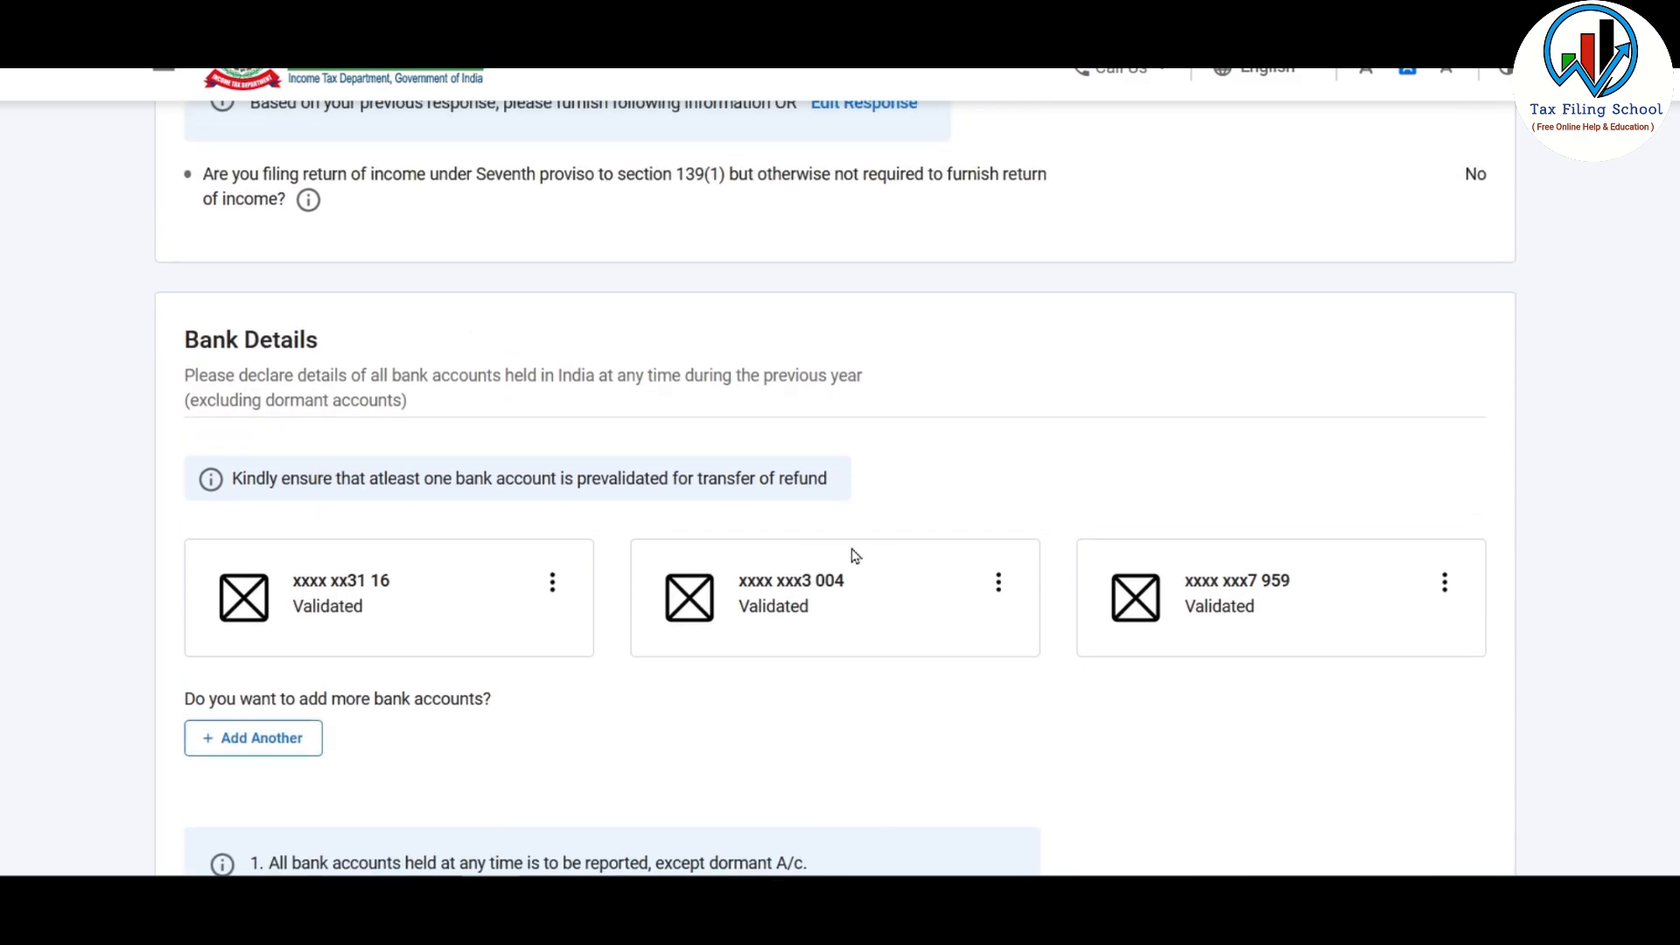
scroll(855, 557, down, 2)
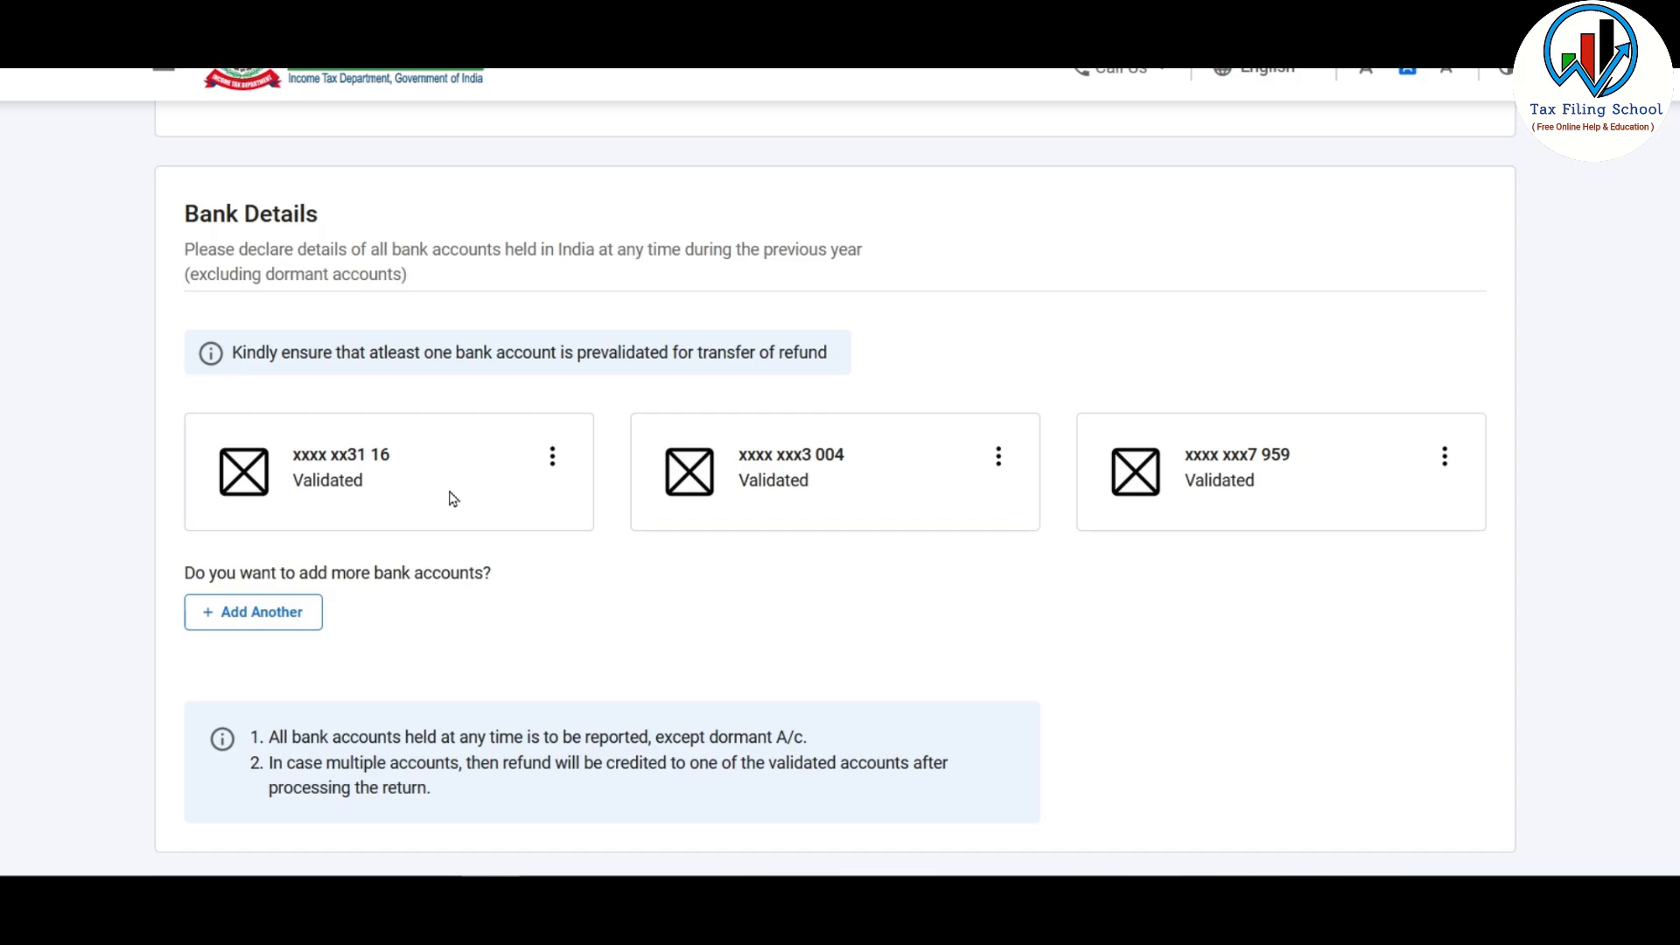
scroll(626, 551, down, 3)
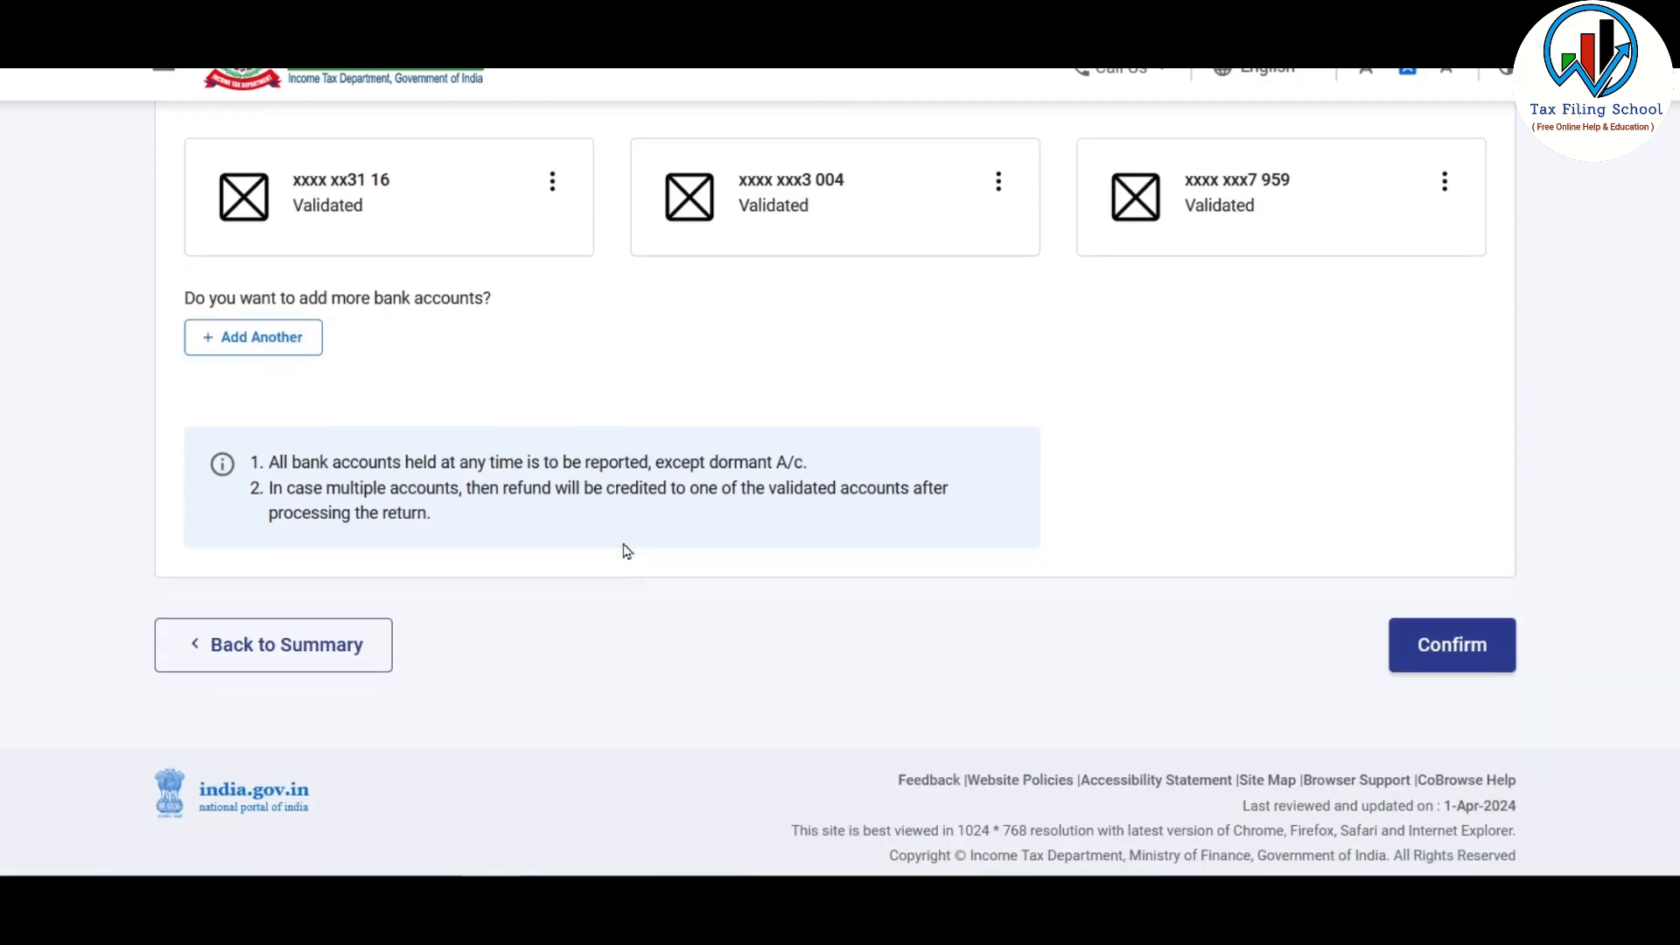
click(1453, 636)
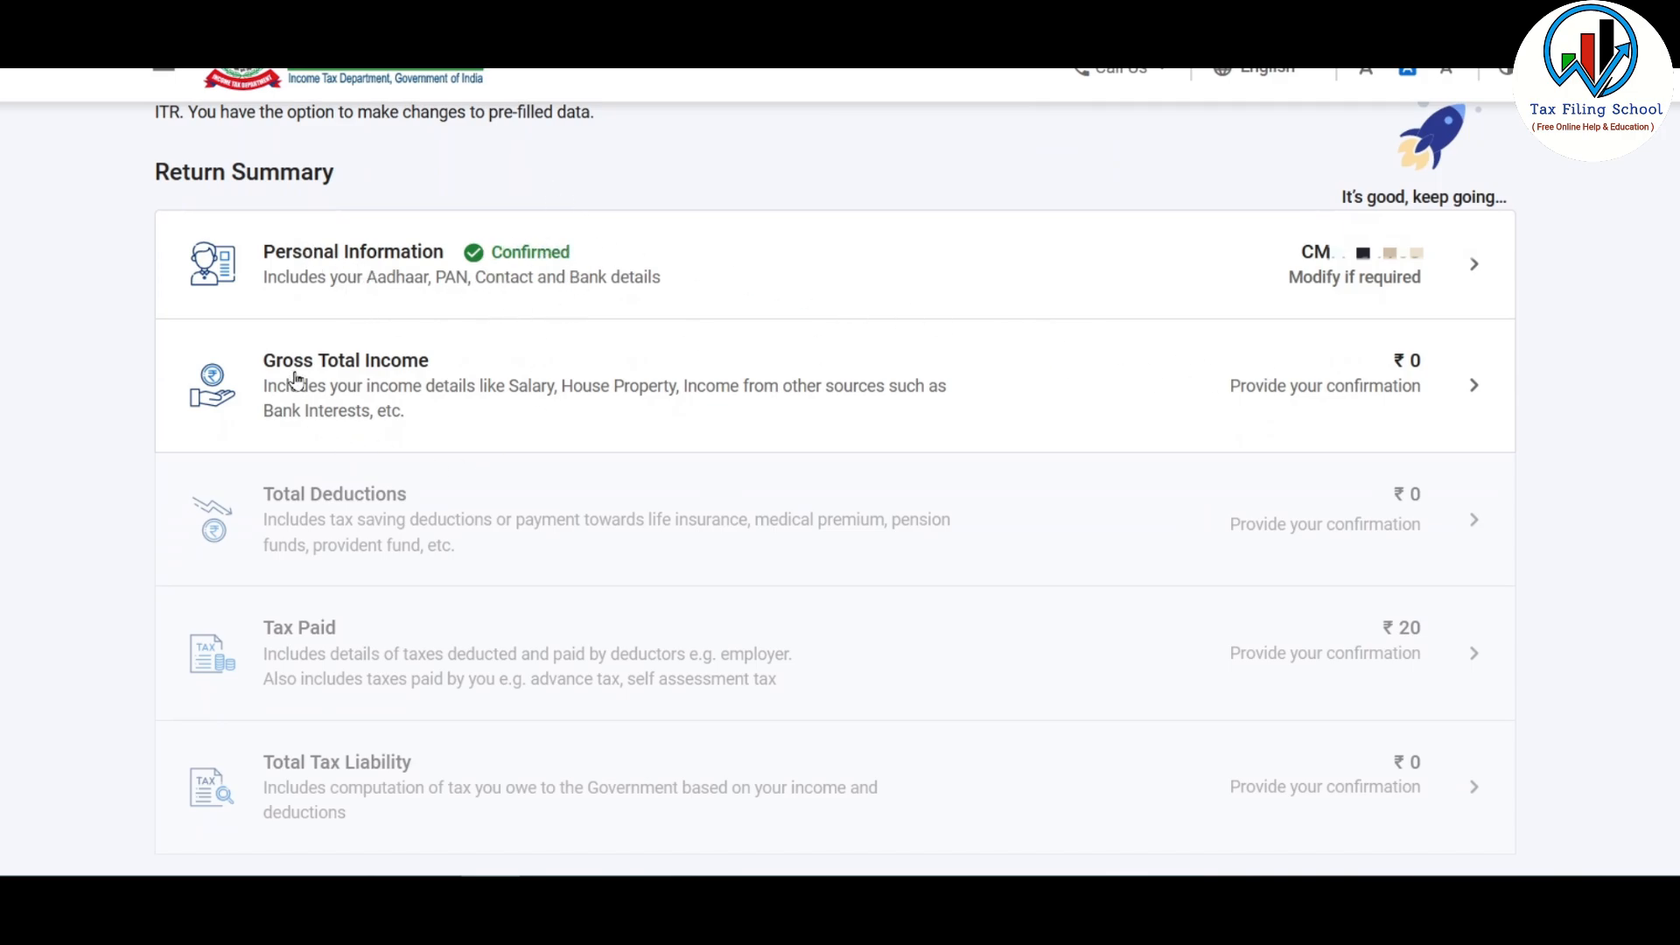
click(1362, 390)
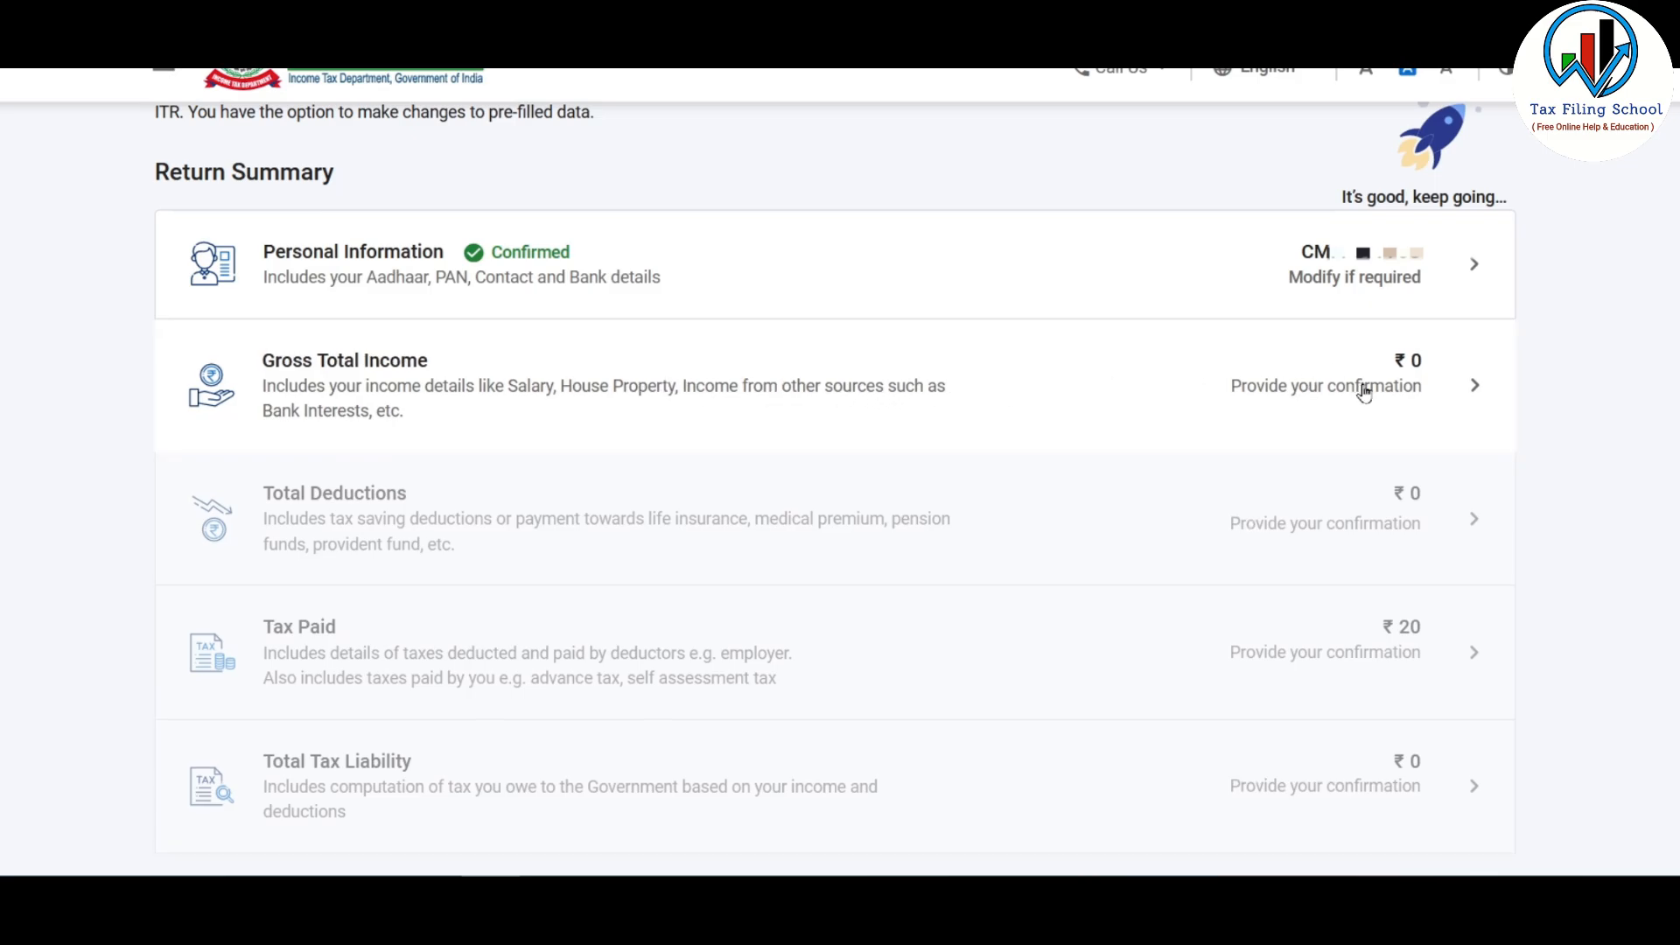
Step: Skip the salary exemption questions and review income sources, where salary shows ₹0
scroll(1363, 389, down, 3)
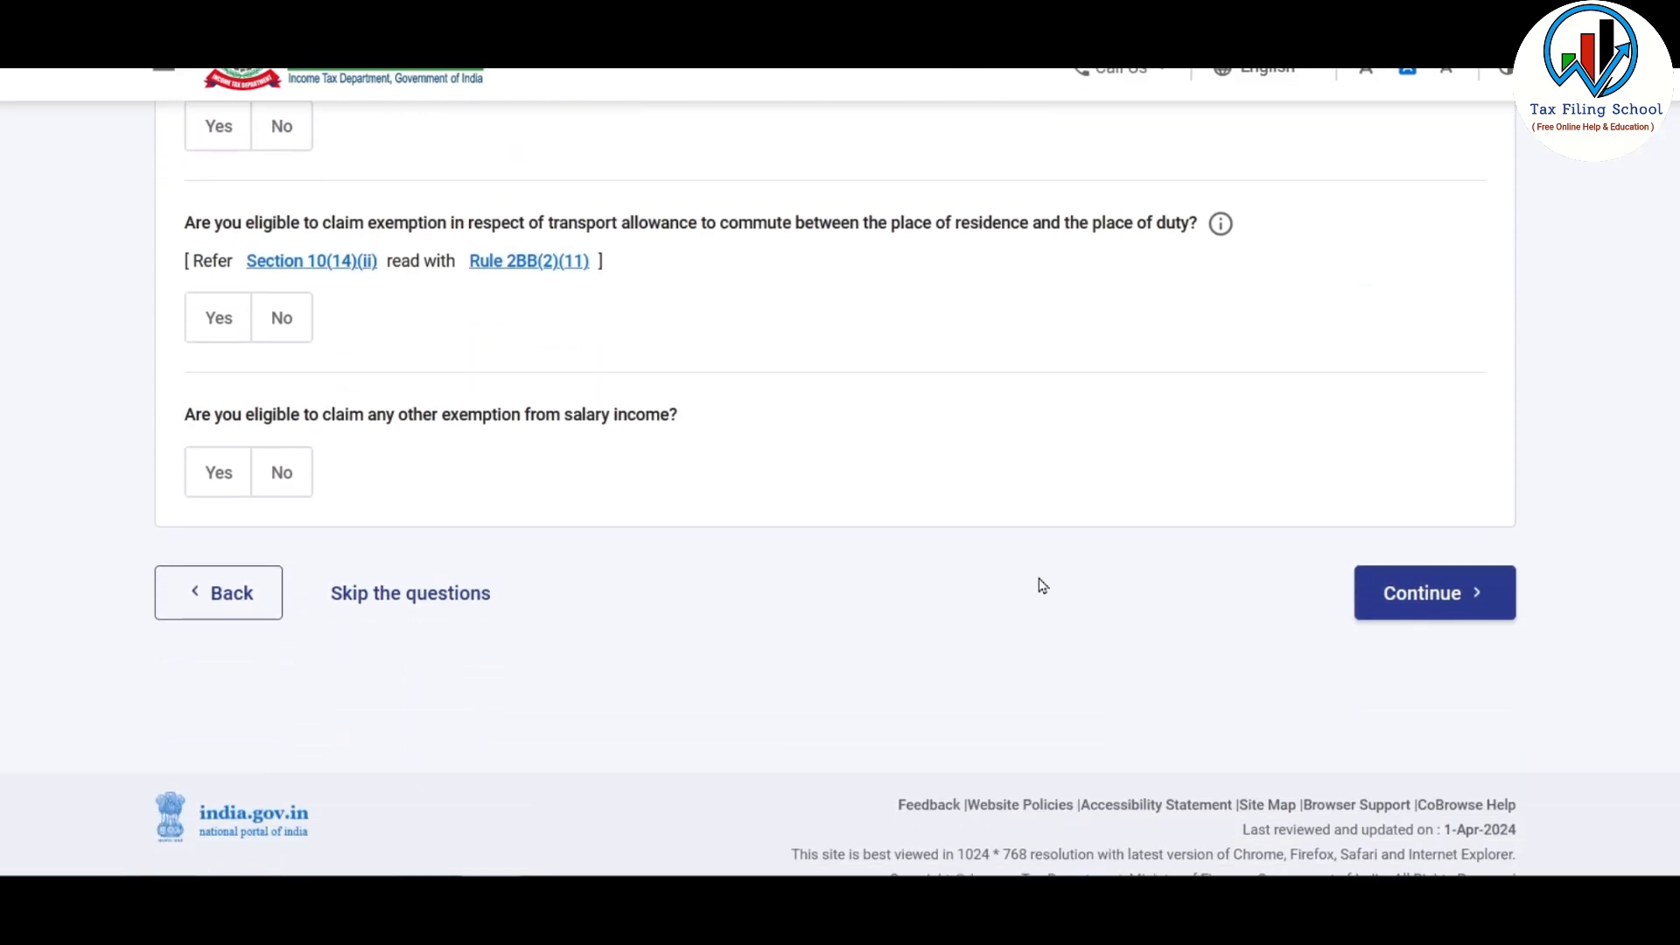
click(461, 598)
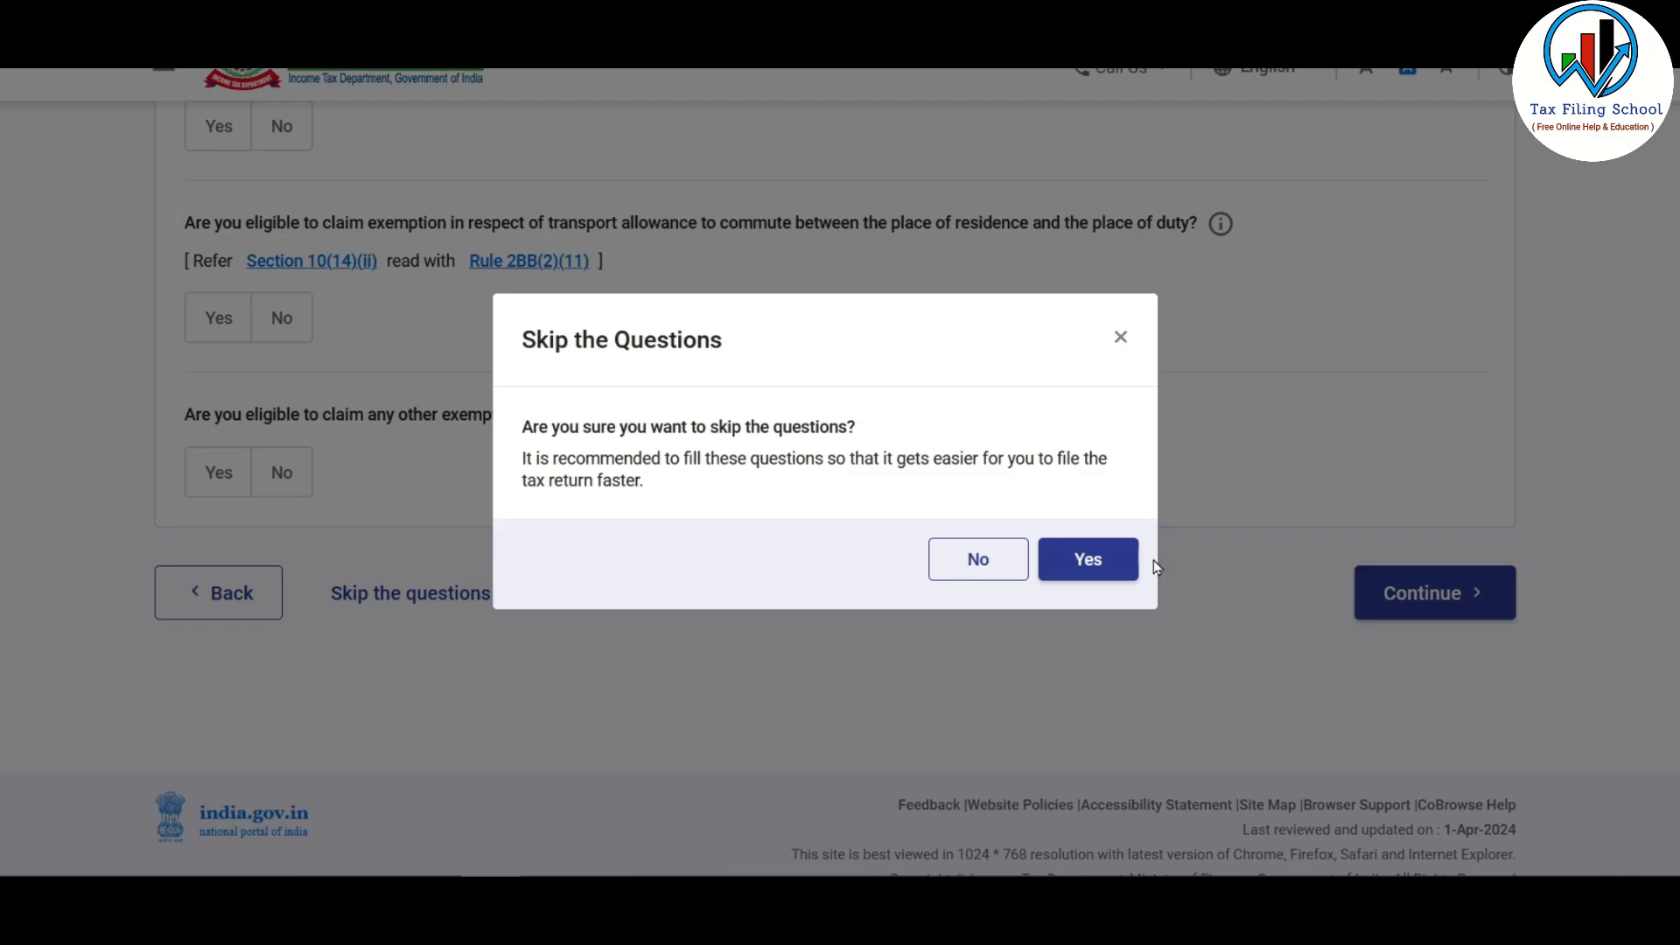
click(1099, 554)
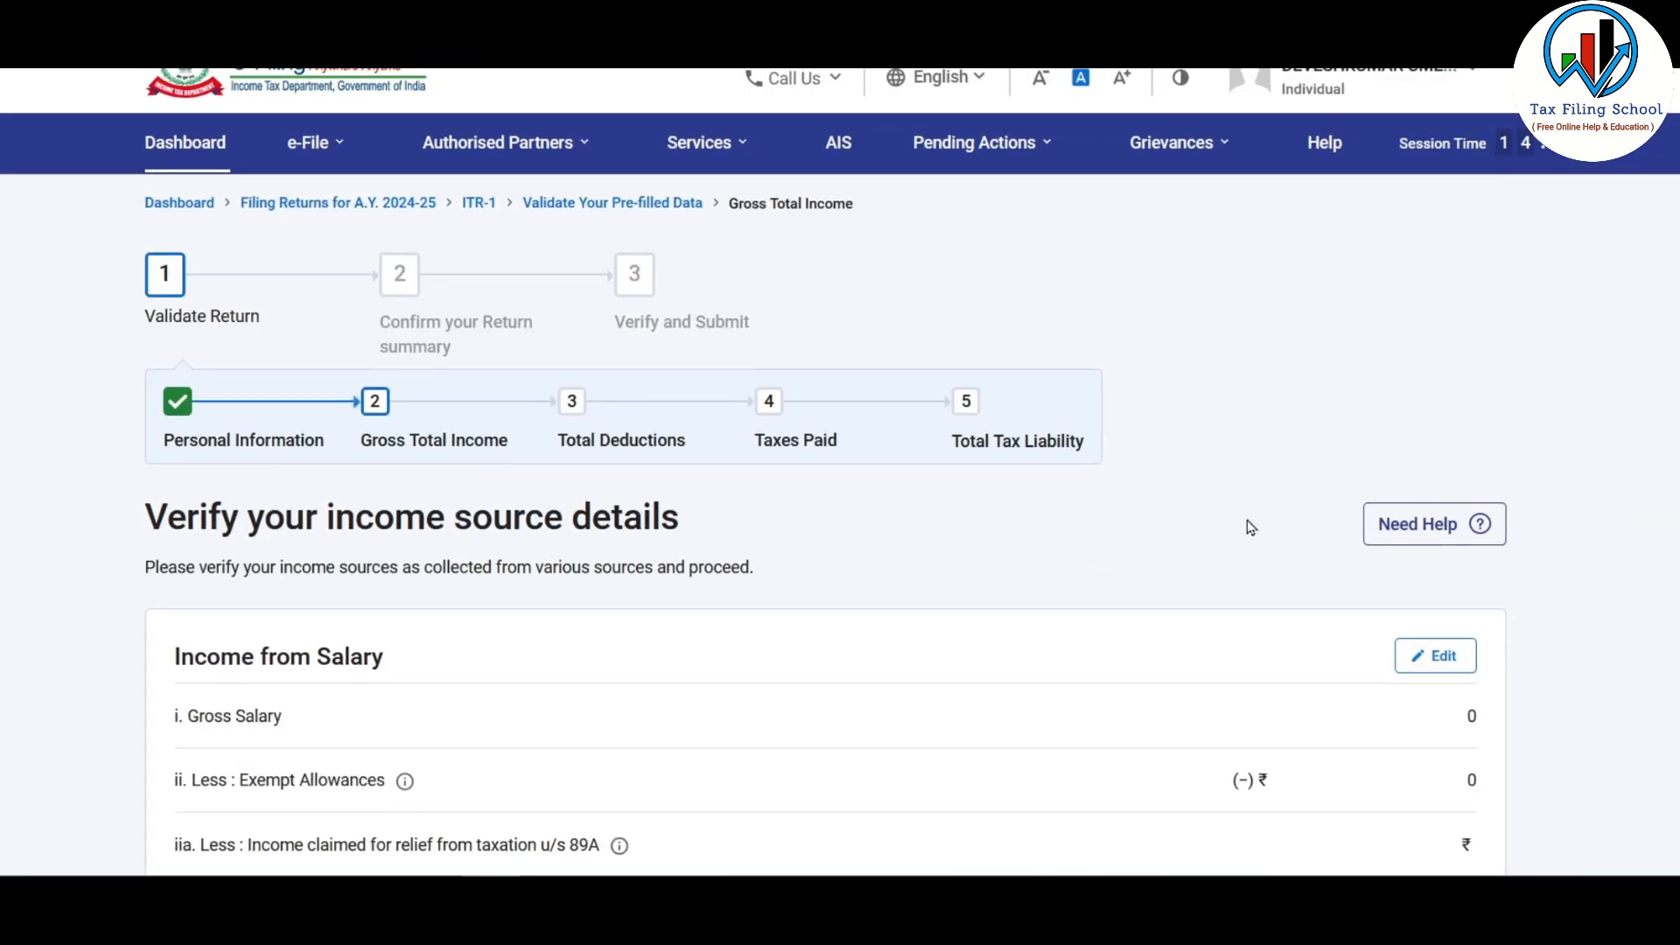
scroll(1242, 520, down, 5)
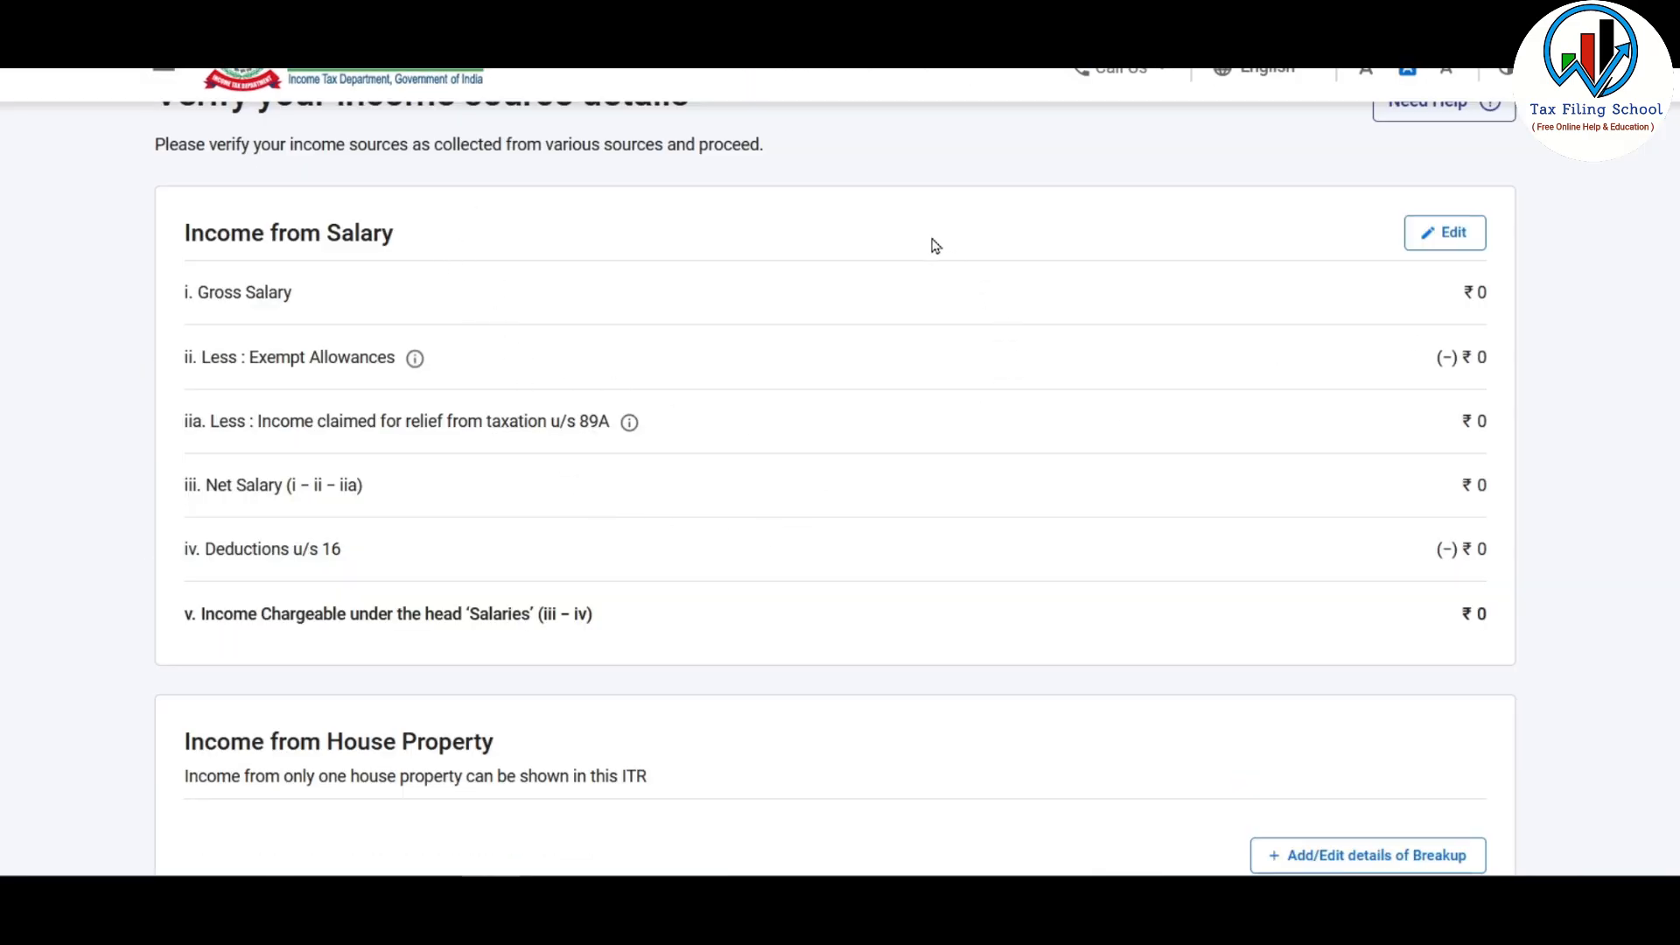
scroll(518, 221, down, 6)
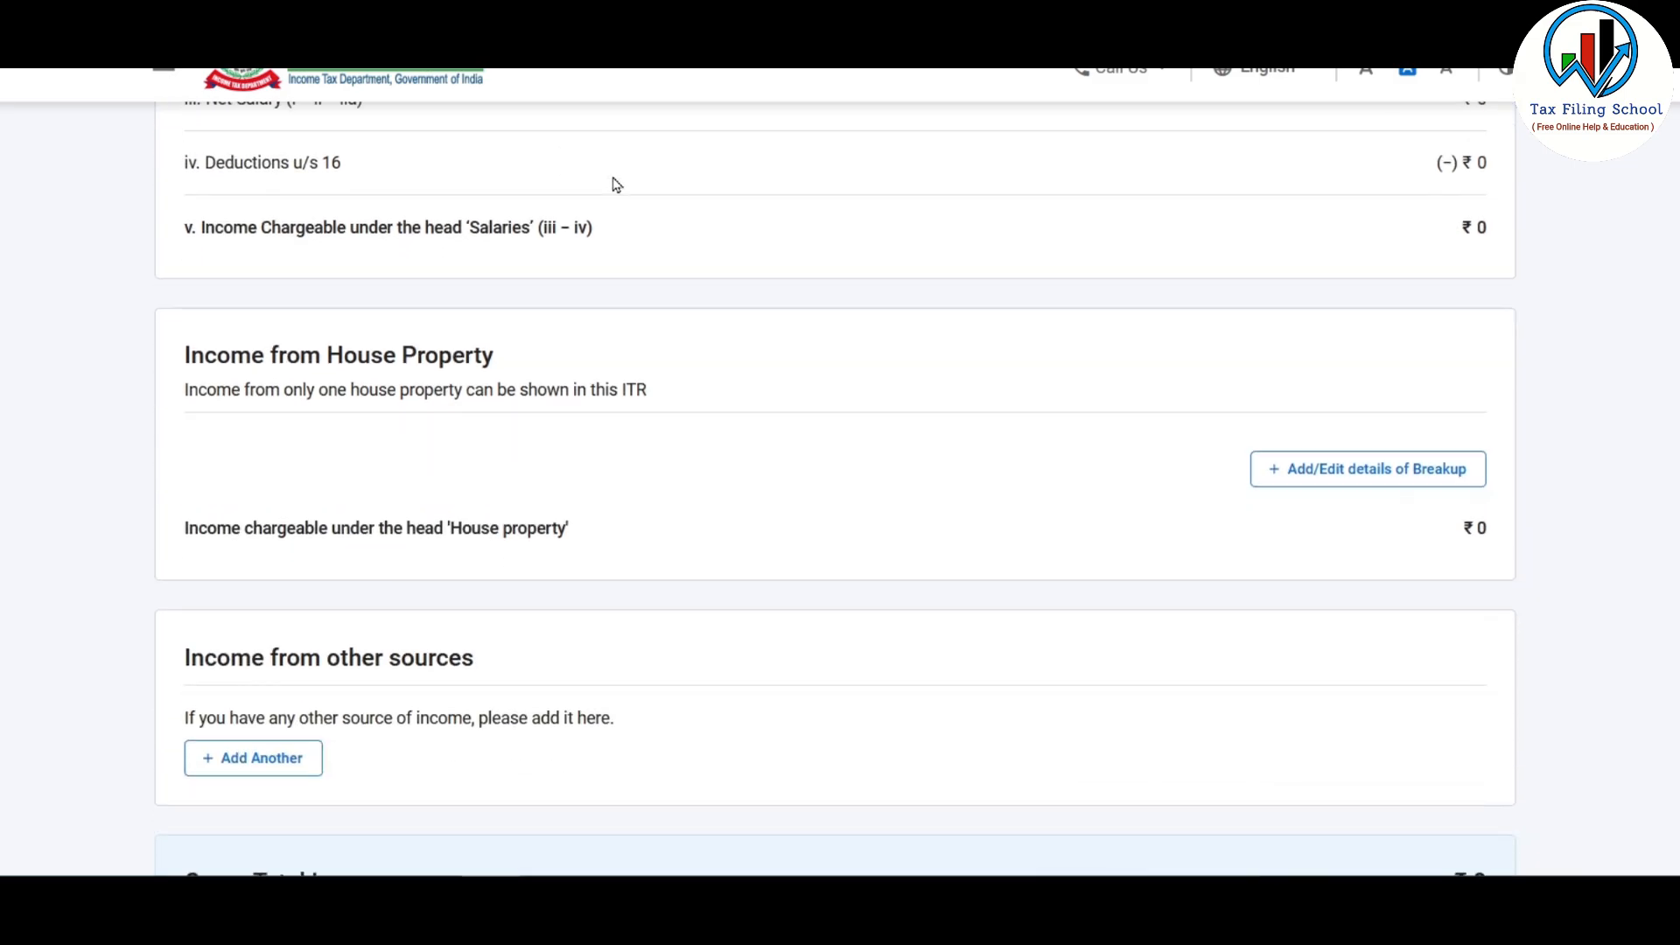
scroll(881, 574, up, 6)
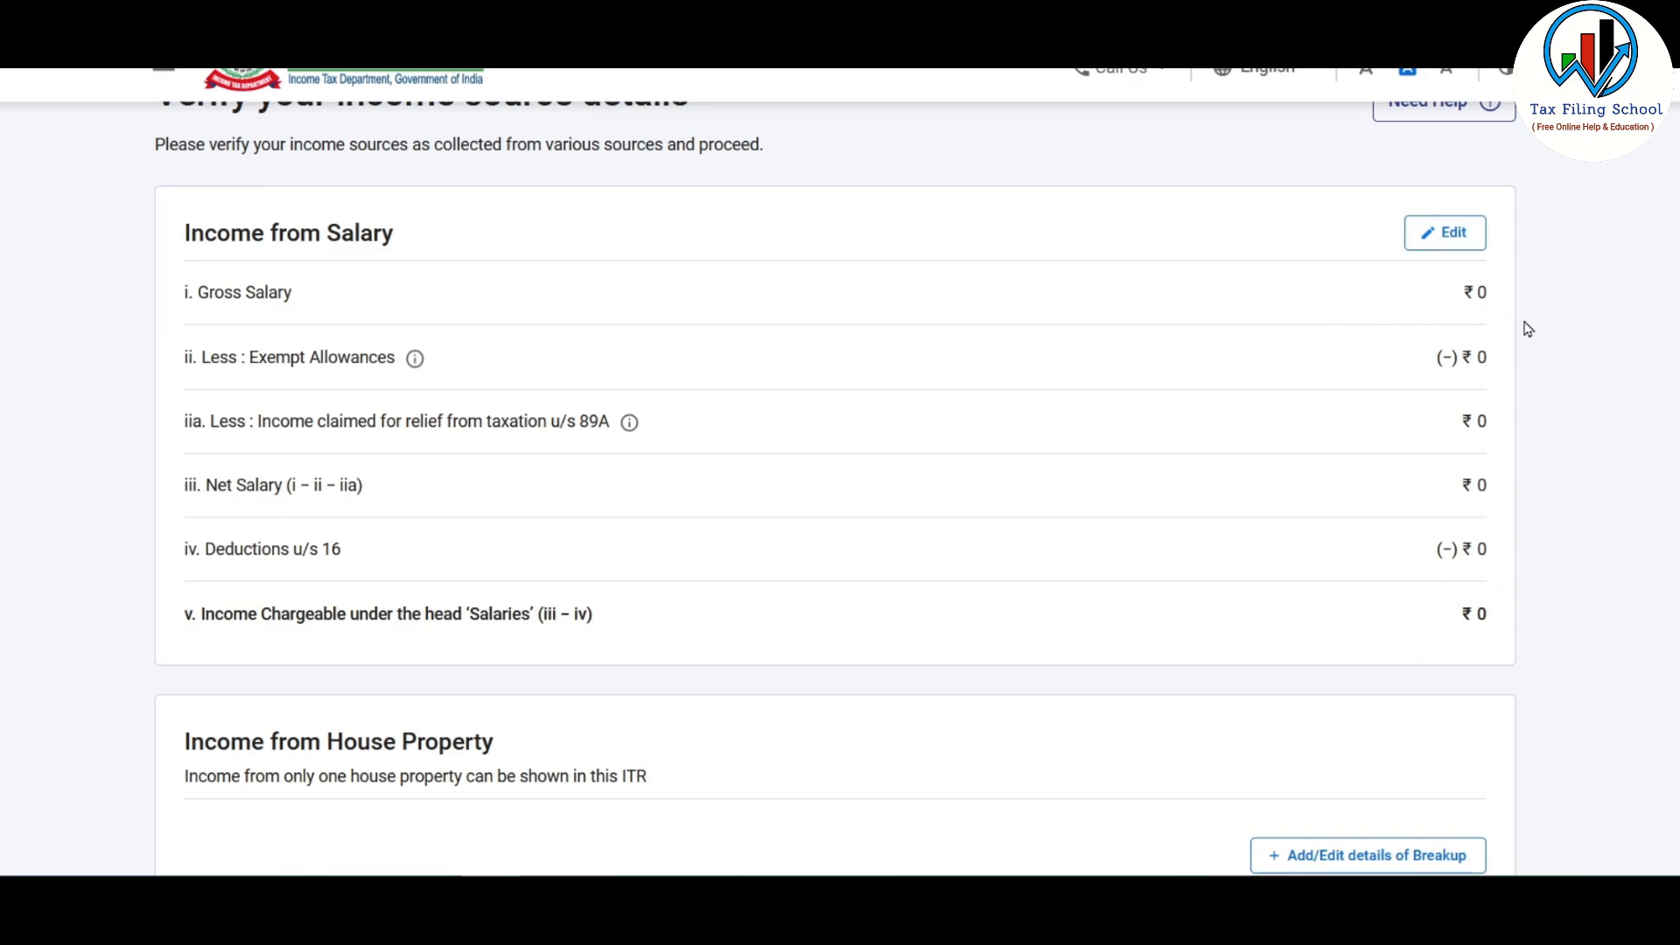
click(1453, 238)
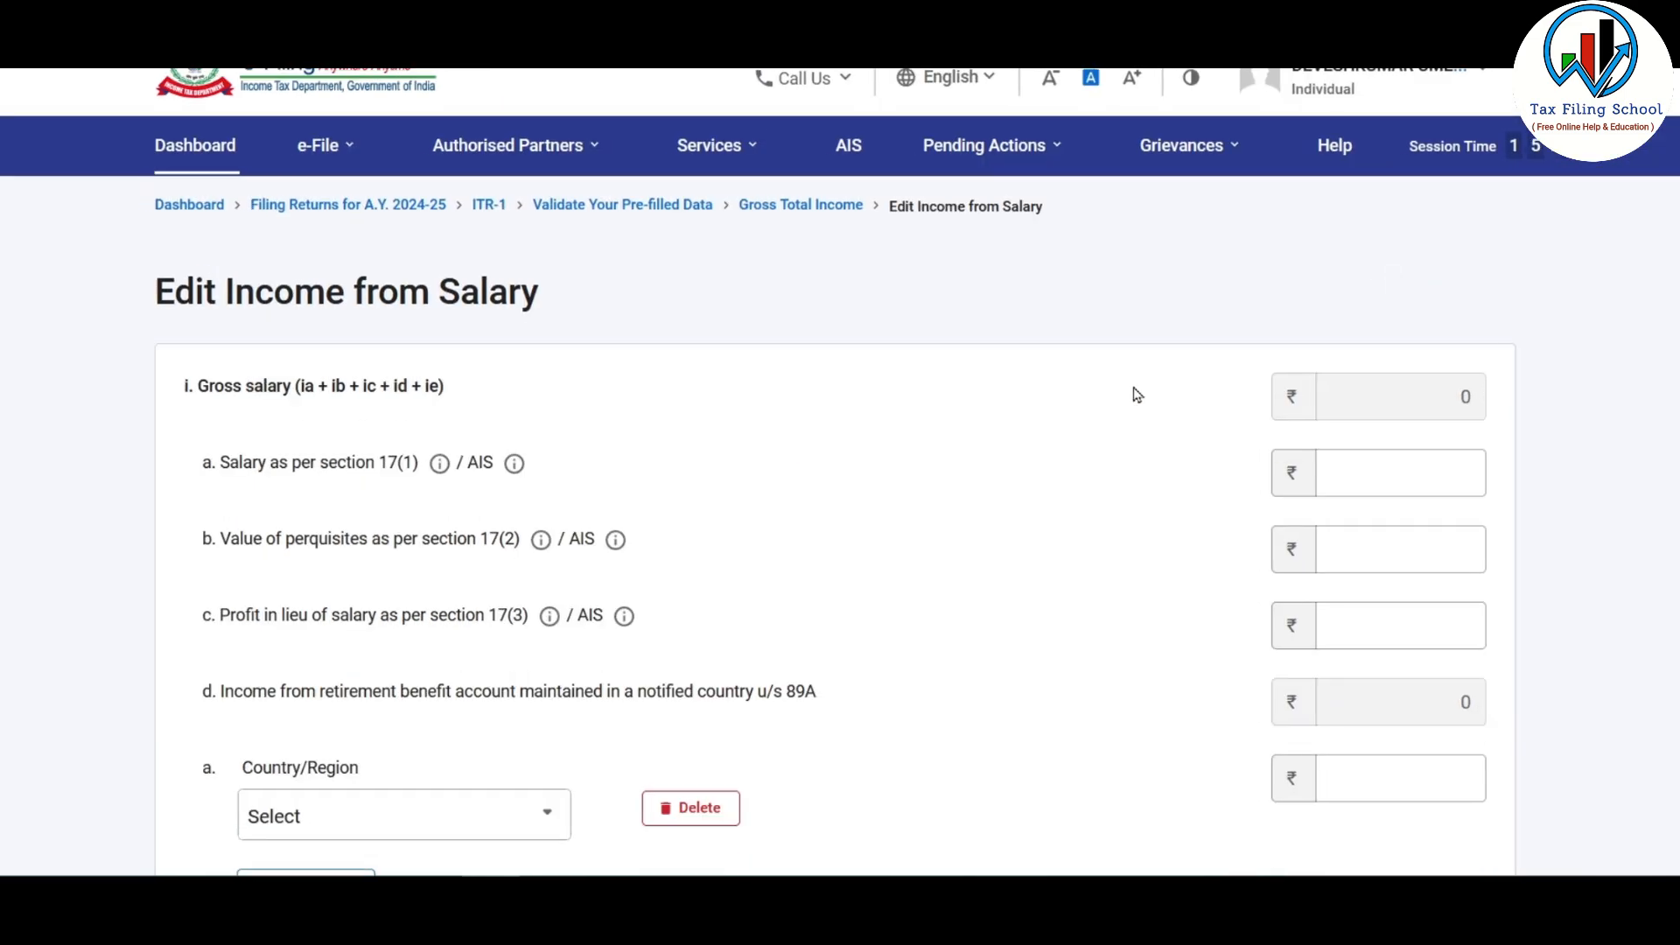
Step: Enter 740000 as salary under section 17(1)
scroll(847, 390, down, 2)
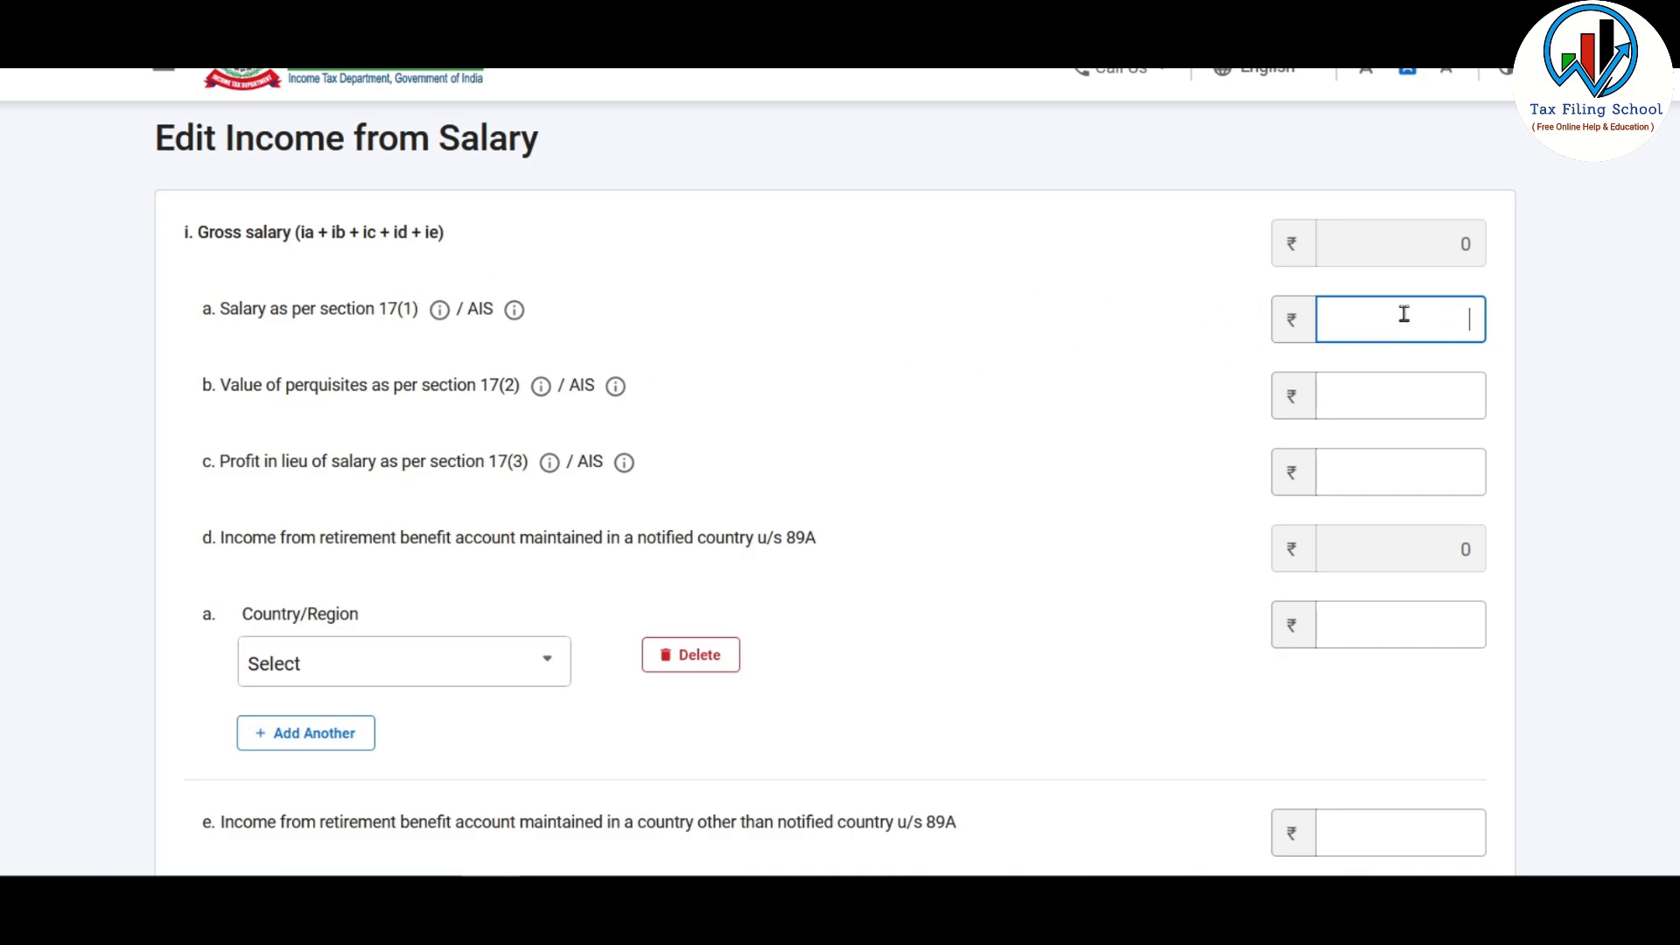
text(740000)
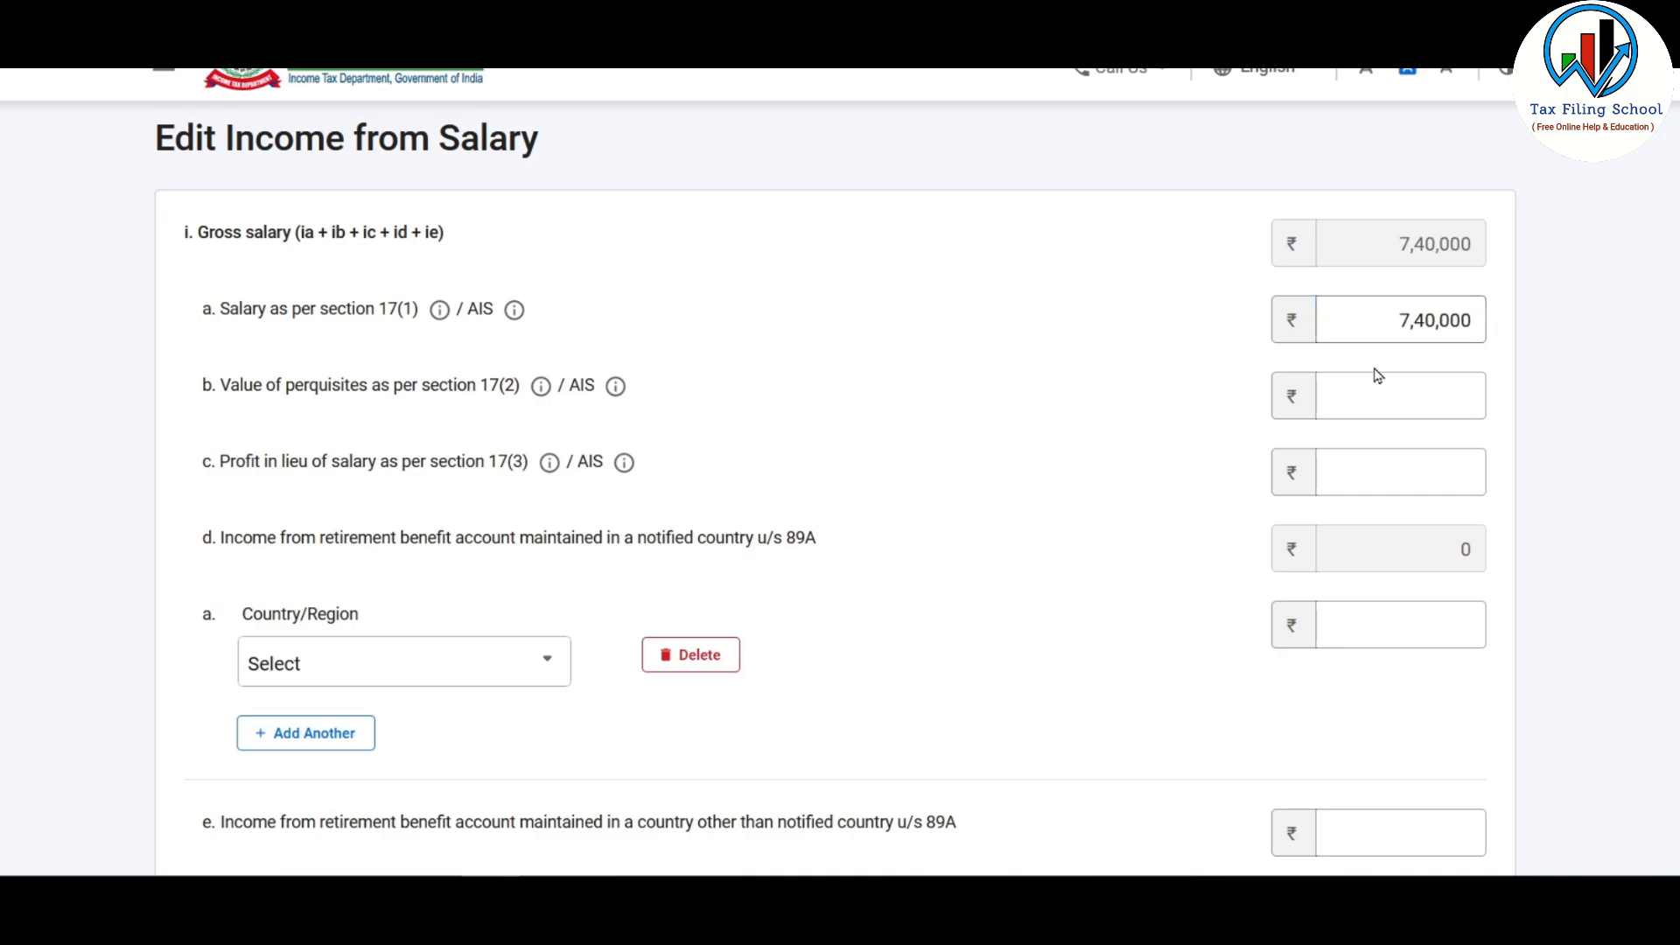
click(1447, 400)
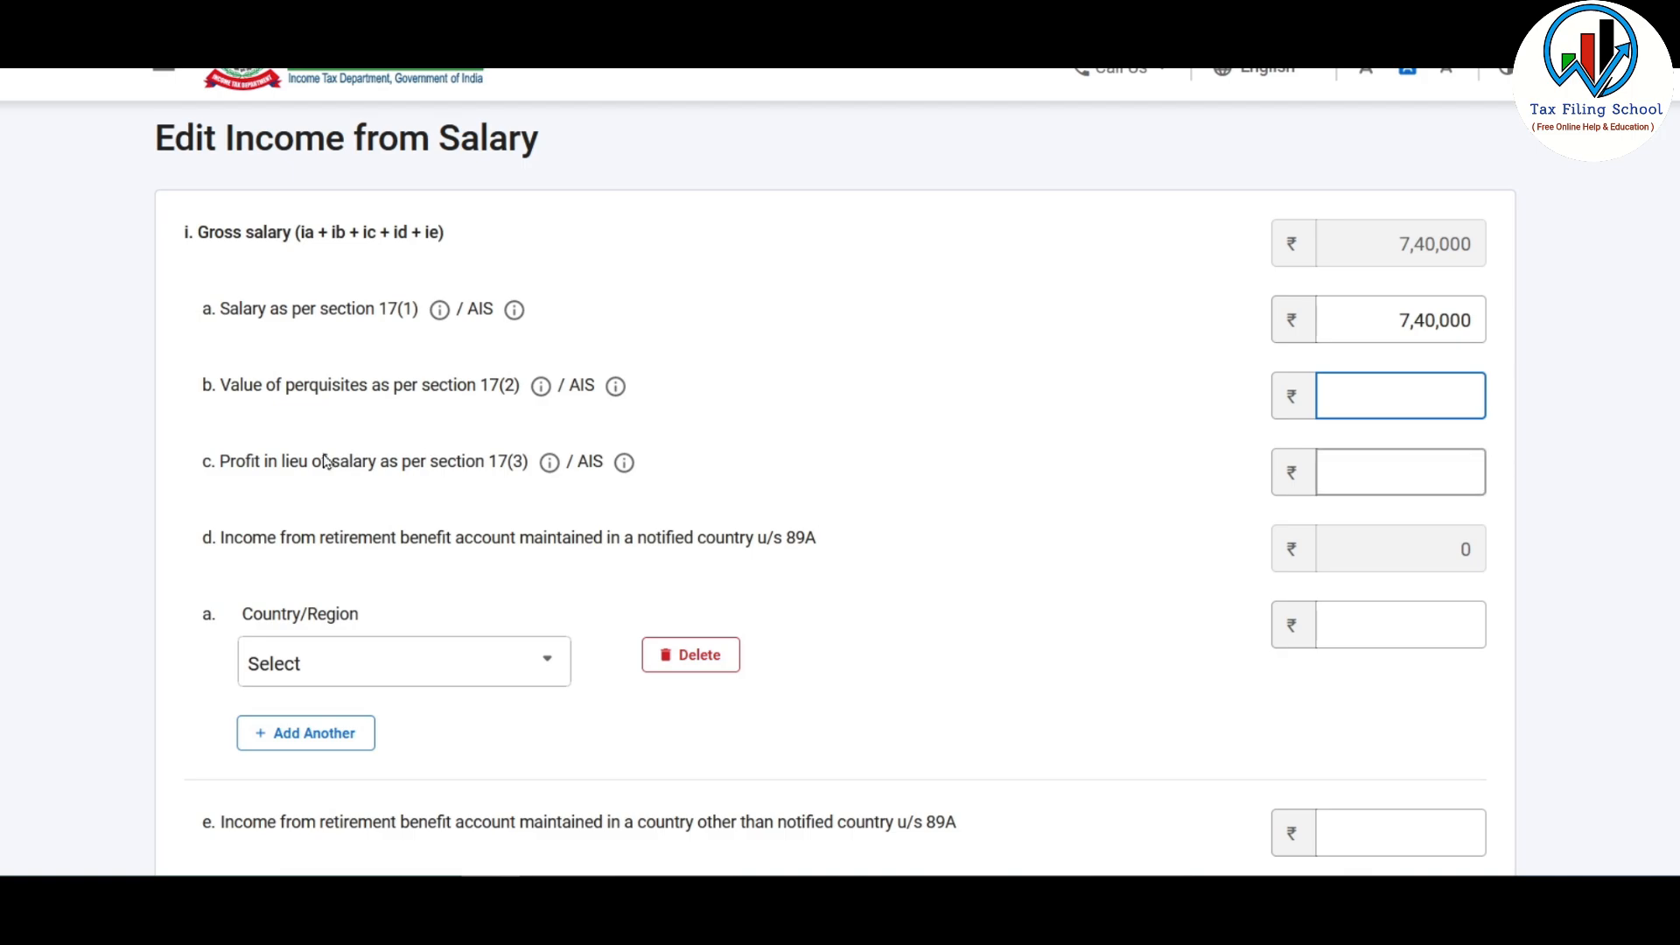
click(1401, 475)
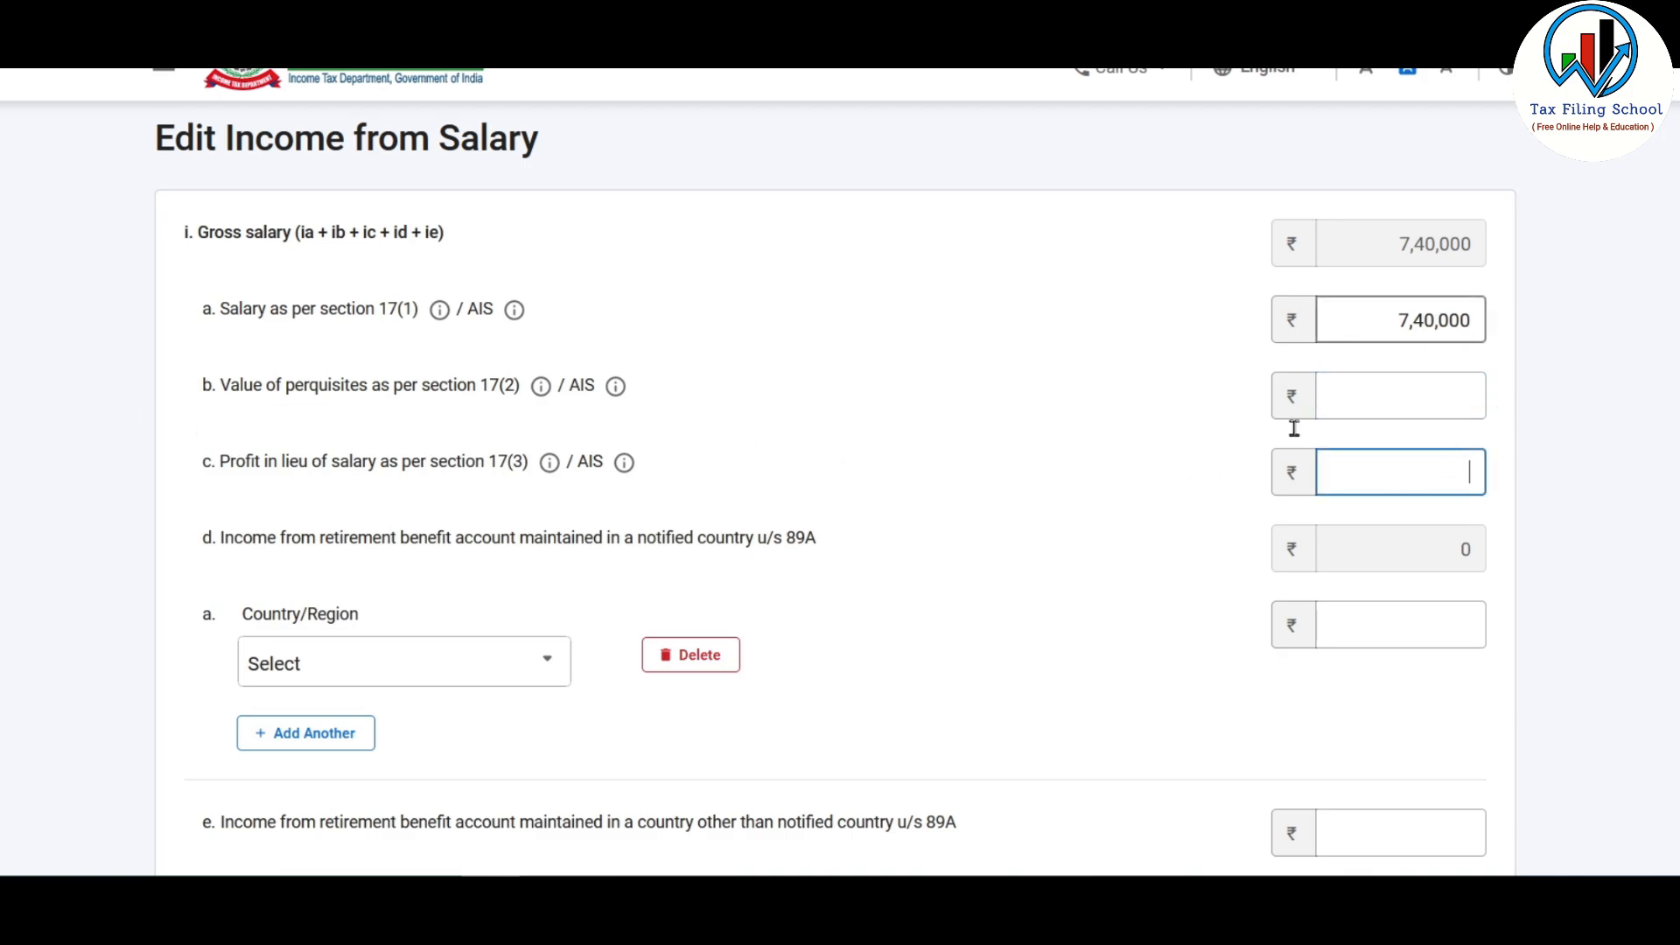
scroll(1380, 374, down, 4)
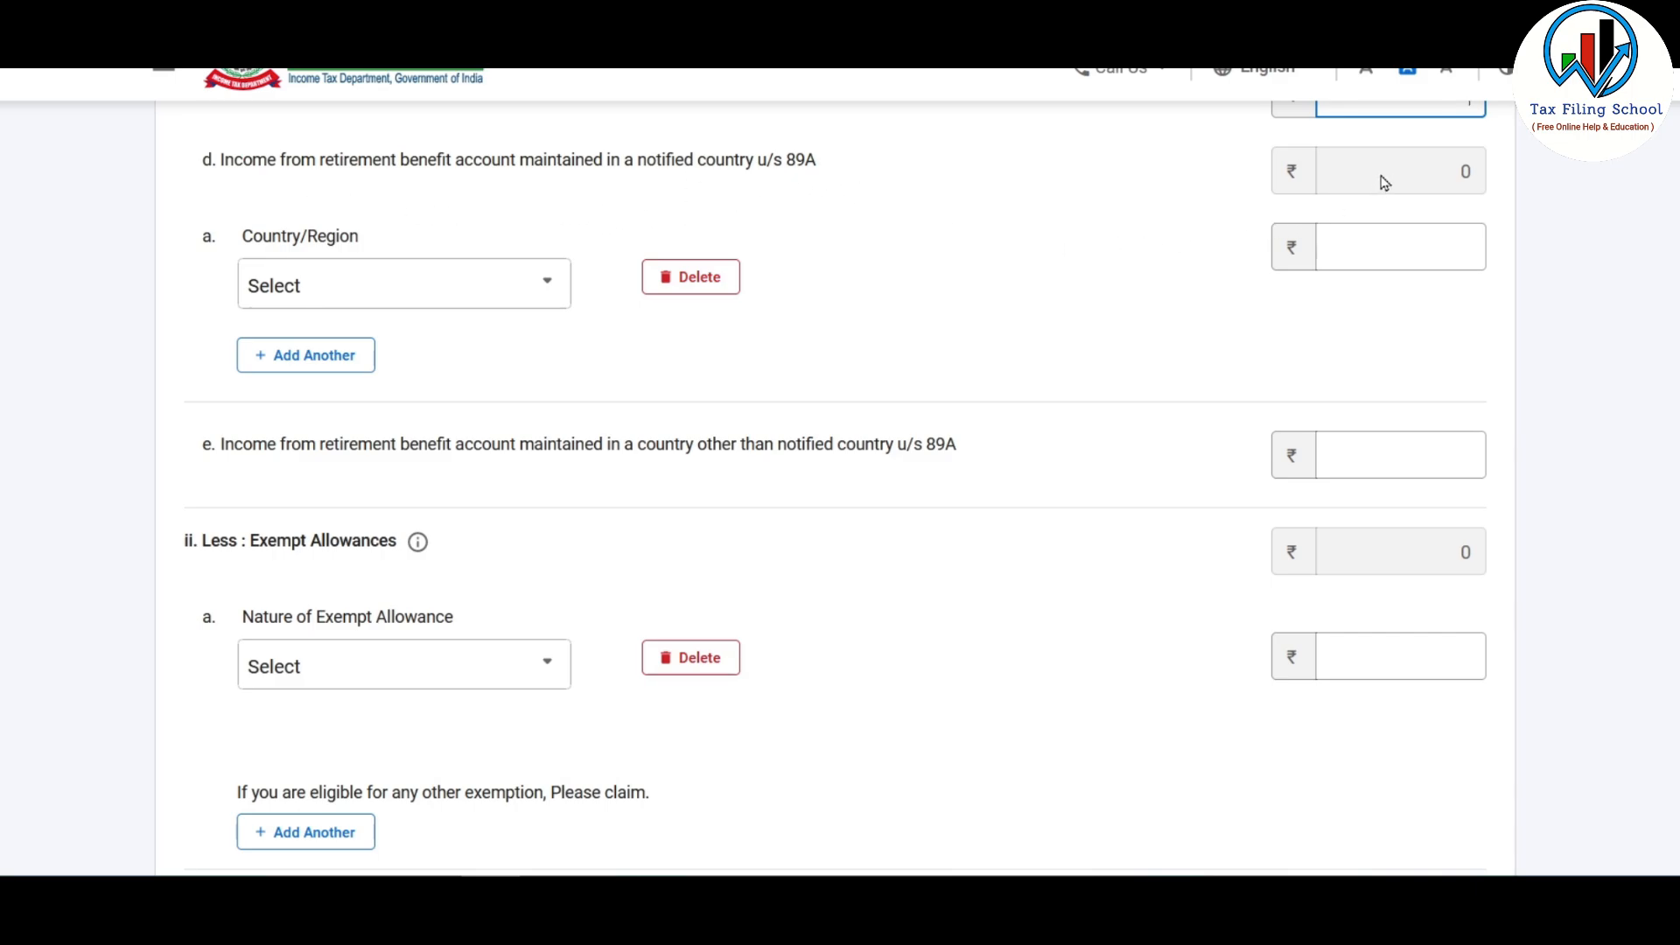
Step: Delete the empty 89A Country/Region row
click(501, 296)
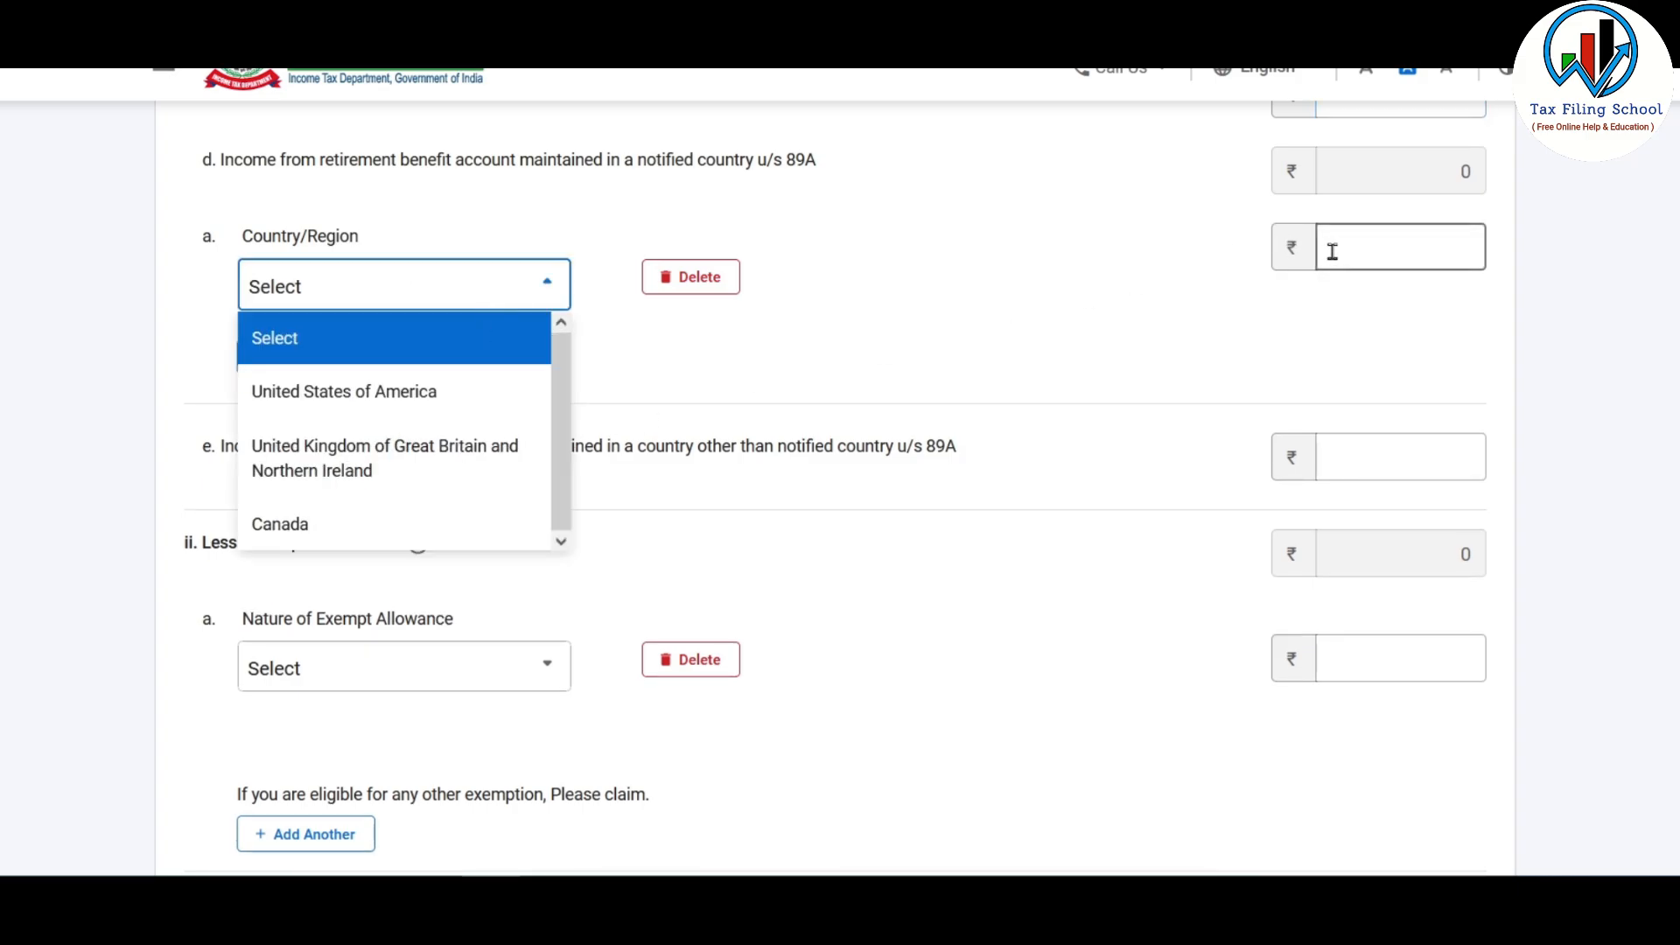
click(1000, 285)
click(701, 281)
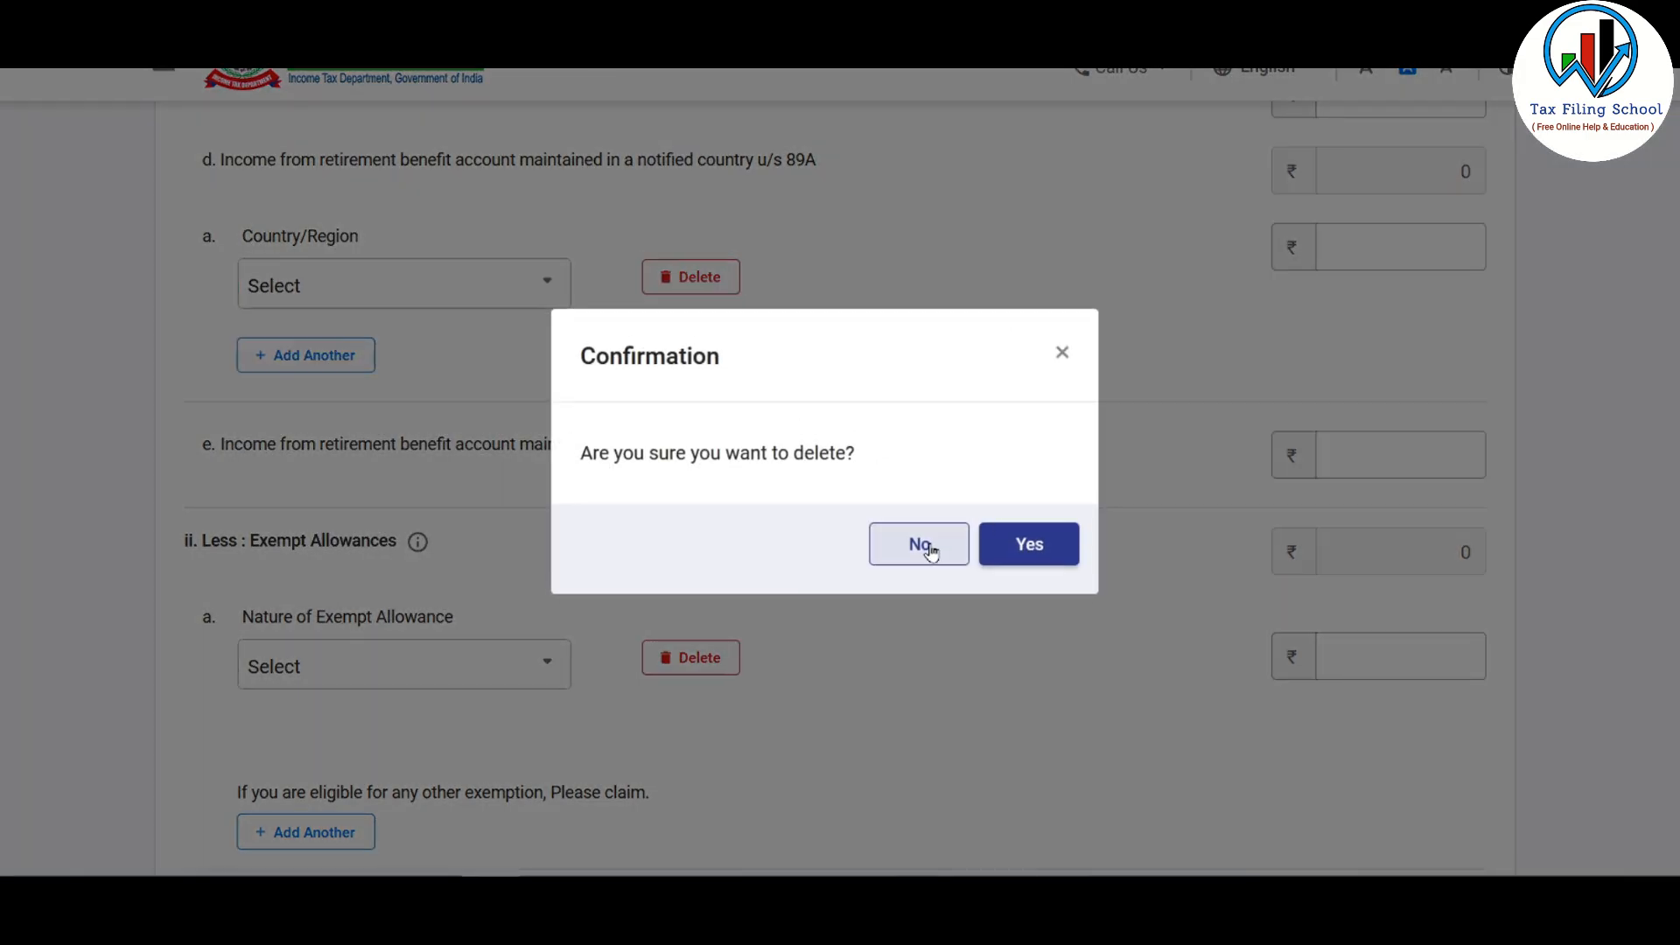
click(1020, 544)
scroll(785, 325, down, 2)
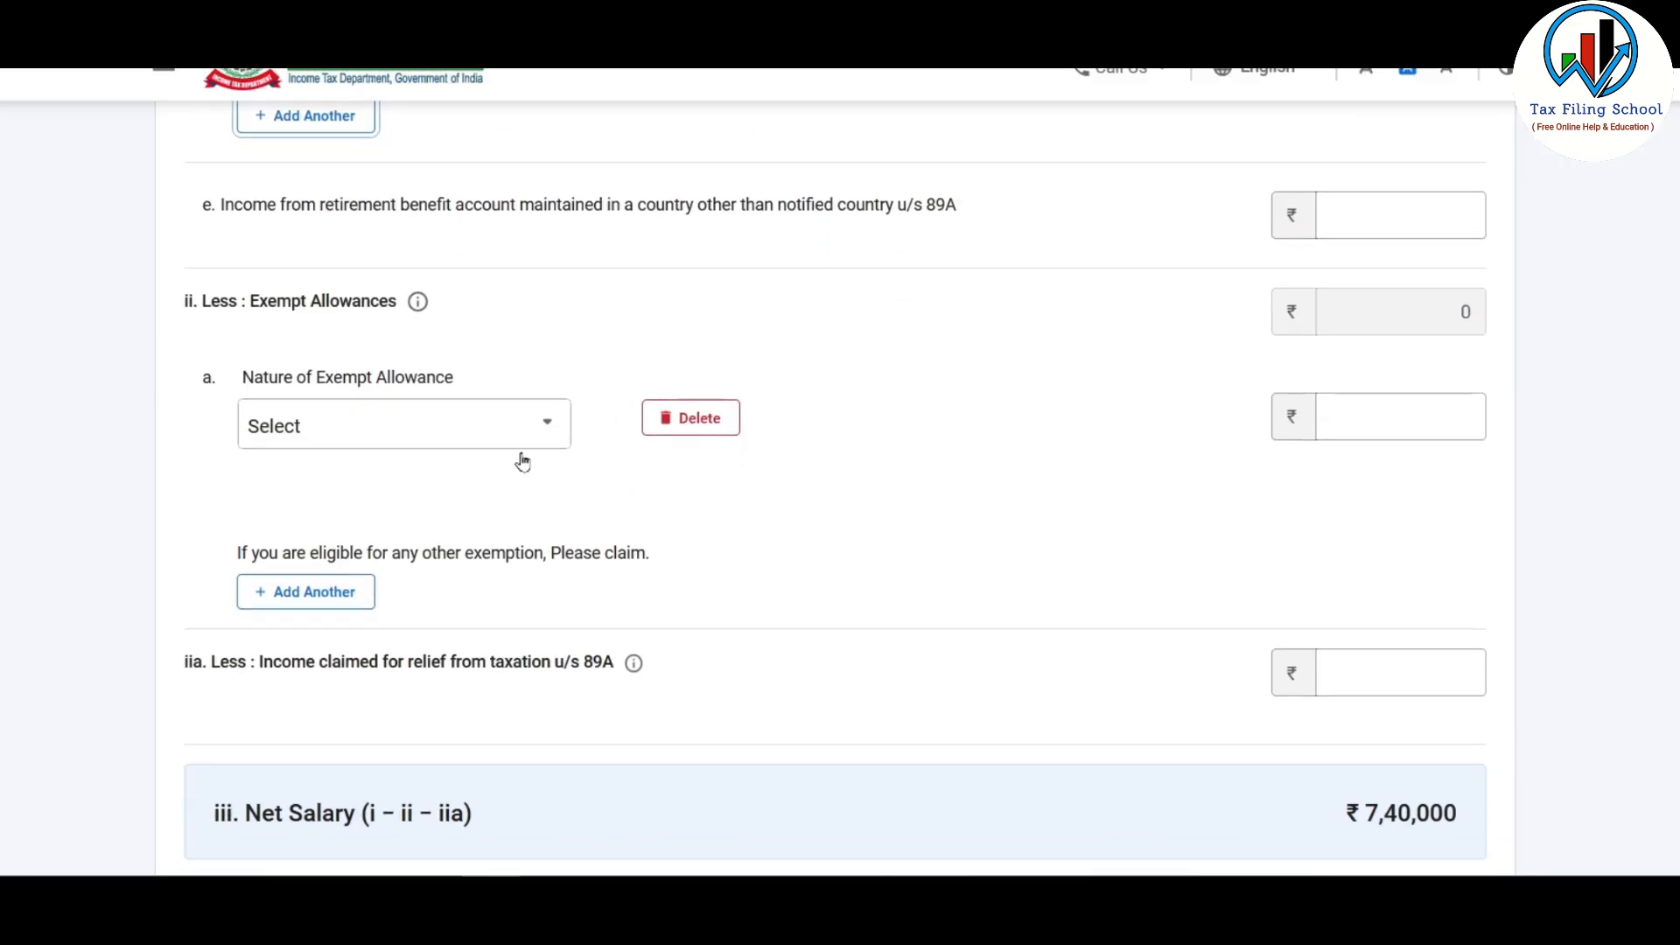
Step: Leave Nature of Exempt Allowance empty and save the salary, giving ₹6,90,000 chargeable
scroll(573, 442, down, 1)
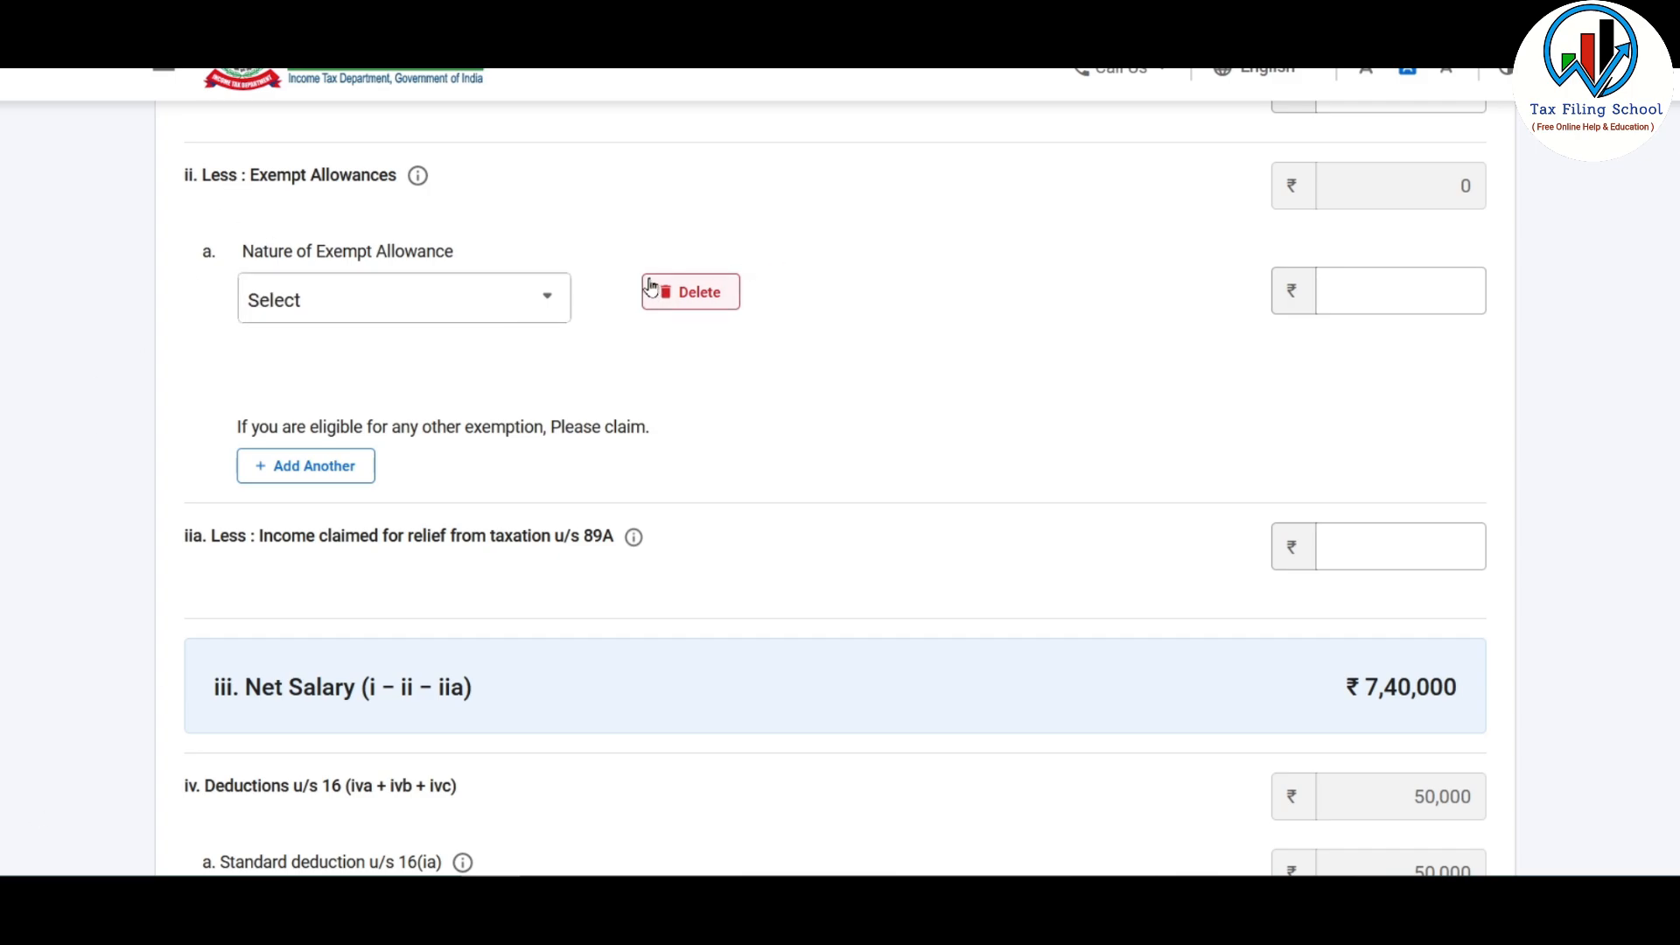
click(503, 302)
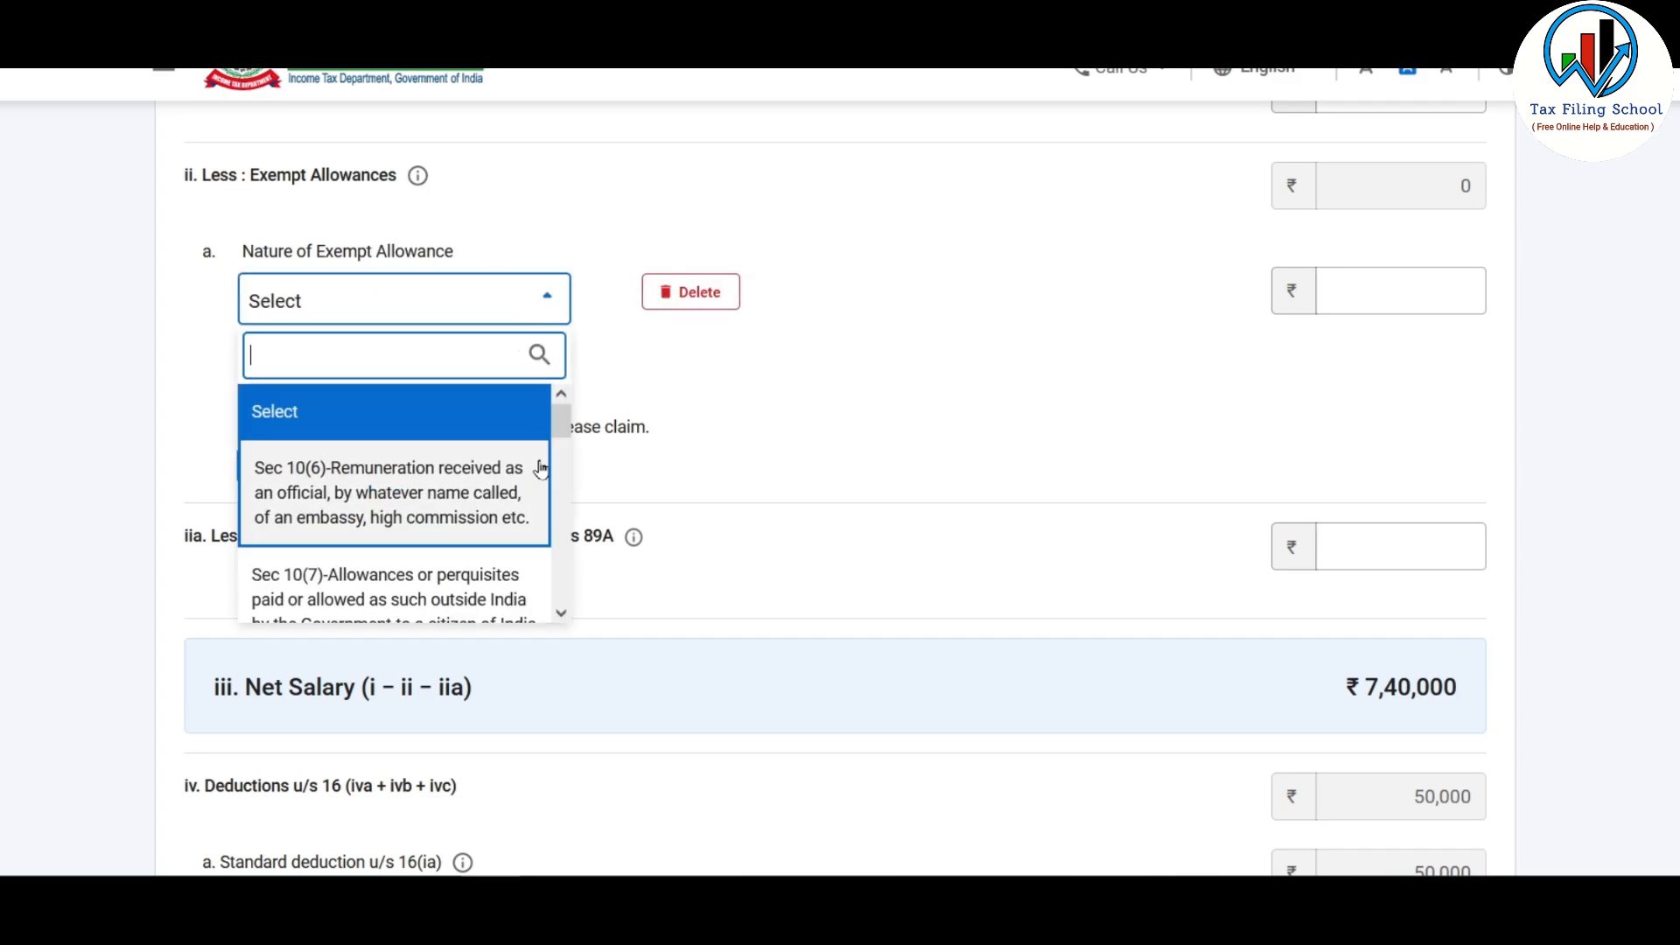
drag(557, 422, 561, 589)
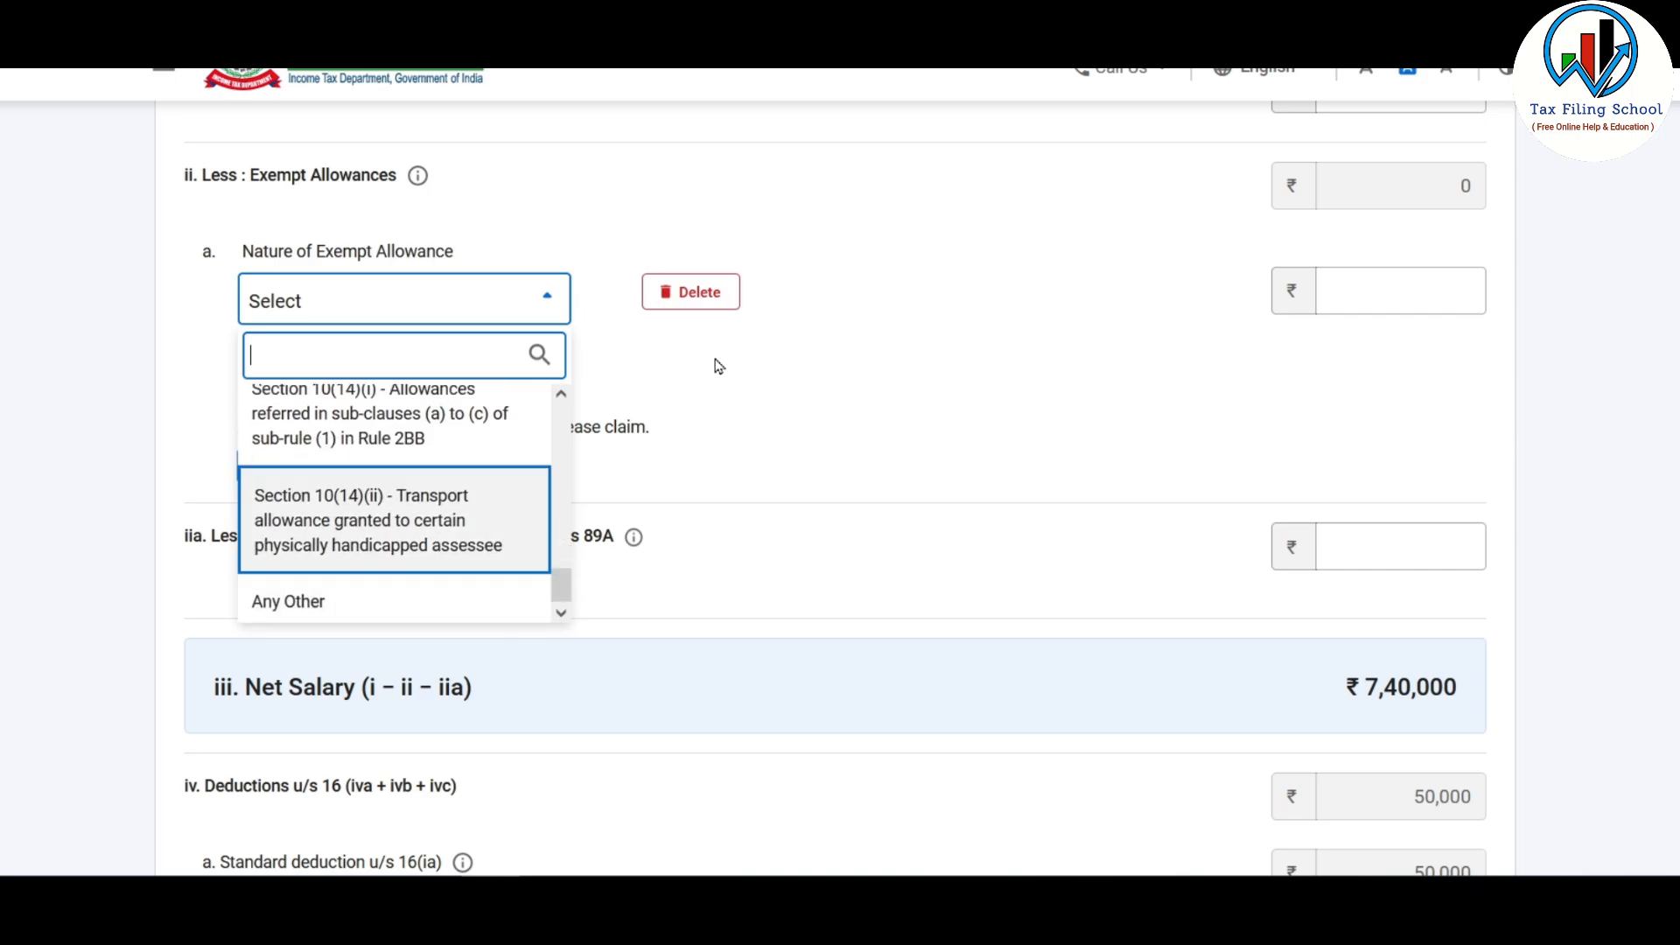
click(911, 295)
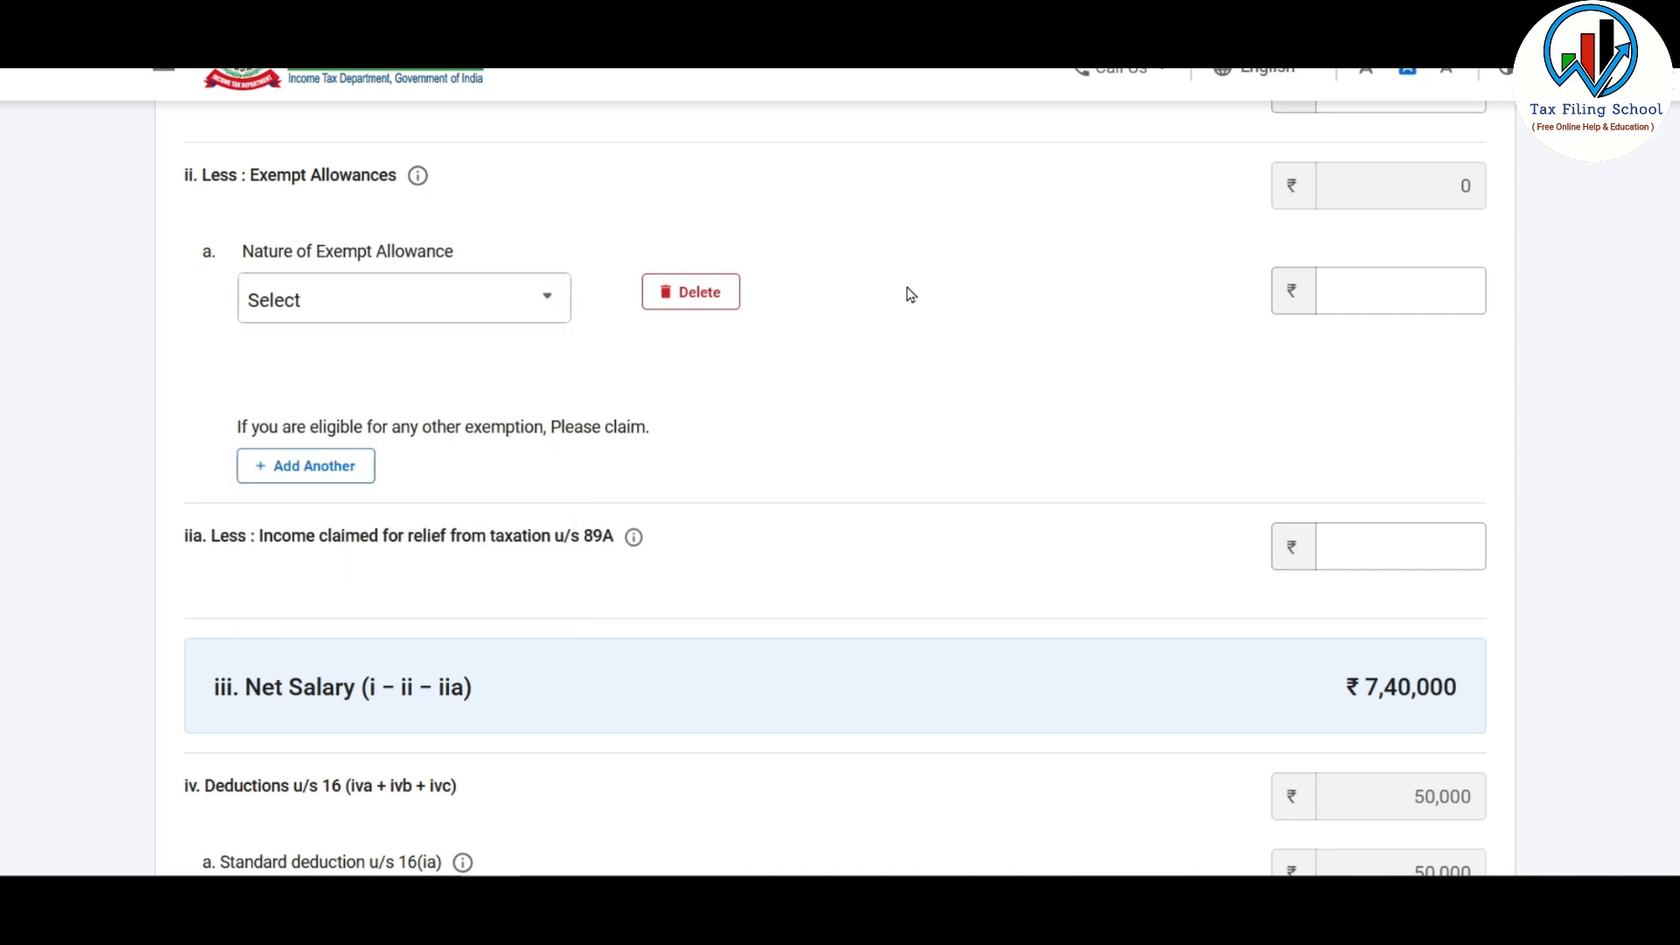
click(517, 300)
drag(561, 434, 558, 604)
click(862, 386)
scroll(1092, 313, down, 5)
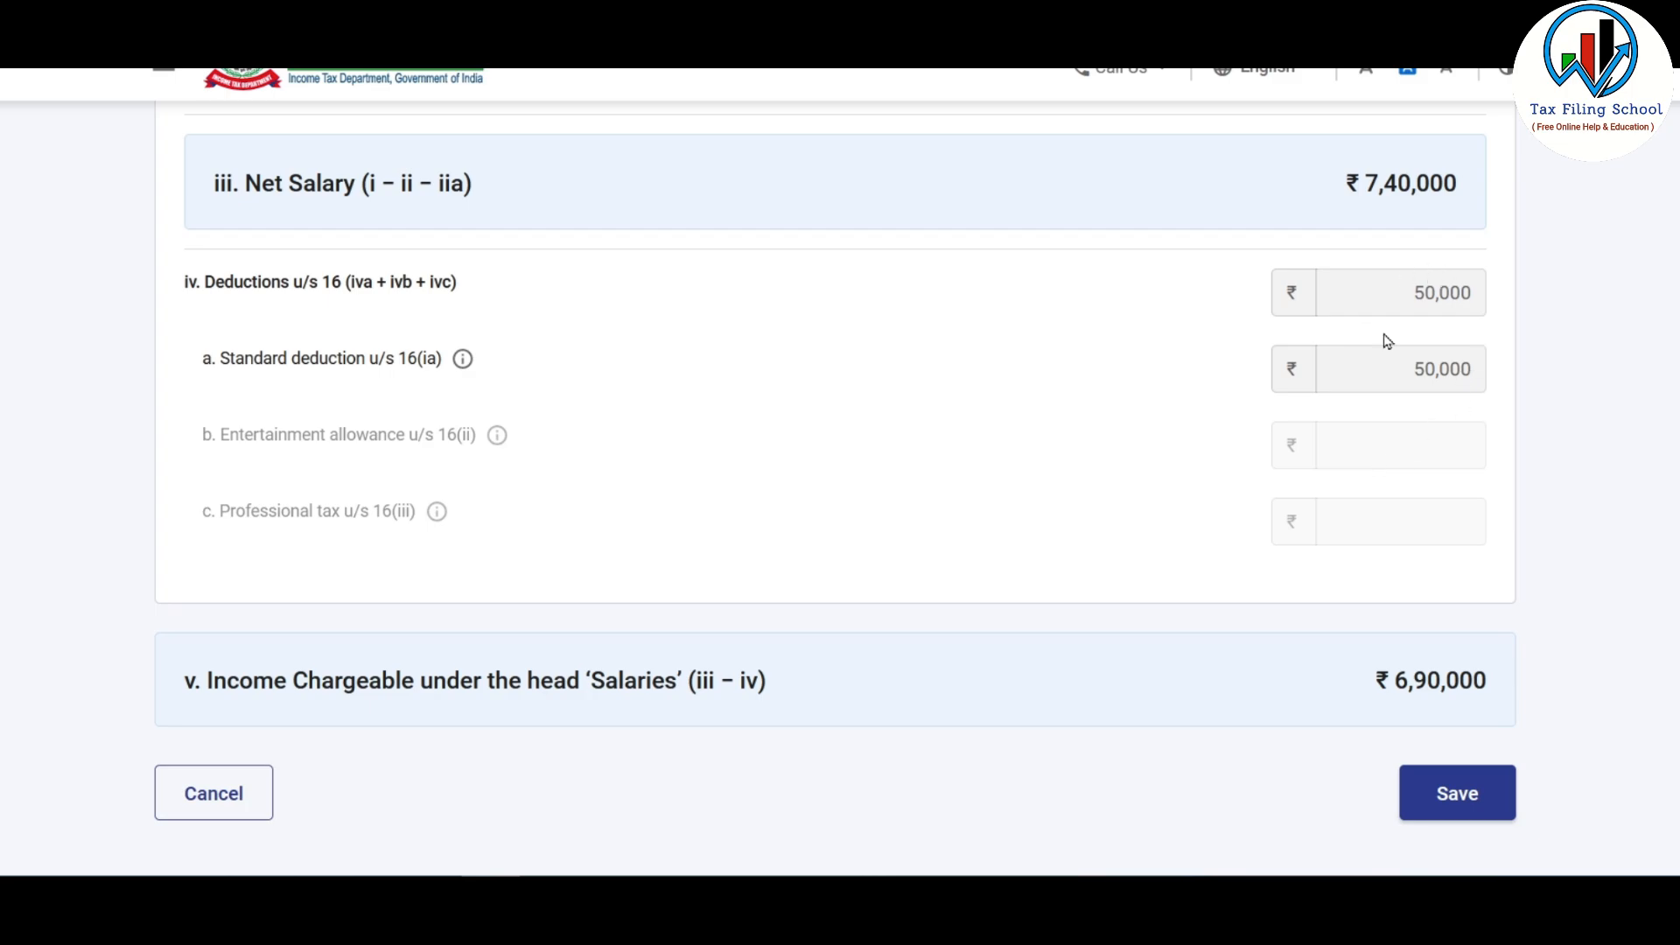
scroll(1239, 364, down, 2)
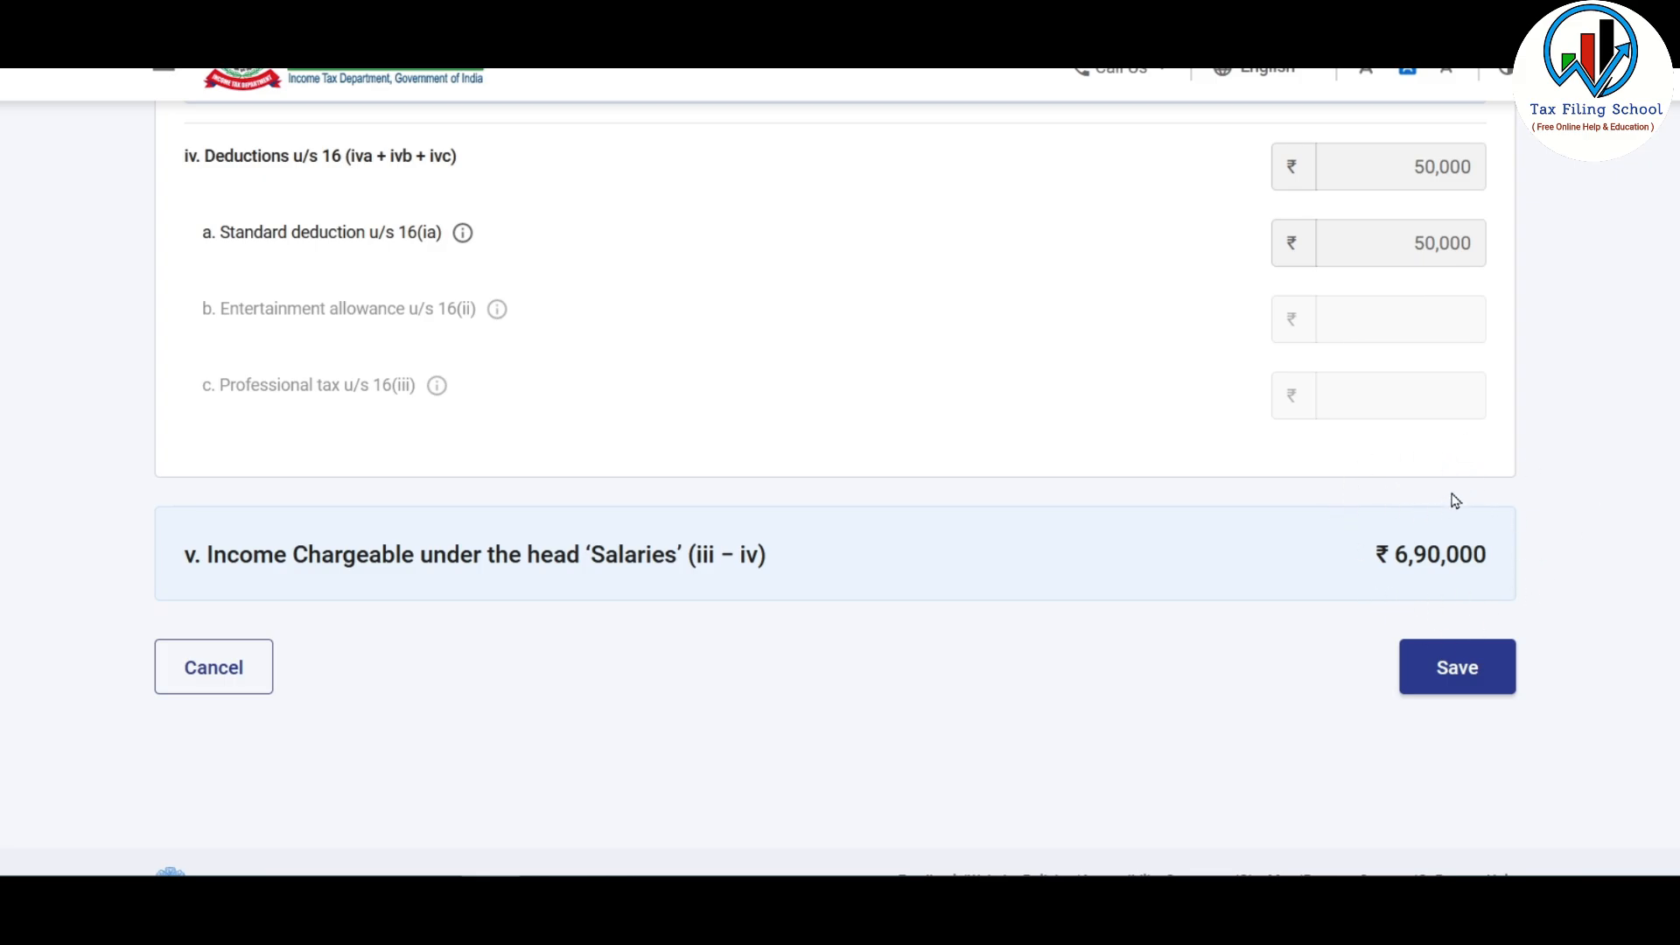
click(1458, 670)
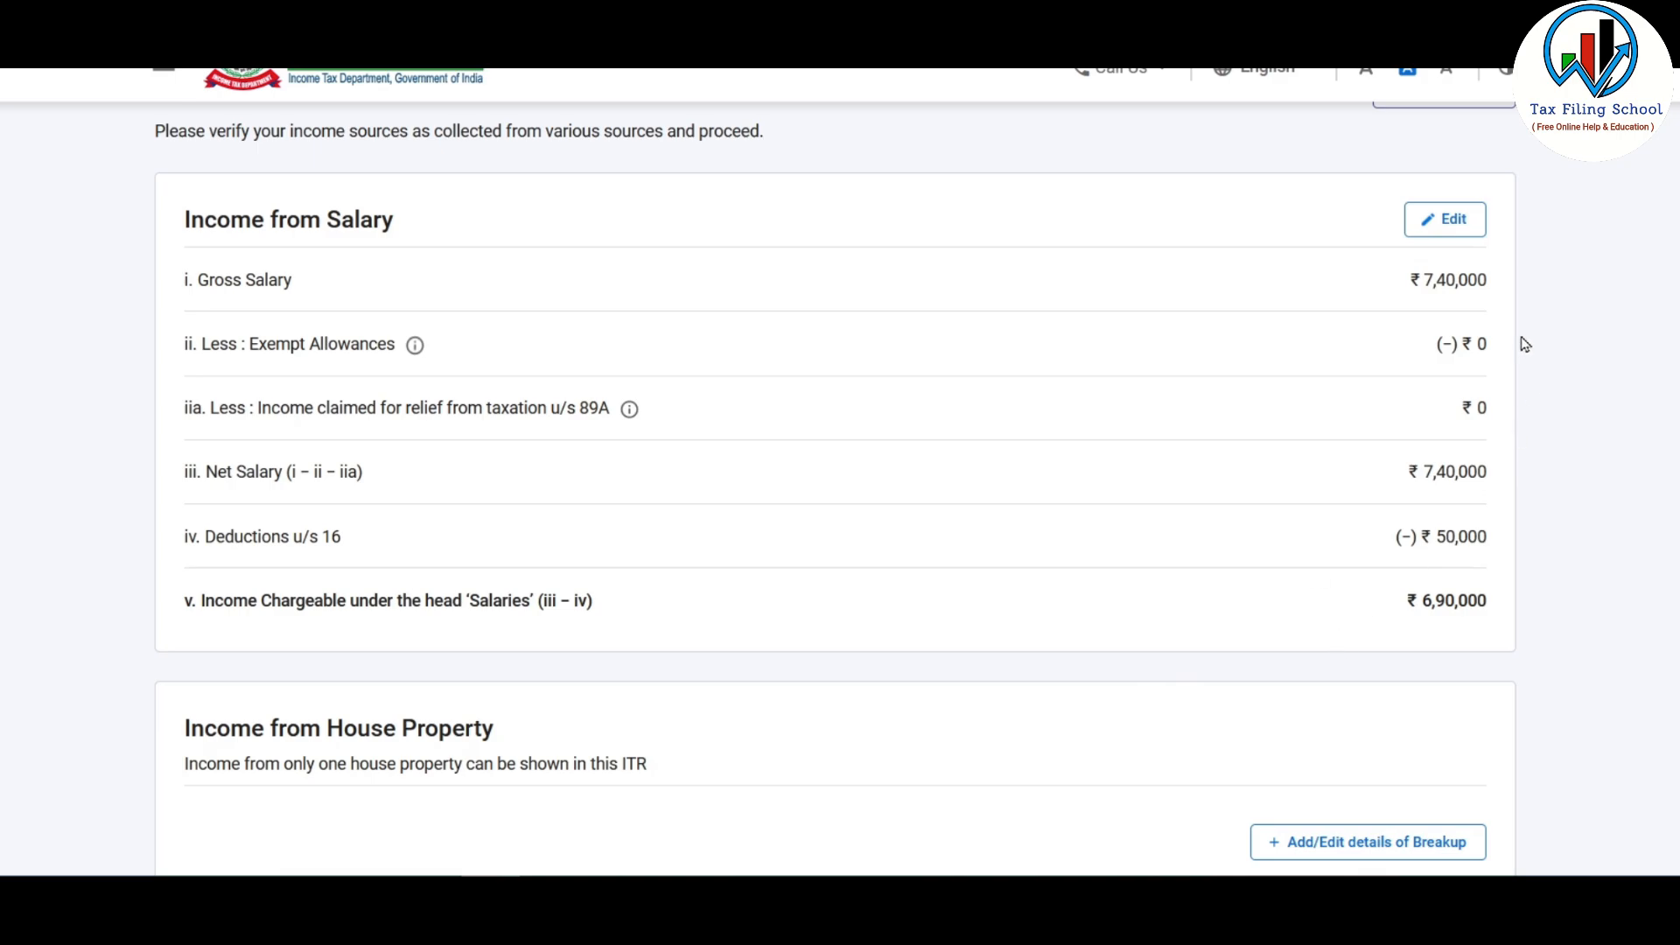
scroll(1088, 333, down, 4)
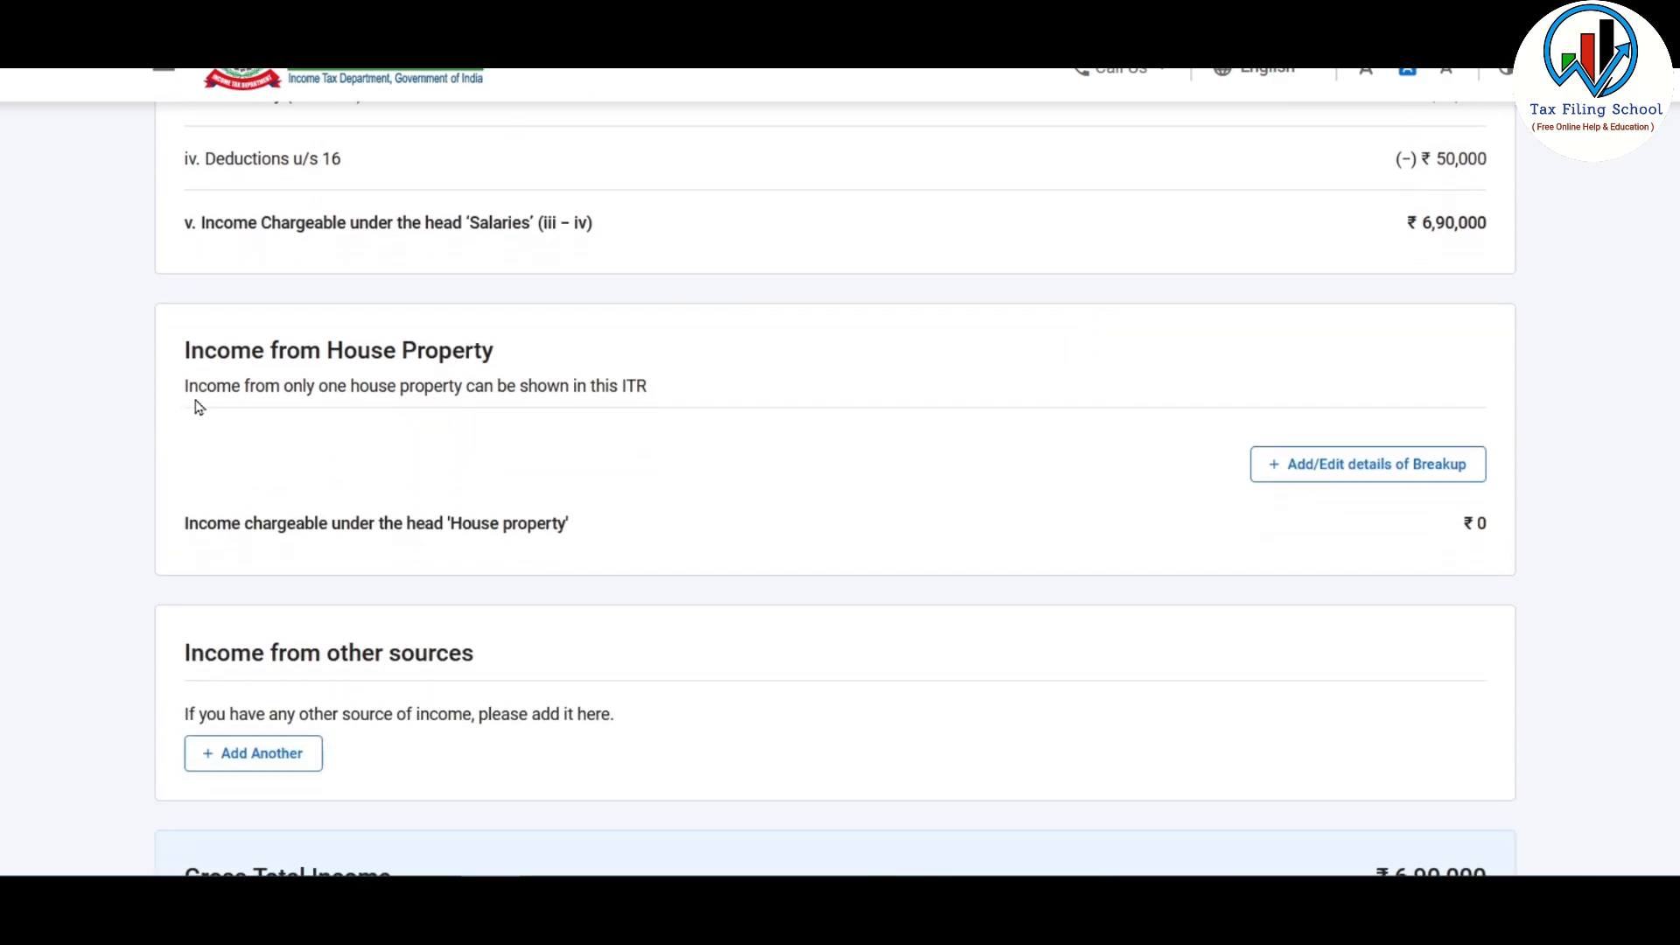
Step: Add a Self Occupied house property with ₹0 chargeable income to the house property breakup
click(1404, 470)
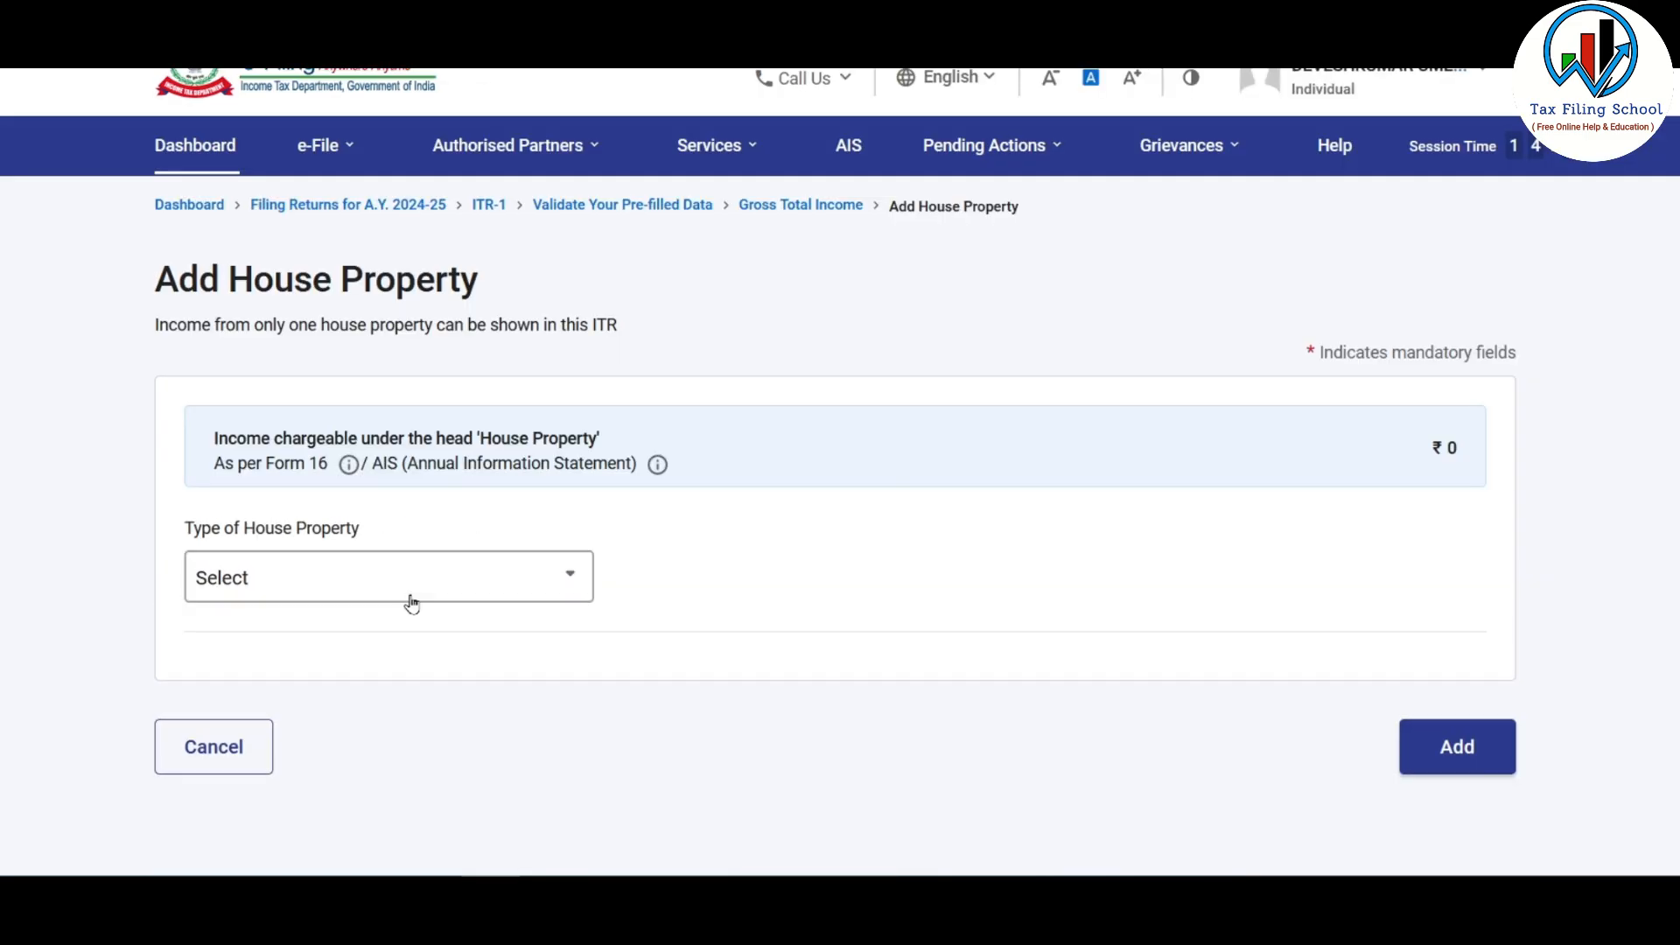
click(455, 579)
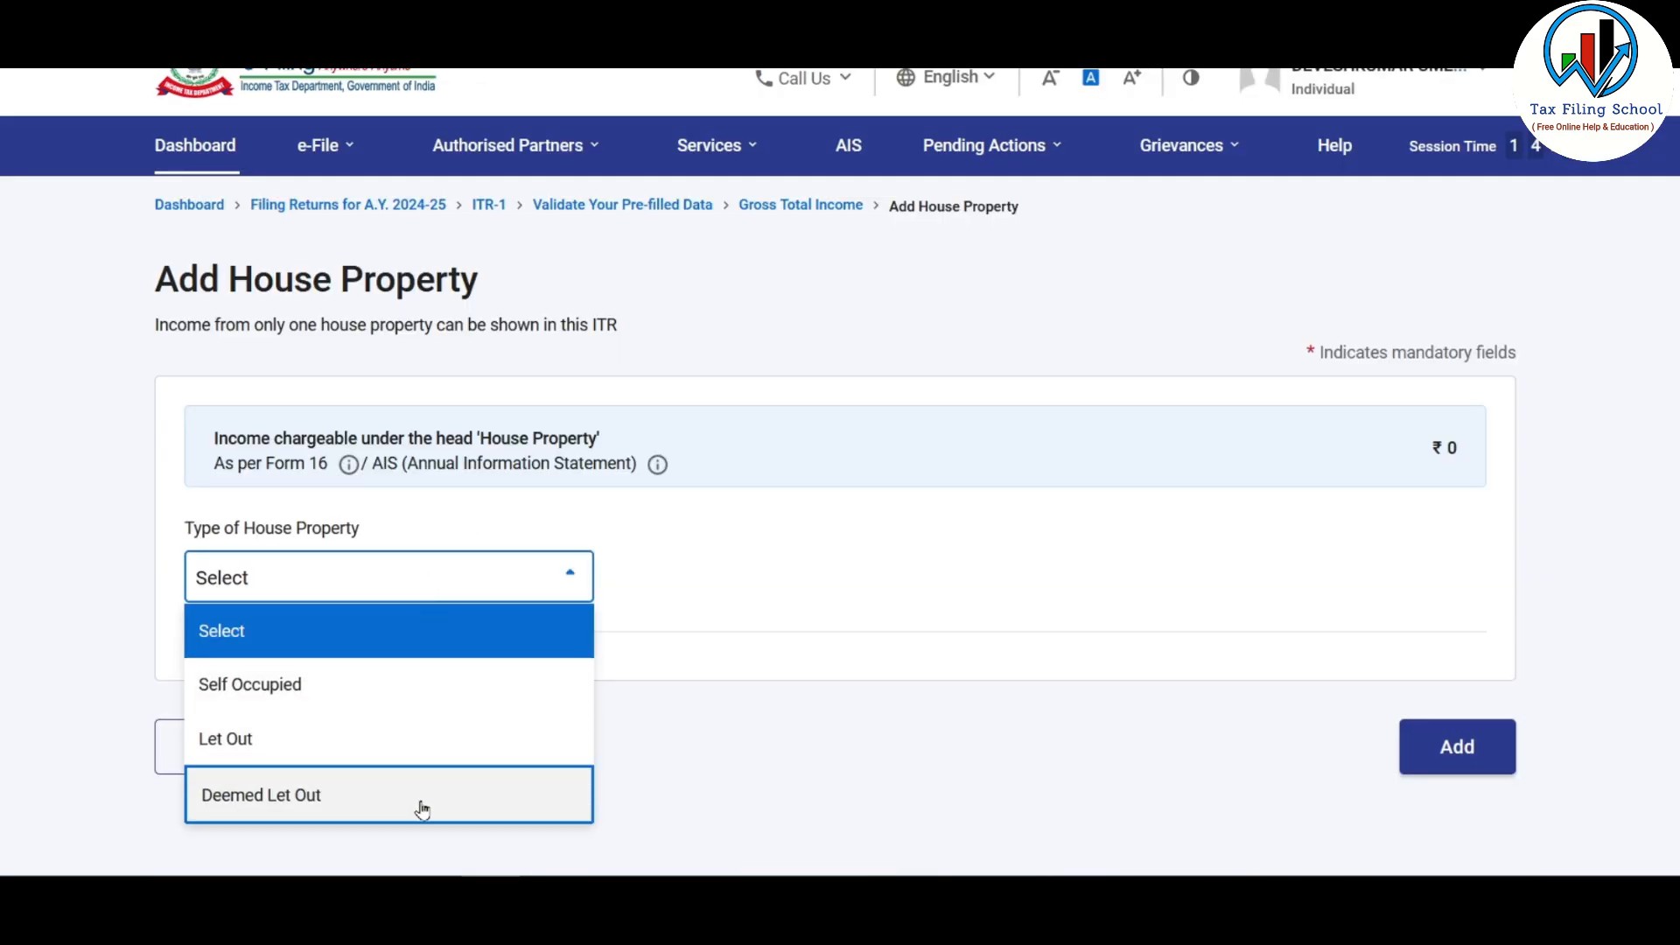
click(428, 697)
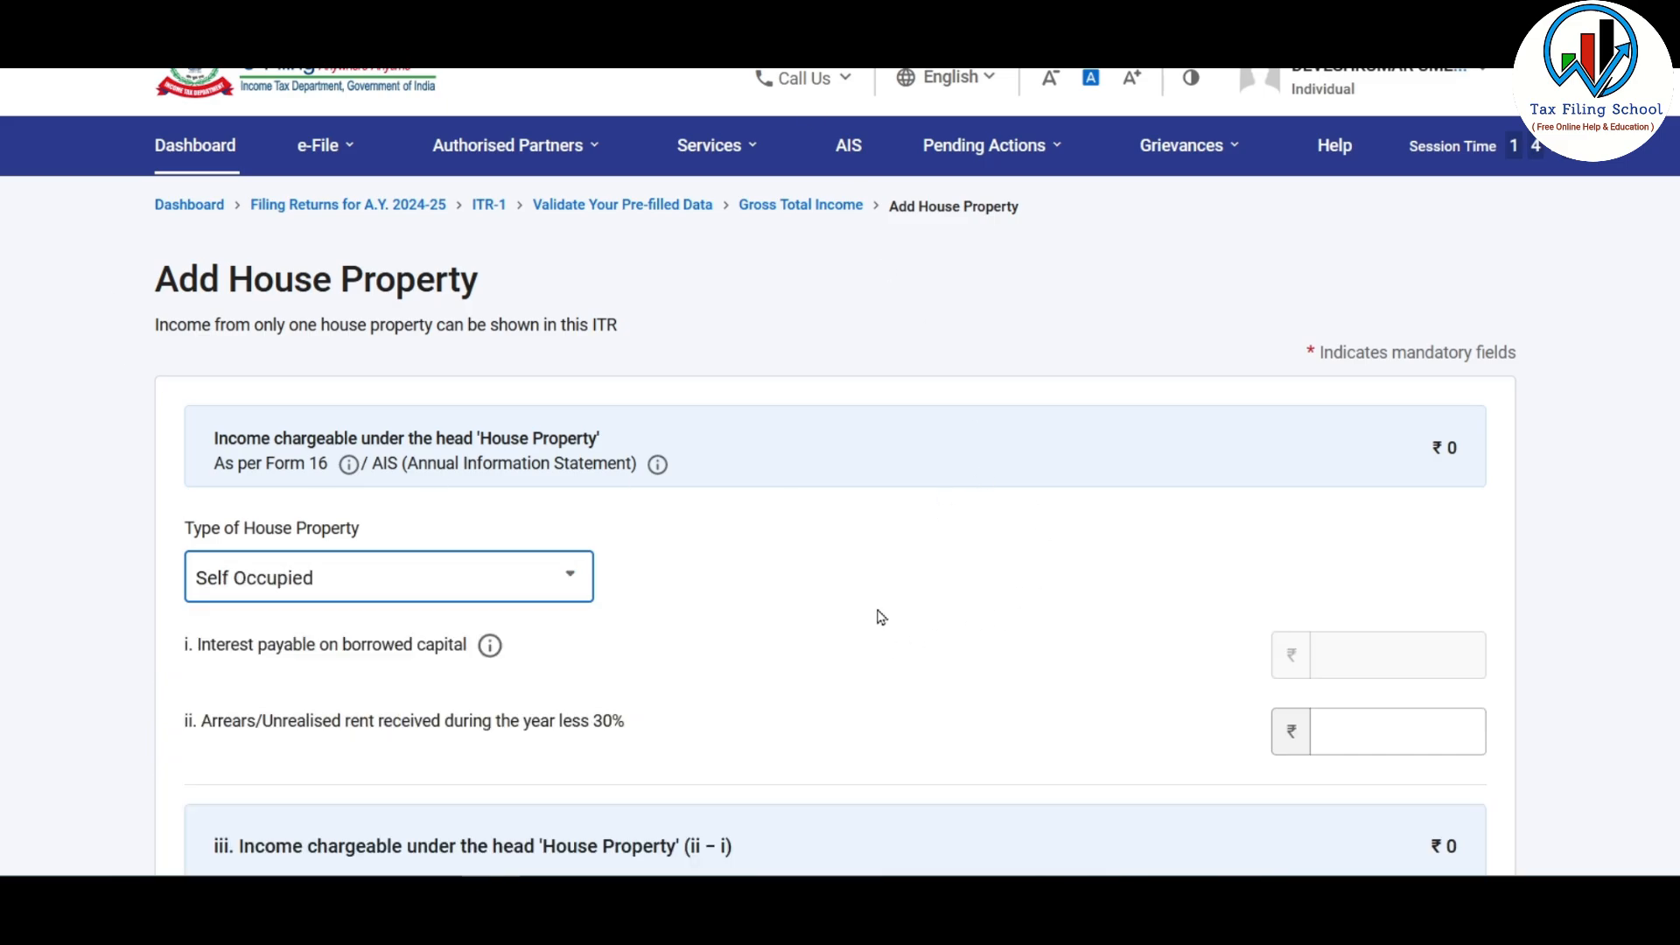
scroll(977, 418, down, 2)
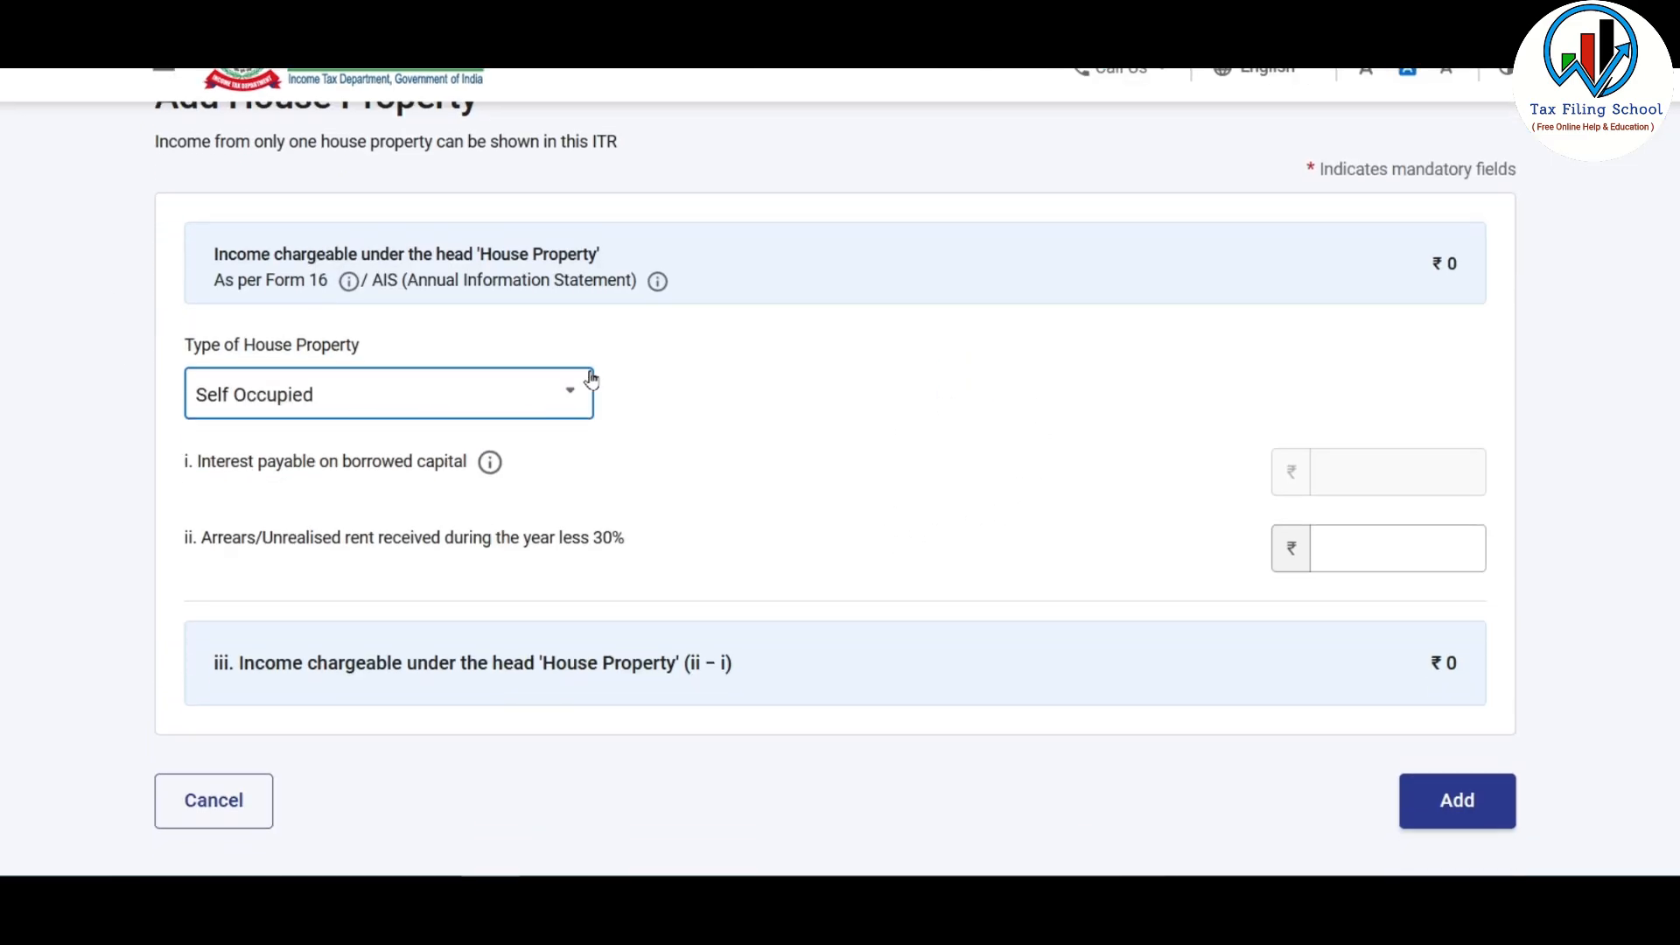
scroll(757, 326, down, 1)
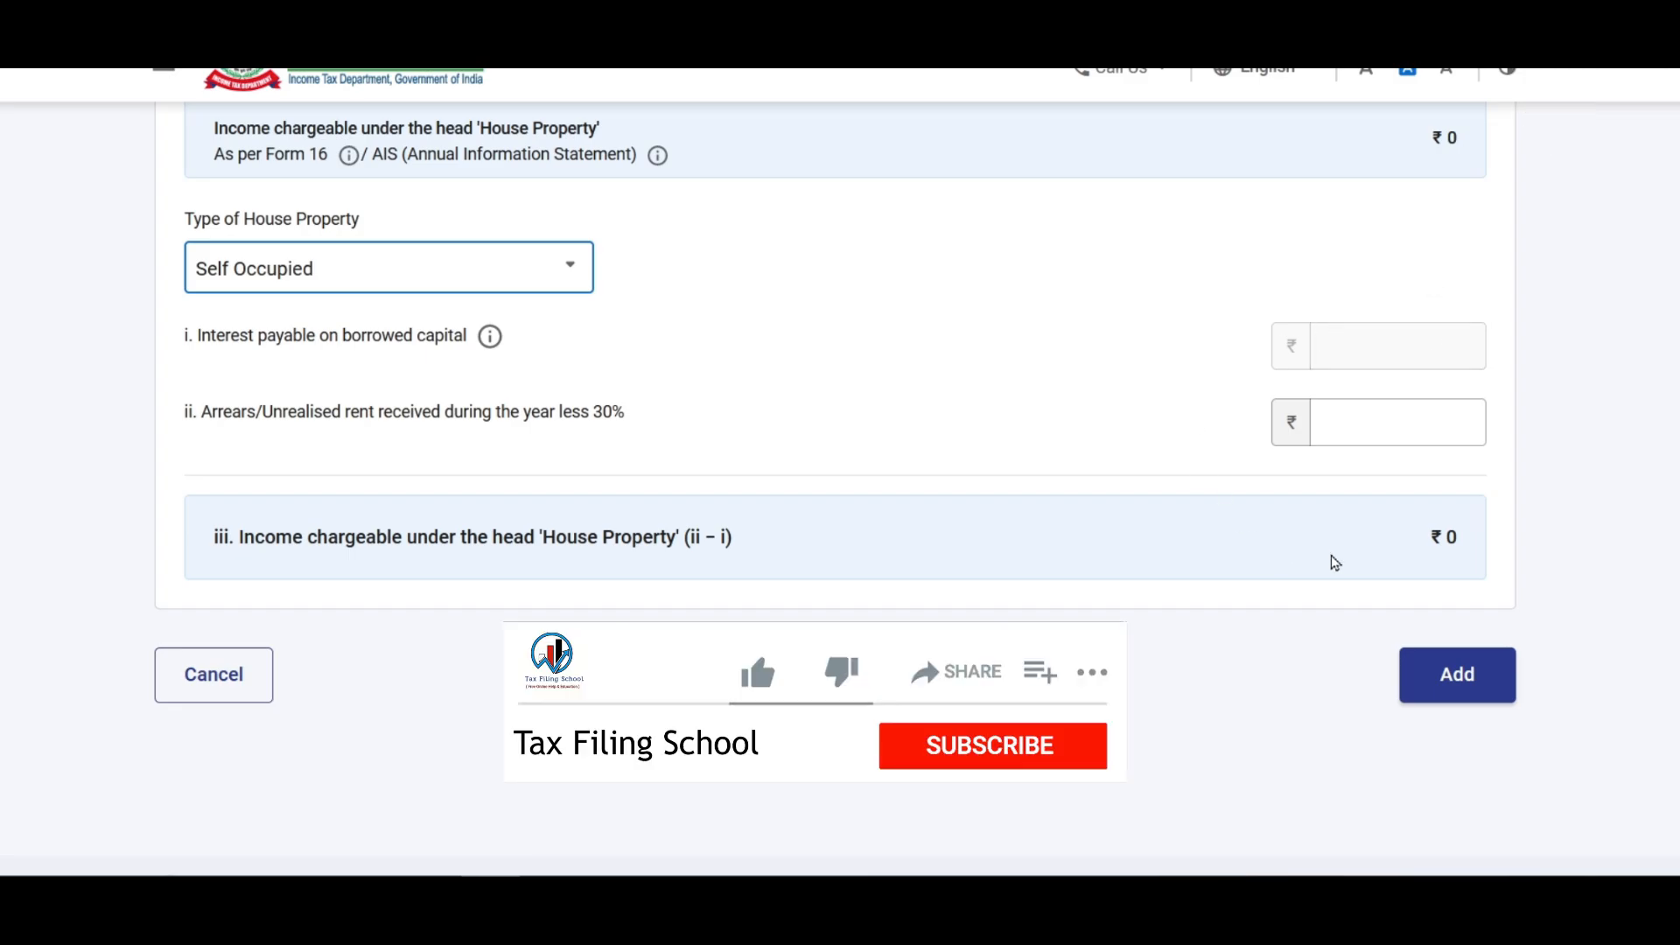
click(1457, 674)
scroll(1233, 564, down, 5)
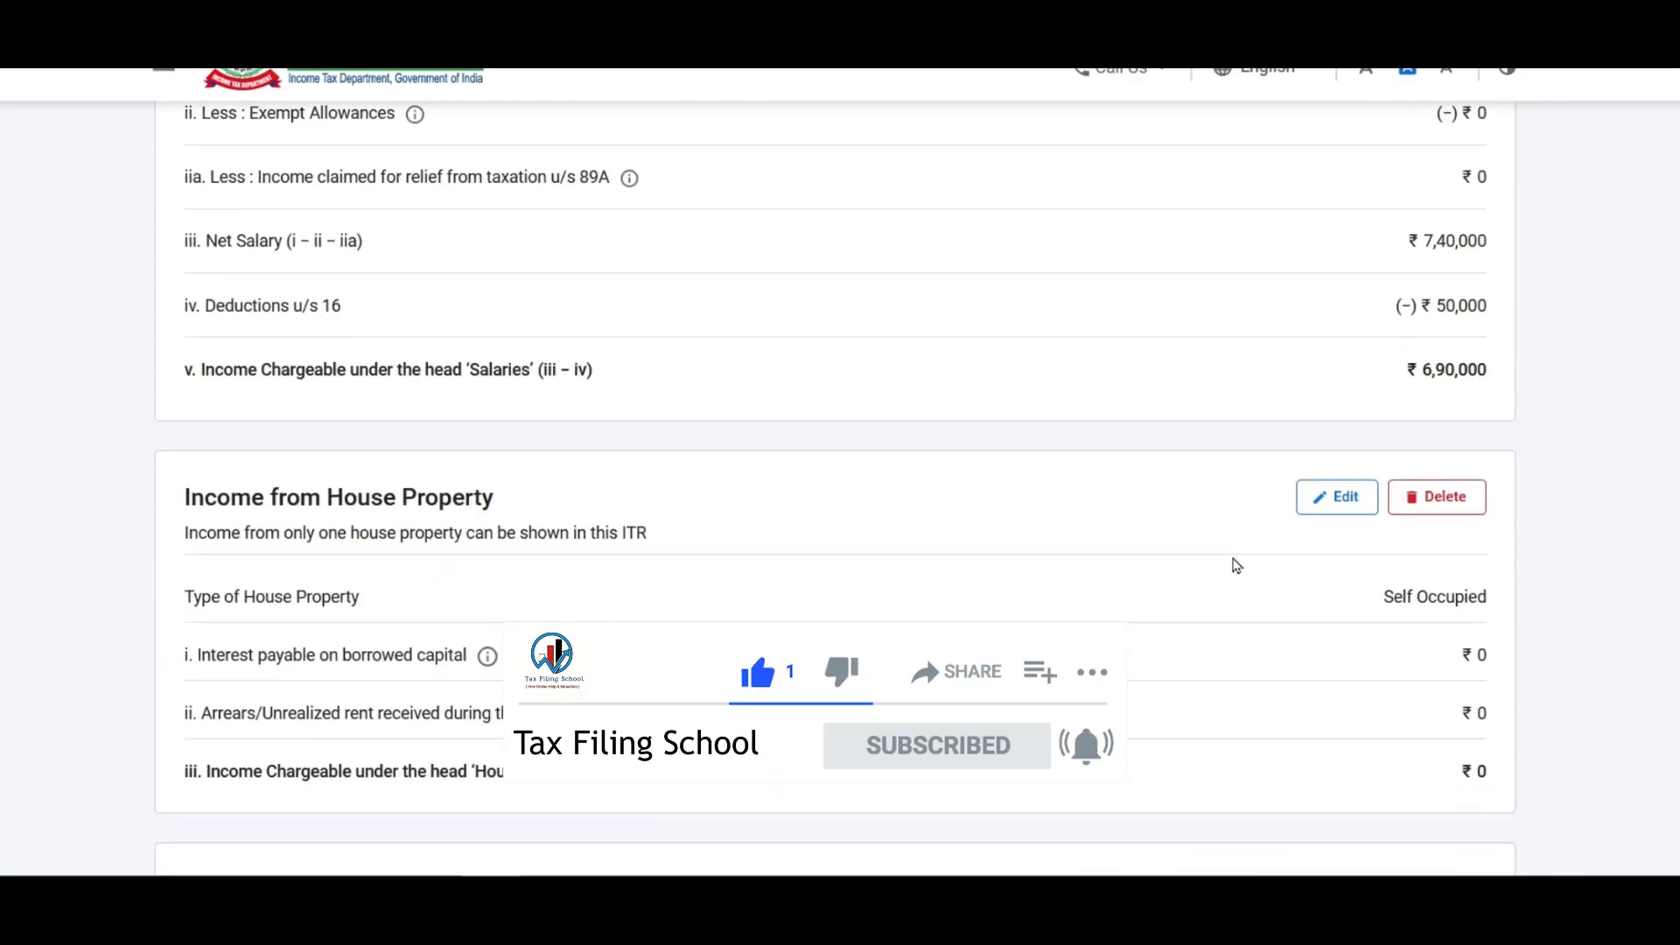
scroll(1234, 564, down, 2)
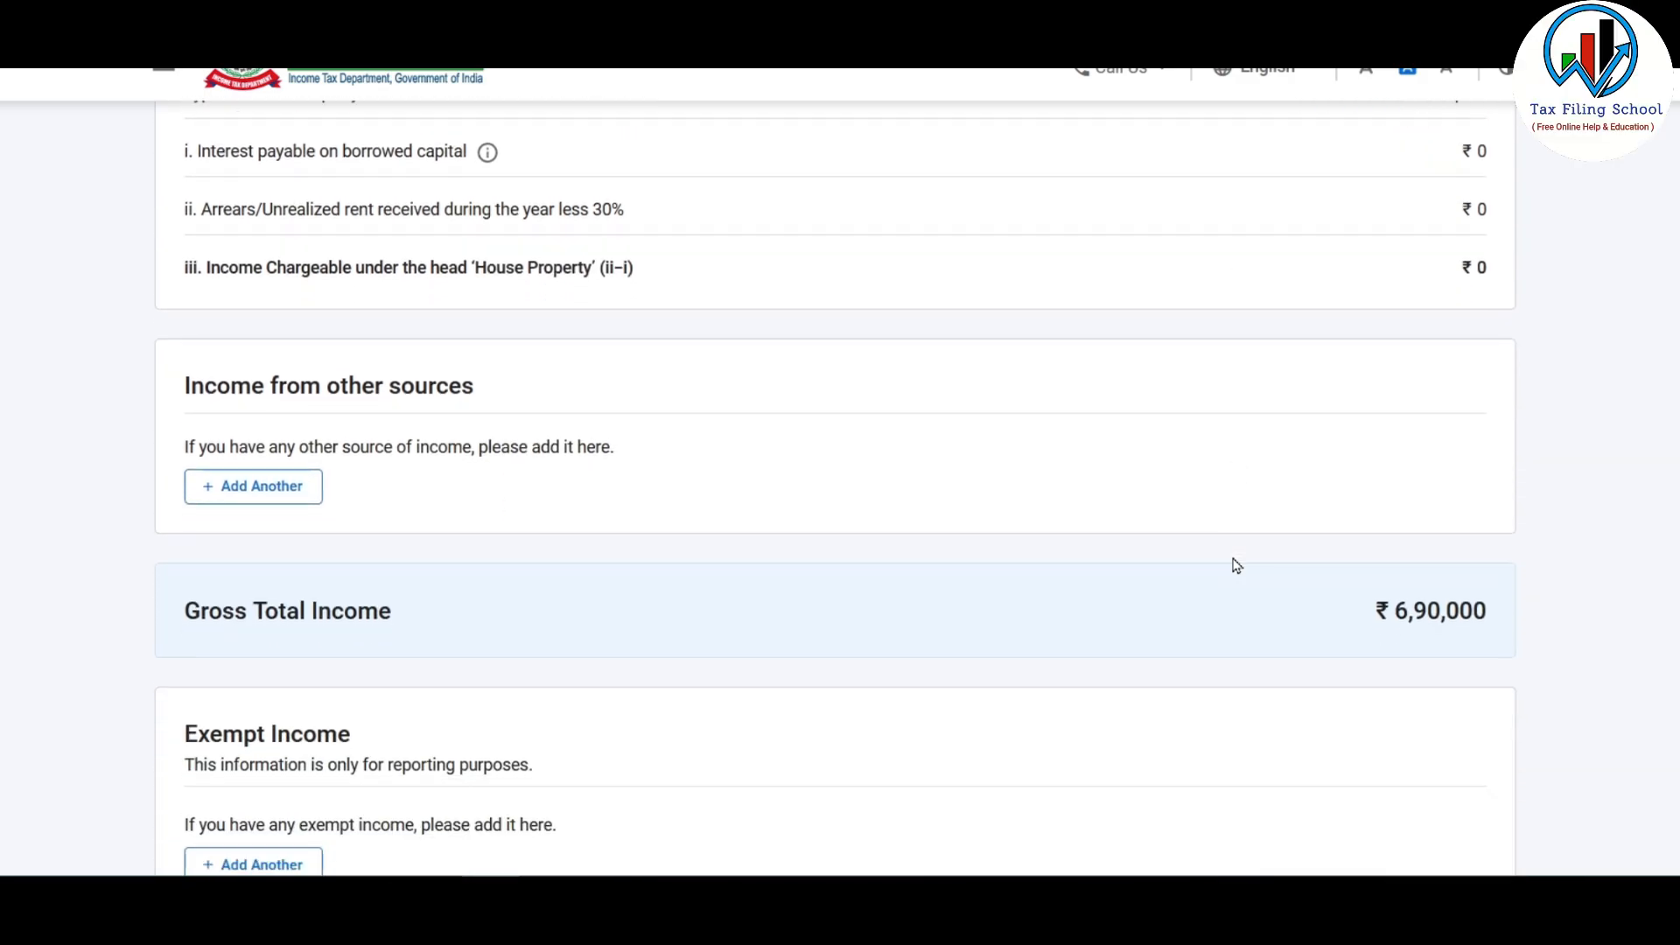
Step: Start an other-sources income entry, answer yes to savings and deposit interest, then skip the remaining questions
click(265, 502)
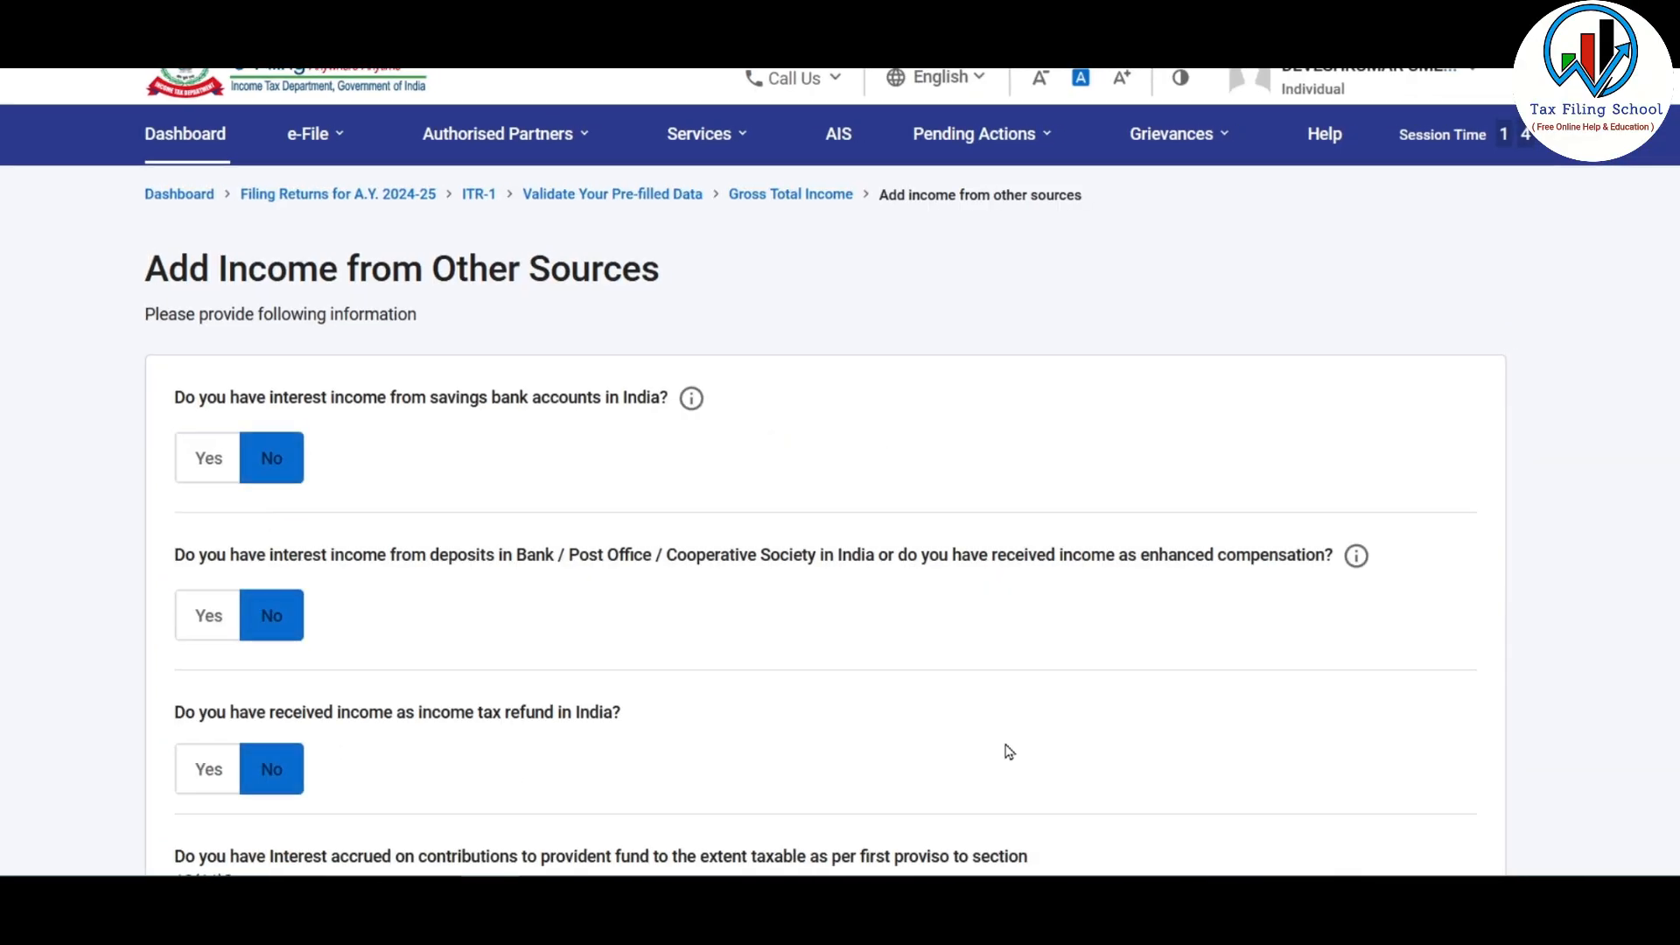
scroll(1218, 637, down, 2)
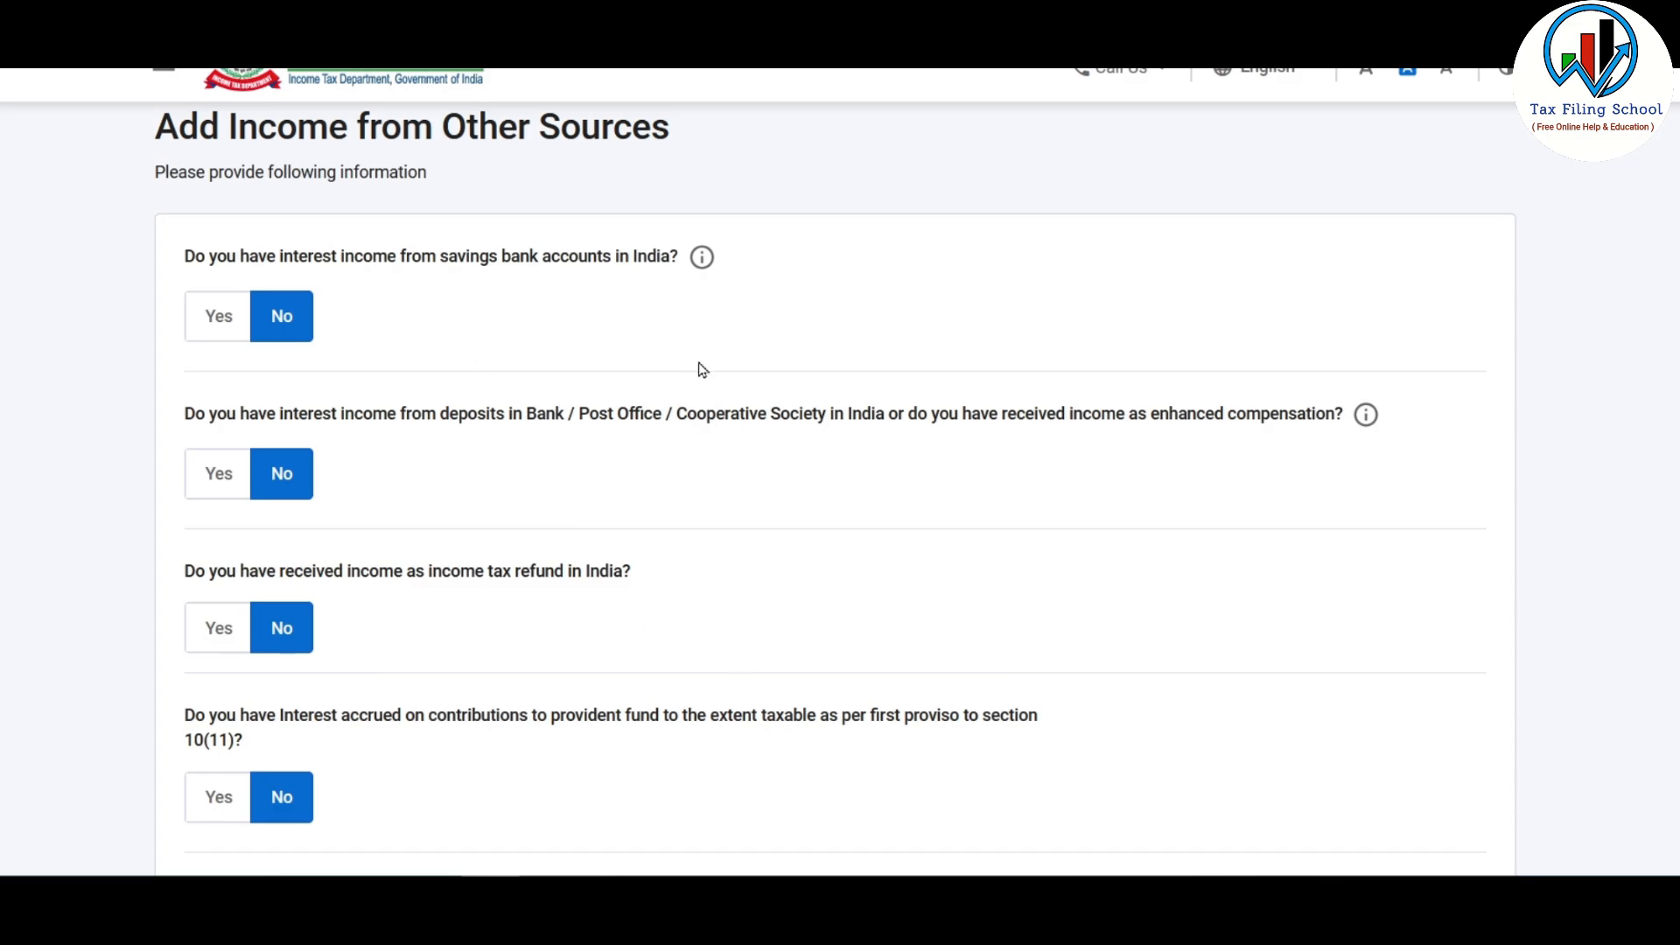
click(223, 326)
click(290, 397)
scroll(480, 411, down, 2)
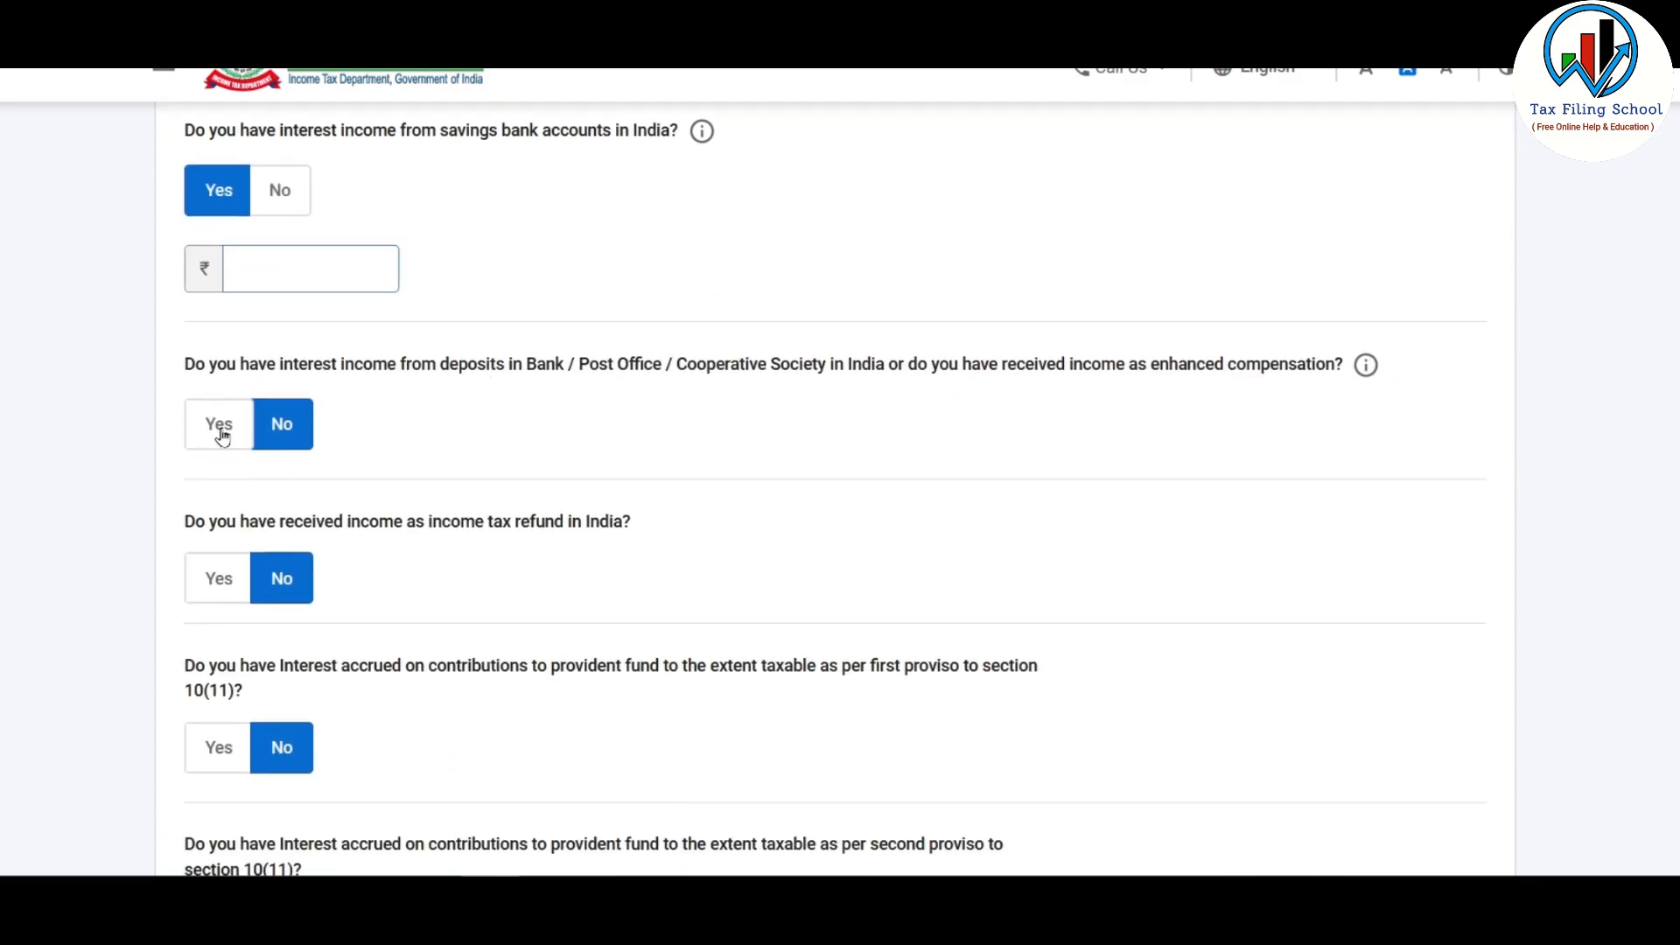
click(217, 424)
scroll(443, 431, down, 2)
scroll(535, 321, down, 6)
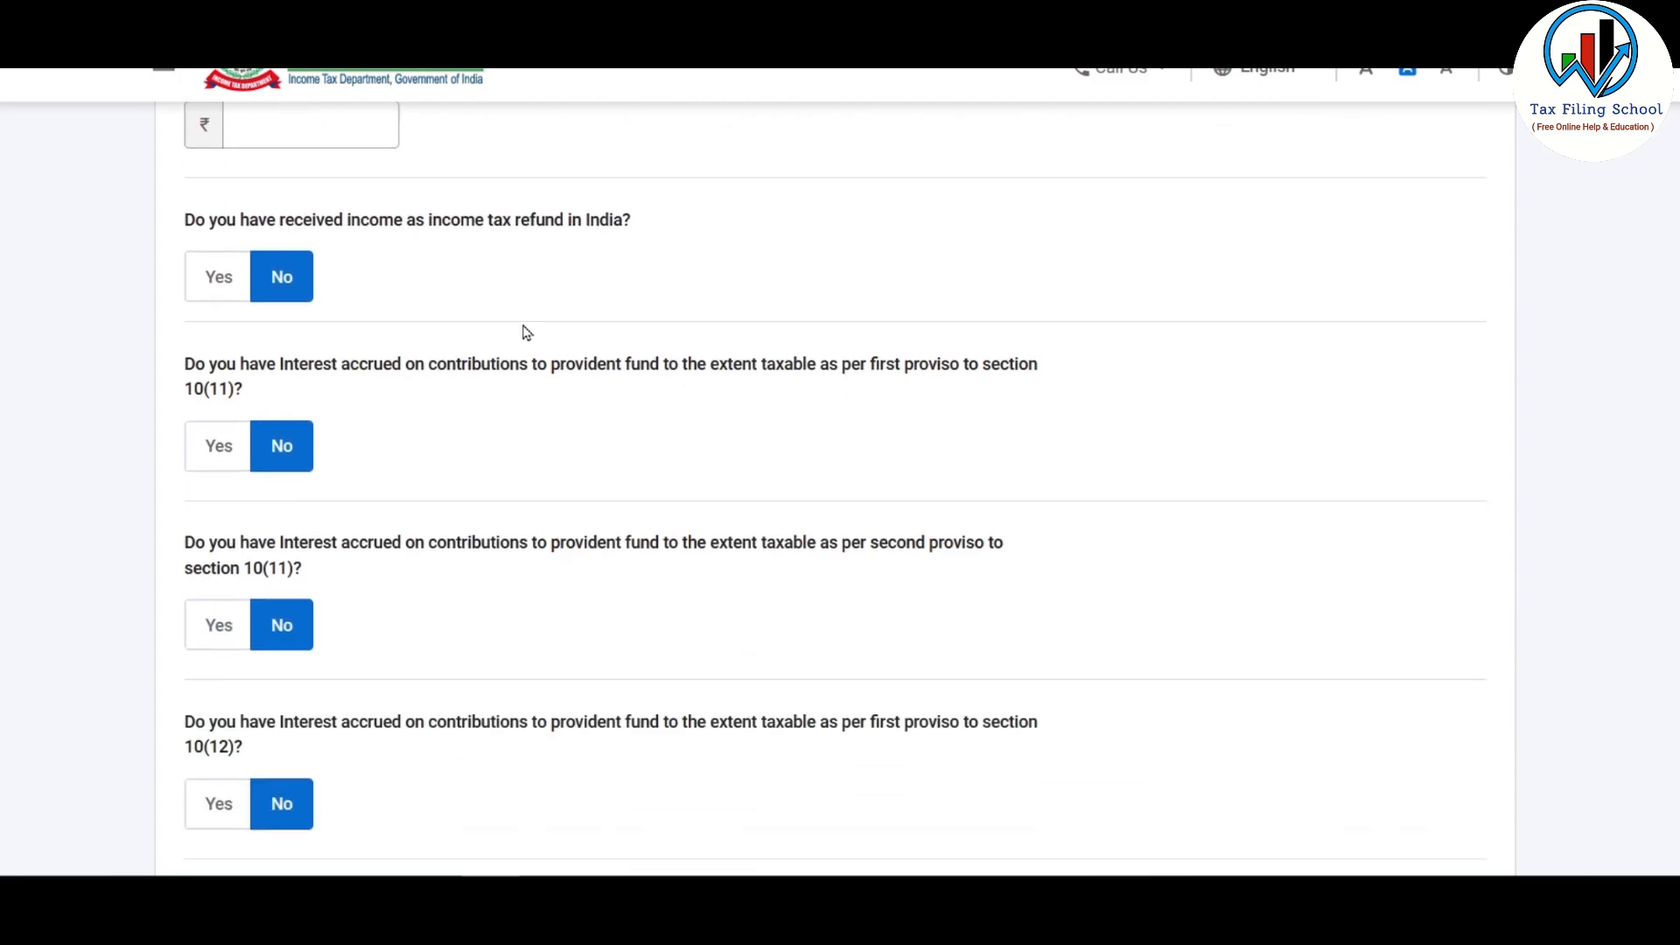
scroll(527, 332, down, 6)
click(450, 575)
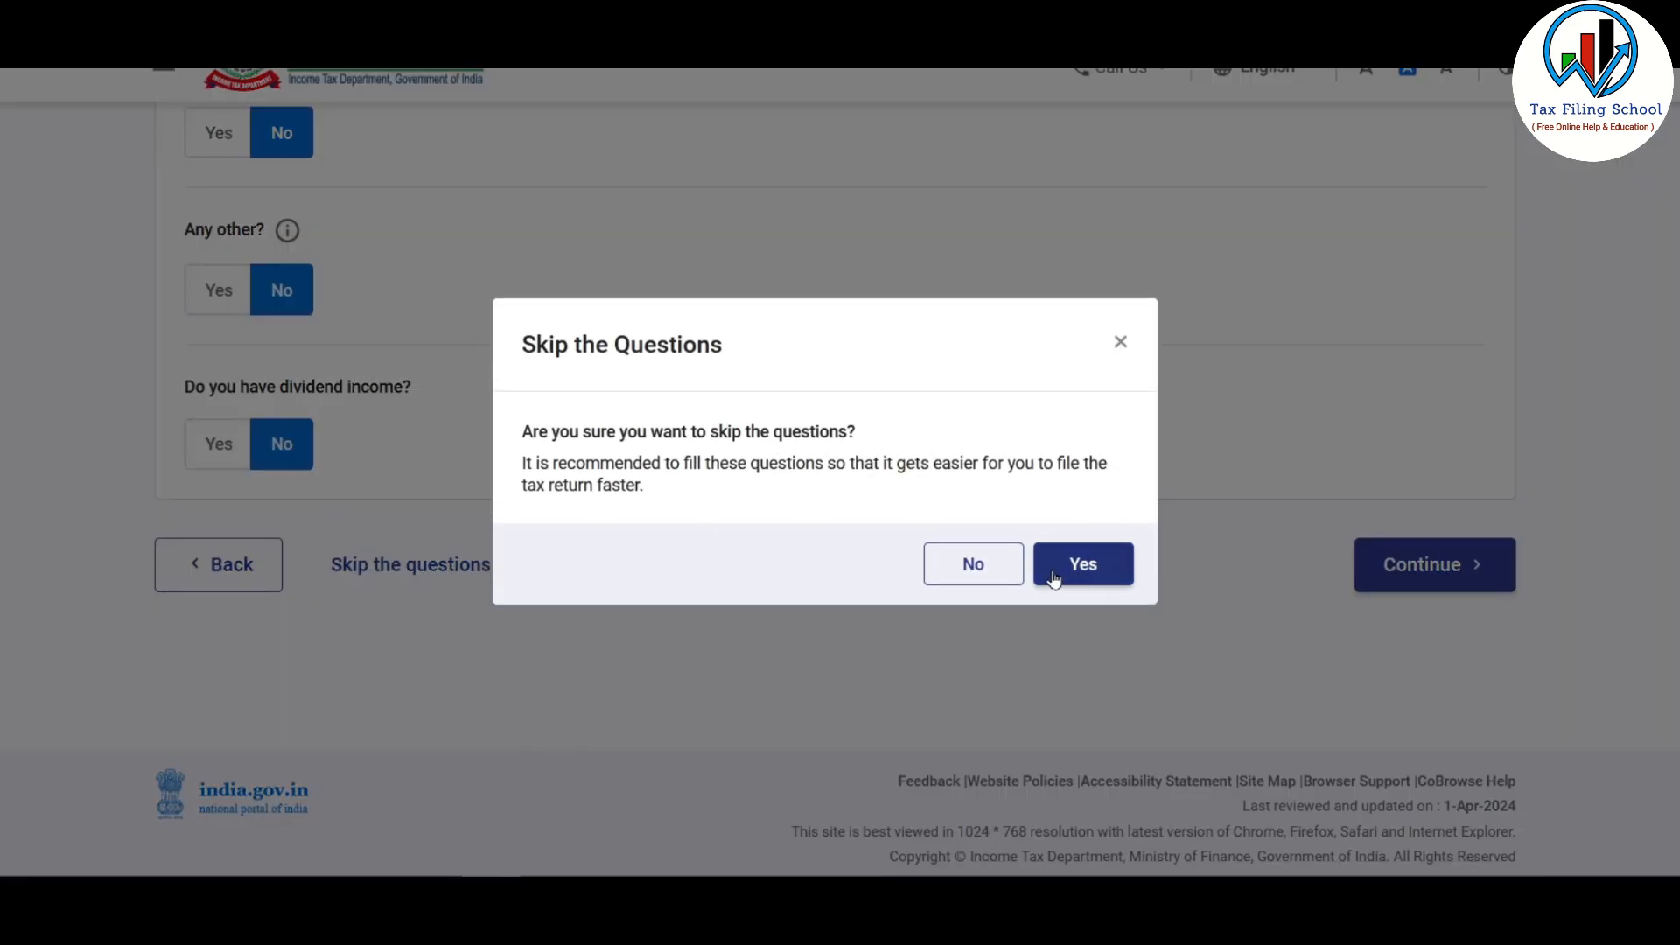
click(1083, 567)
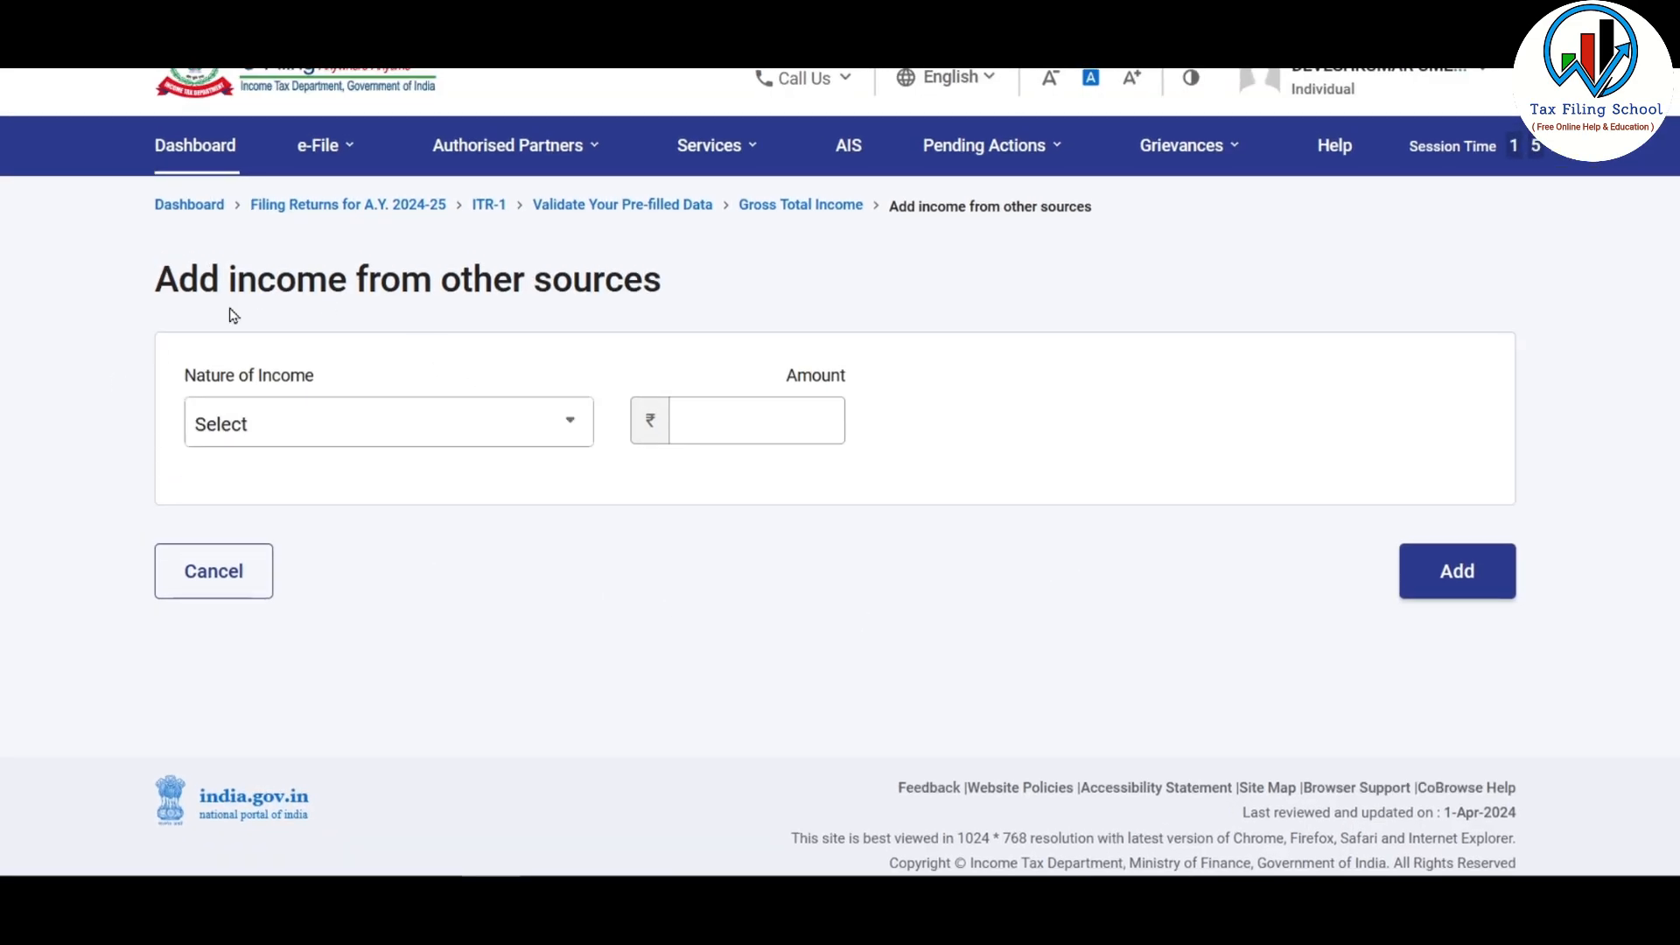
Step: Enter a ₹1,000 other-sources amount, first choosing Interest from Saving Bank Account as its nature
click(529, 425)
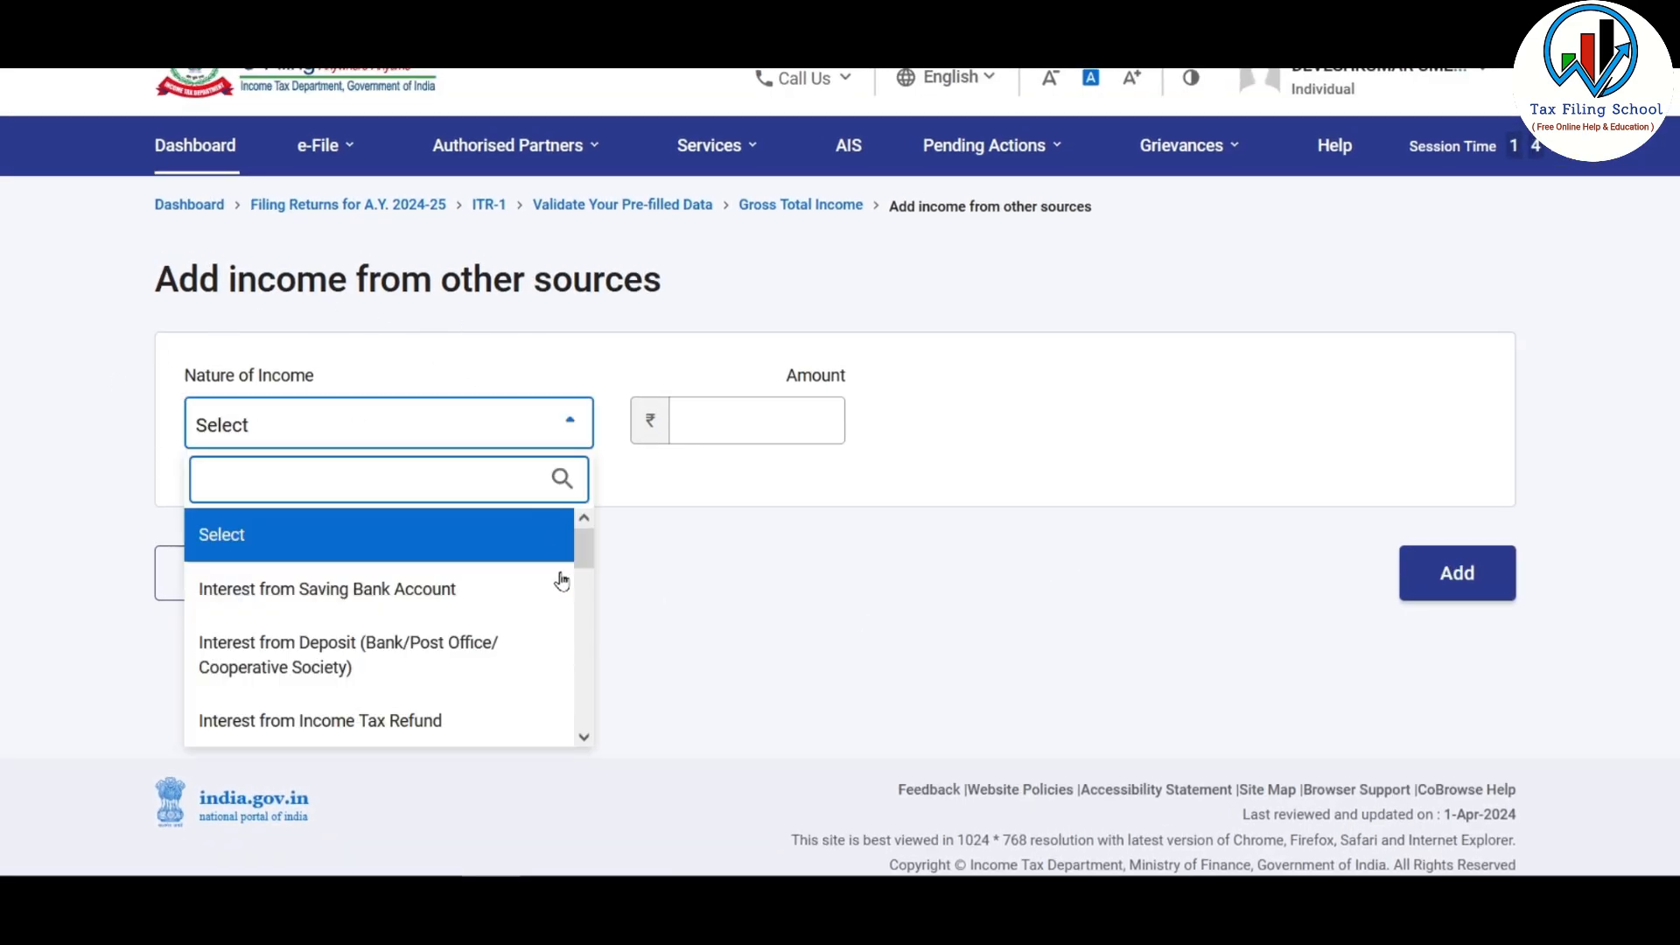
scroll(586, 560, down, 10)
scroll(587, 542, up, 10)
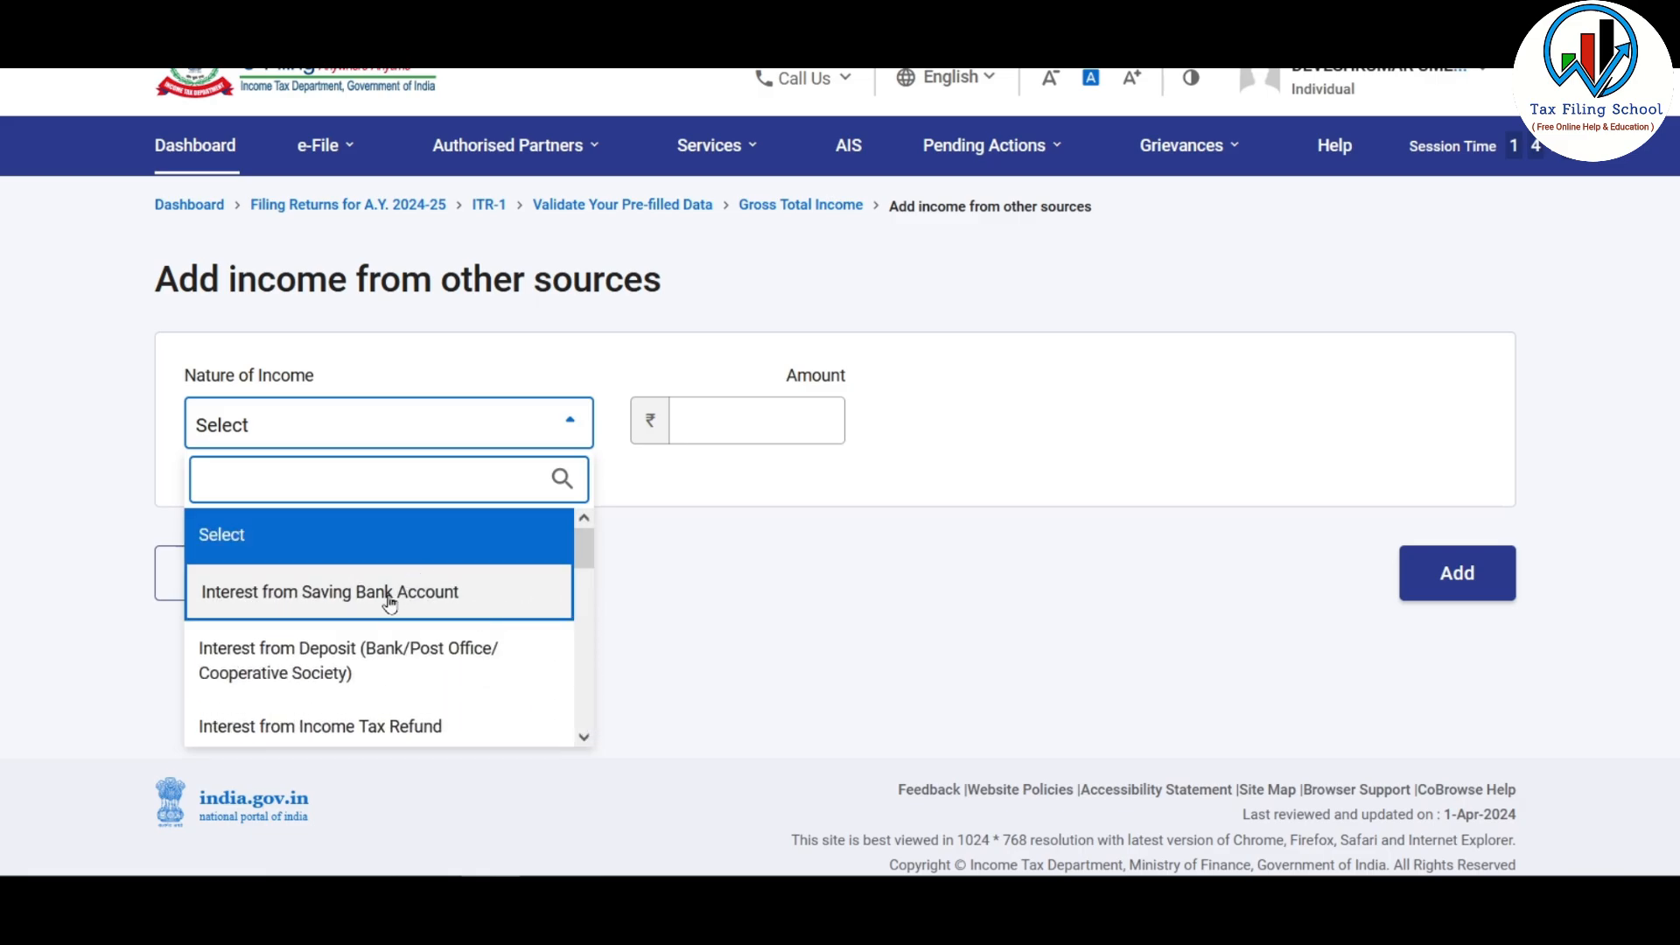
click(390, 595)
click(766, 413)
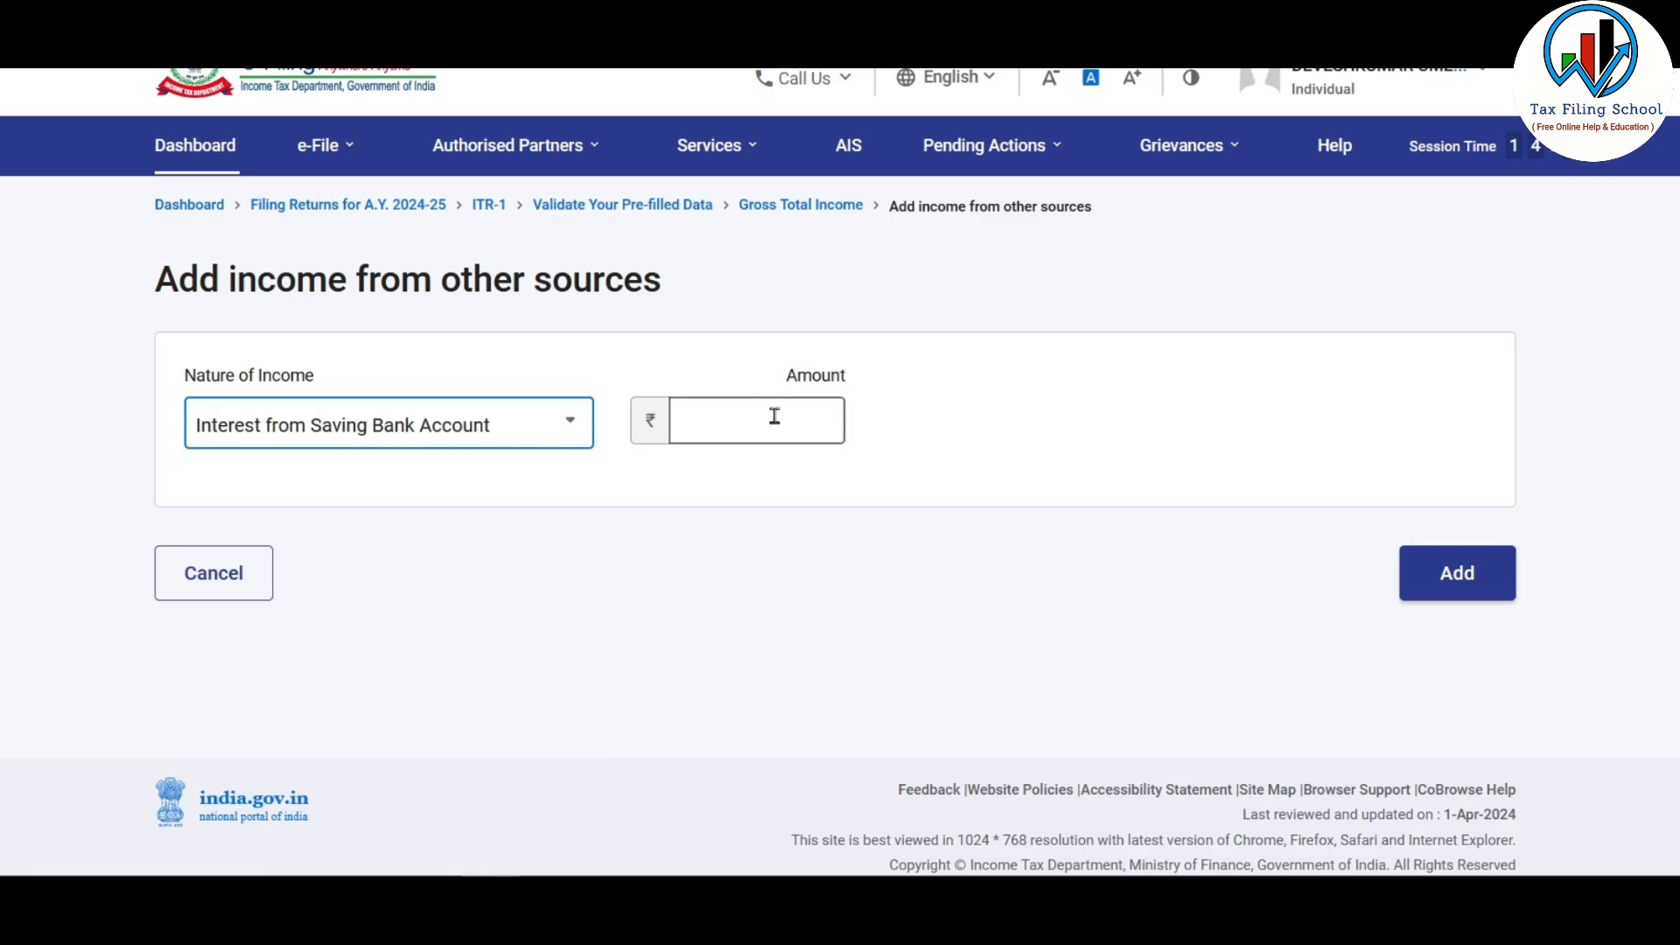
text(1000)
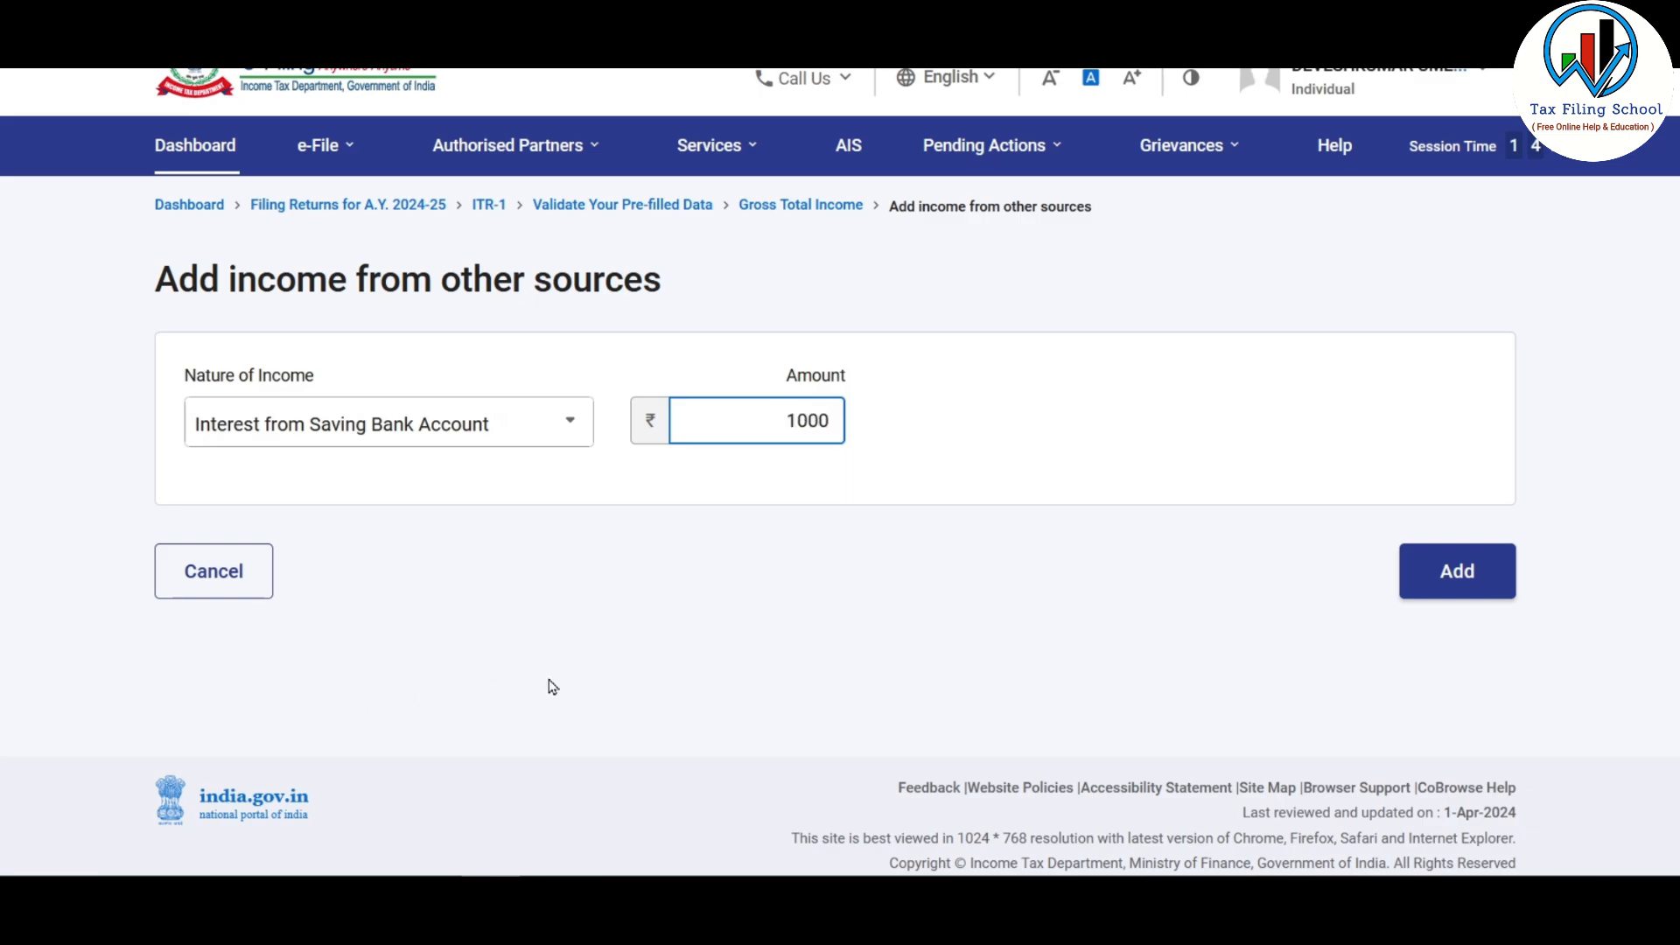
click(716, 681)
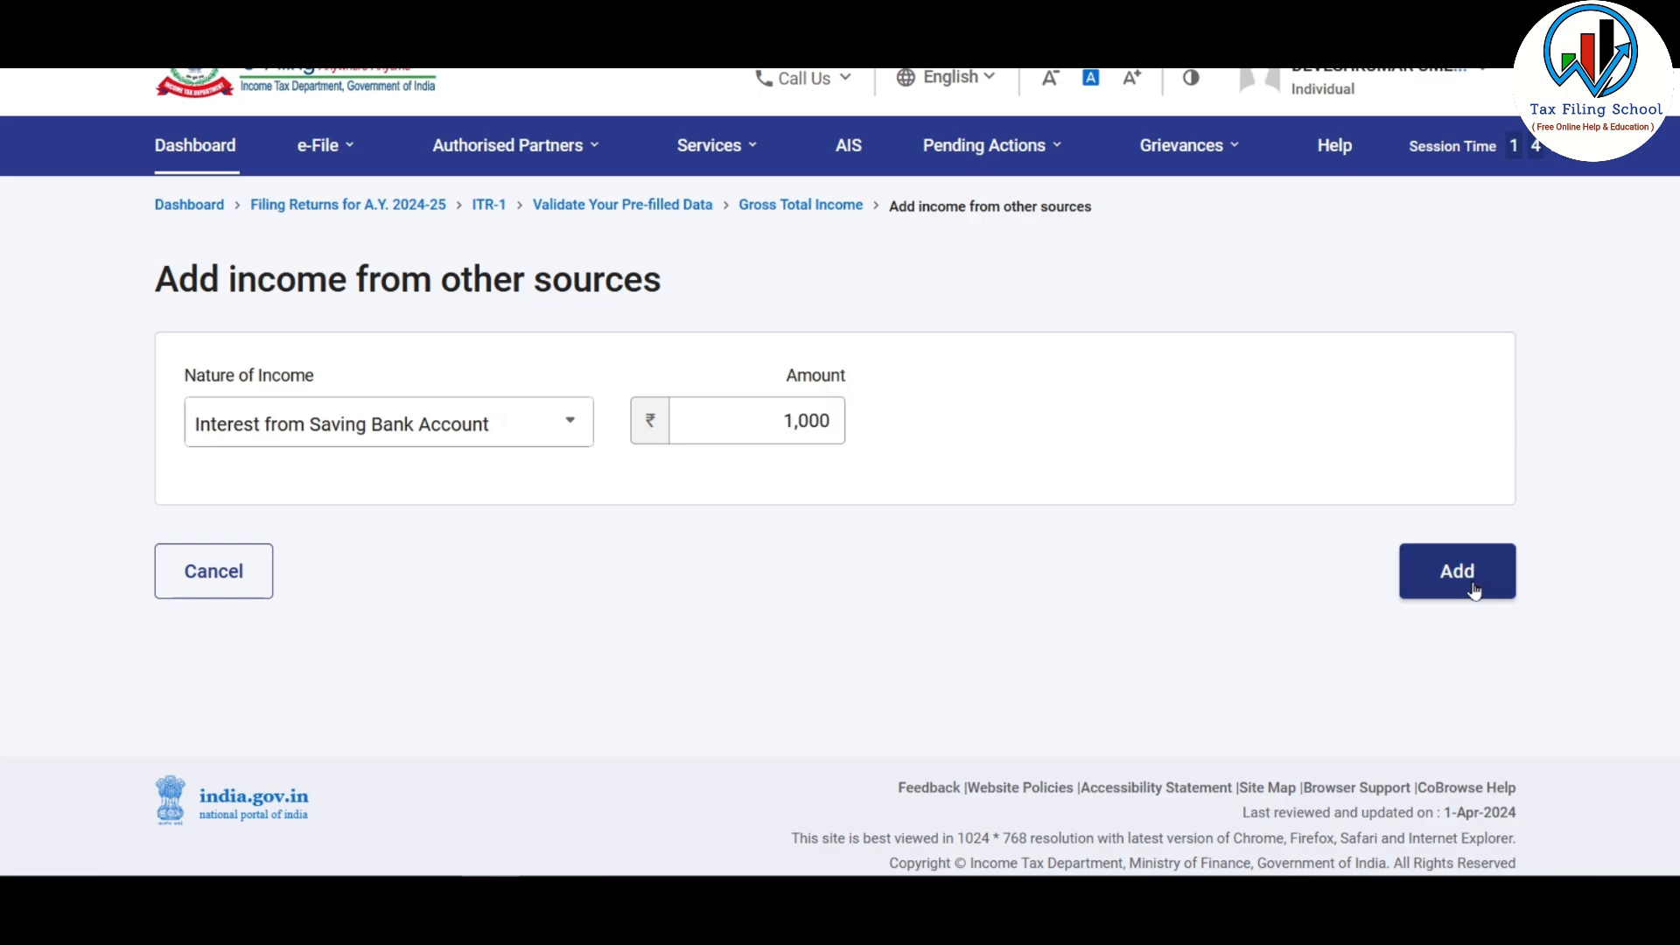
Step: Change the ₹1,000 entry's income nature to Dividend Income
click(573, 429)
drag(589, 560, 587, 608)
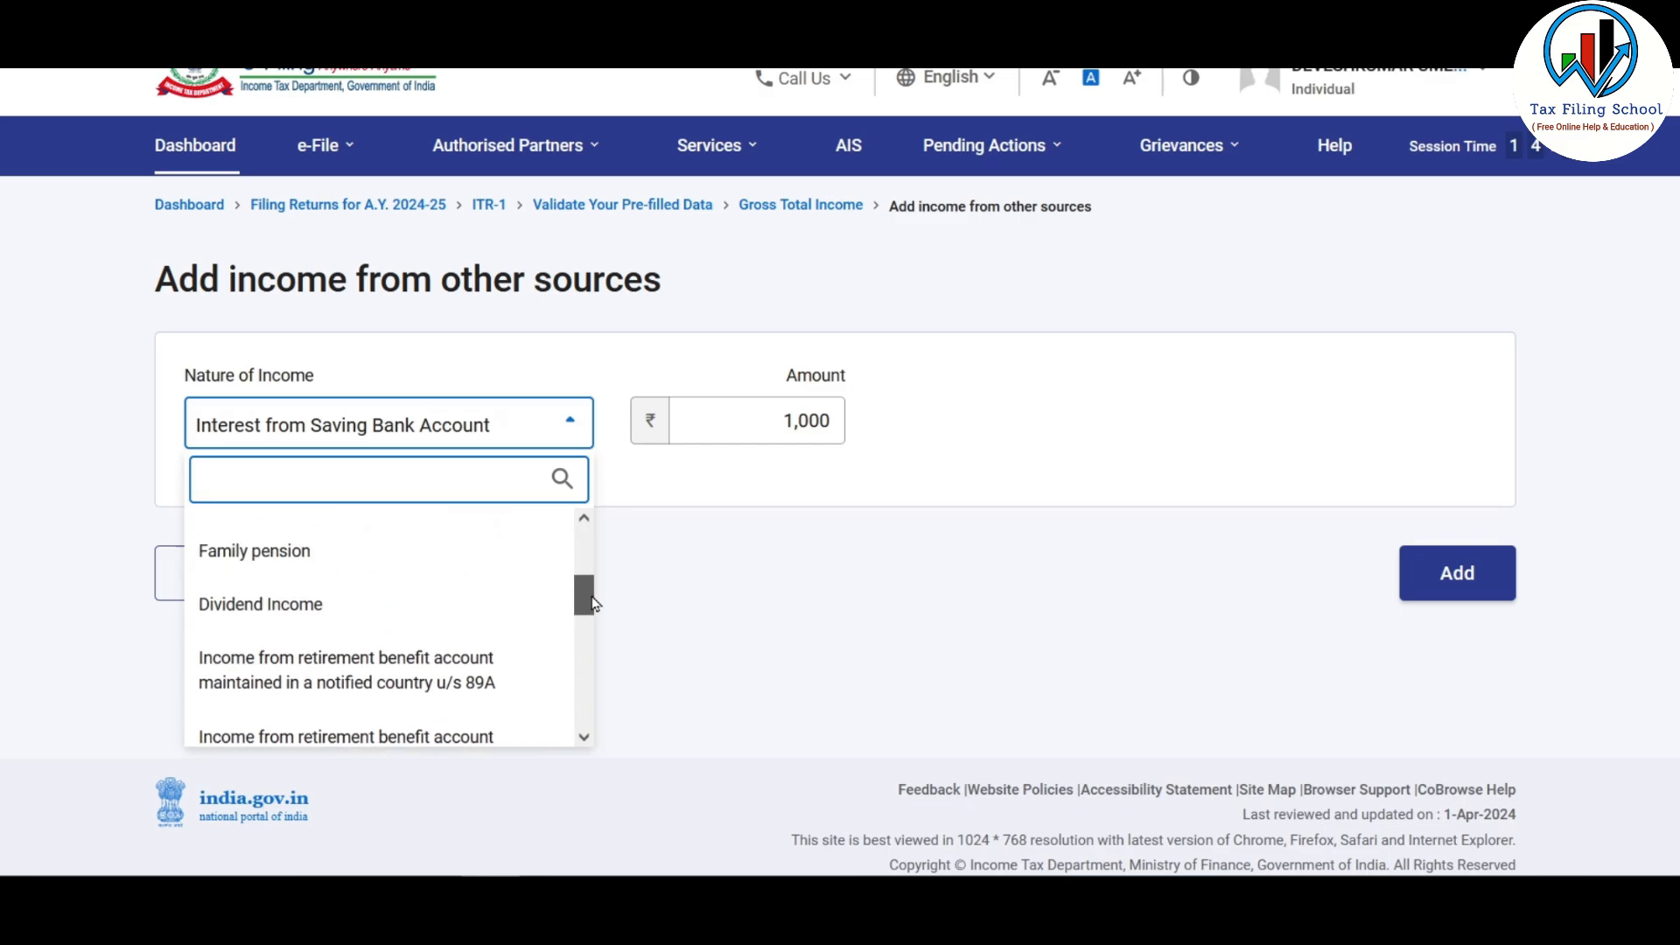
click(377, 620)
scroll(1181, 423, down, 2)
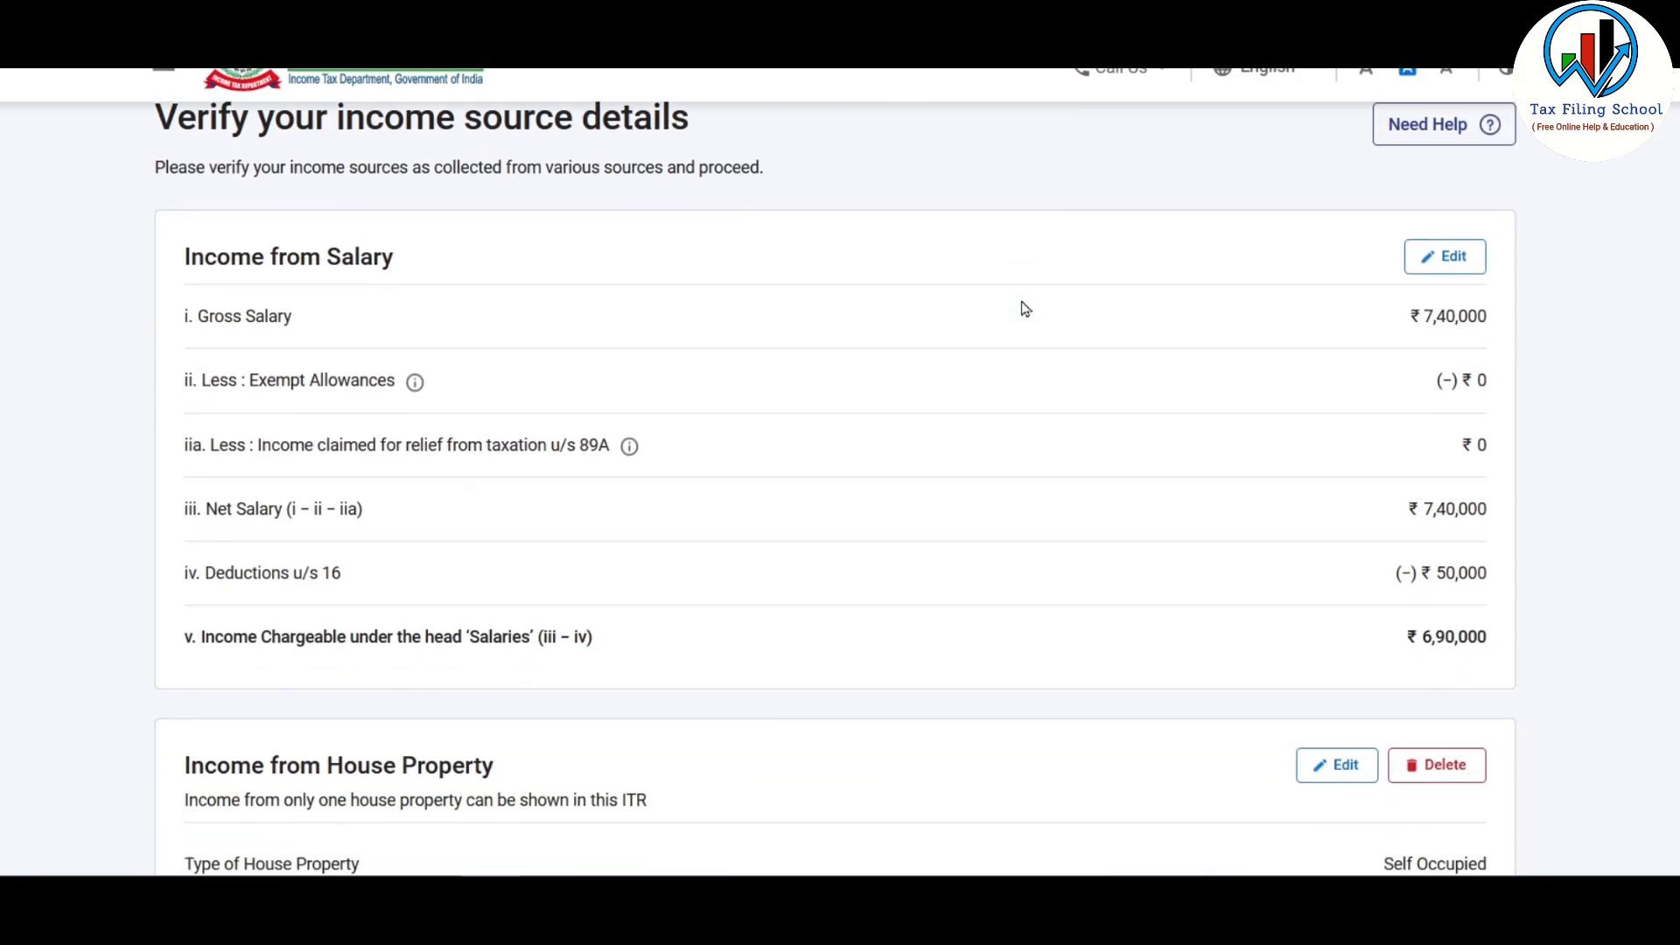
scroll(1022, 308, down, 9)
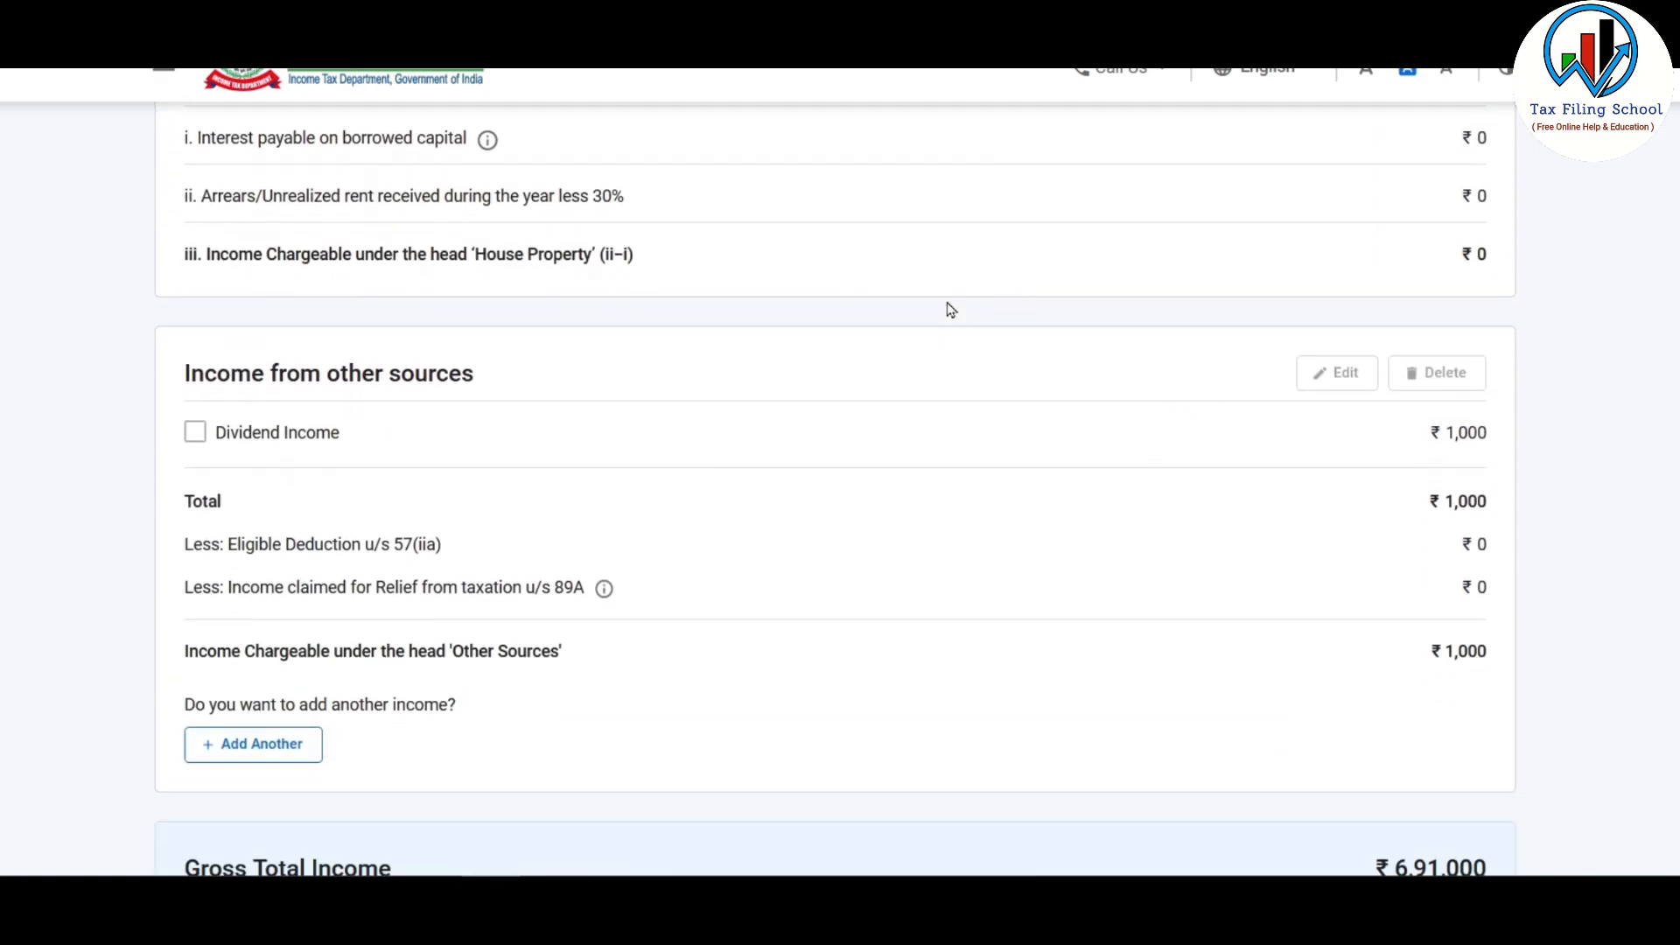
scroll(934, 271, down, 7)
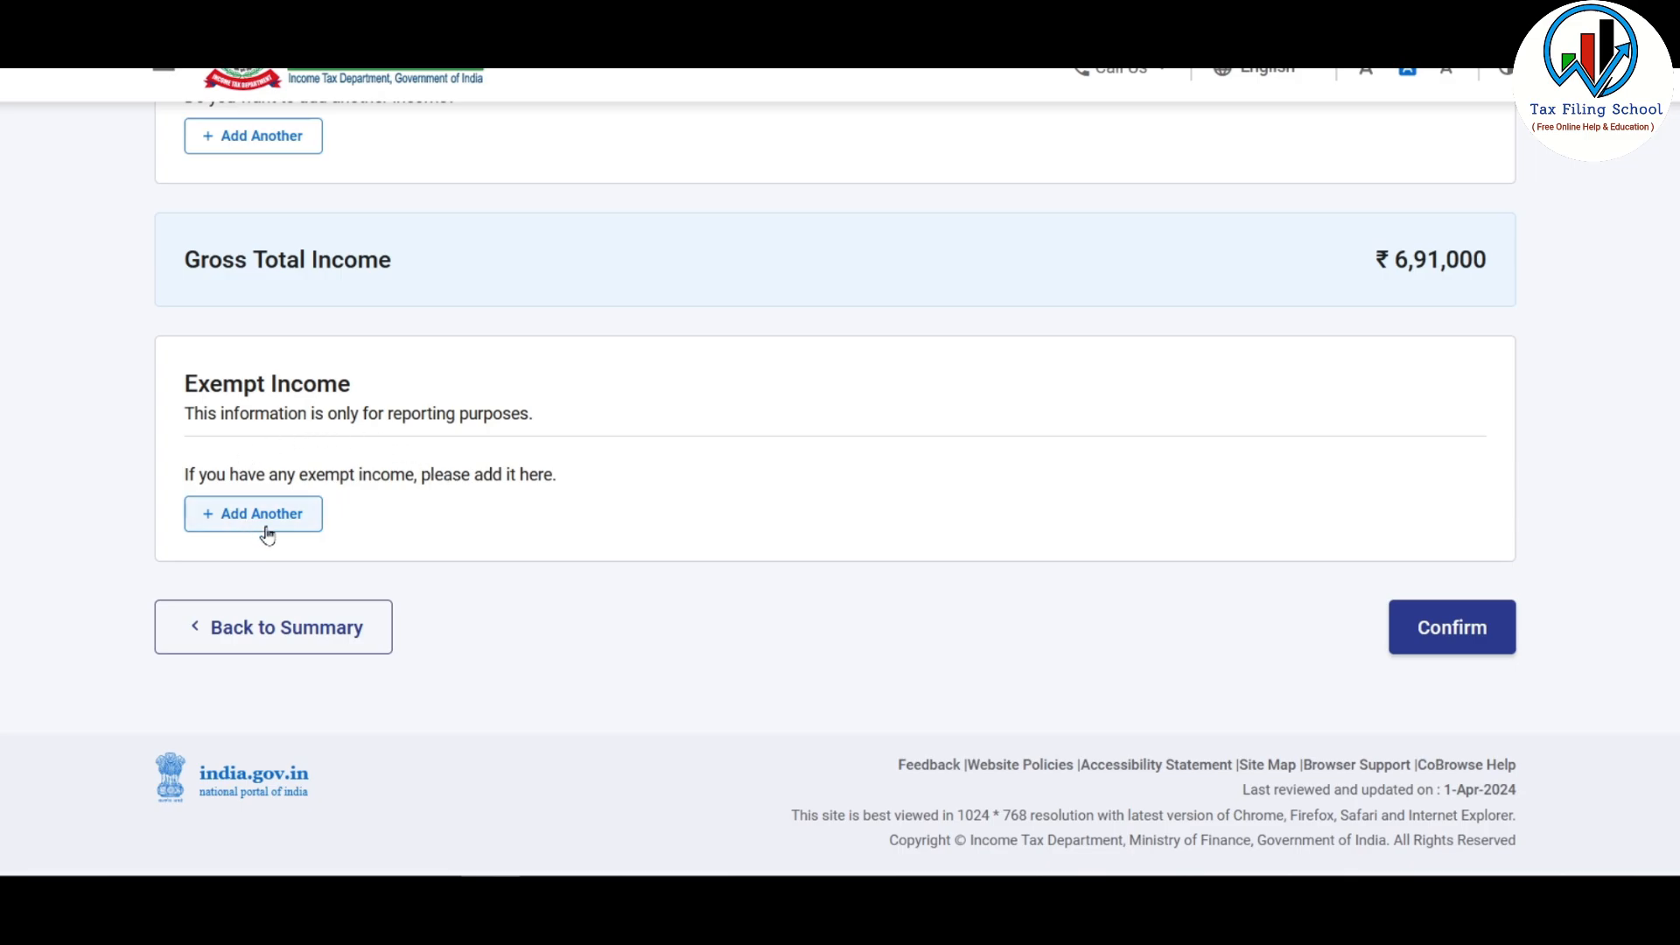
Step: Add an exempt income entry under Sec 10(10D) for life insurance of ₹5,00,000
click(266, 521)
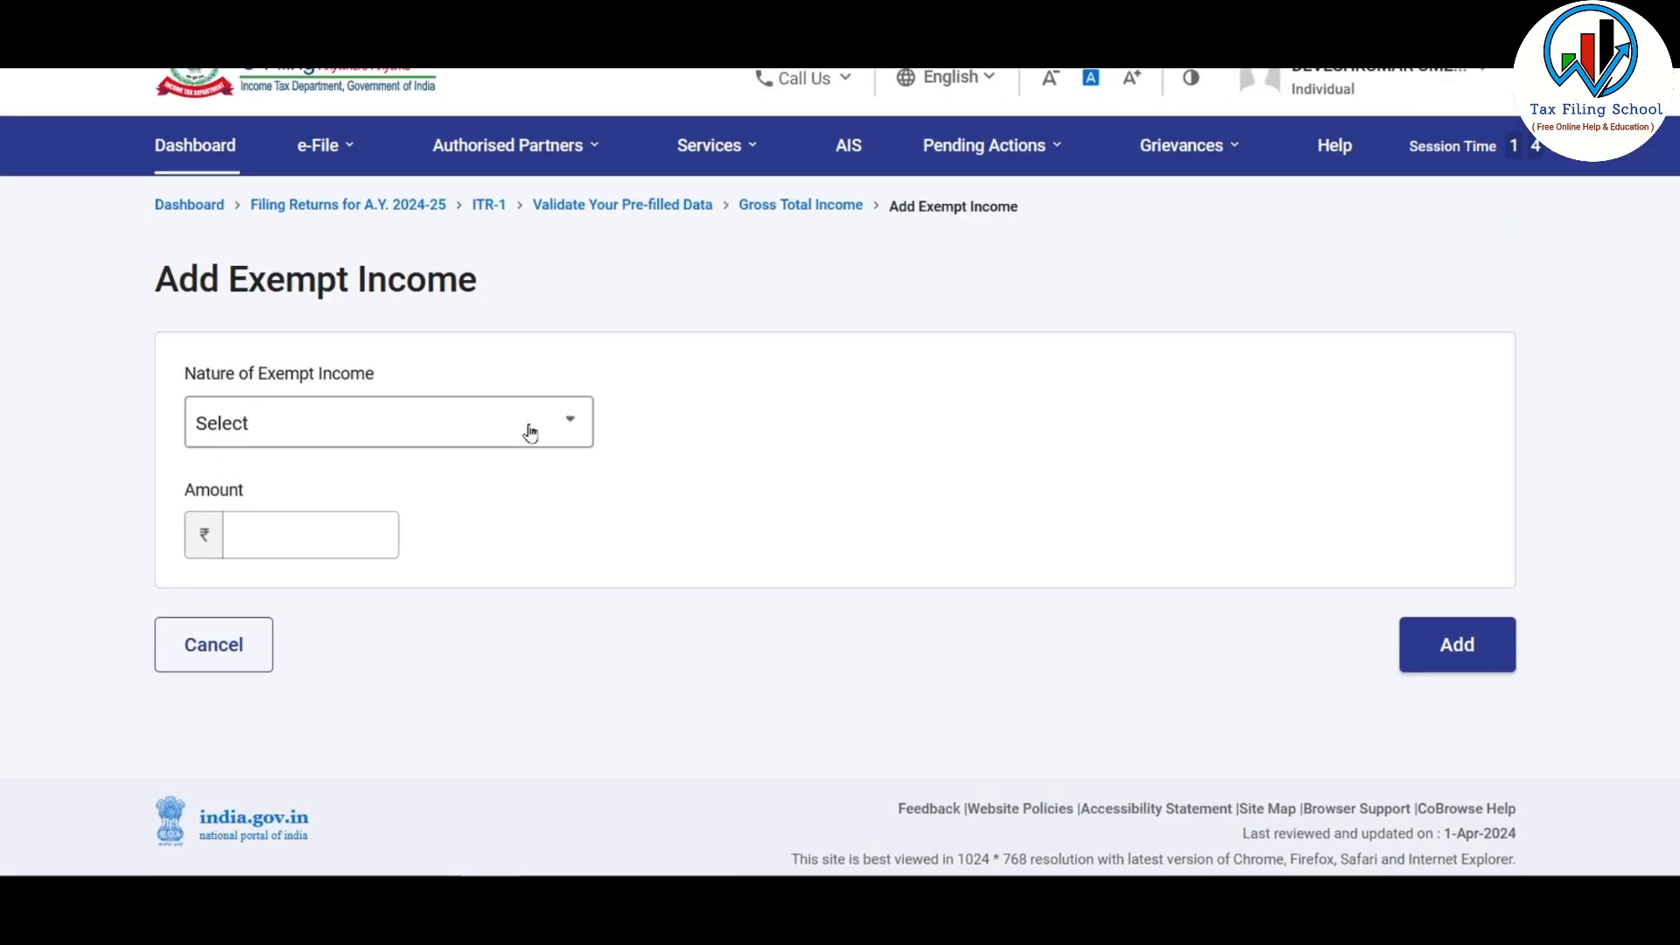
click(515, 418)
drag(581, 540, 590, 581)
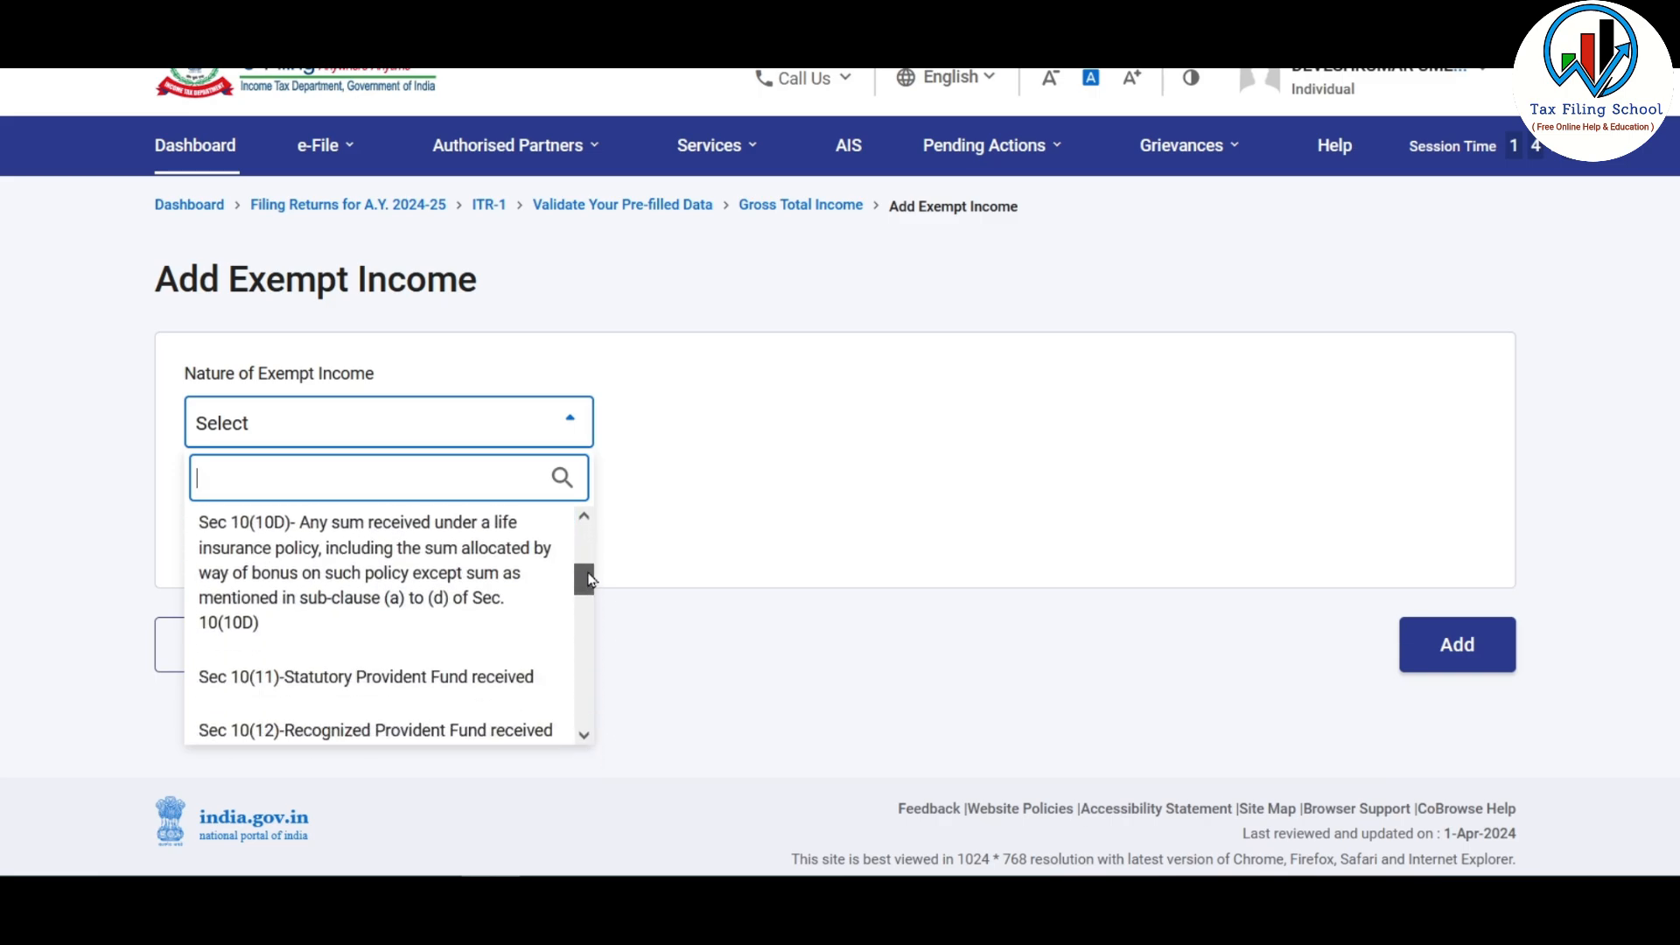
click(346, 578)
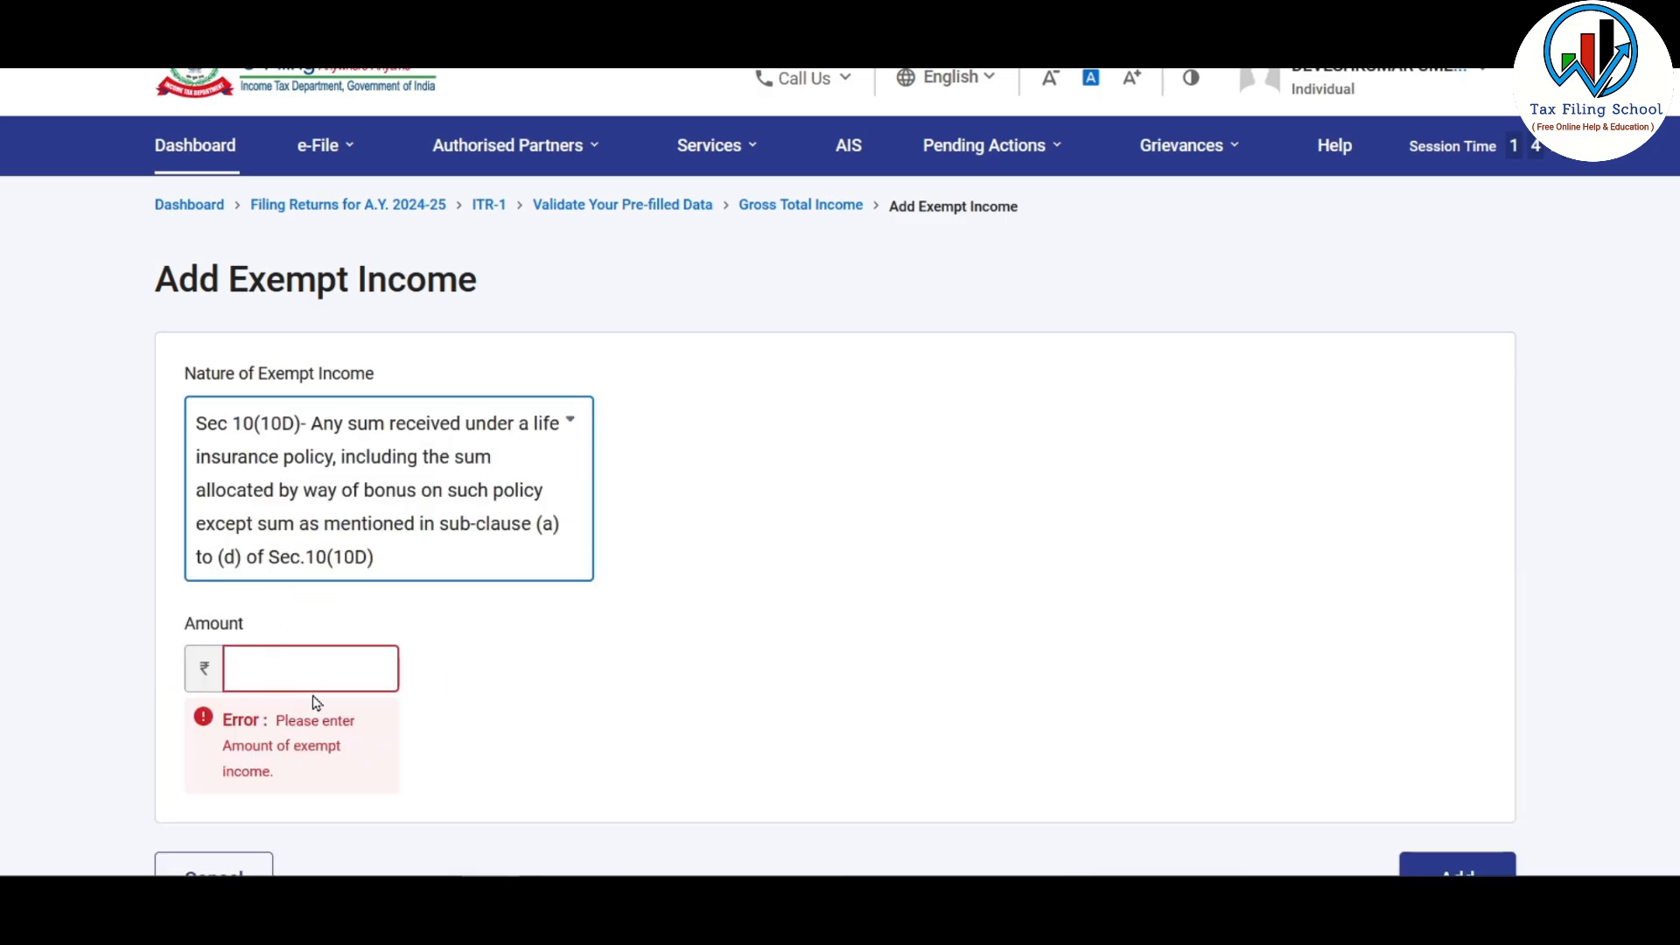
click(311, 663)
text(500000)
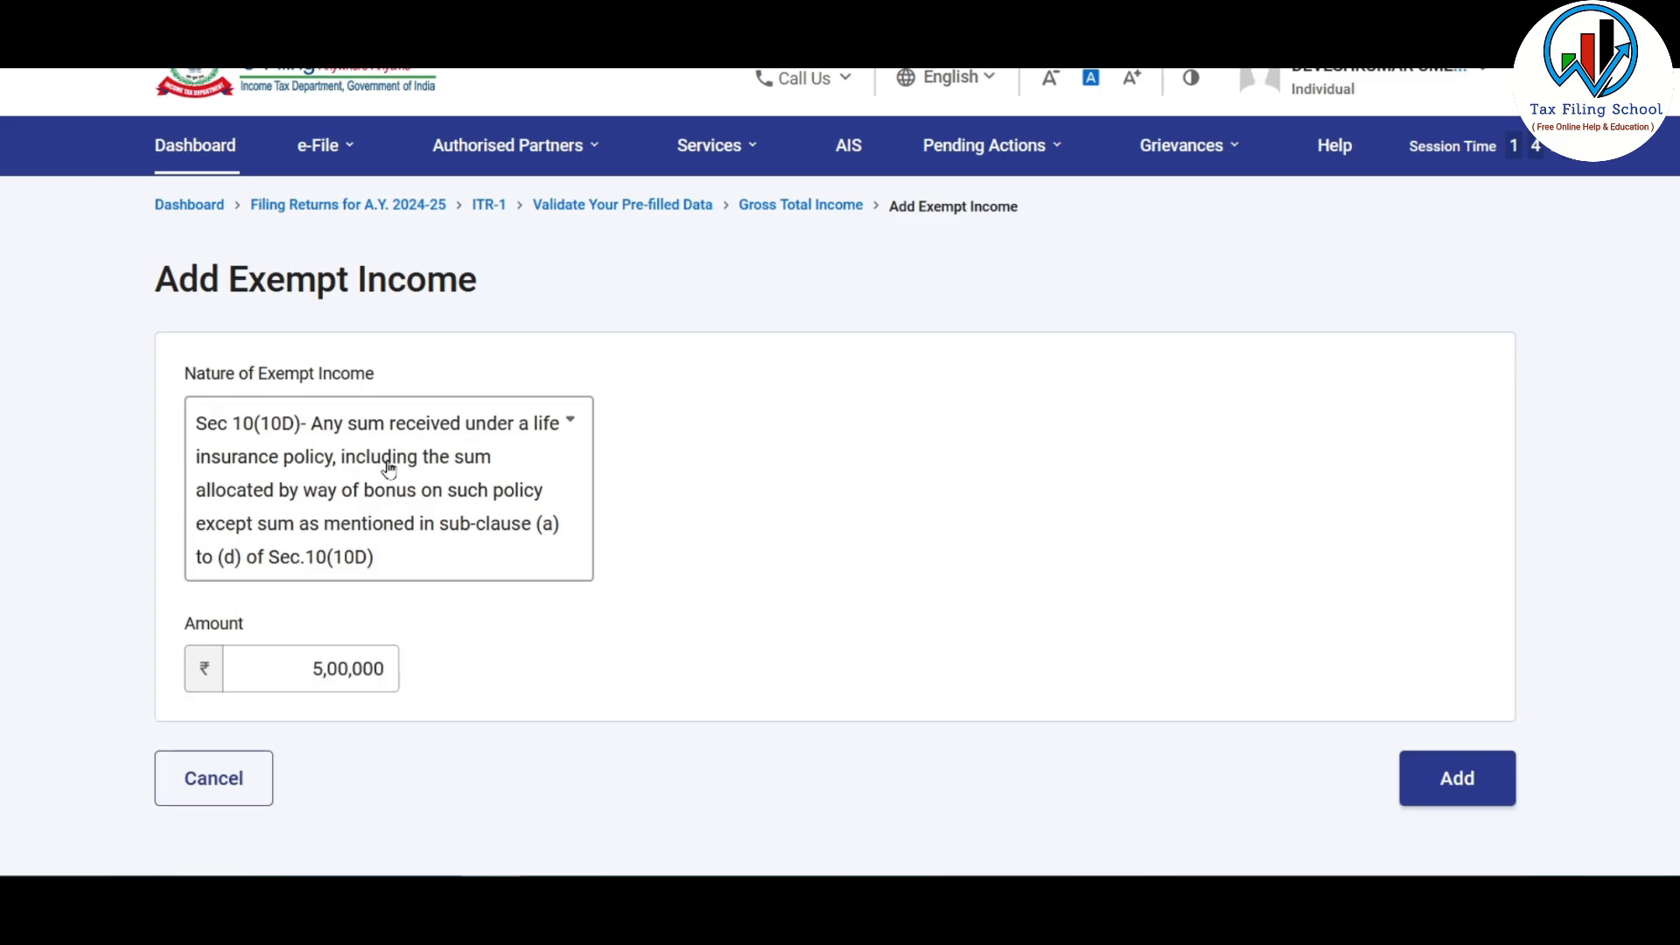
click(1437, 781)
scroll(1455, 665, down, 7)
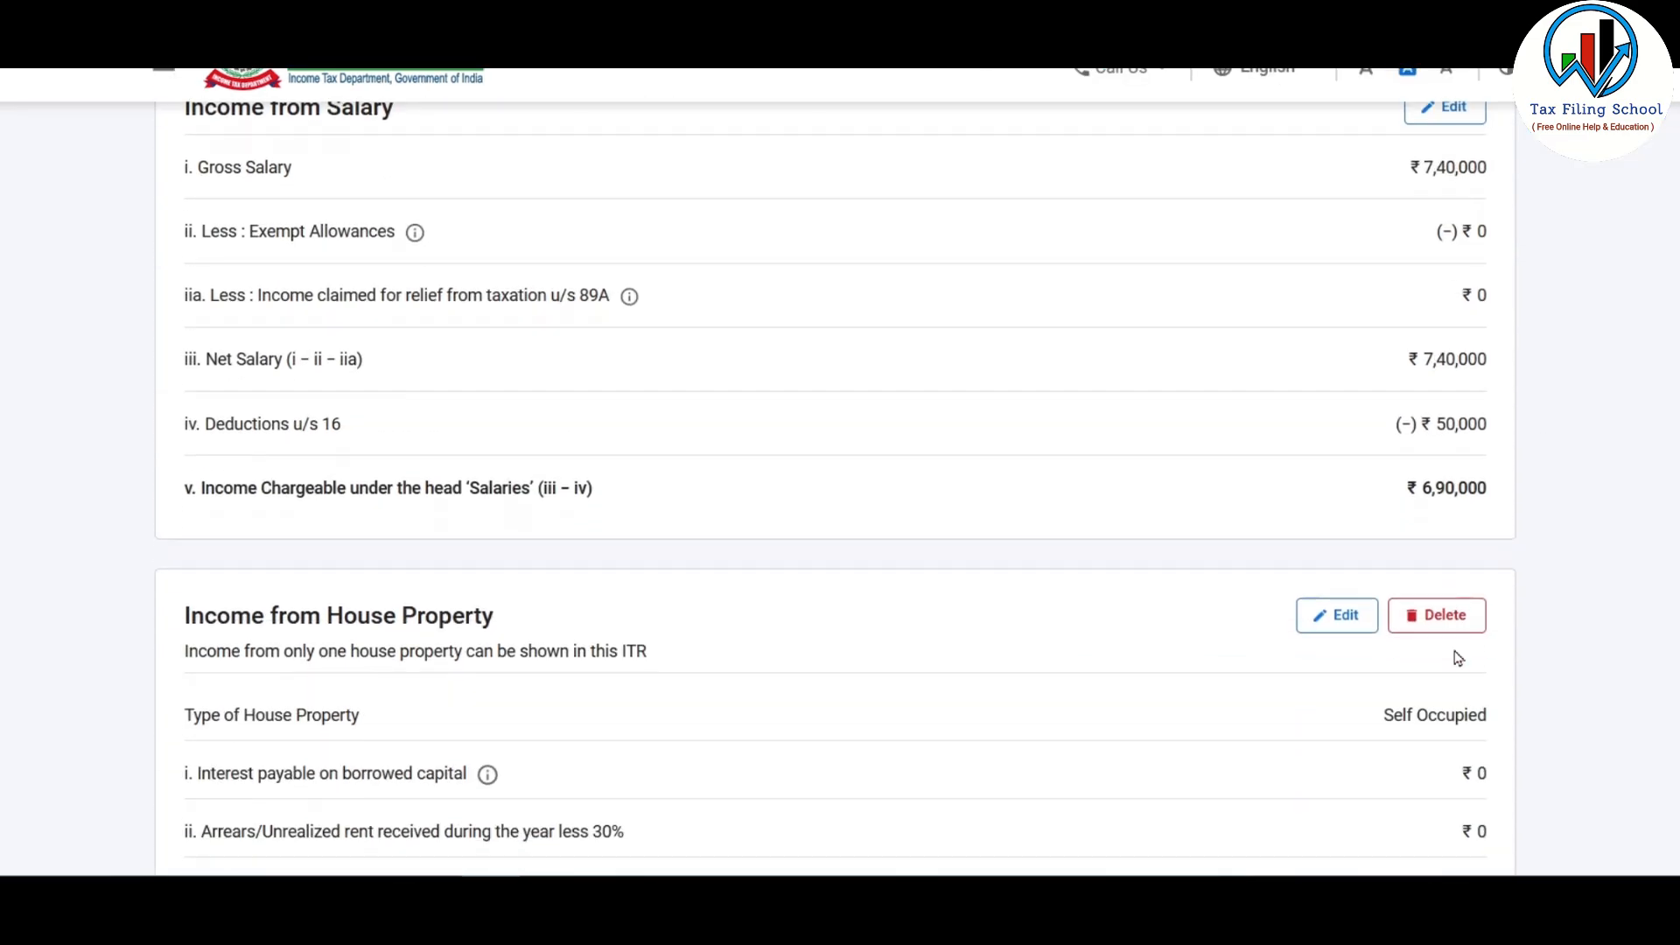
Step: Confirm the ₹6,91,000 gross total income, then move on to the Total Deductions section
scroll(1455, 656, down, 3)
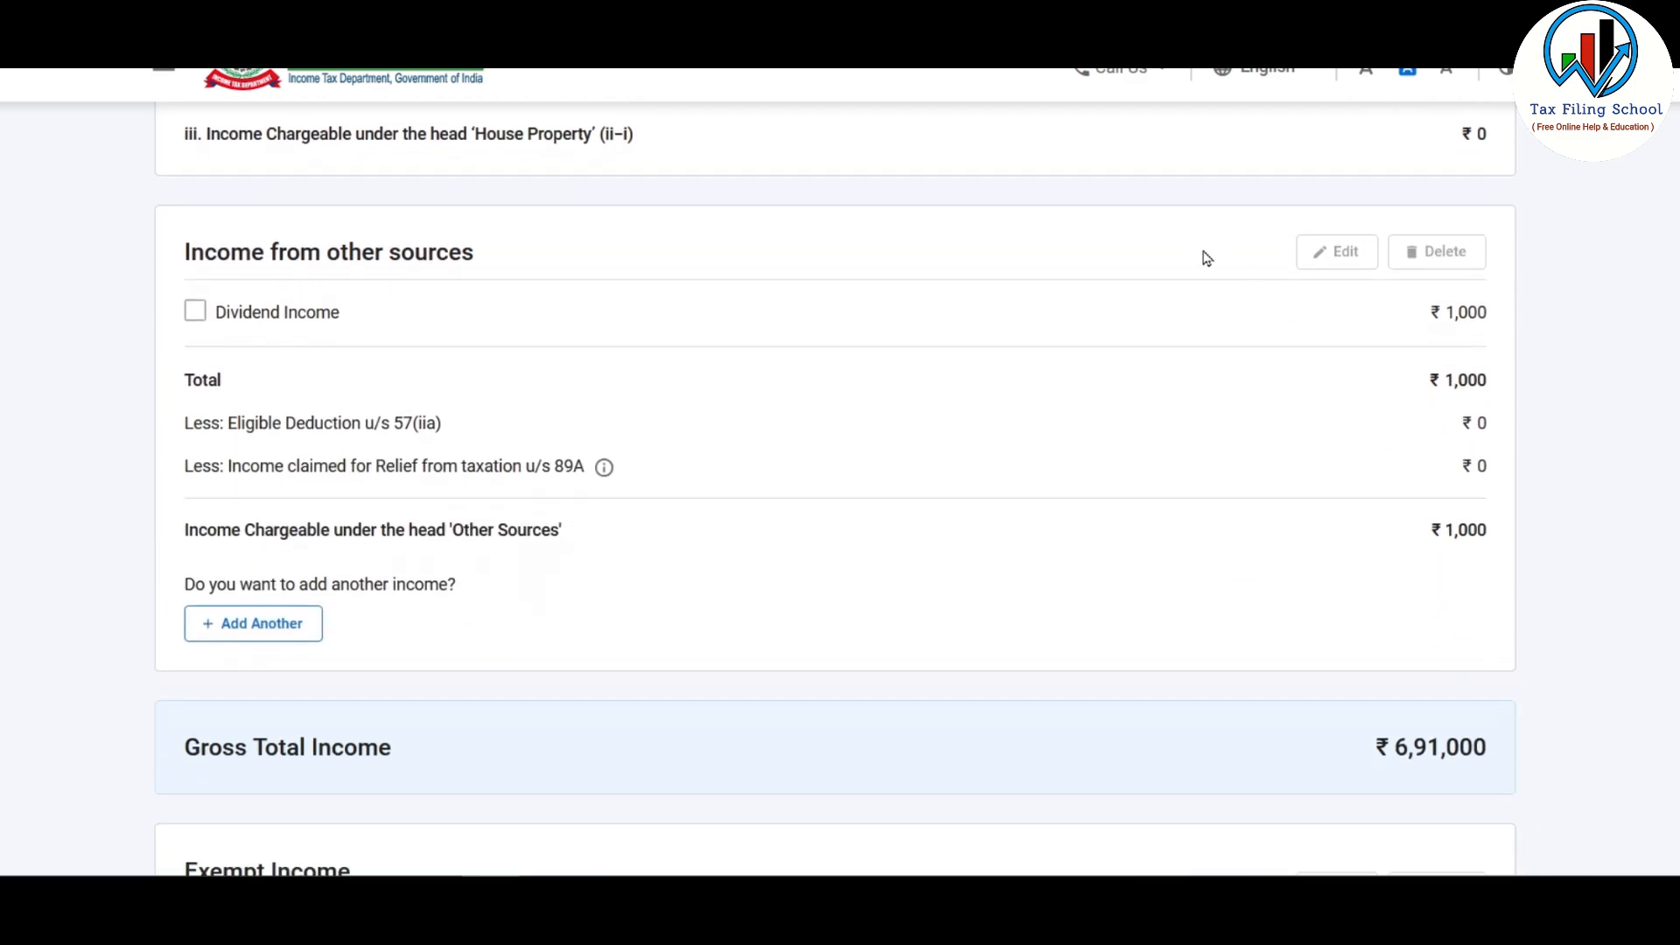
scroll(1157, 477, down, 6)
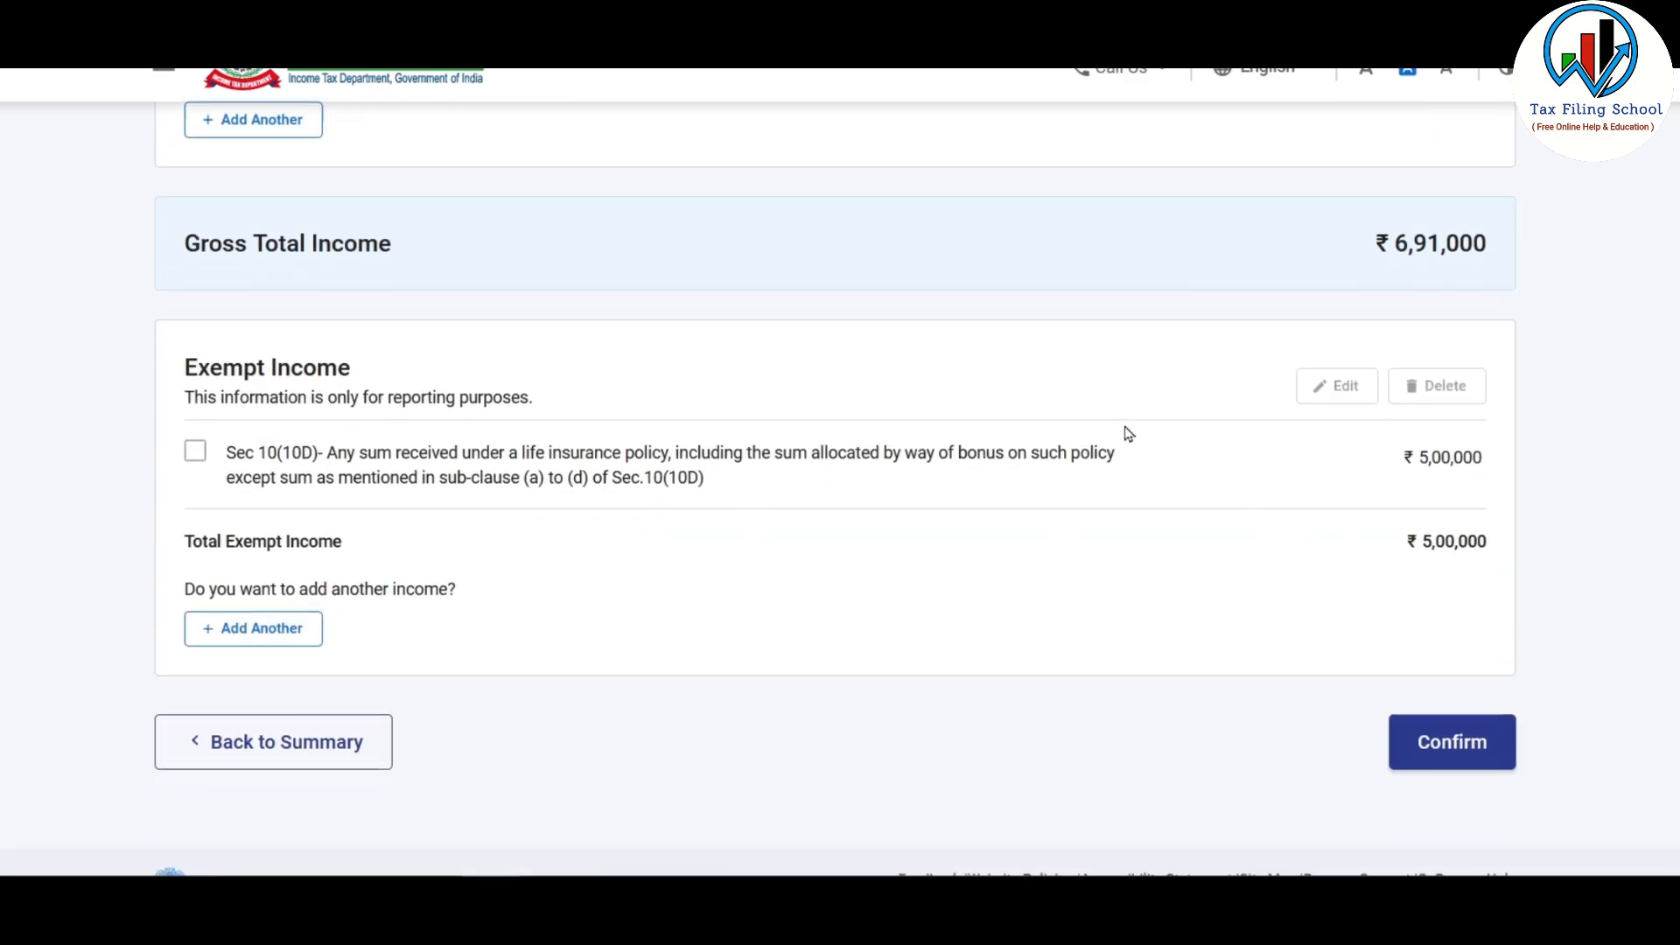
click(1472, 758)
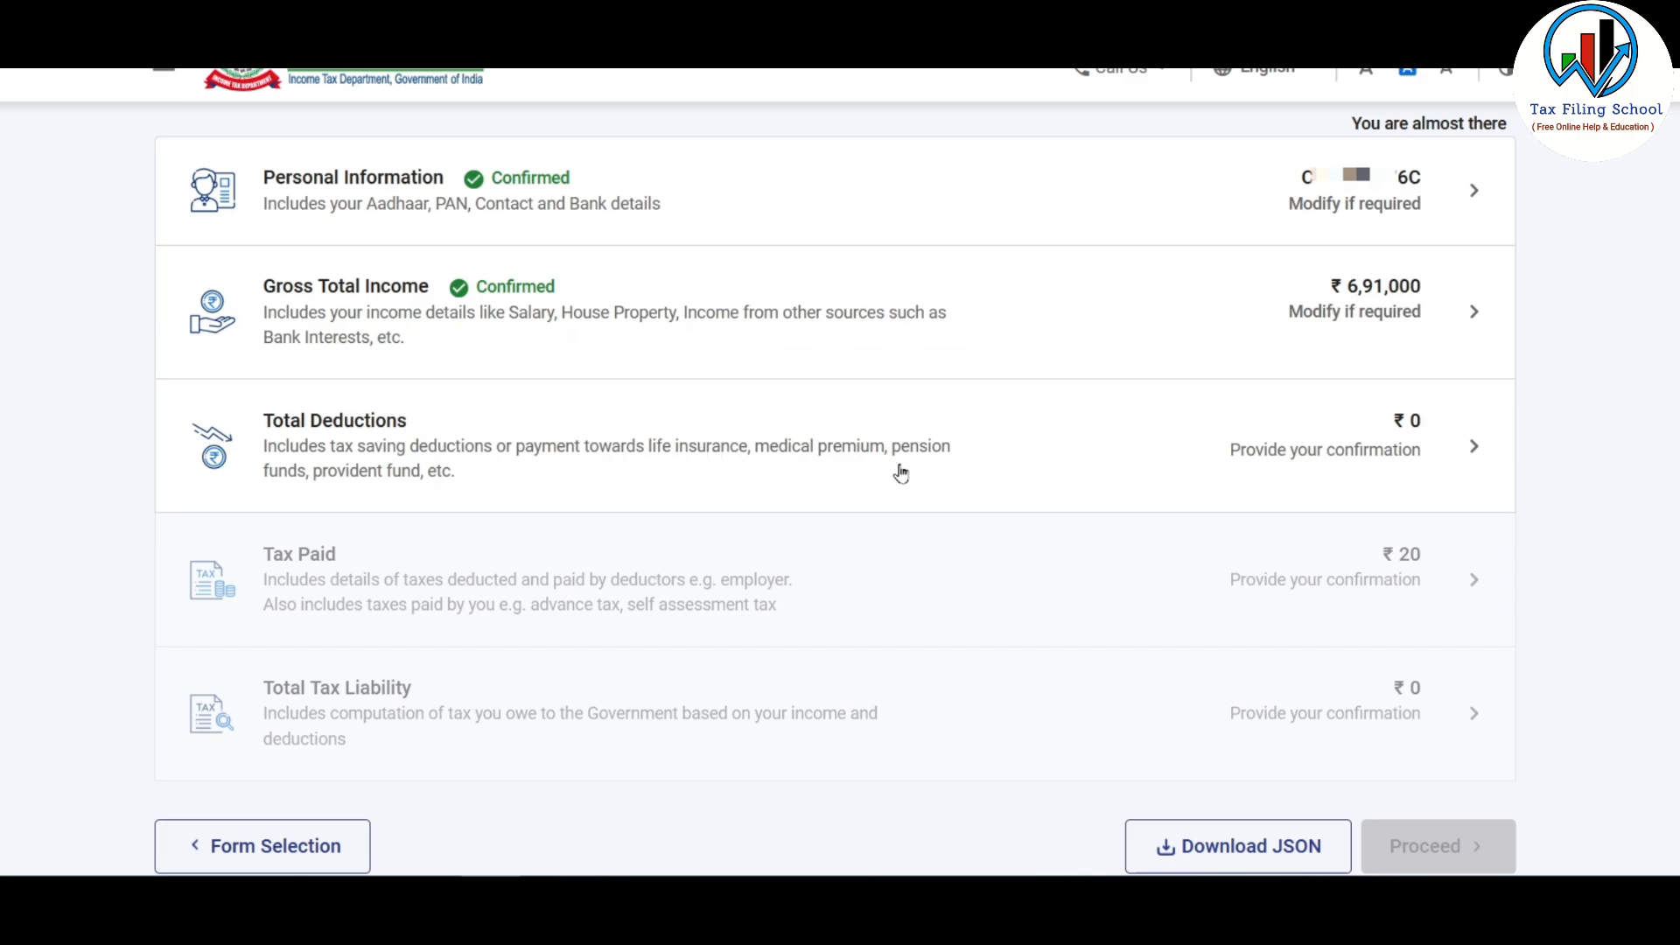
click(1118, 457)
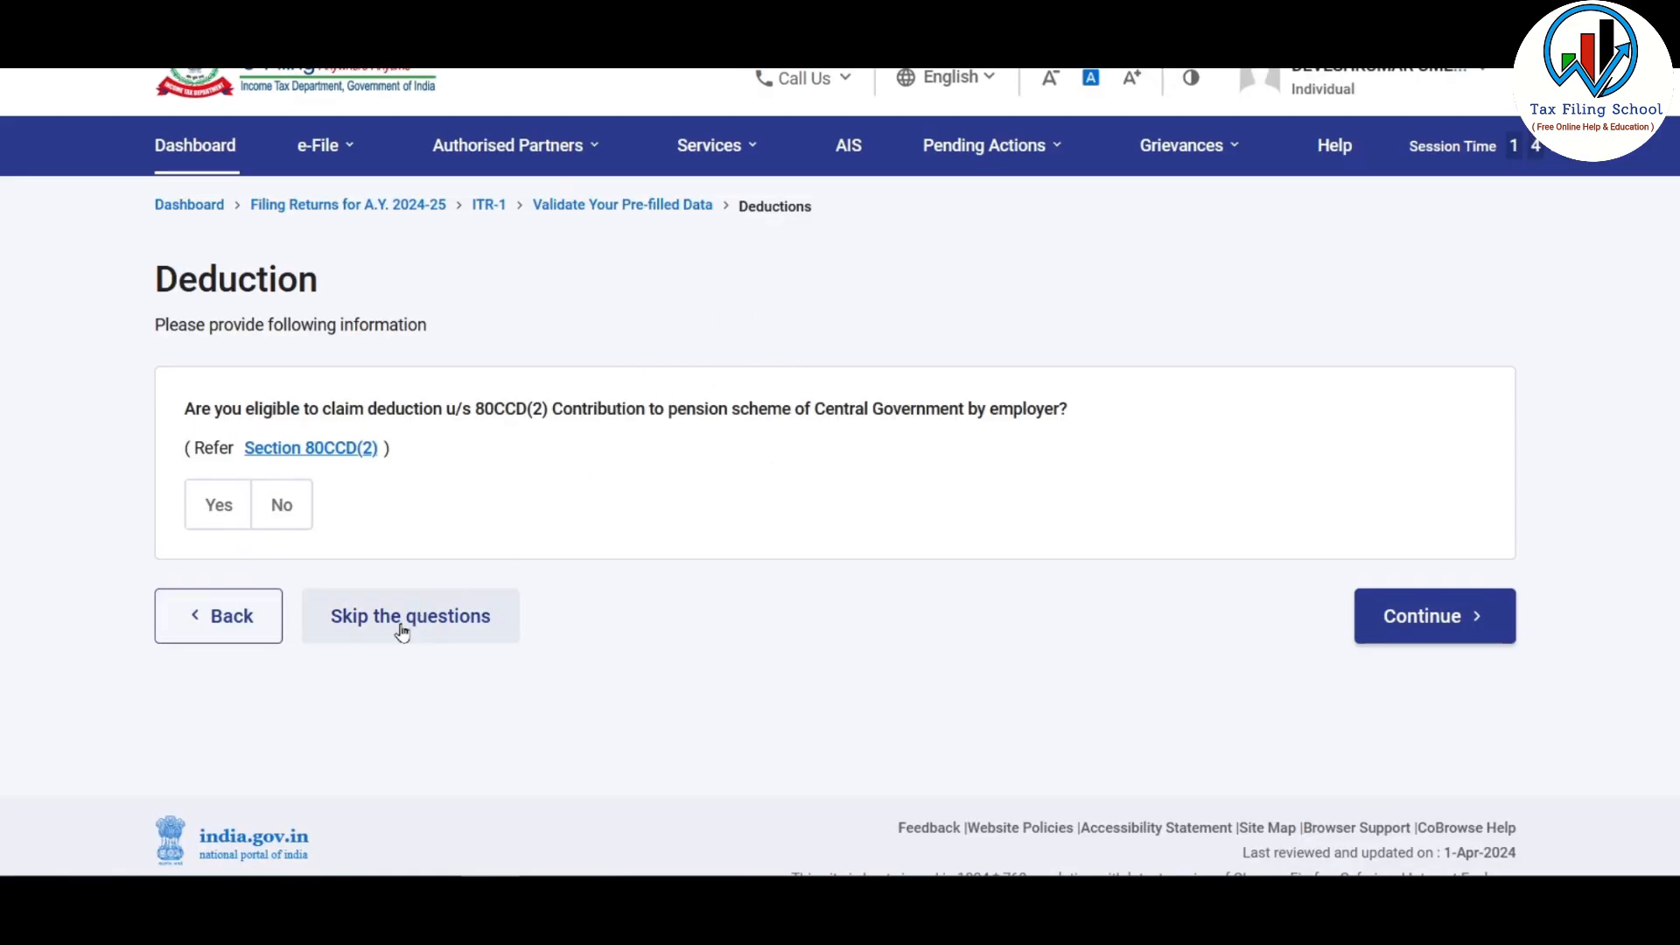
Step: Skip the deduction questions, check 80CCD(2) and the full deduction list, and confirm ₹0 deductions
click(433, 619)
click(1081, 575)
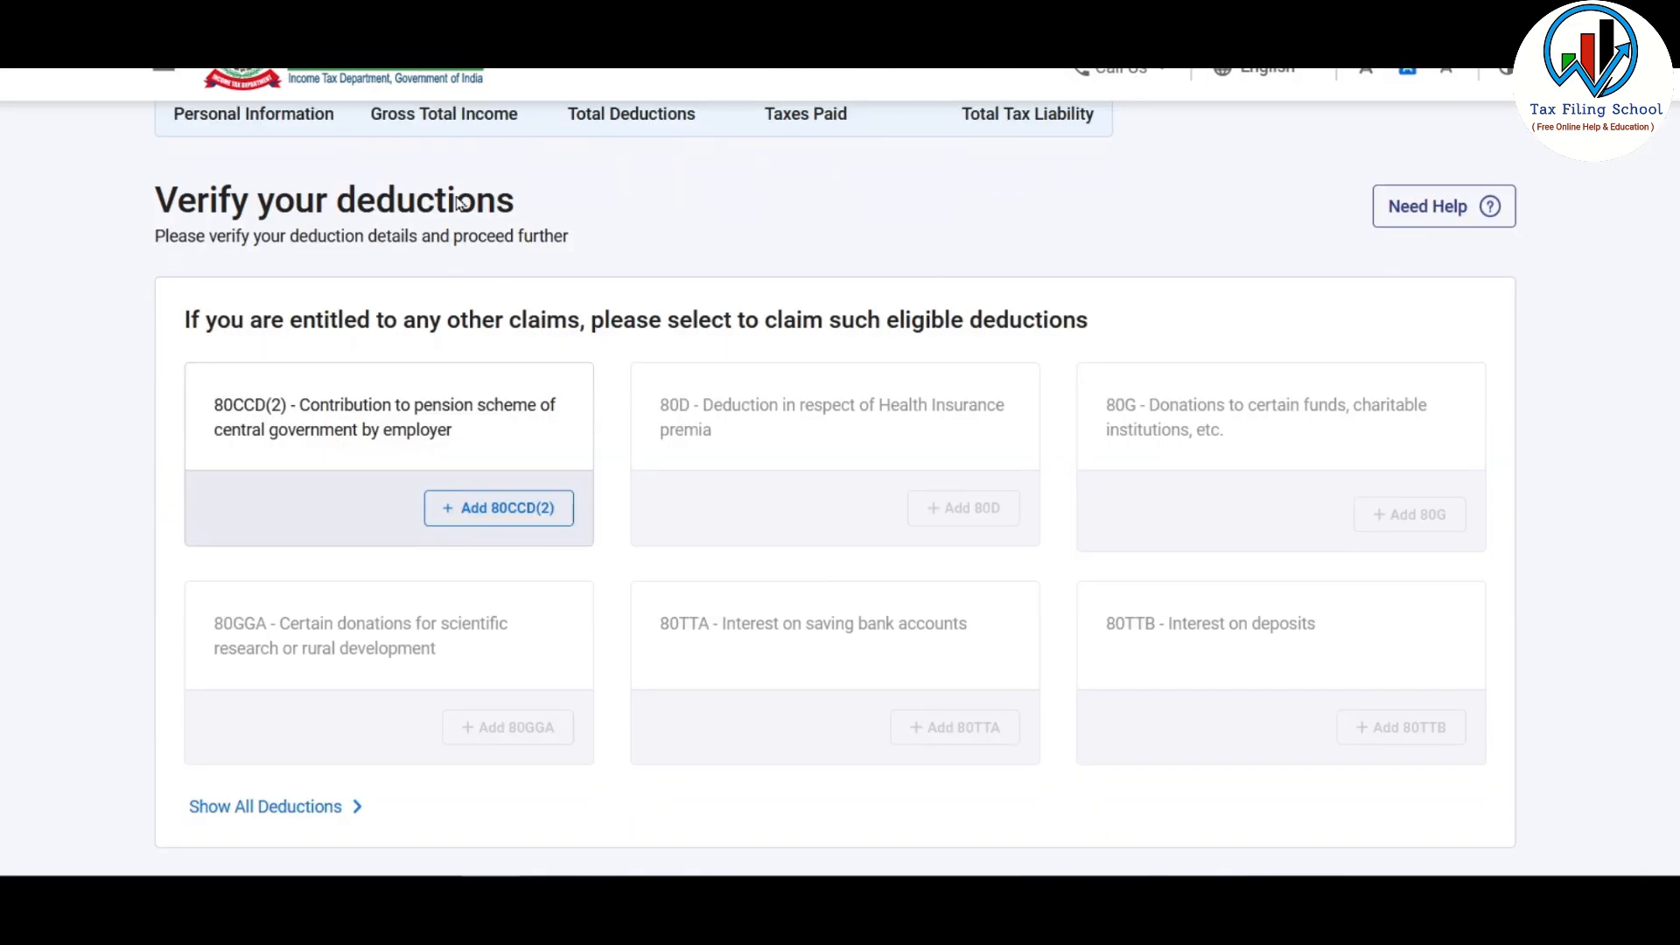
scroll(832, 507, down, 2)
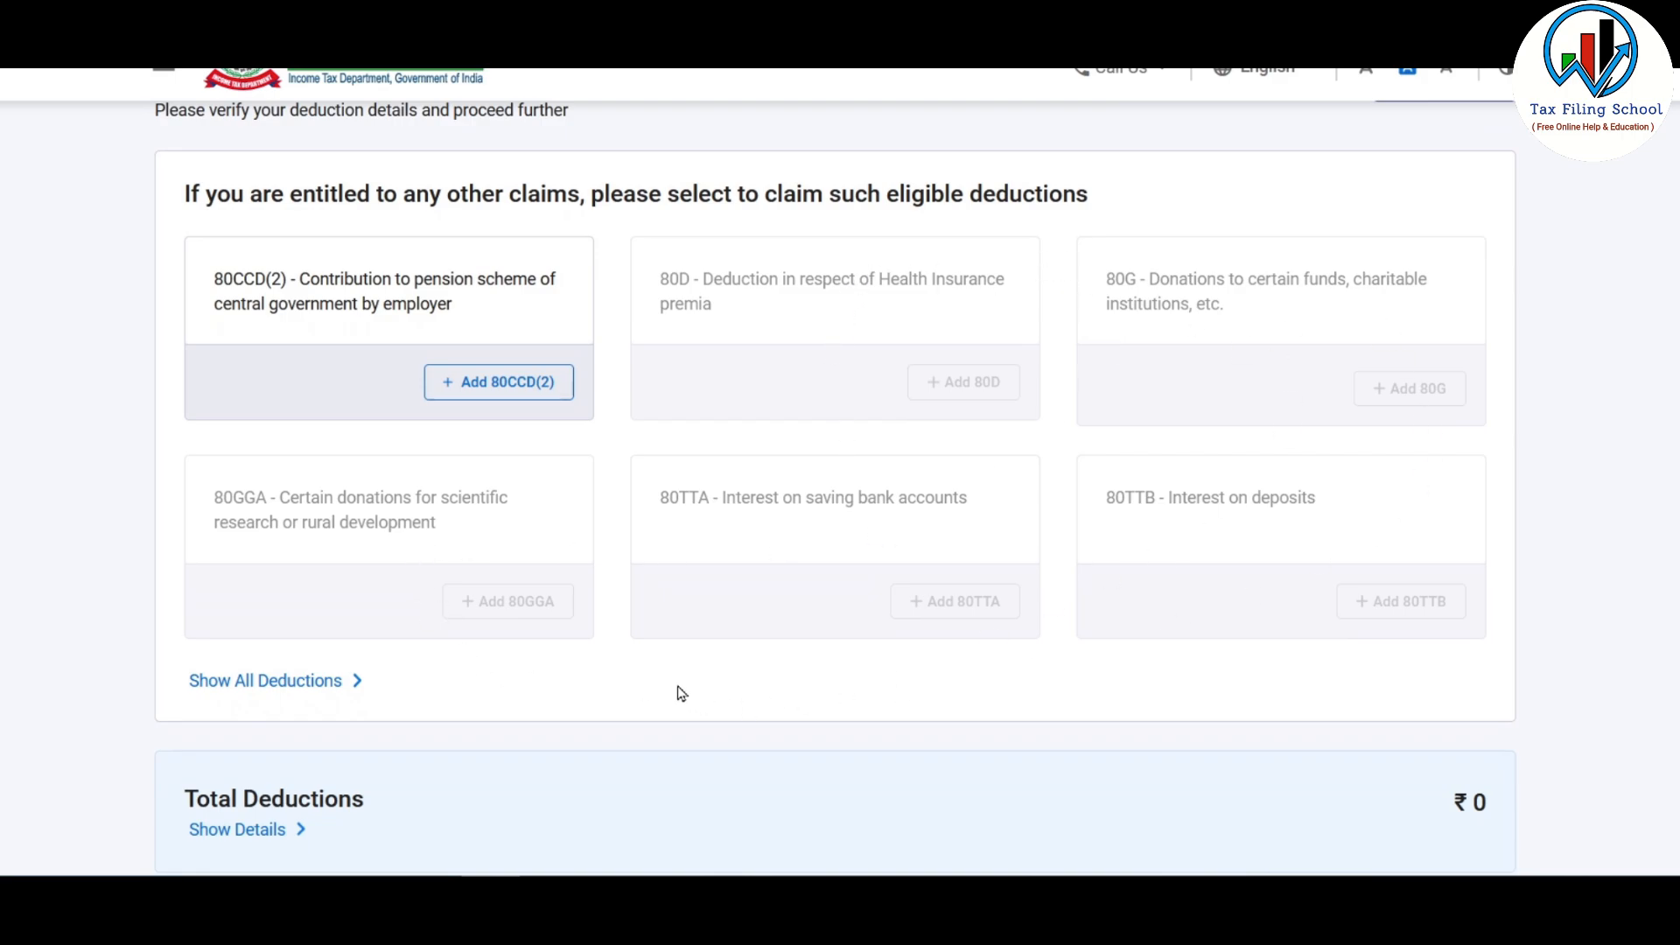
click(545, 388)
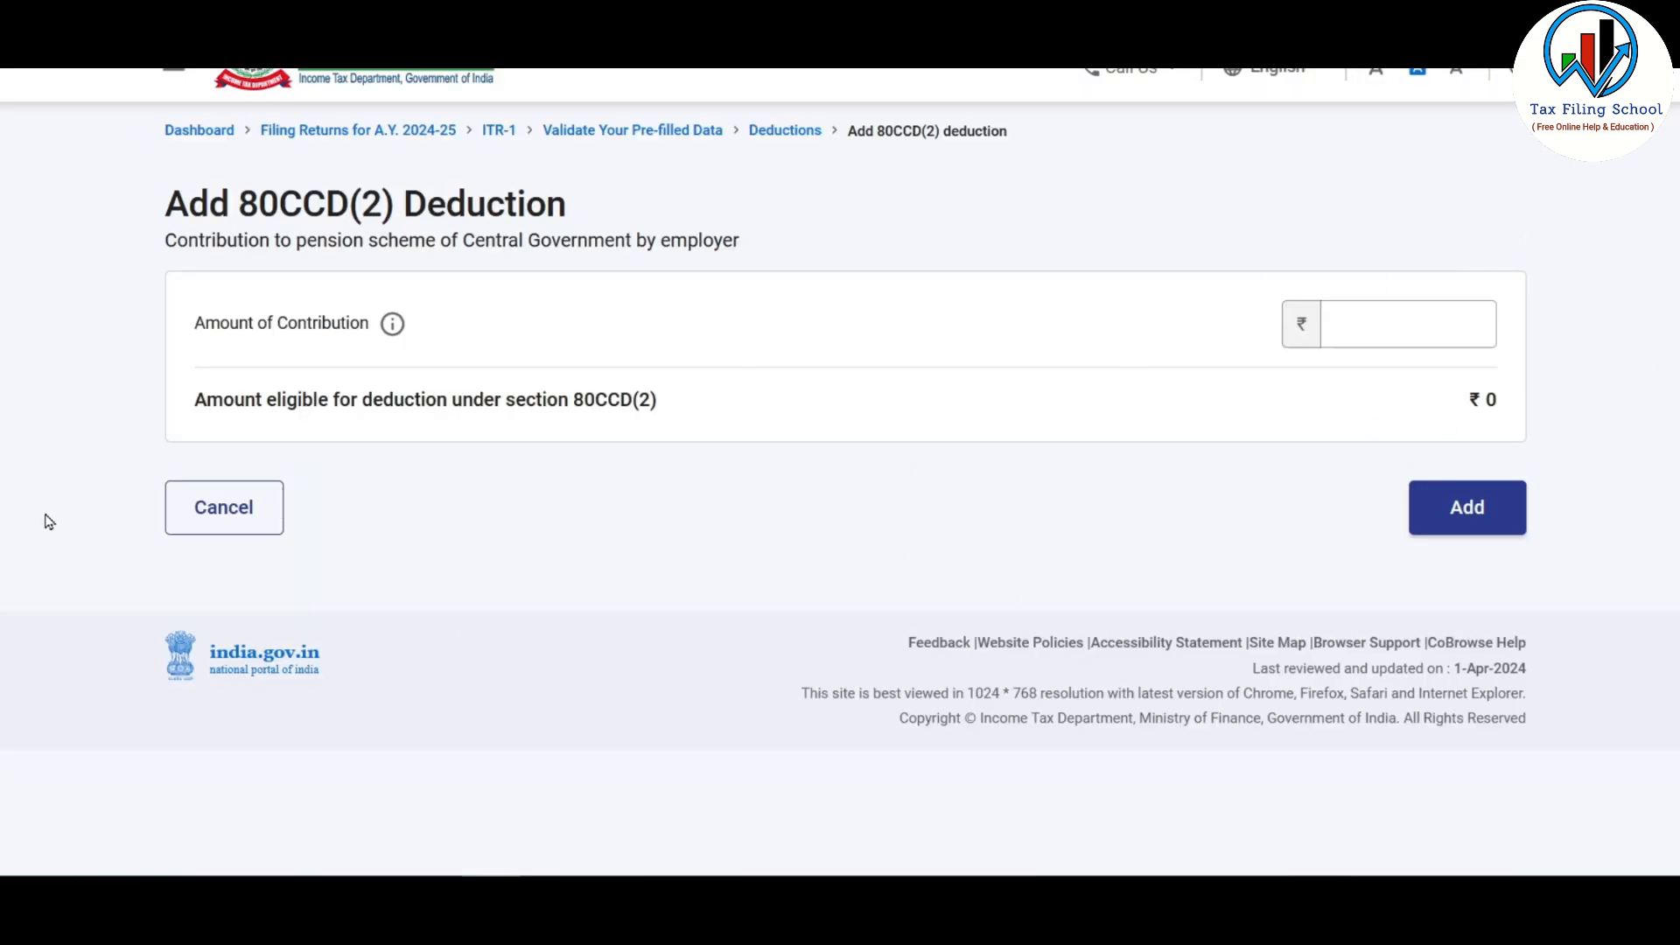
click(237, 516)
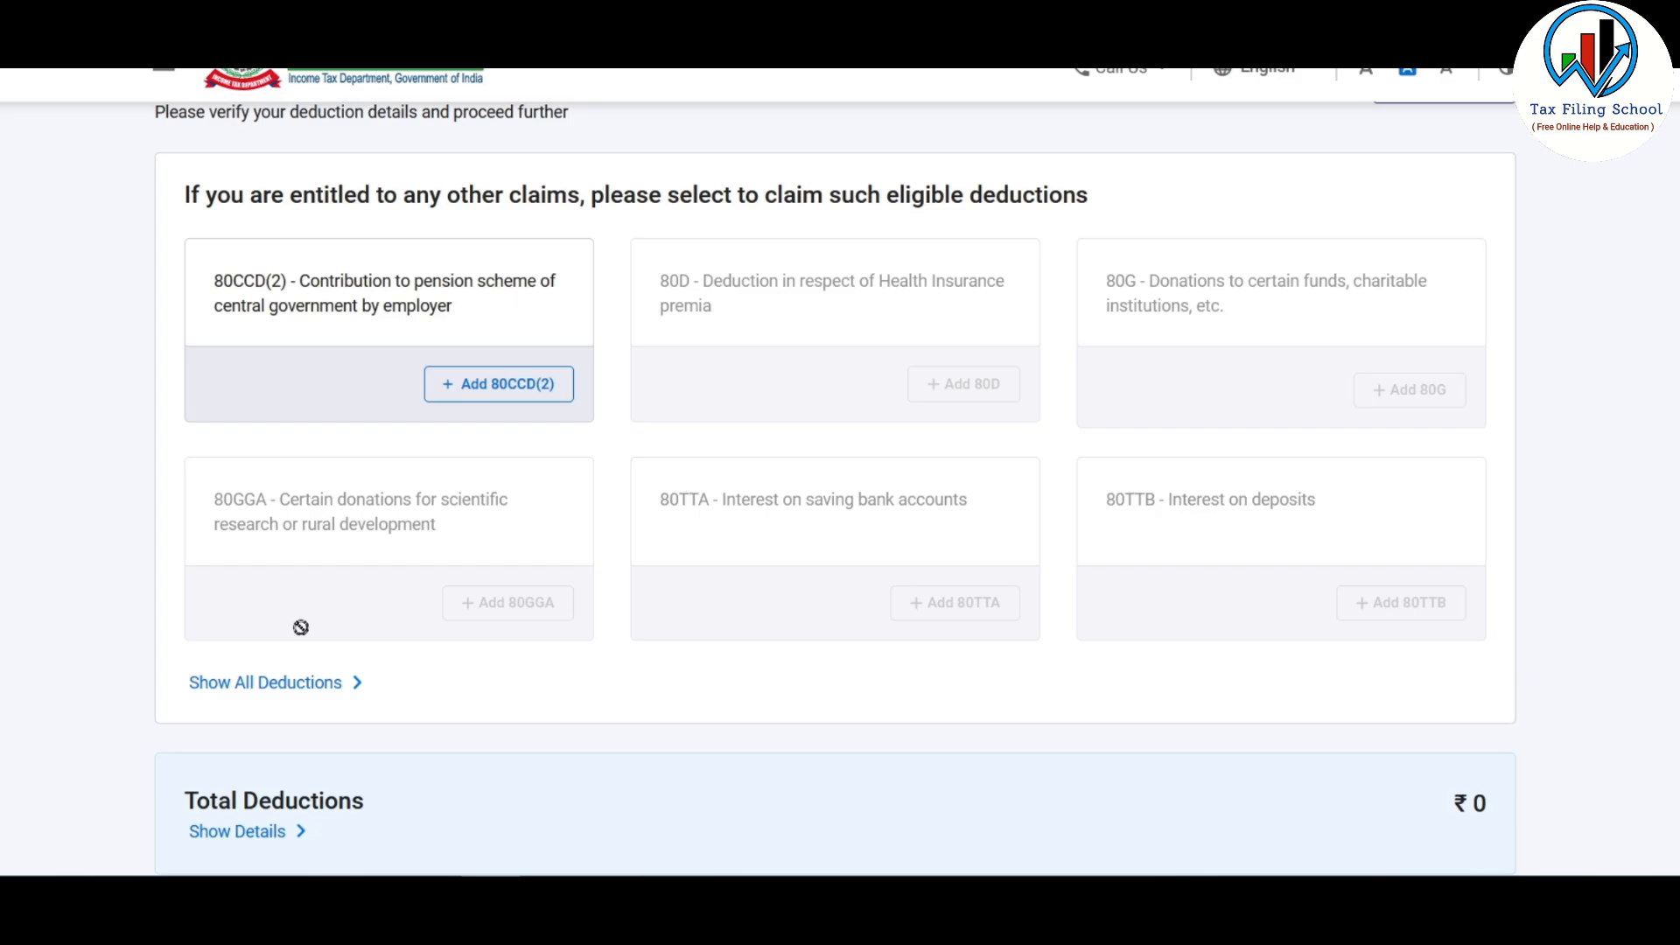
click(308, 691)
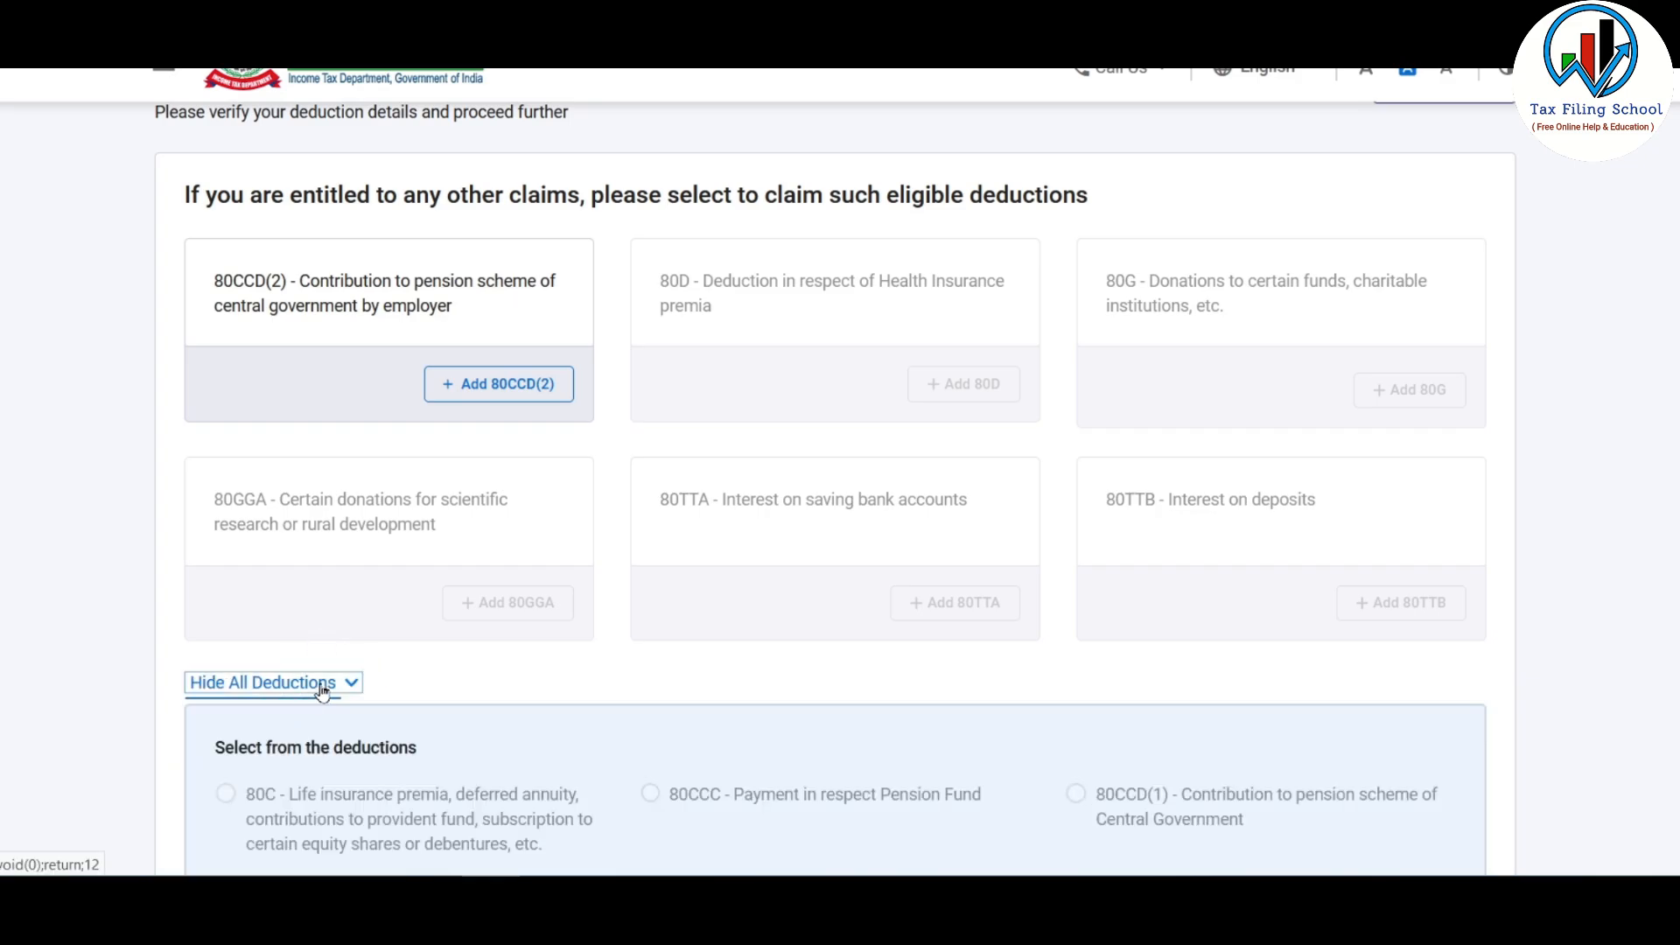
scroll(1229, 315, down, 5)
scroll(1229, 315, down, 4)
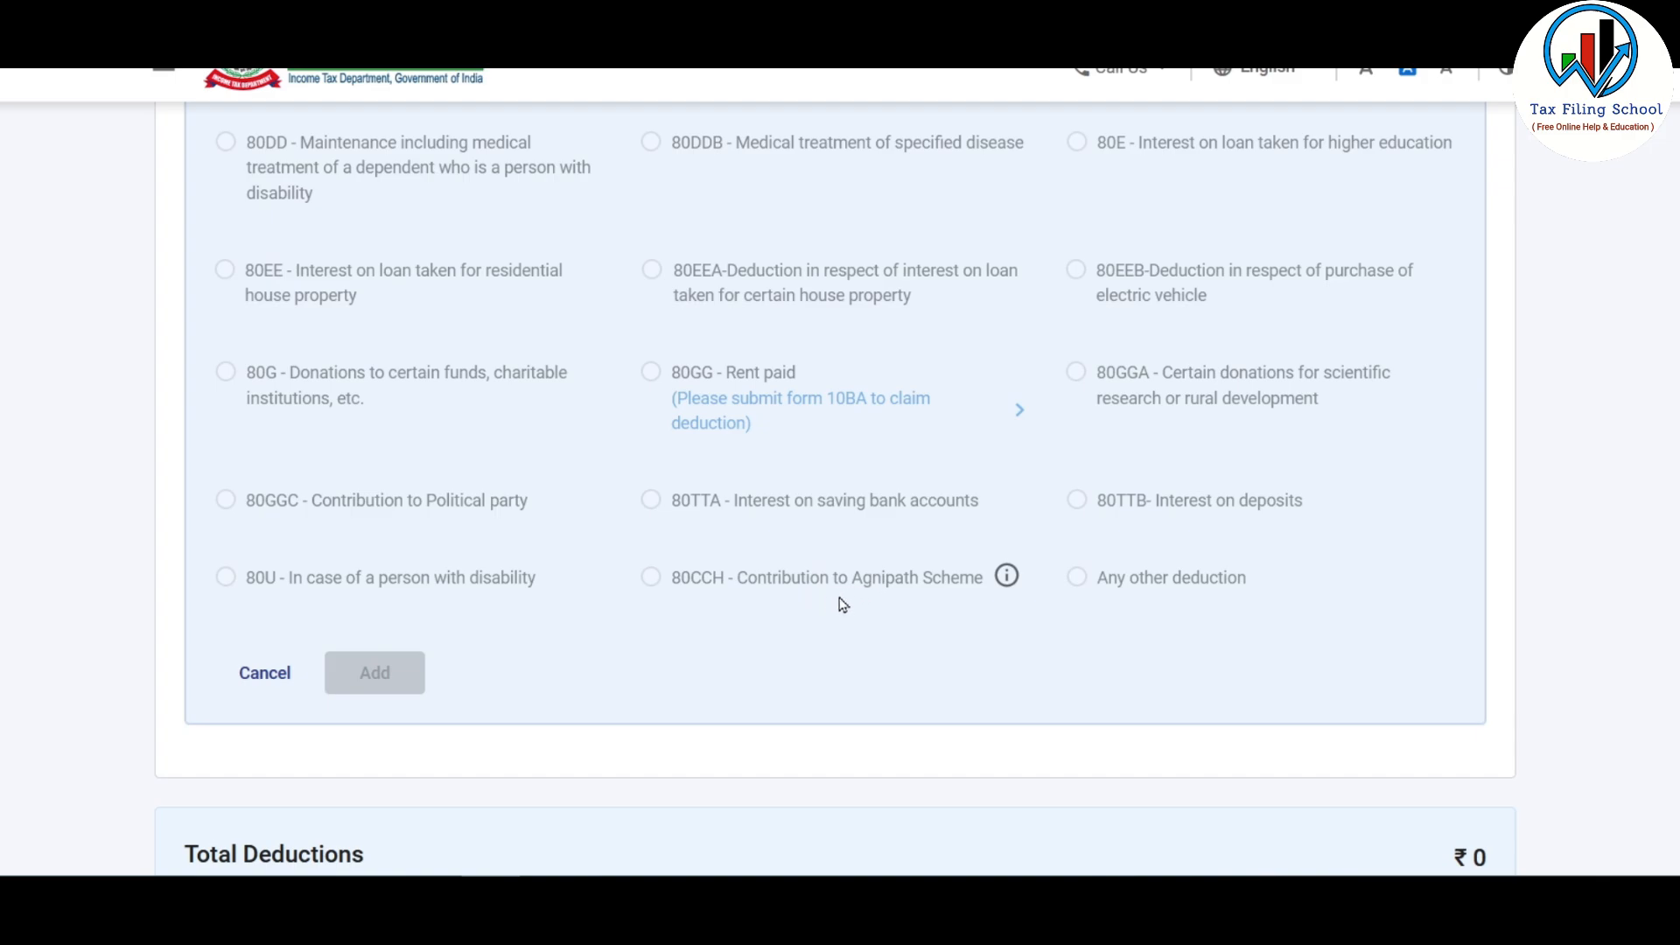
click(282, 683)
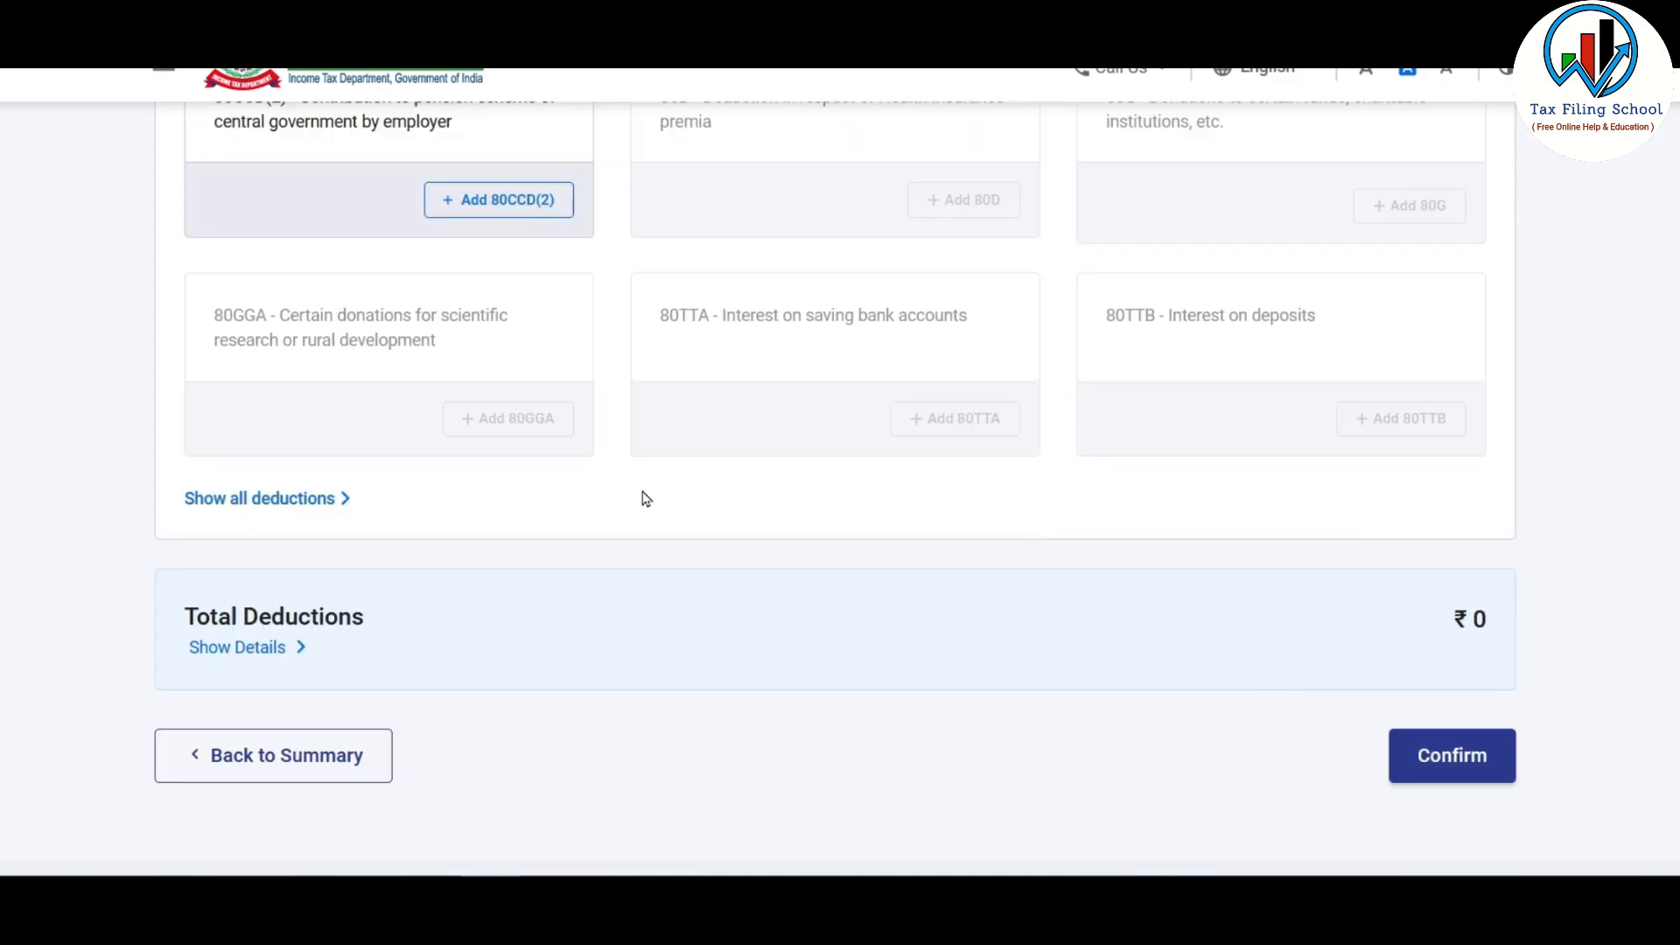
click(1471, 757)
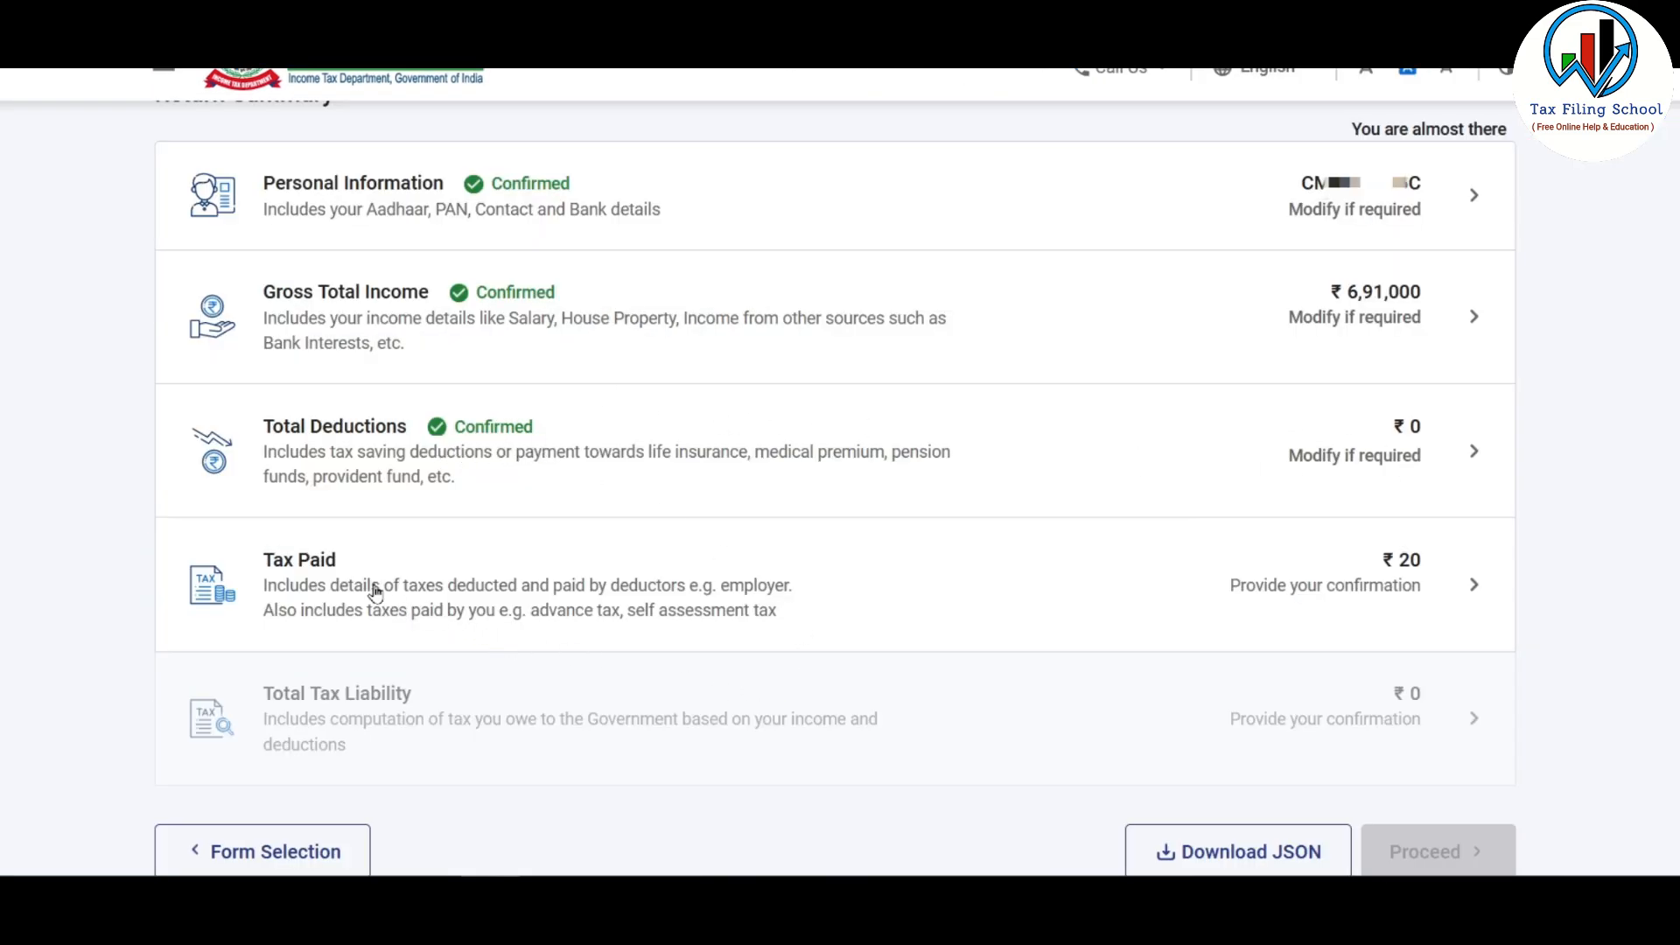
Step: Review TDS on Salary details without adding a deductor and confirm the ₹20 tax paid
click(1091, 580)
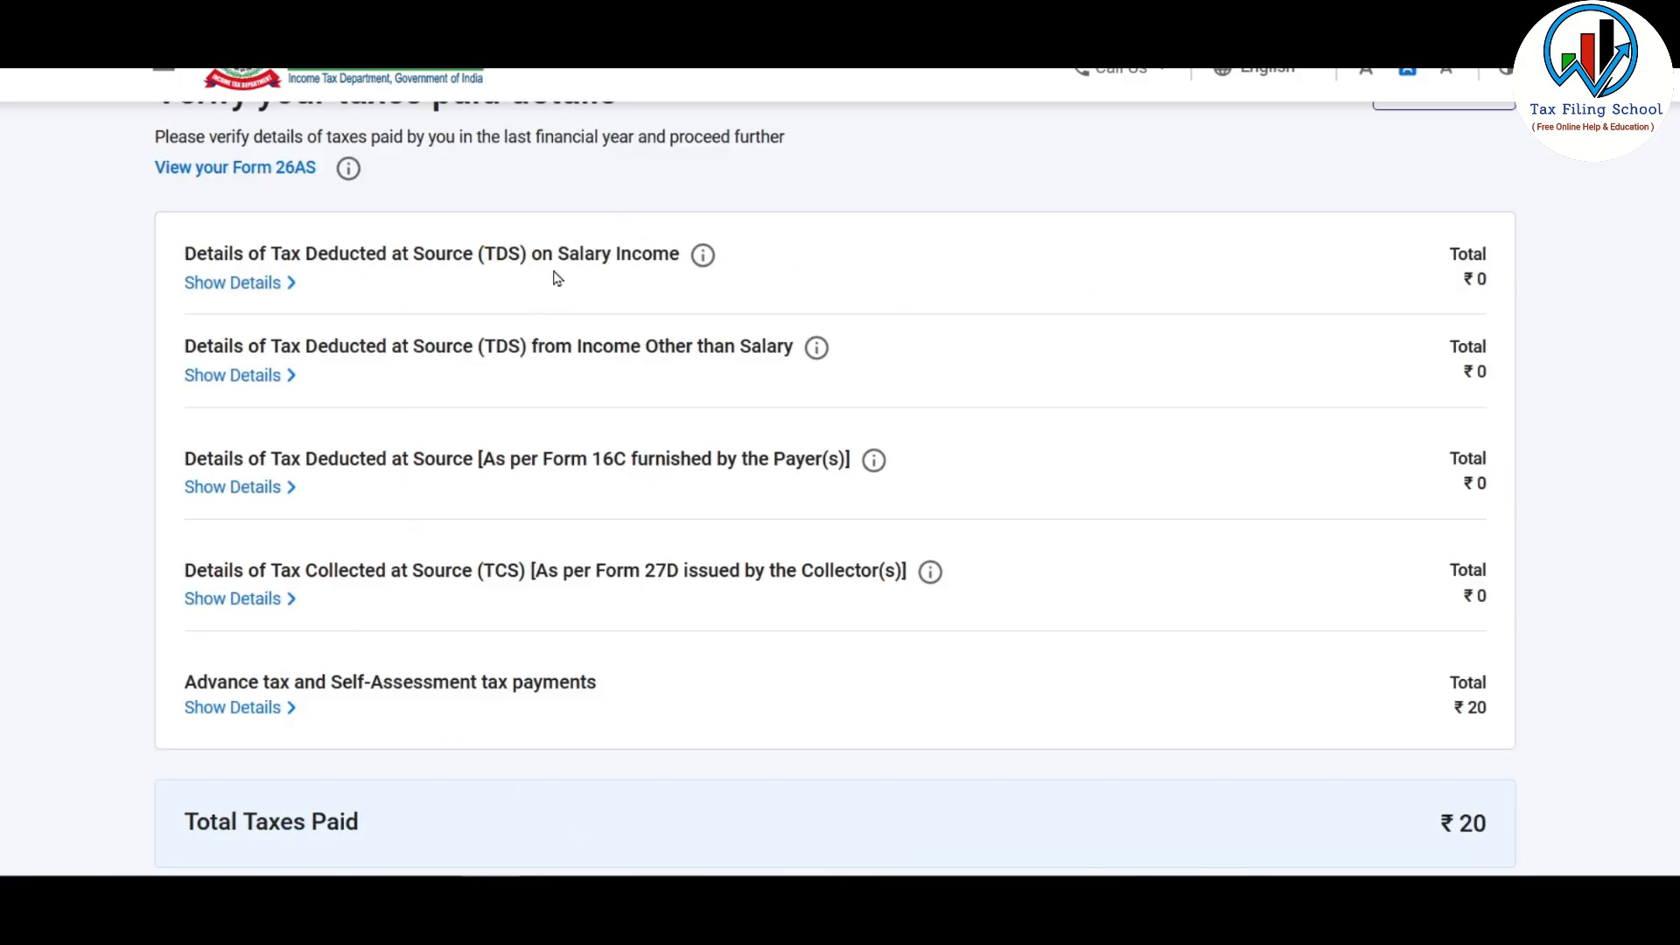
click(246, 283)
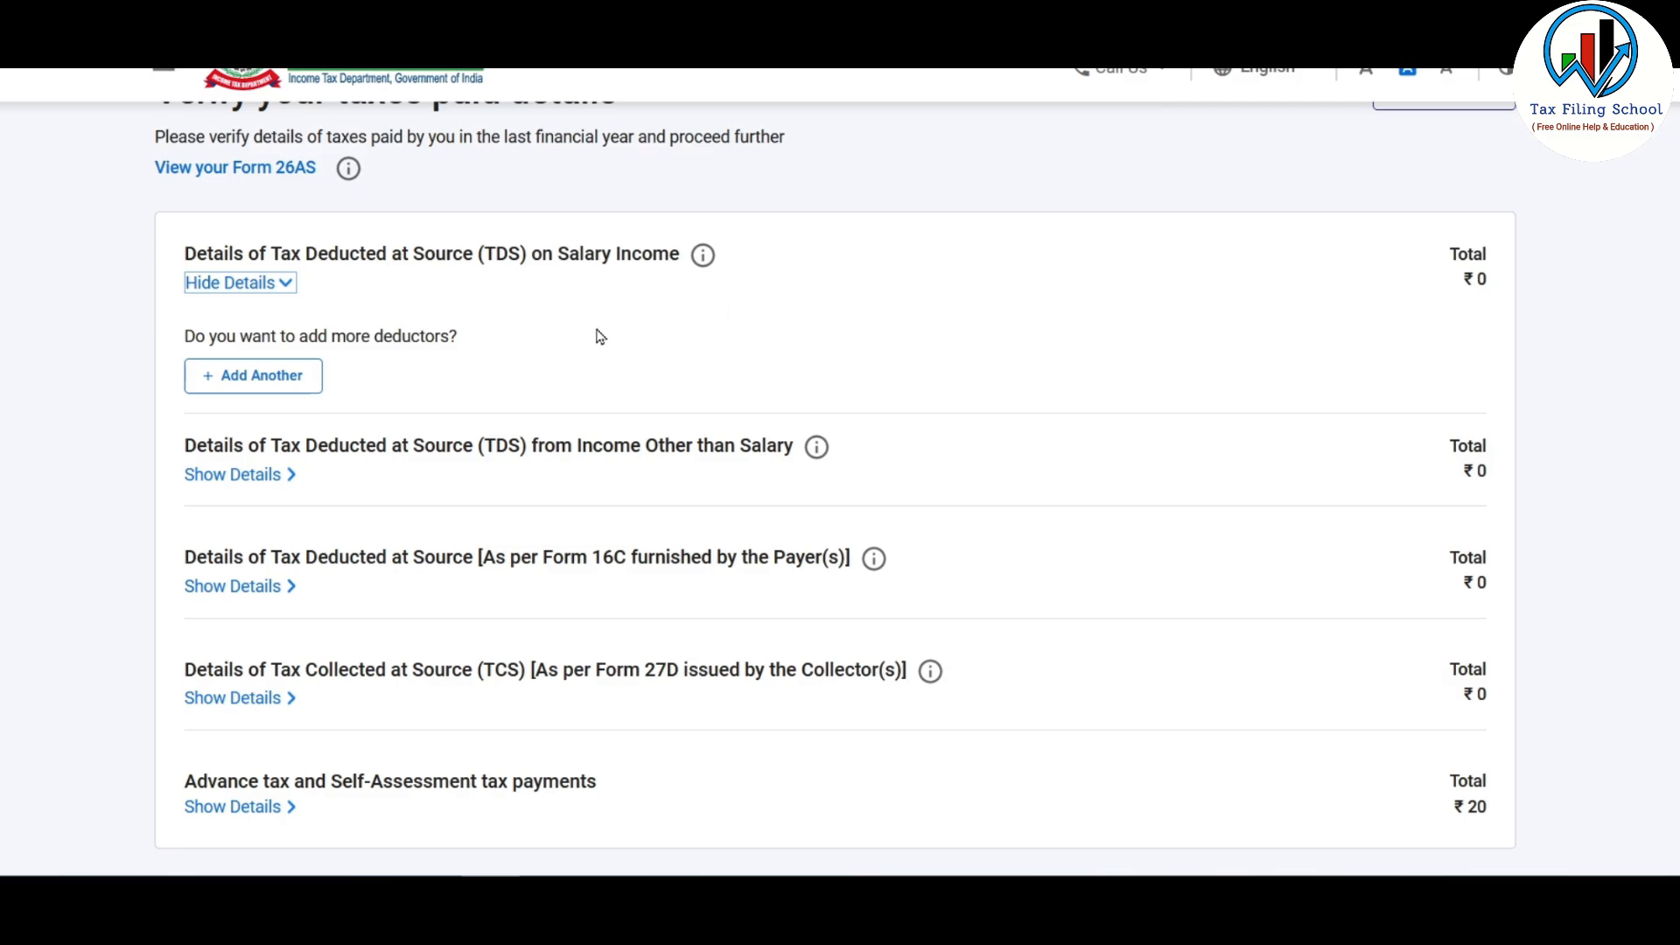
click(278, 379)
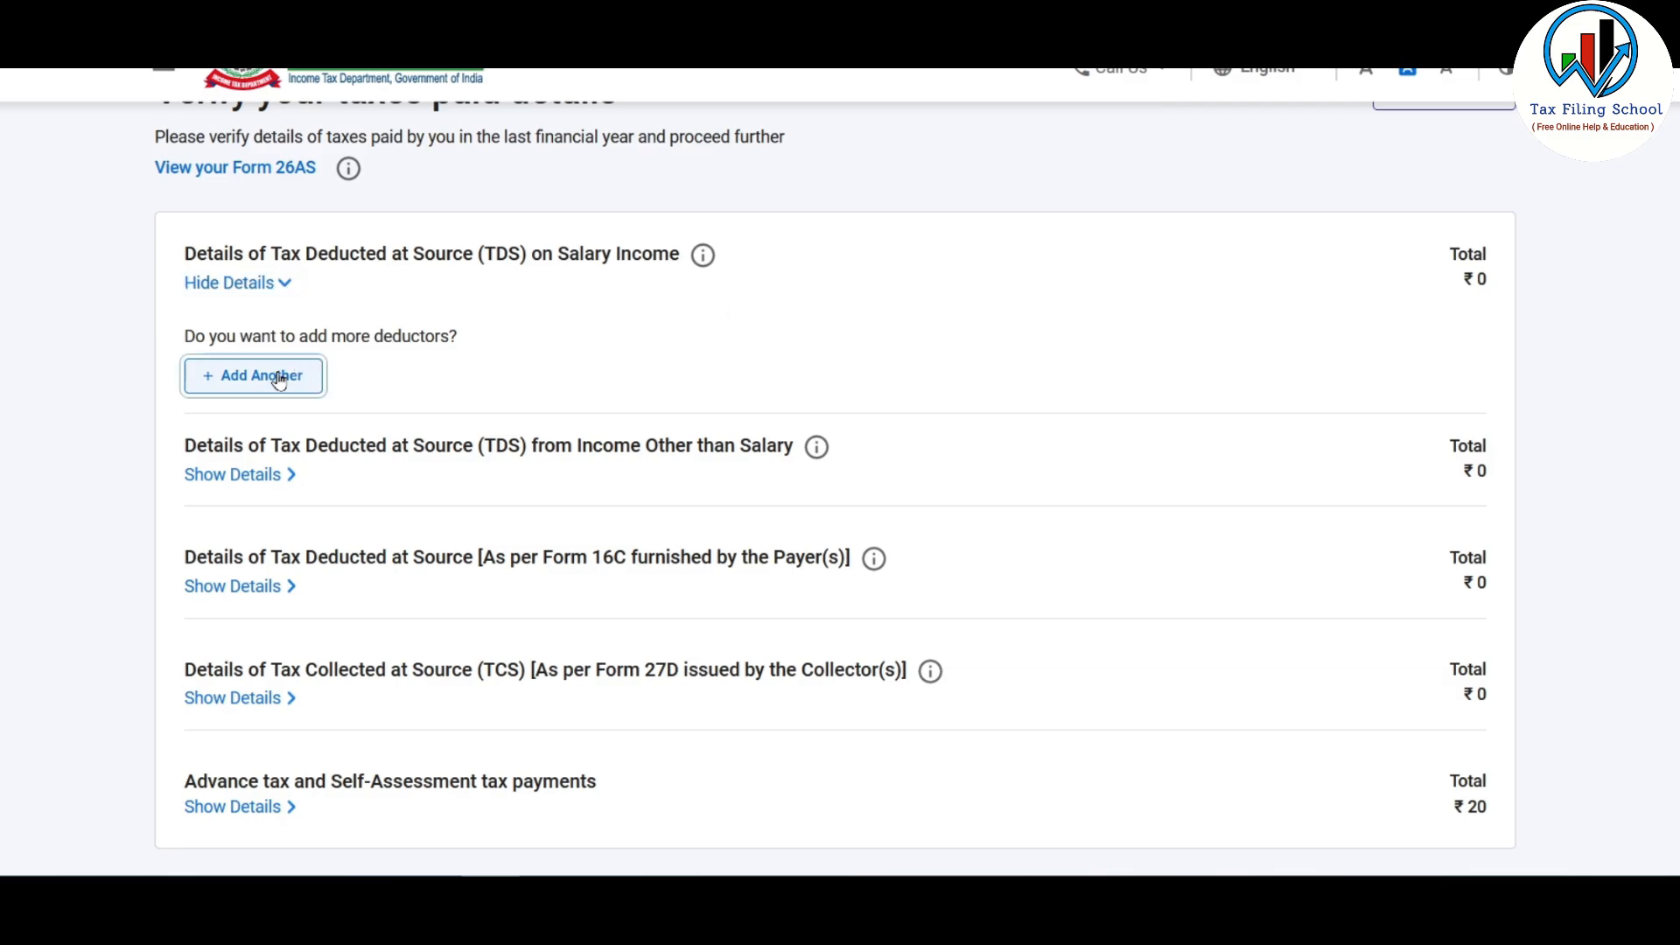
scroll(278, 379, down, 2)
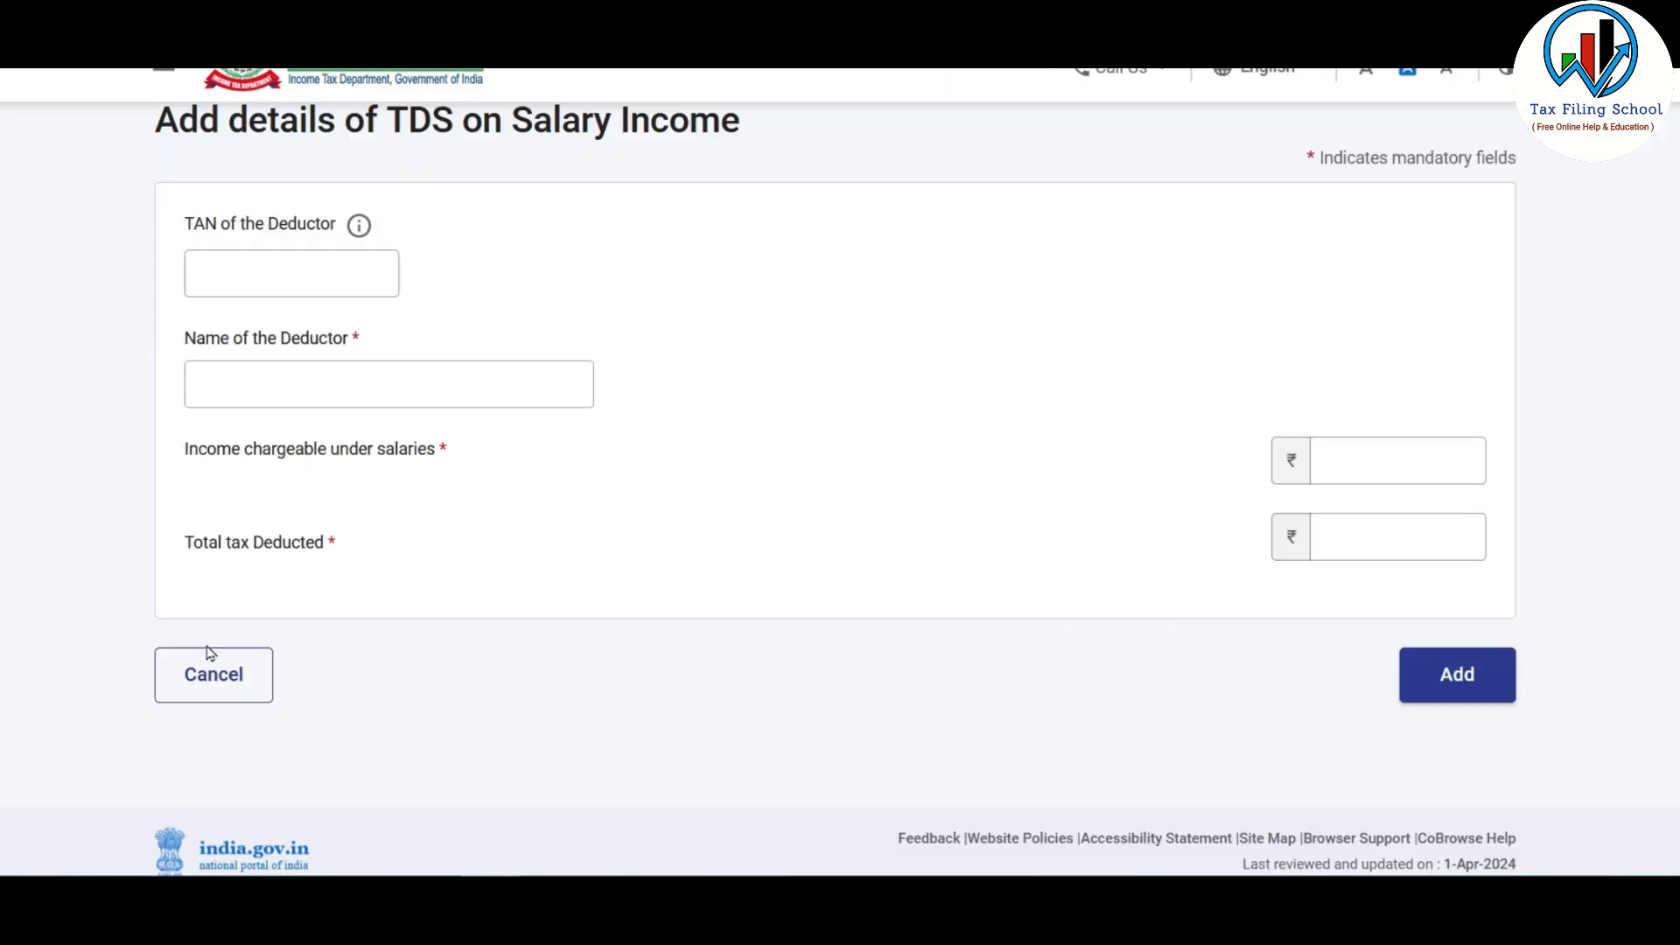
click(217, 680)
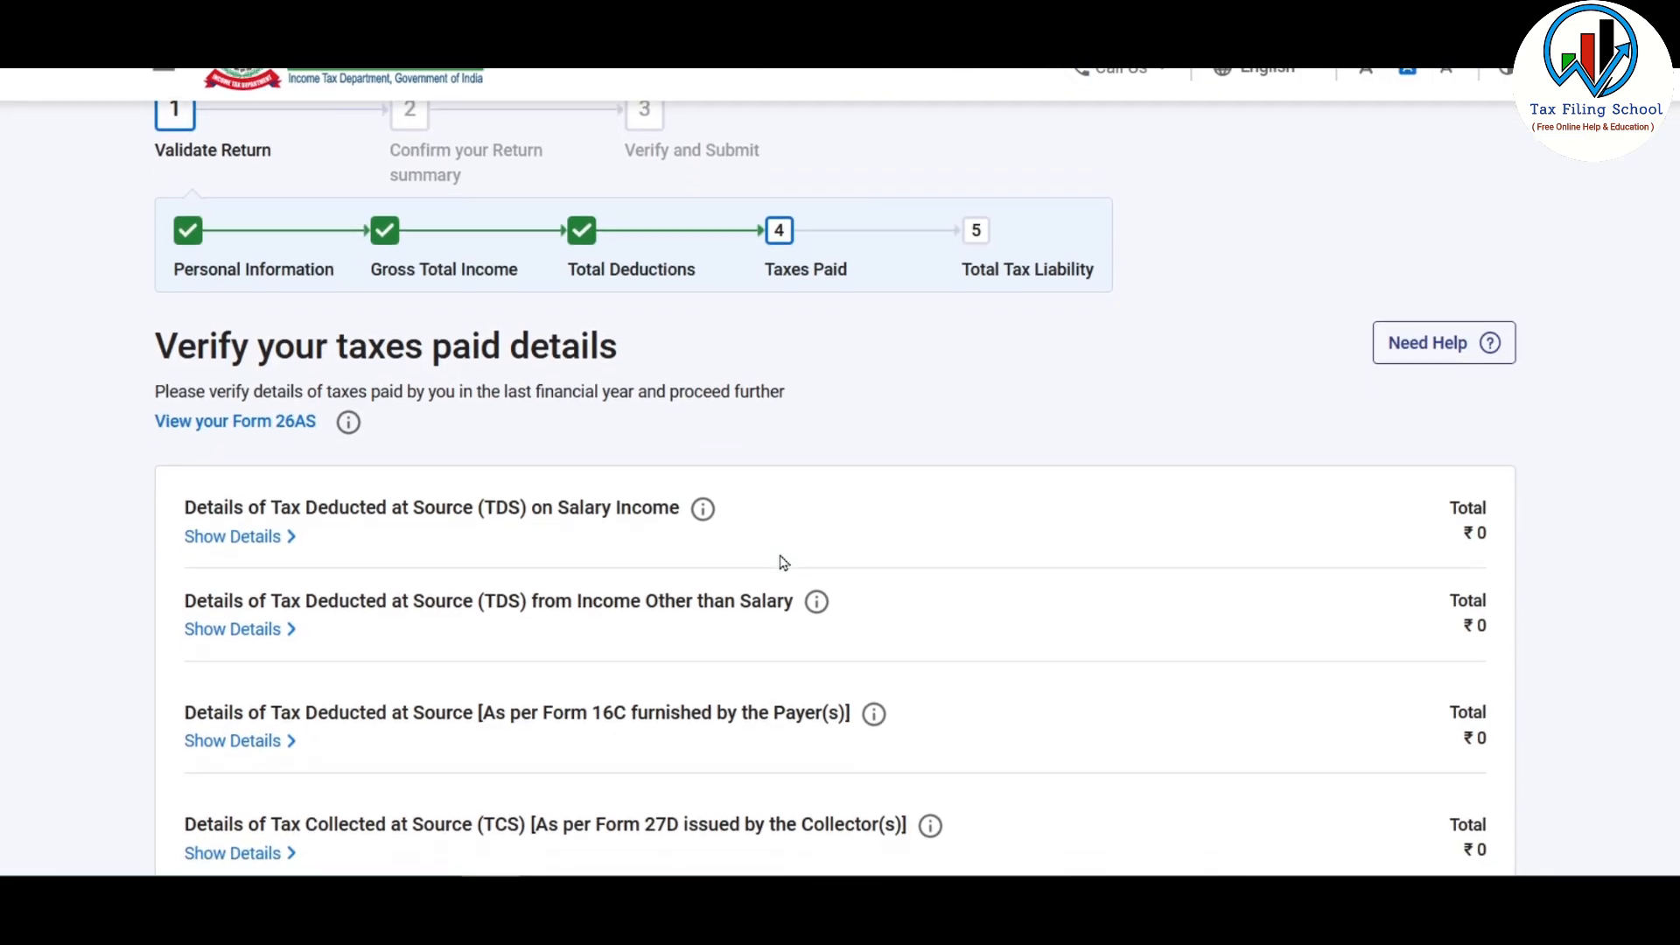
scroll(783, 562, down, 2)
scroll(783, 562, down, 4)
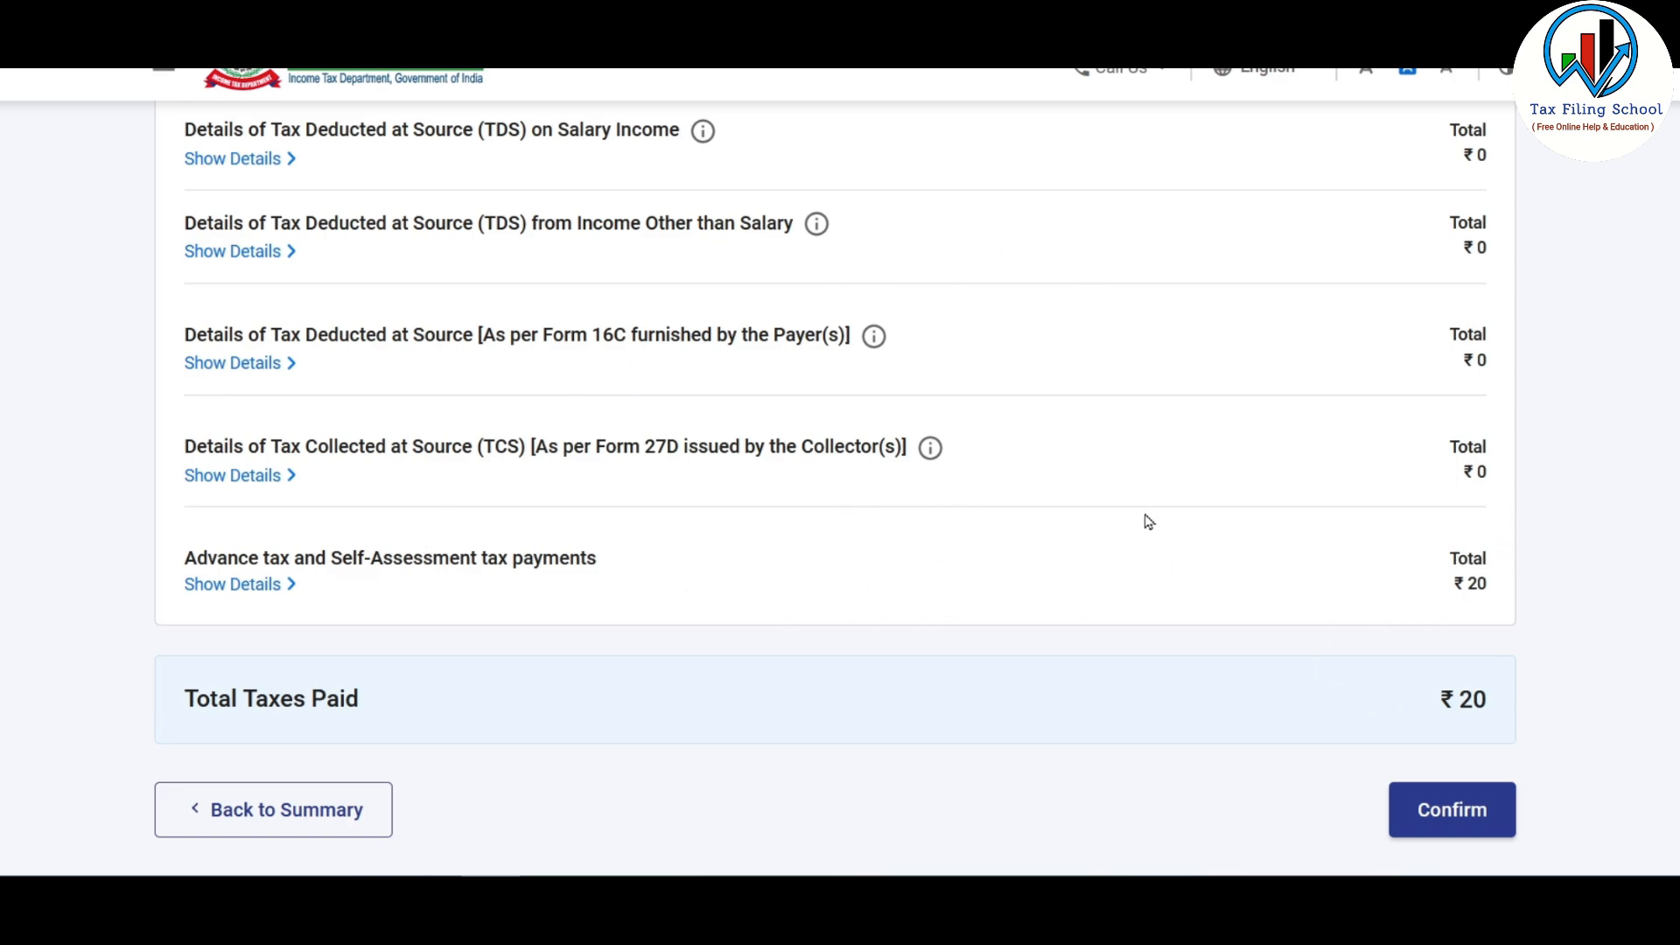
click(1459, 809)
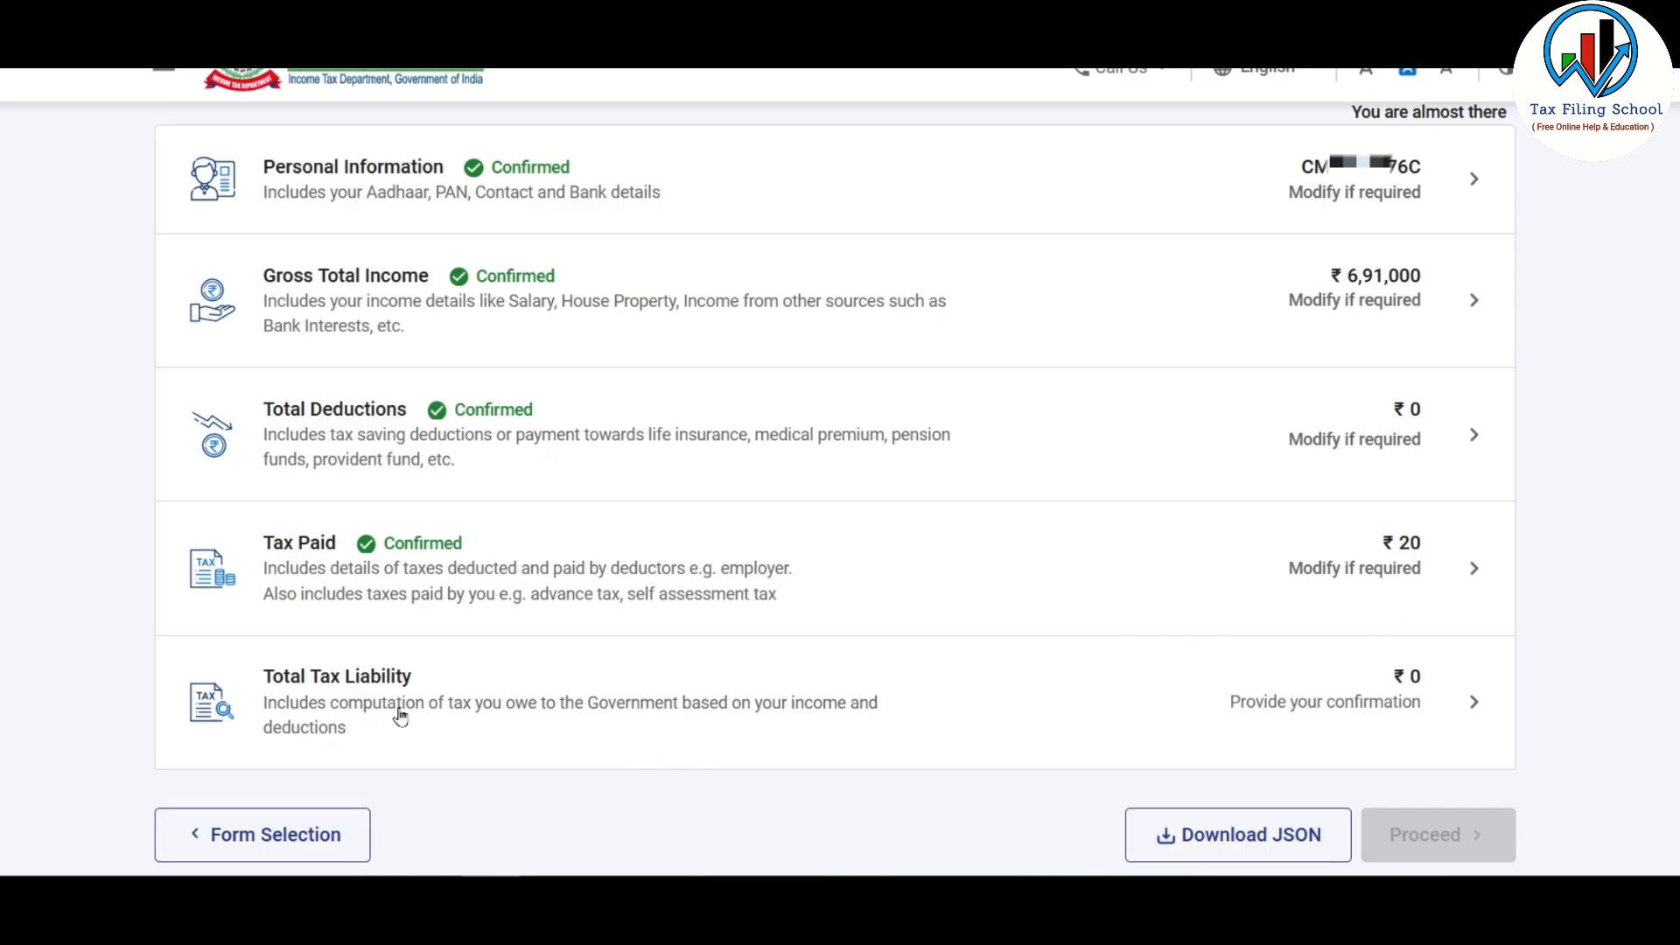
Step: Review the tax liability details, including the slab-wise calculation of tax payable
click(1226, 705)
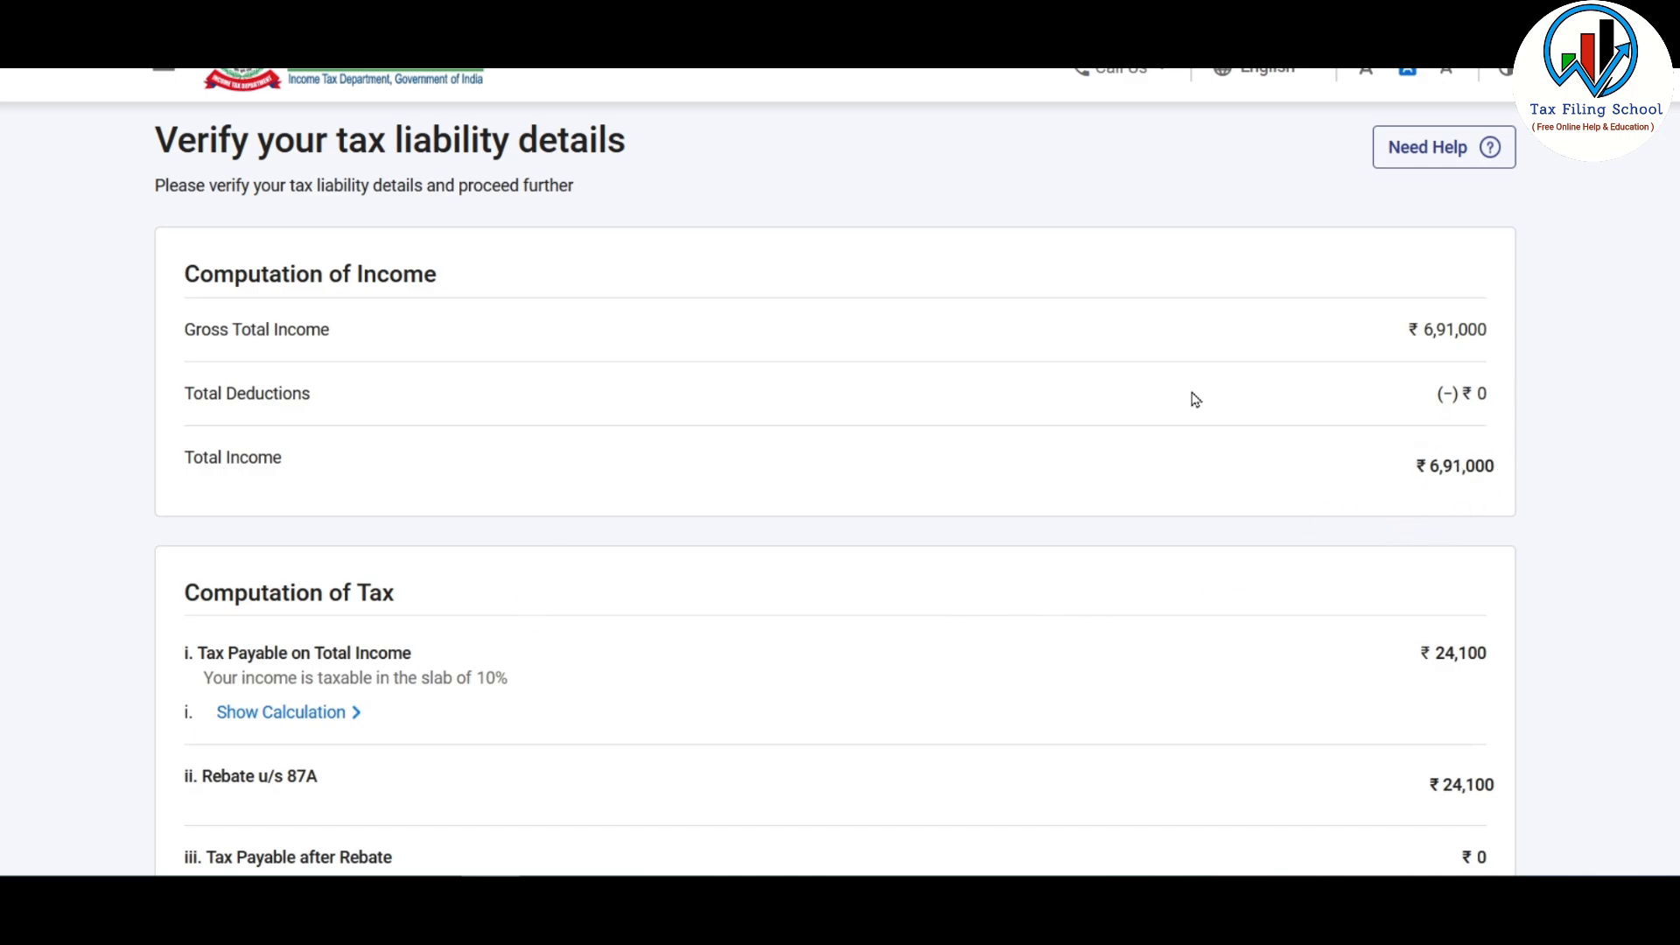
scroll(1151, 330, down, 4)
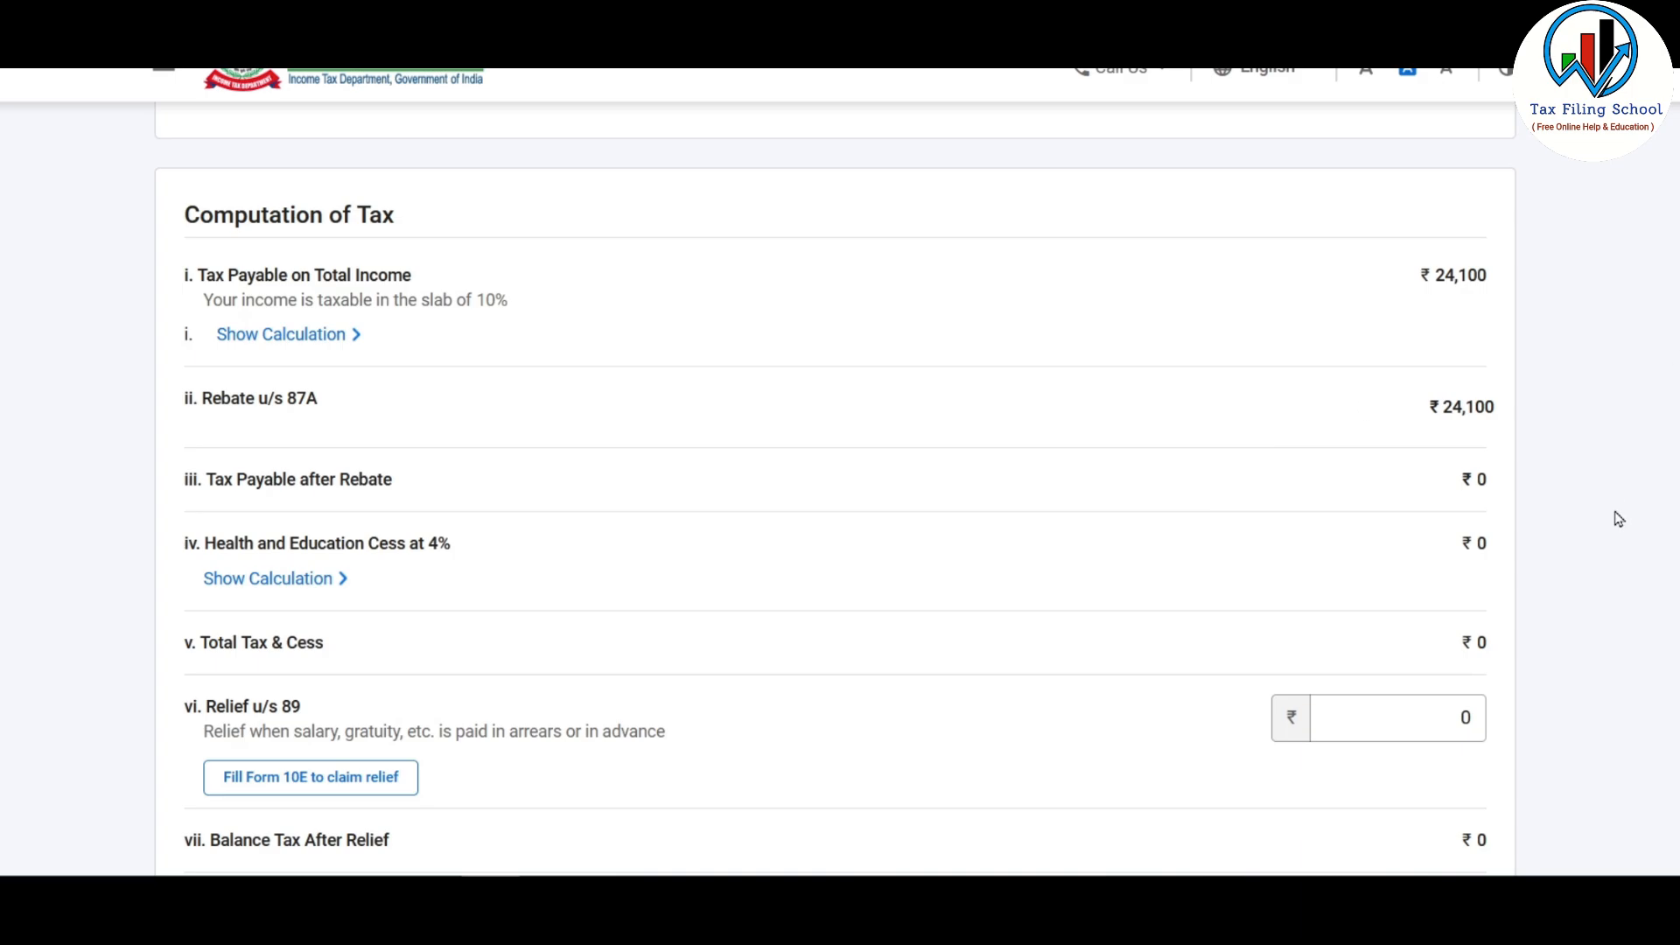
scroll(1444, 540, down, 4)
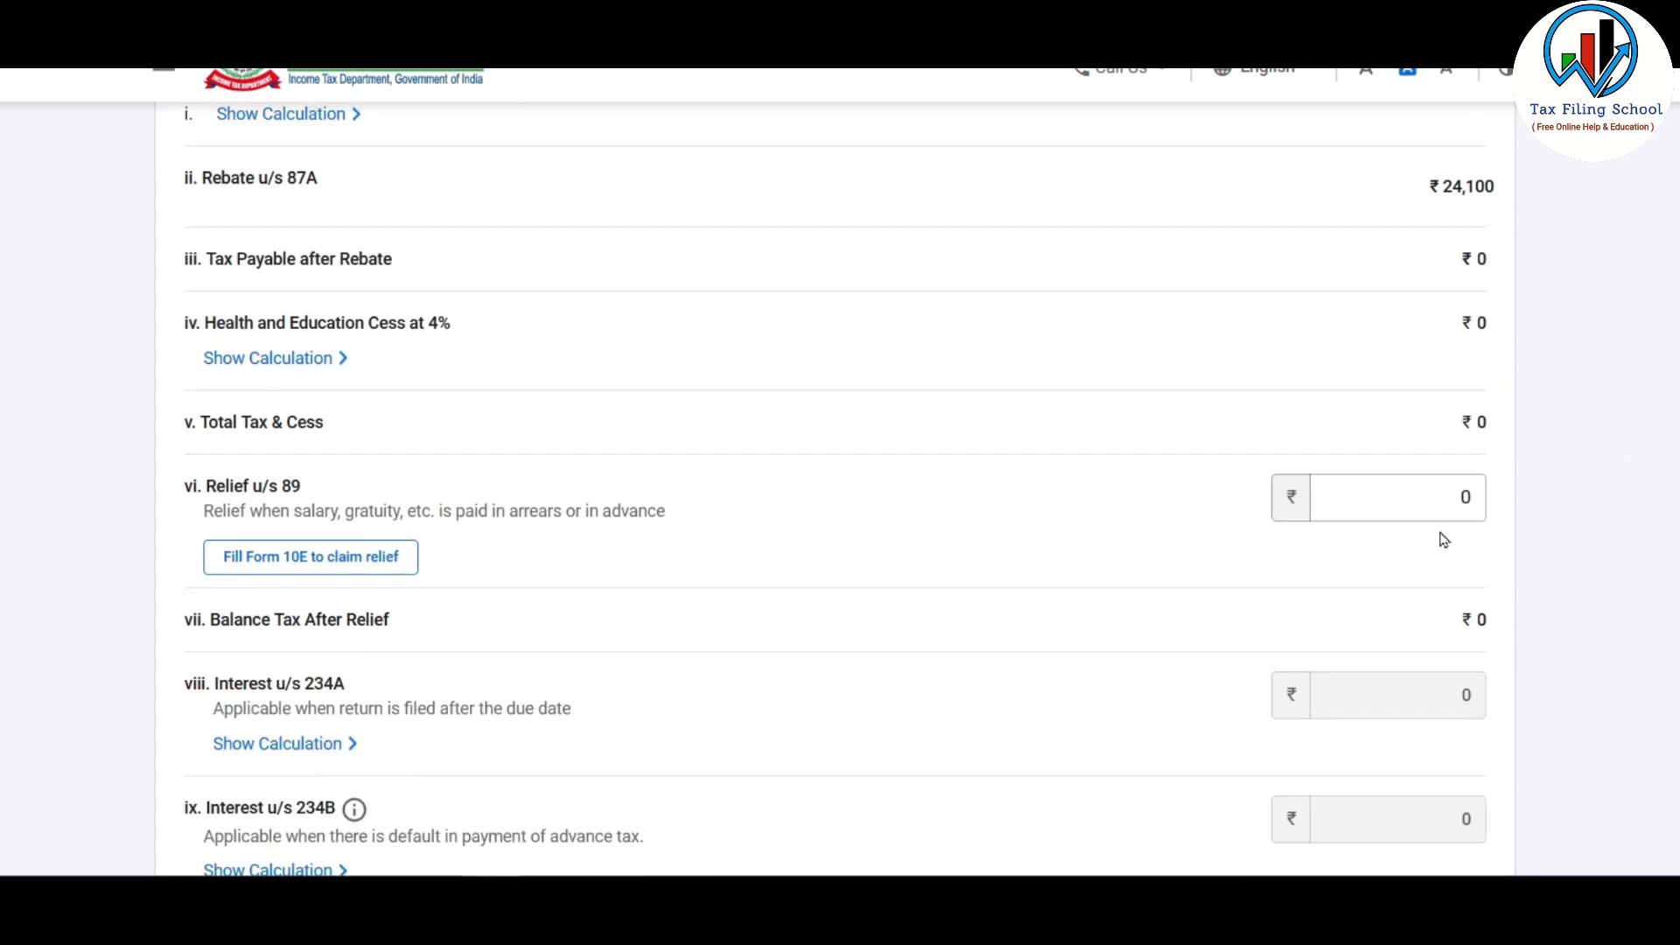
scroll(1444, 539, up, 5)
scroll(1443, 540, up, 2)
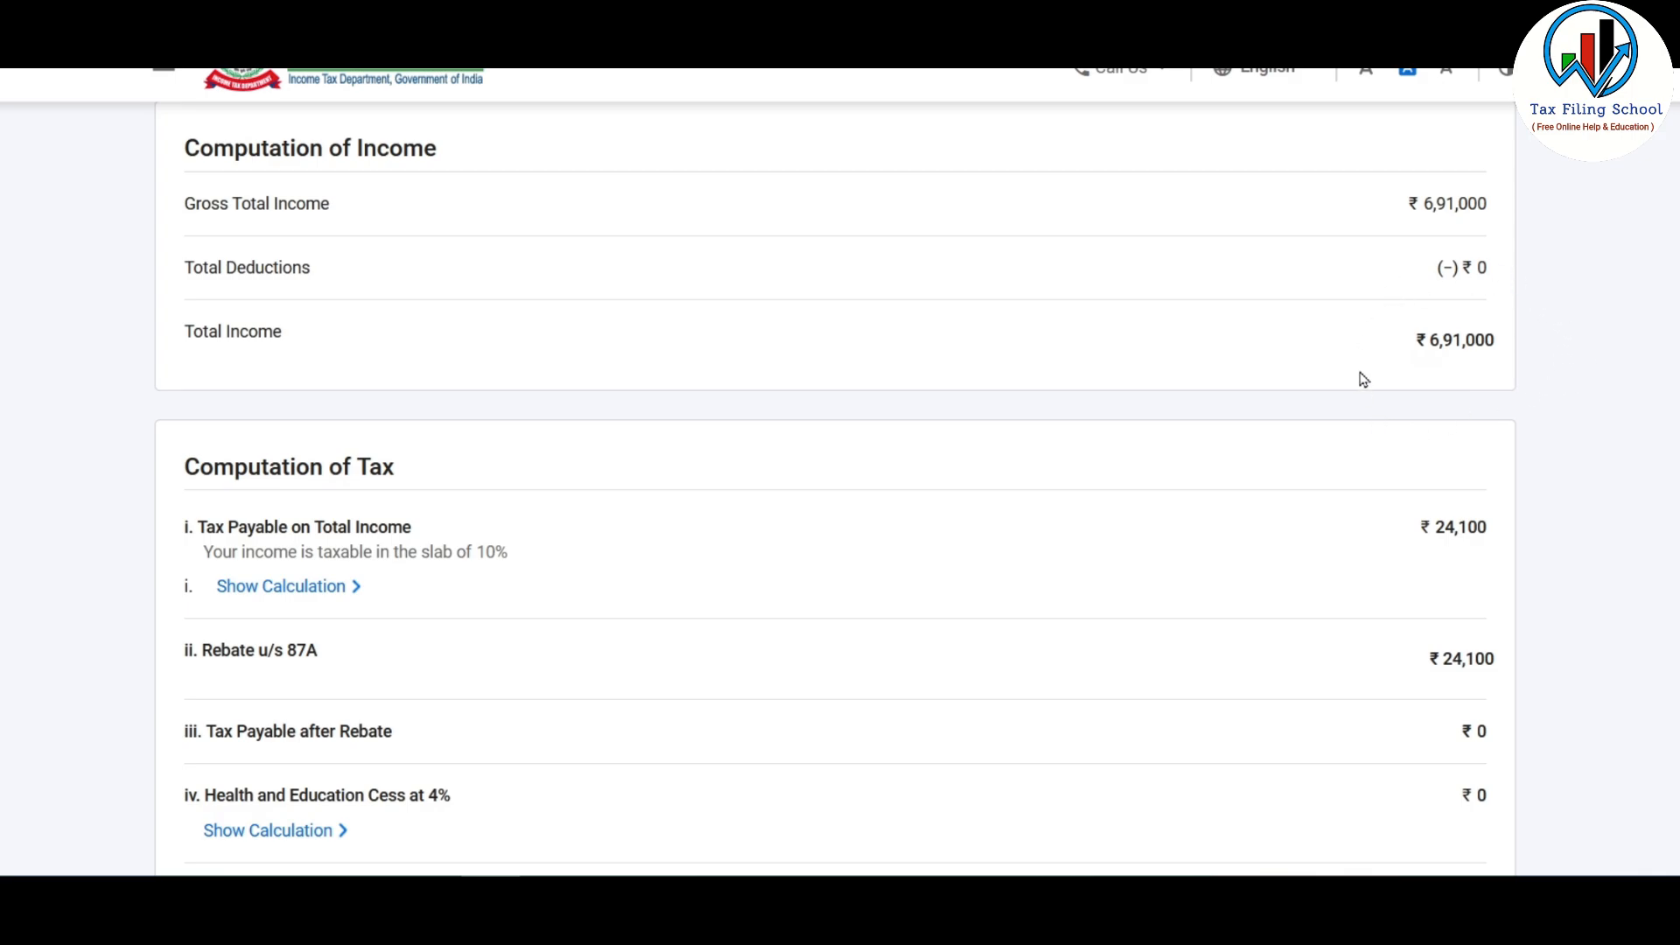
scroll(1382, 401, down, 3)
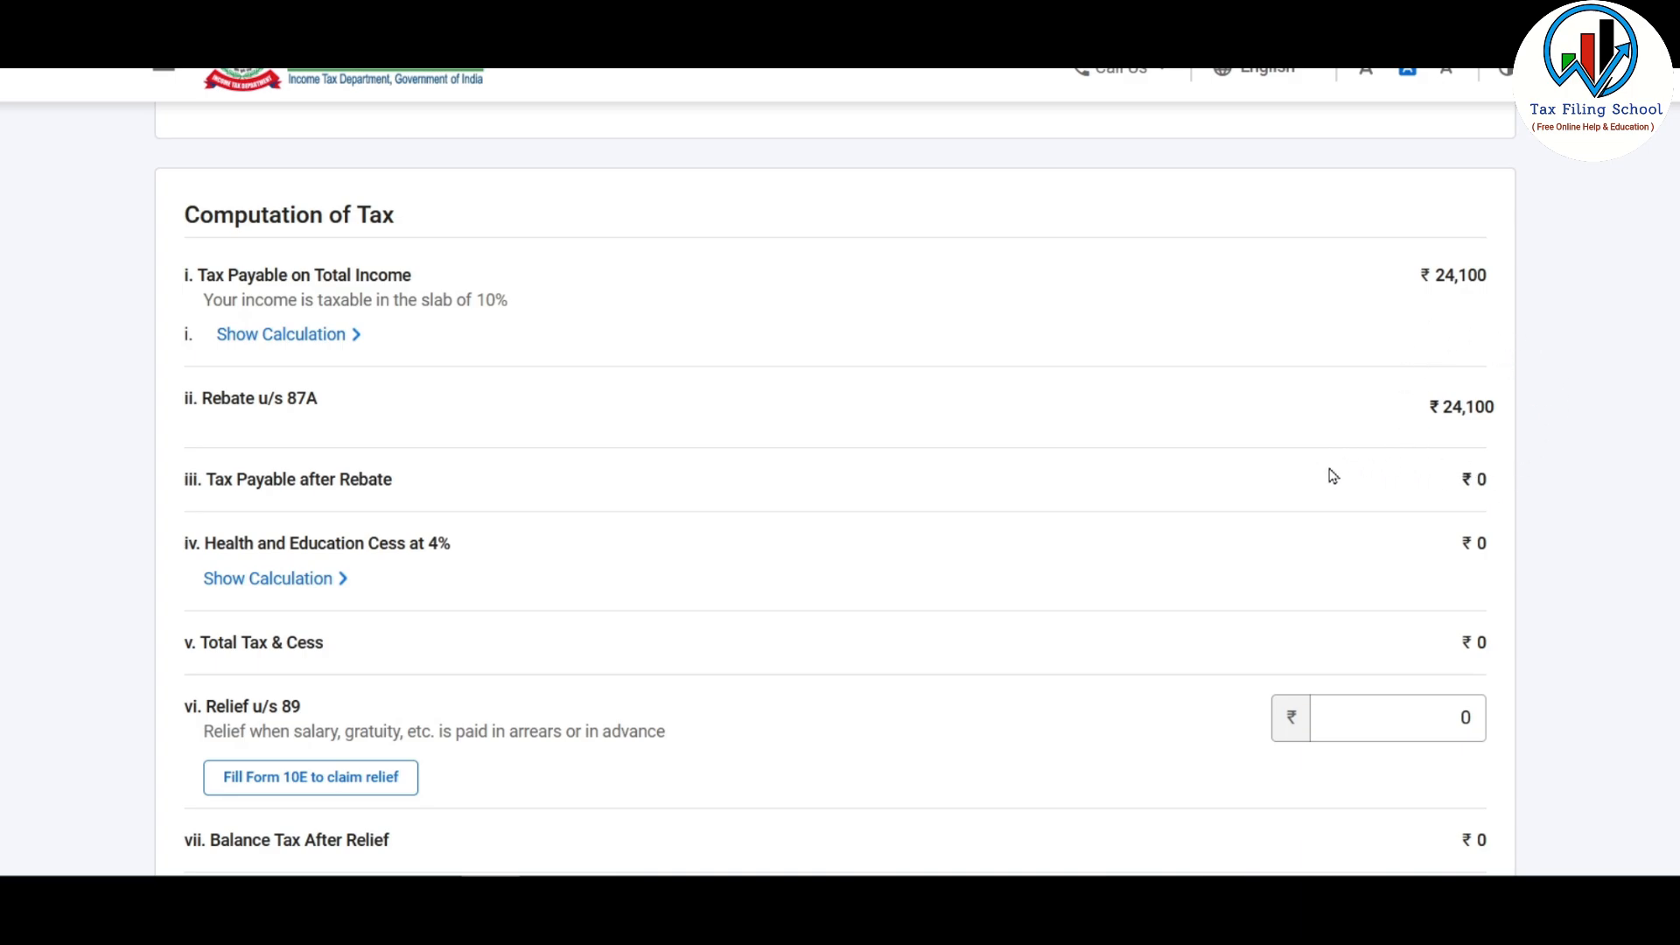
scroll(1332, 476, up, 4)
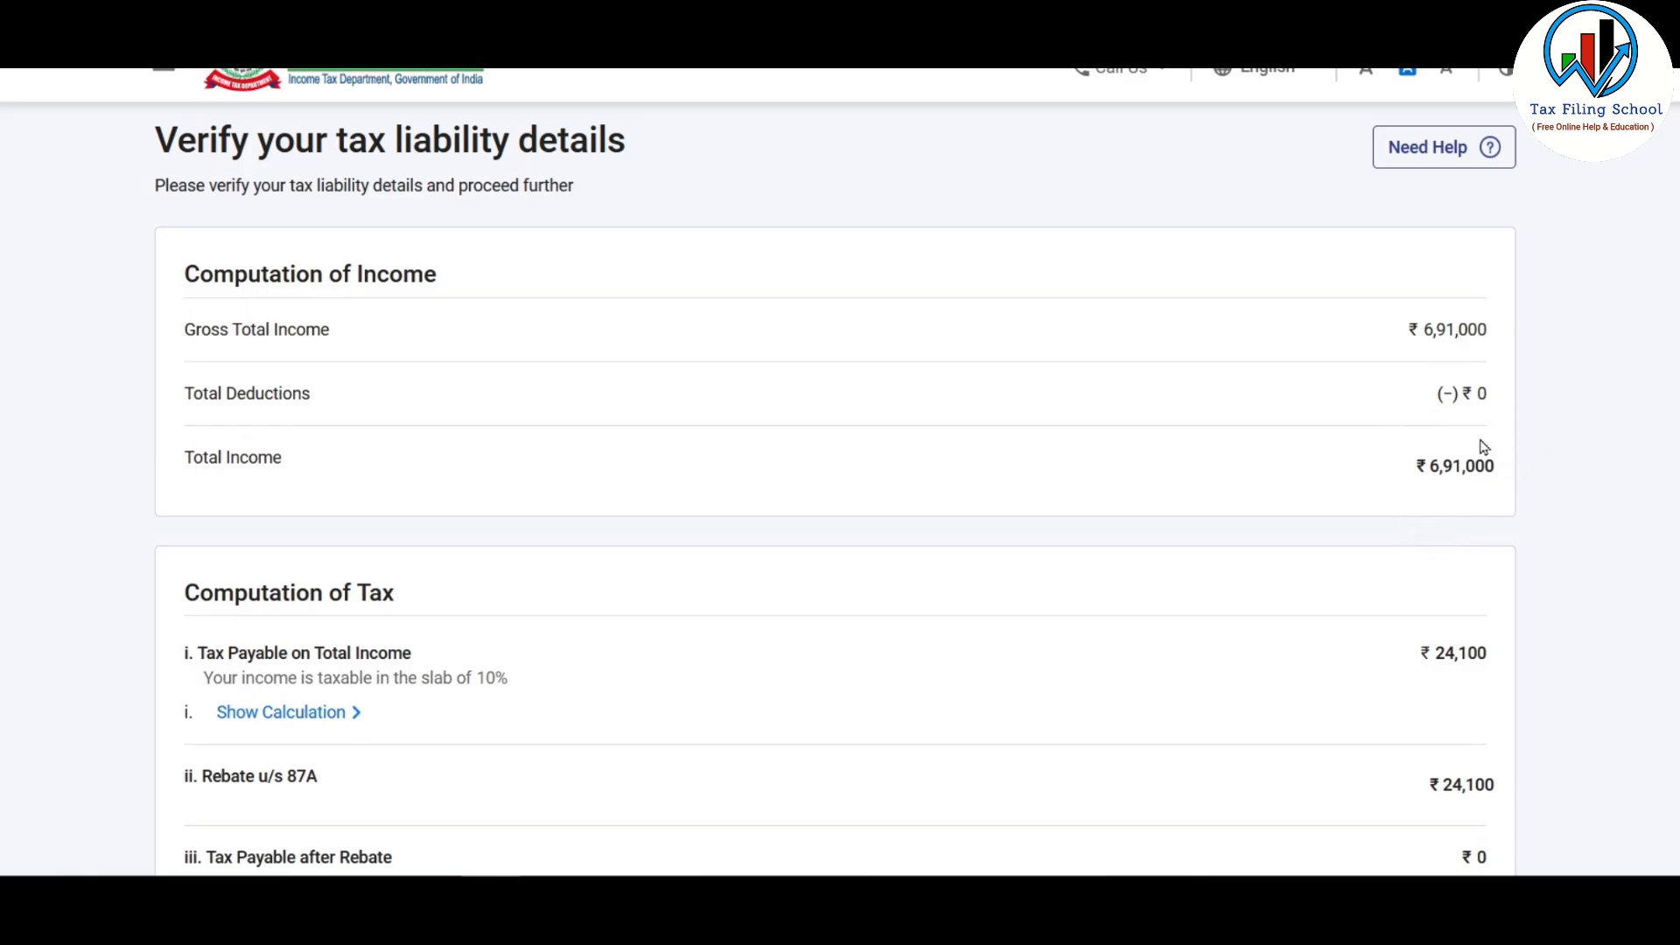
scroll(1318, 414, down, 3)
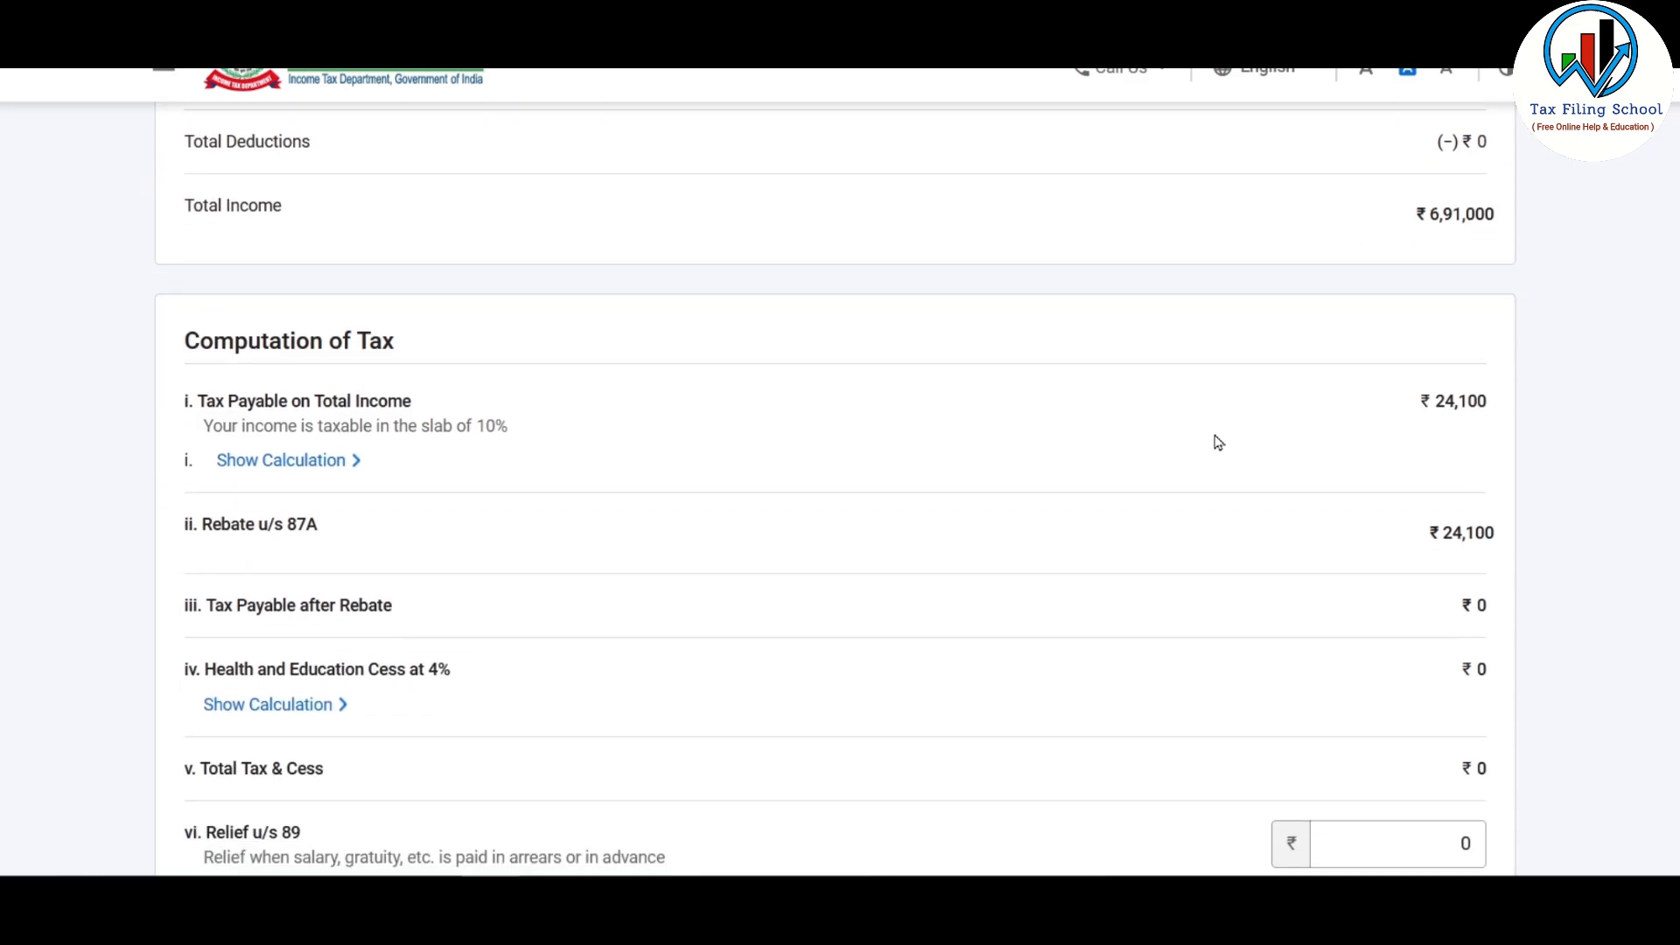
click(329, 468)
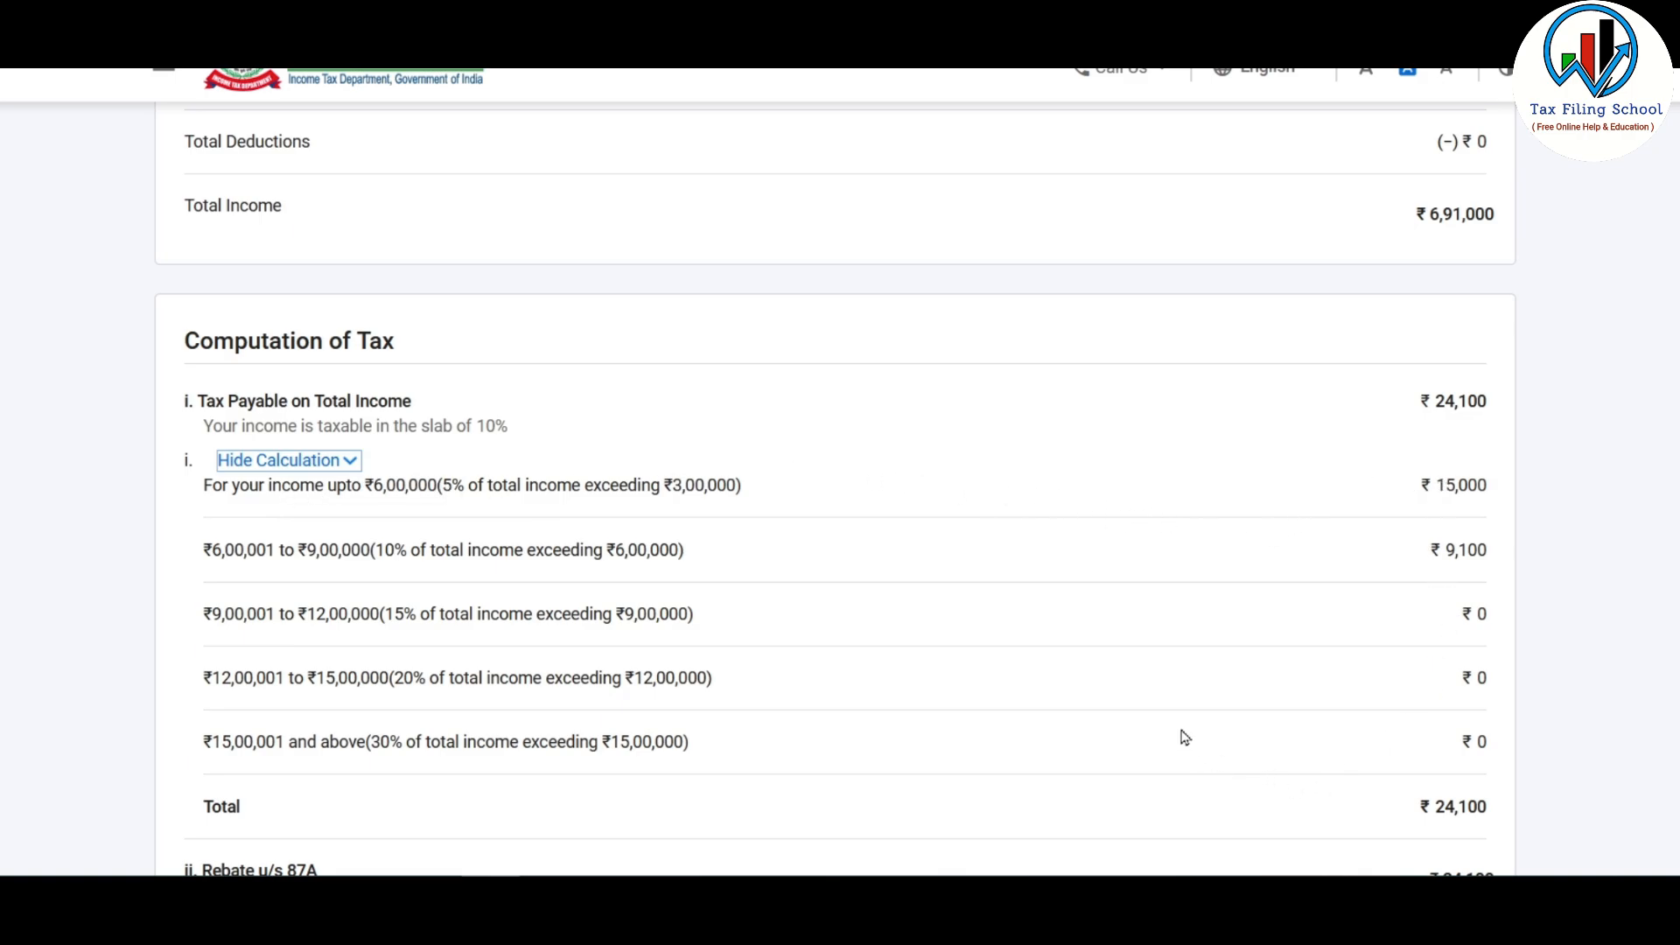
scroll(1183, 736, down, 3)
scroll(1182, 735, down, 3)
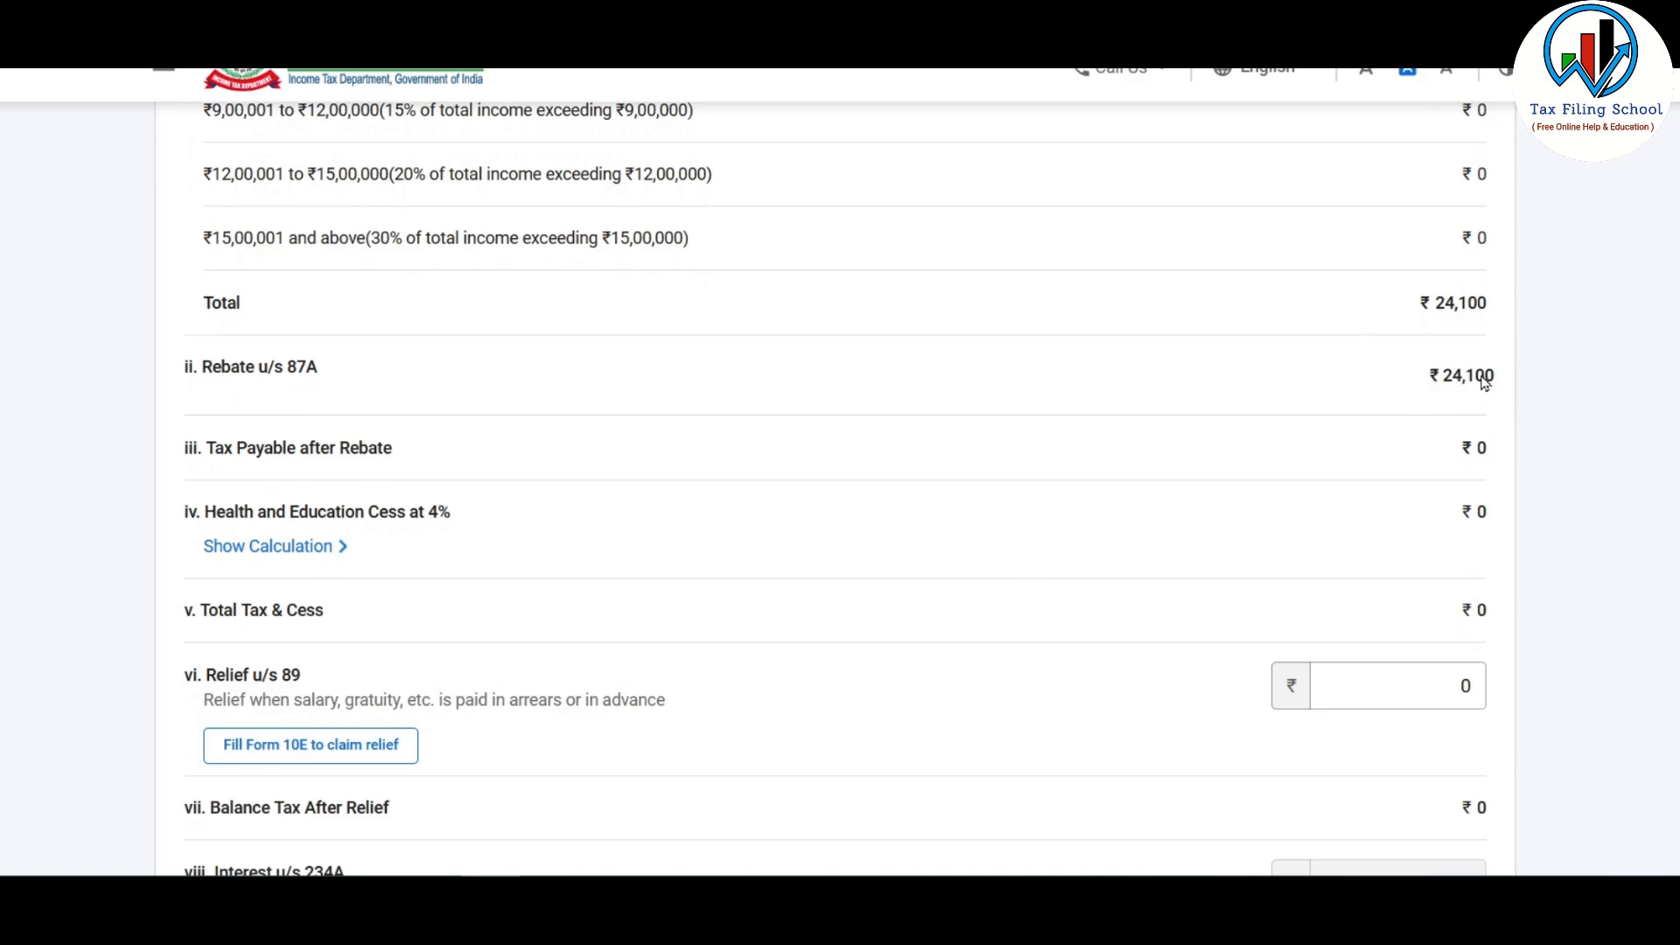
scroll(1484, 382, down, 4)
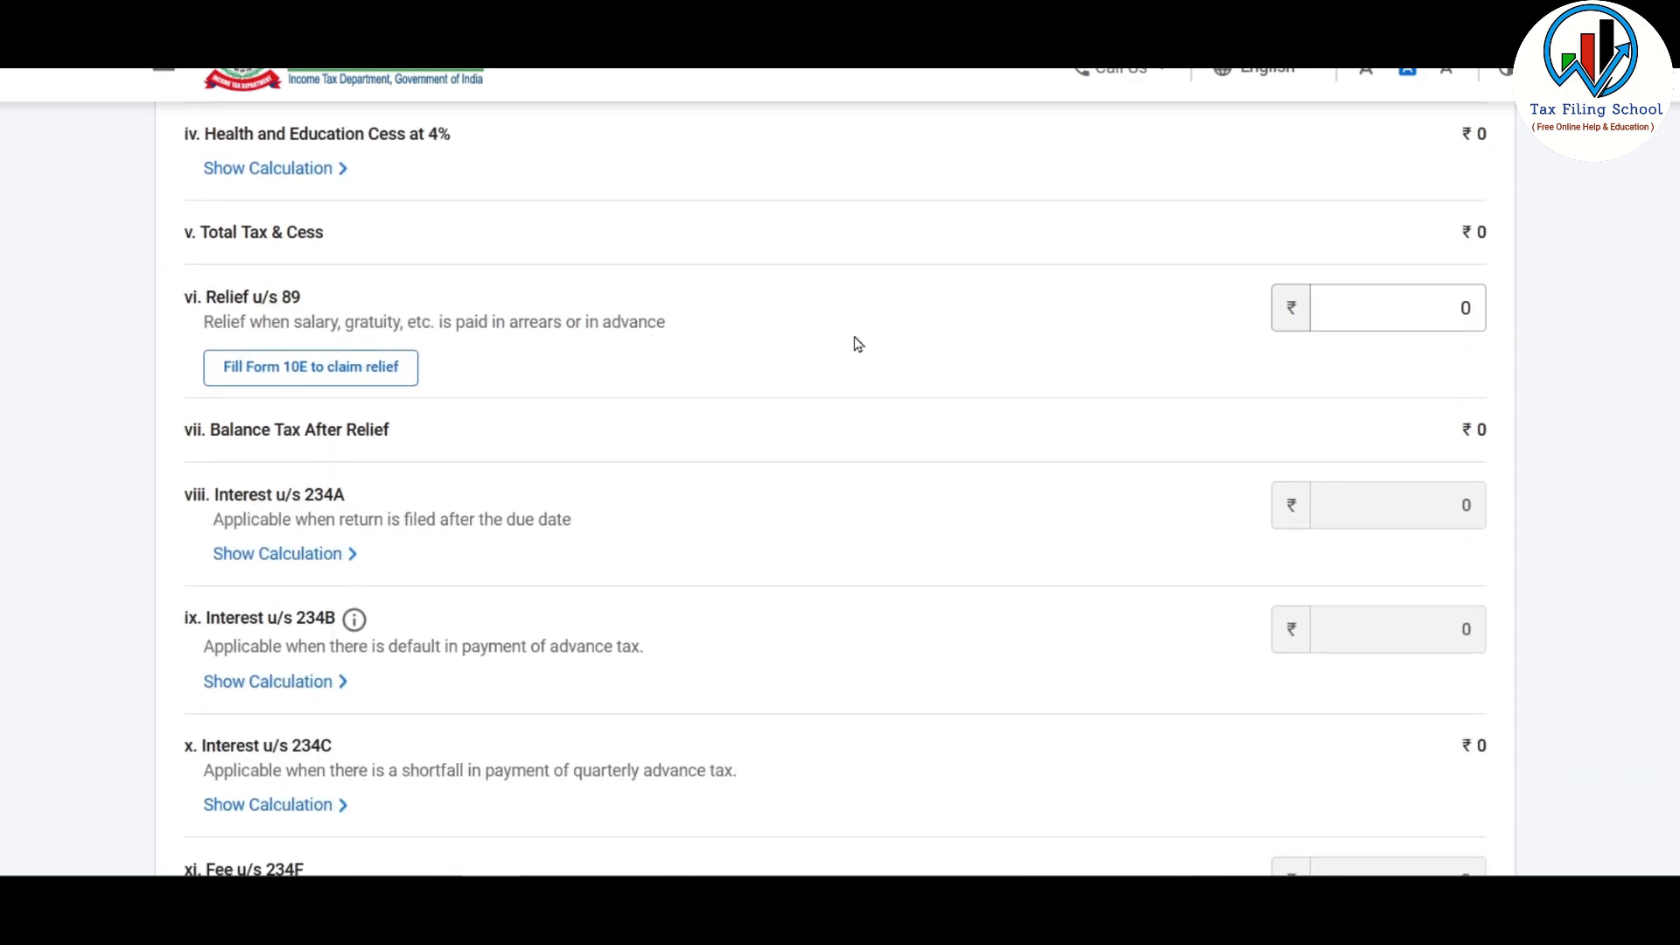
Step: Clear the Relief u/s 89 field and confirm the ₹0 tax liability
click(1383, 329)
key(BackSpace)
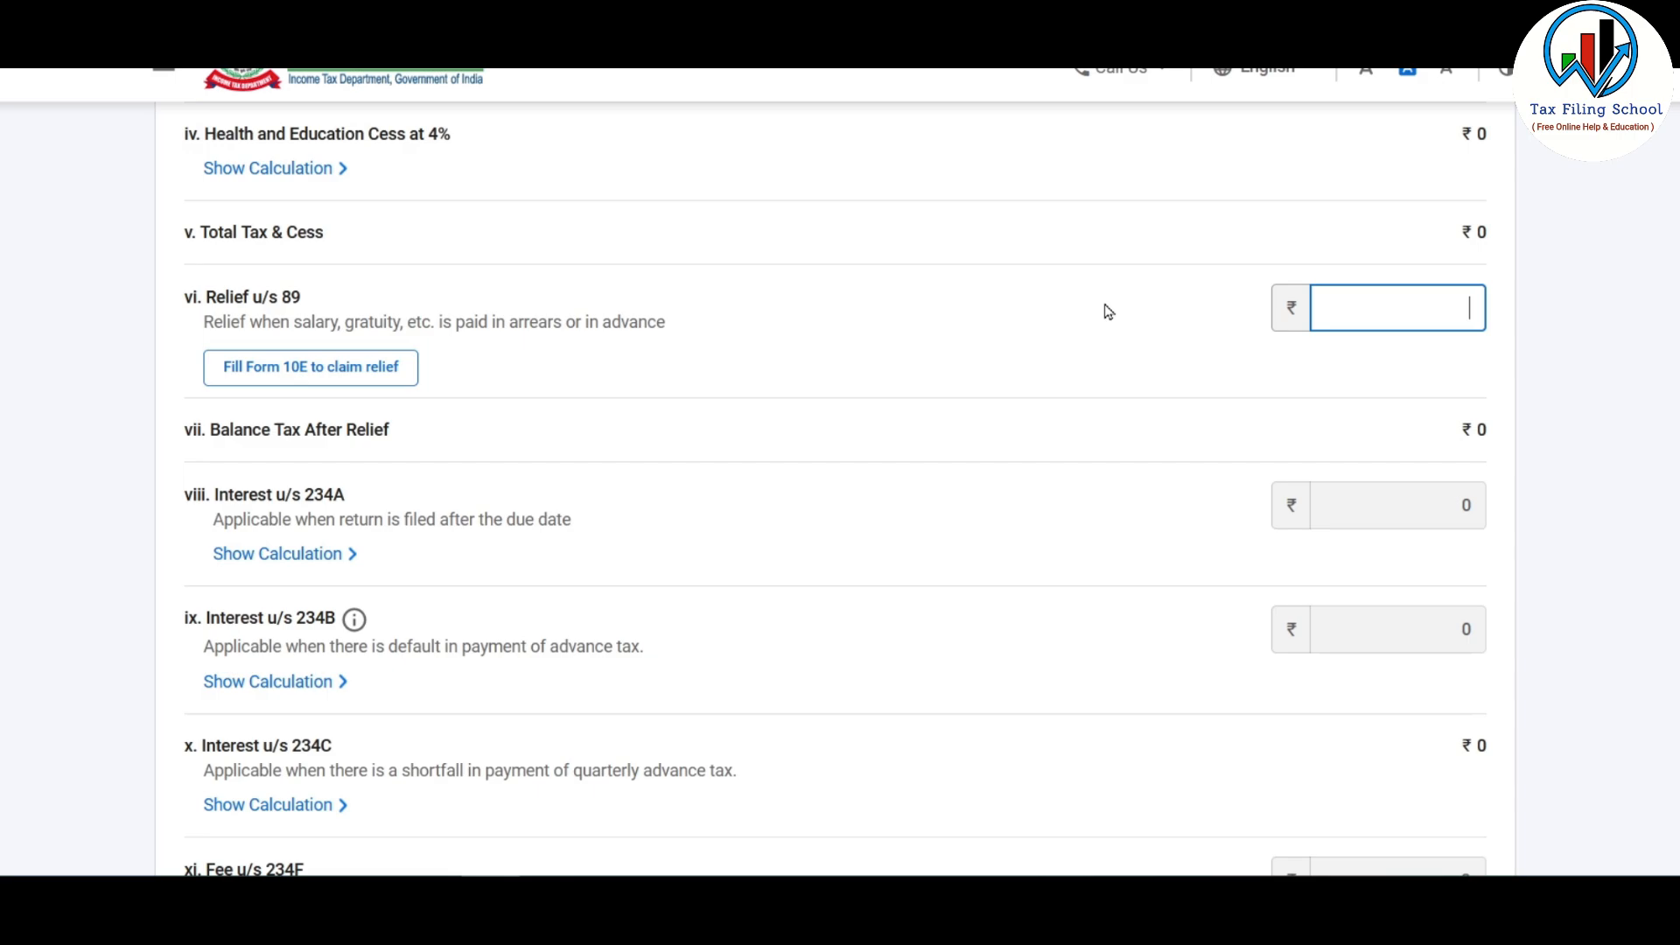
scroll(1108, 312, down, 3)
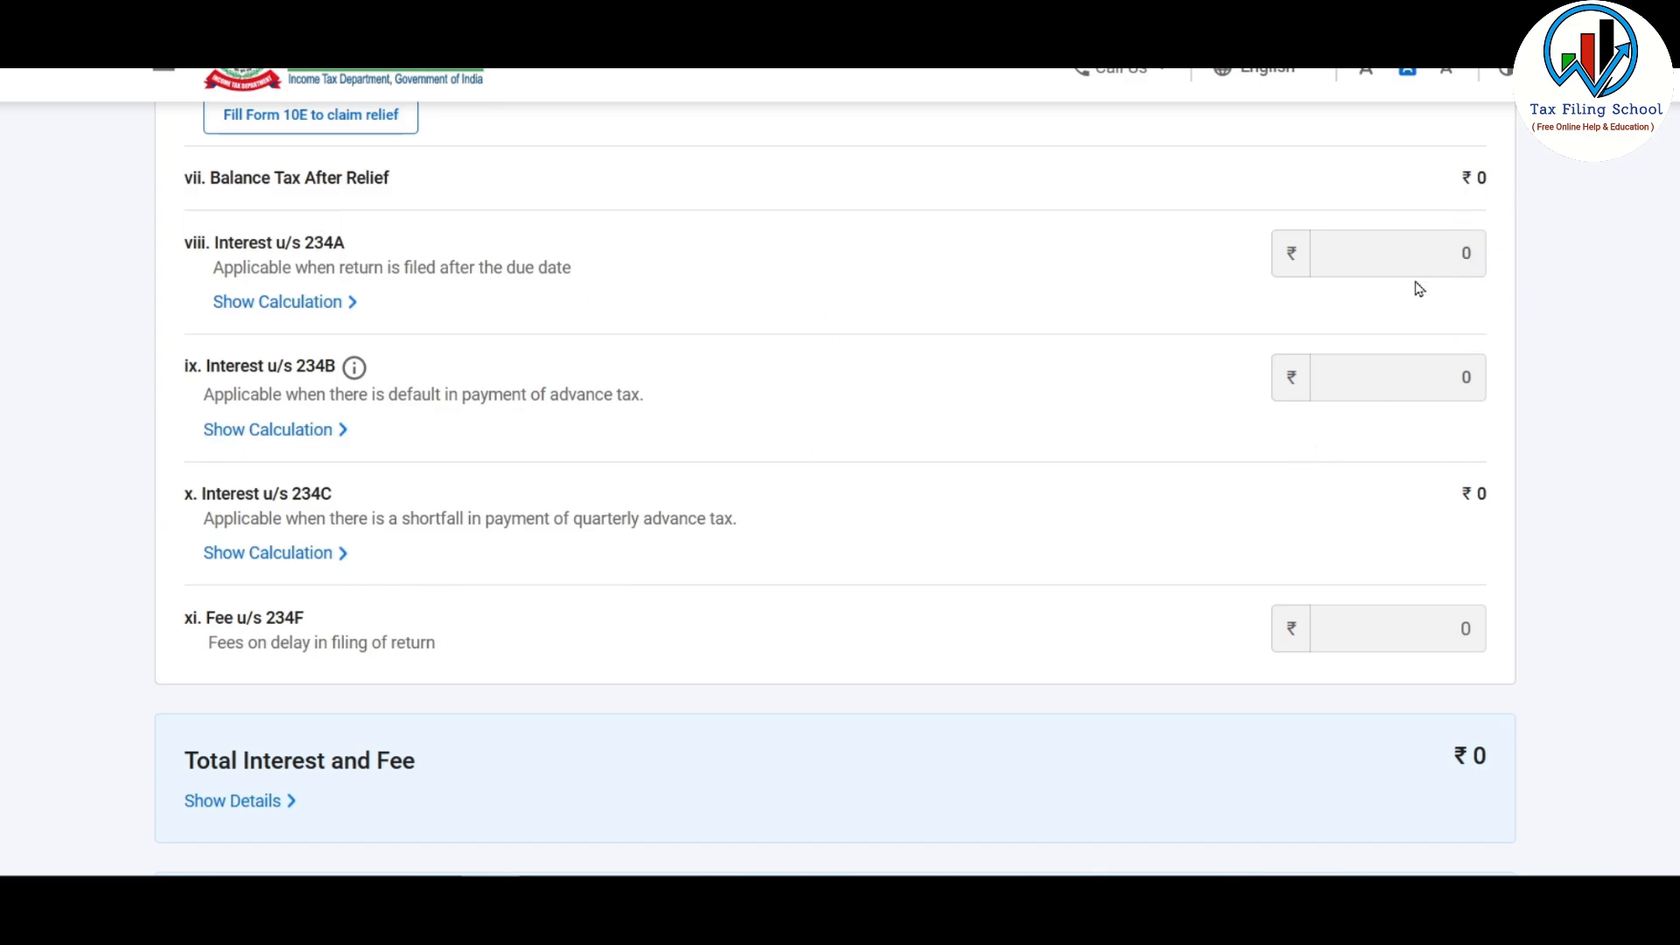
scroll(1362, 438, up, 1)
scroll(1361, 438, down, 3)
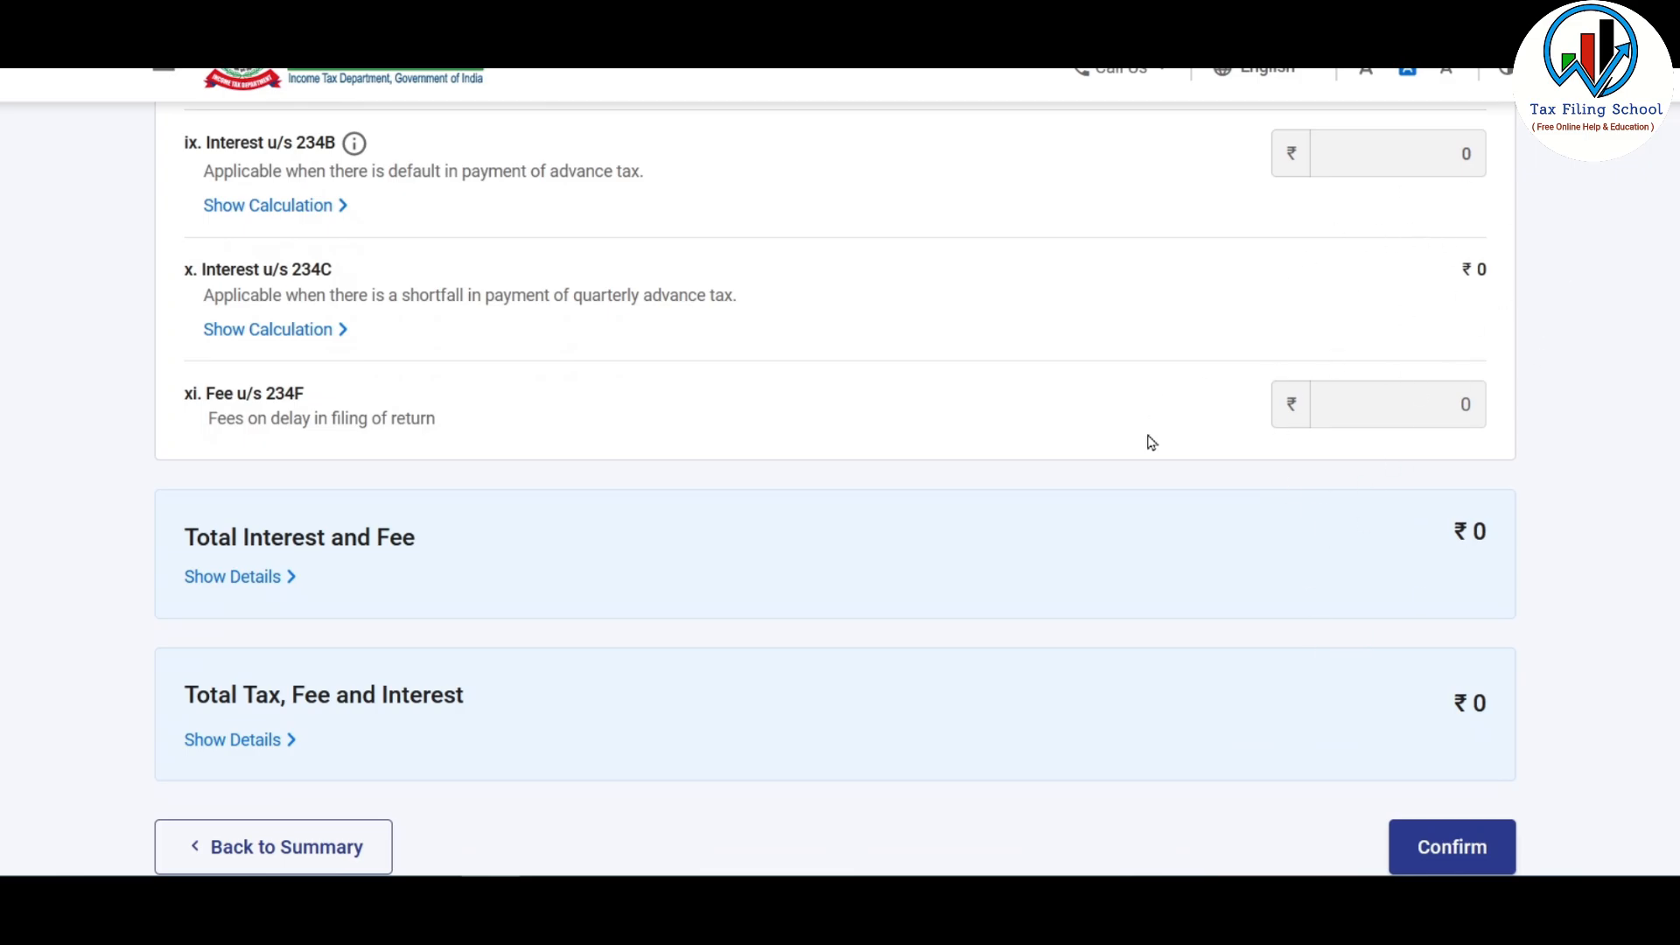
scroll(1151, 442, down, 3)
click(1457, 612)
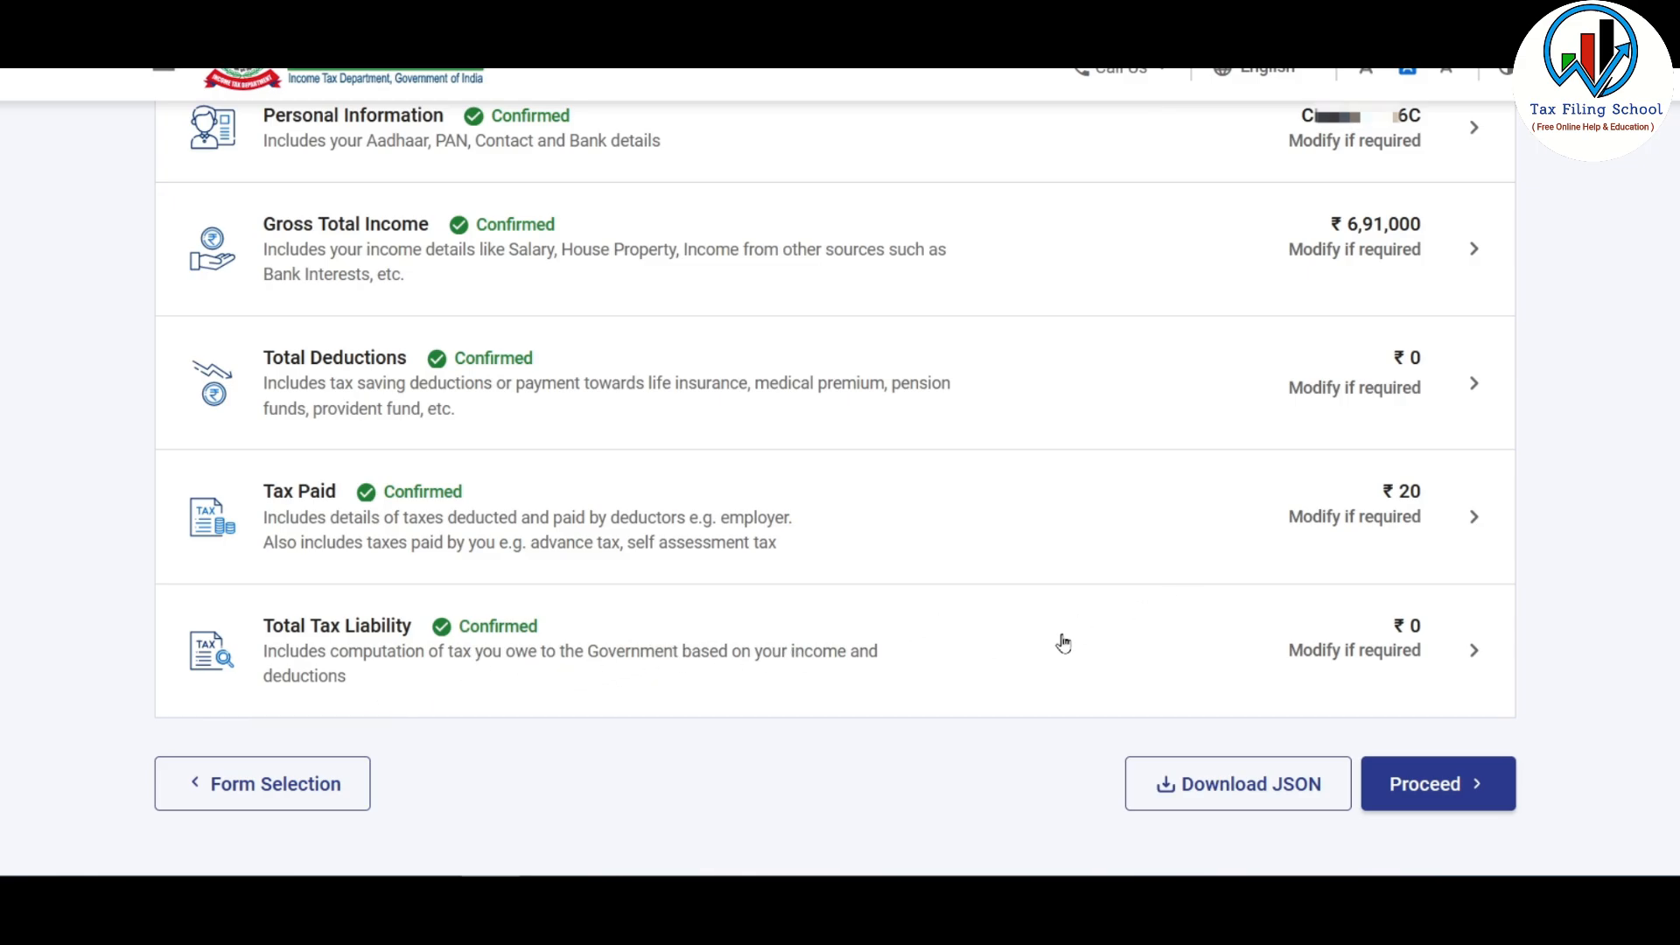
Step: Accept the verification declaration, preview the ITR-1 return and run validation with no errors
click(1462, 794)
scroll(1371, 656, down, 2)
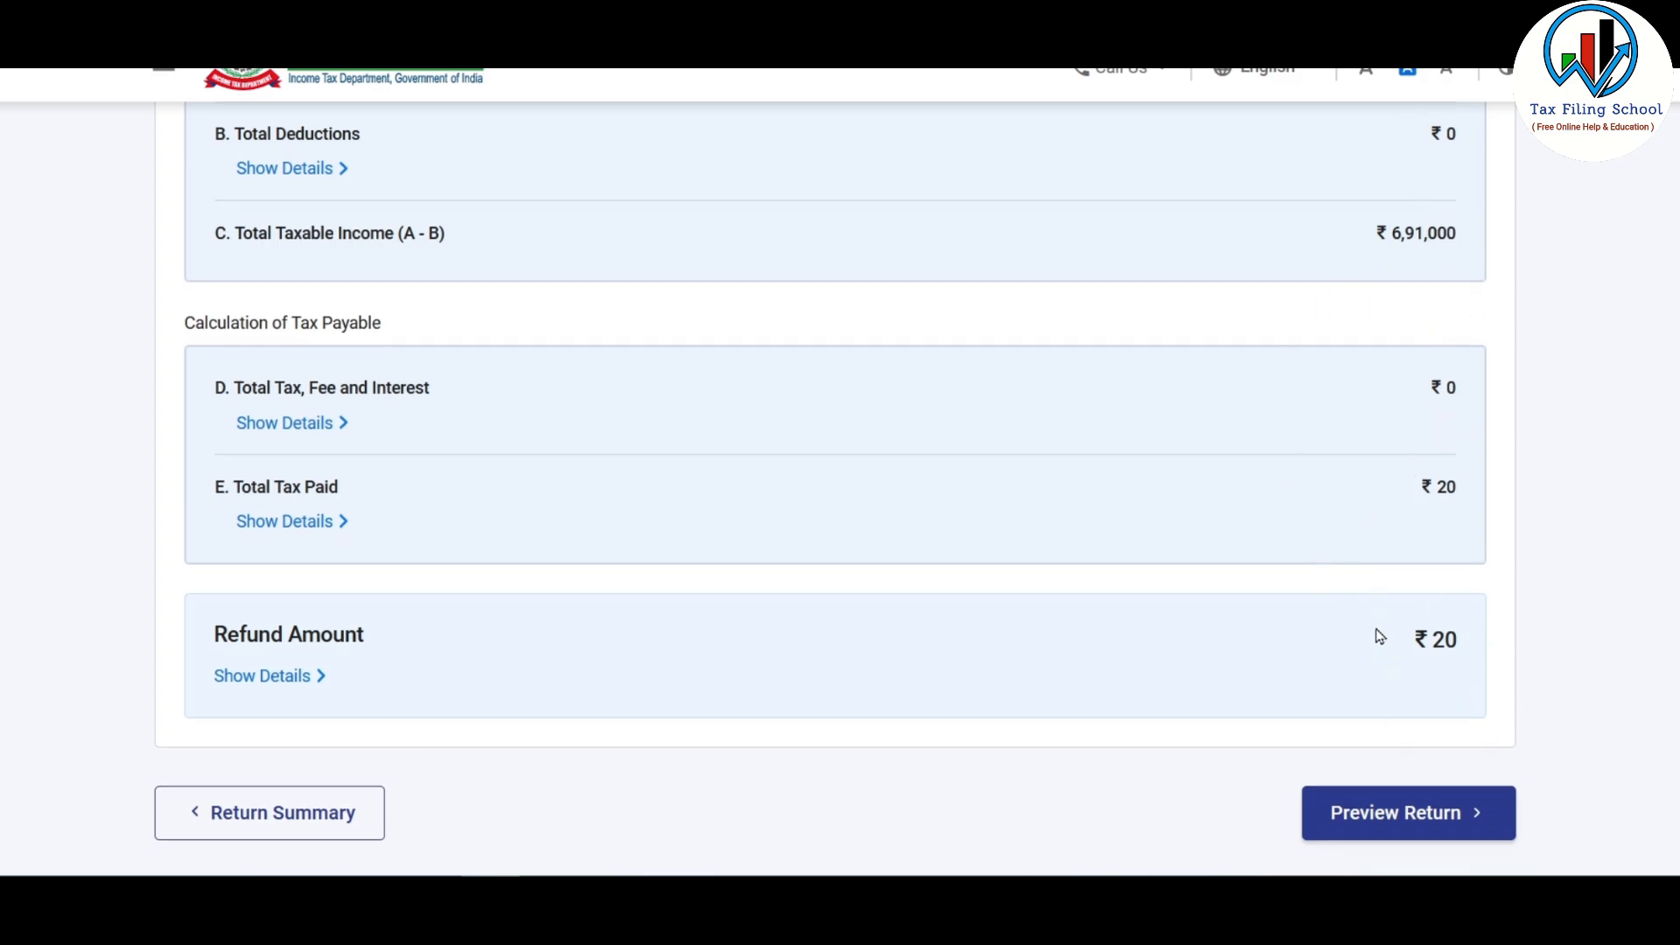
scroll(1378, 634, down, 2)
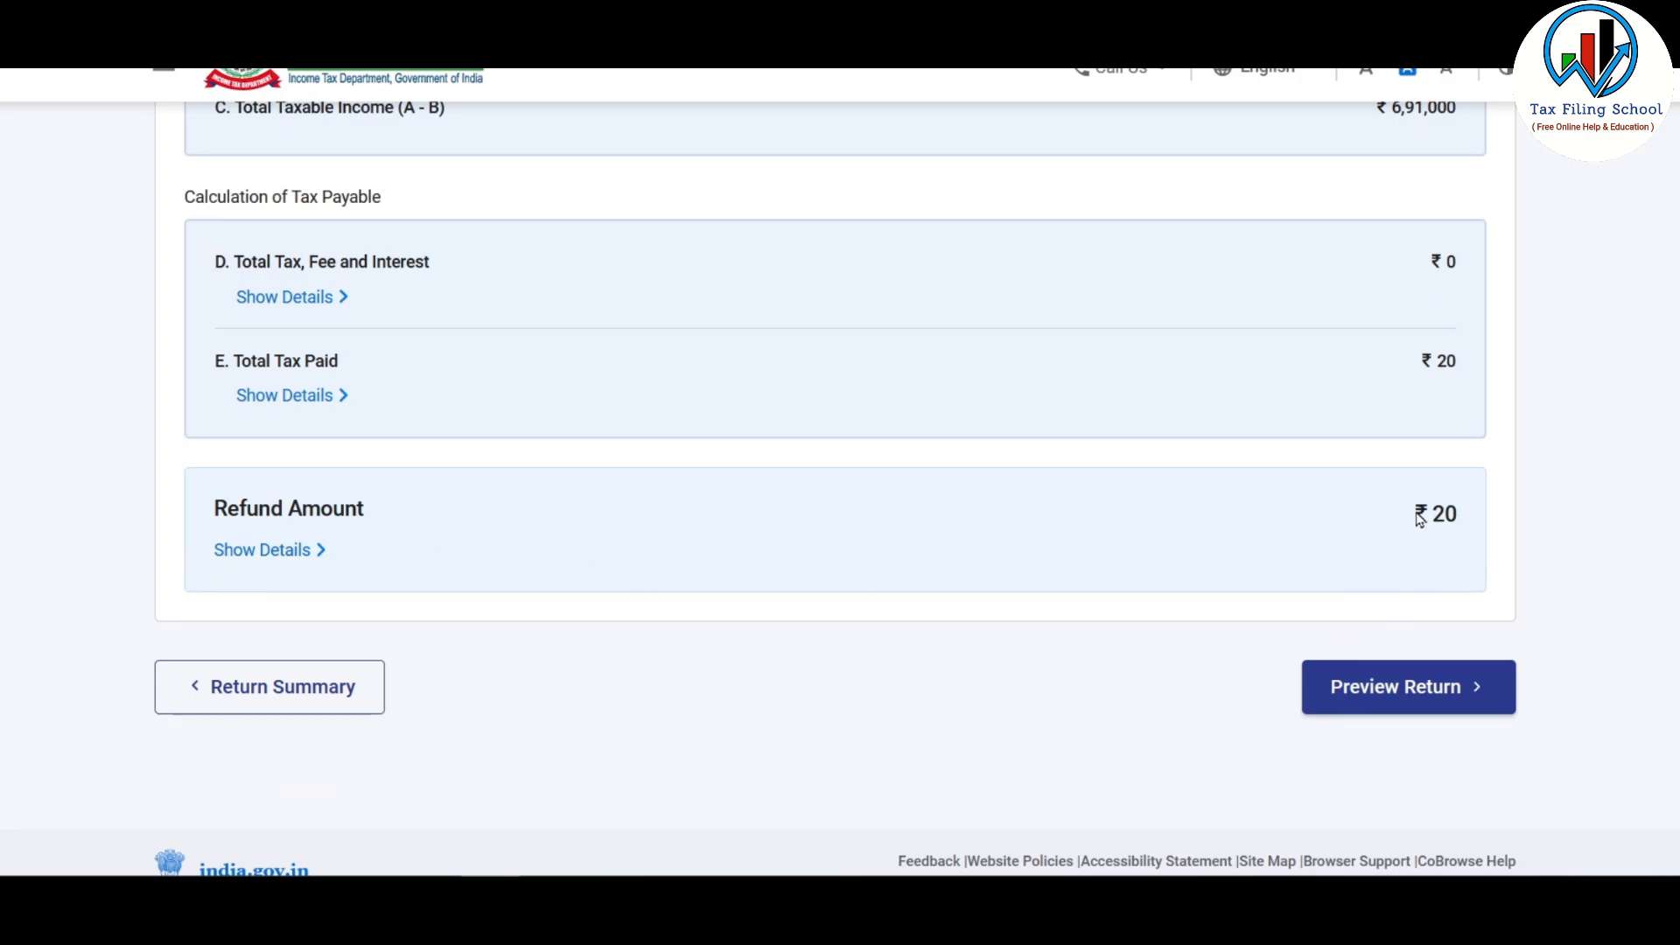
click(1460, 690)
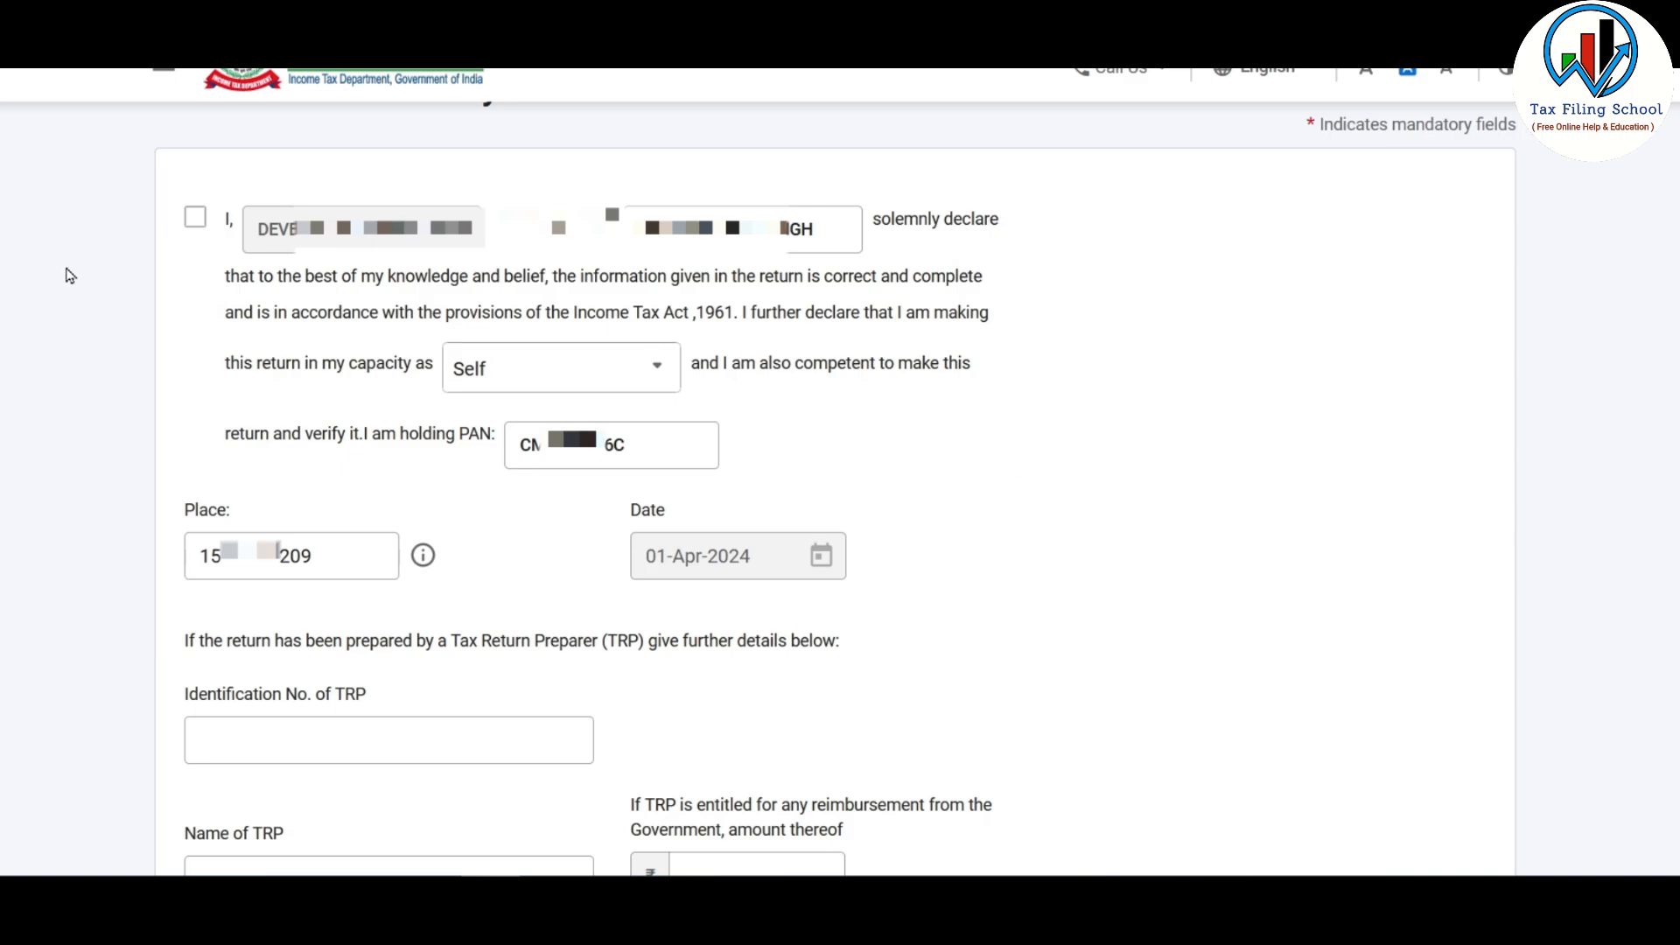
click(196, 219)
scroll(1293, 693, down, 5)
click(1449, 569)
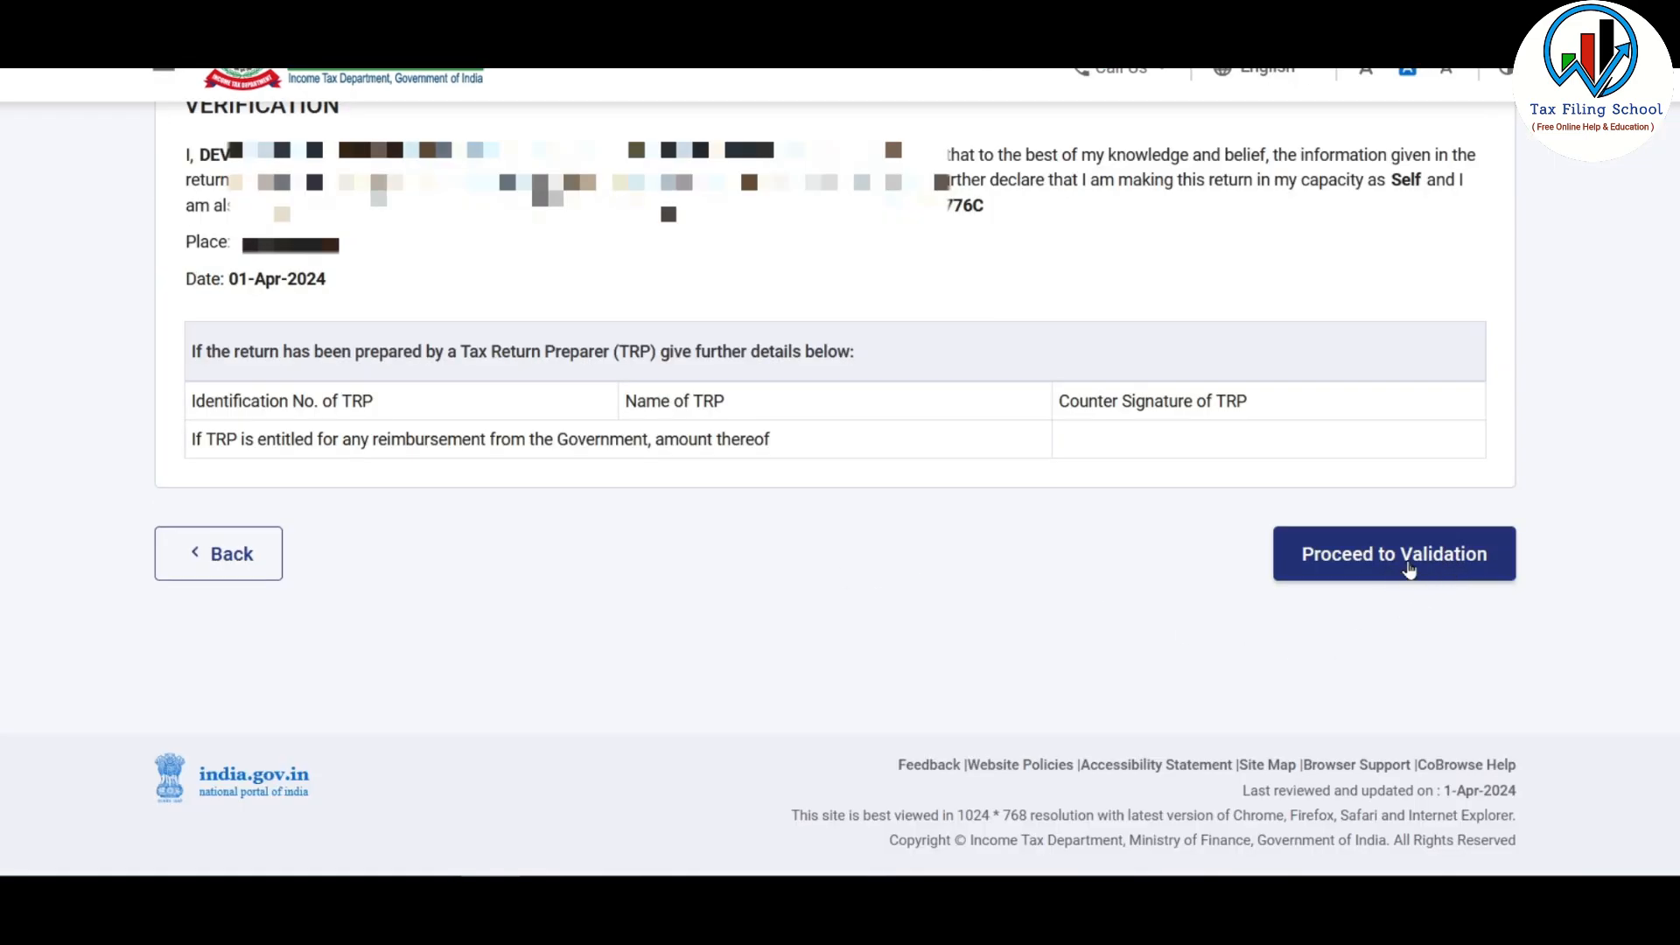
click(1427, 567)
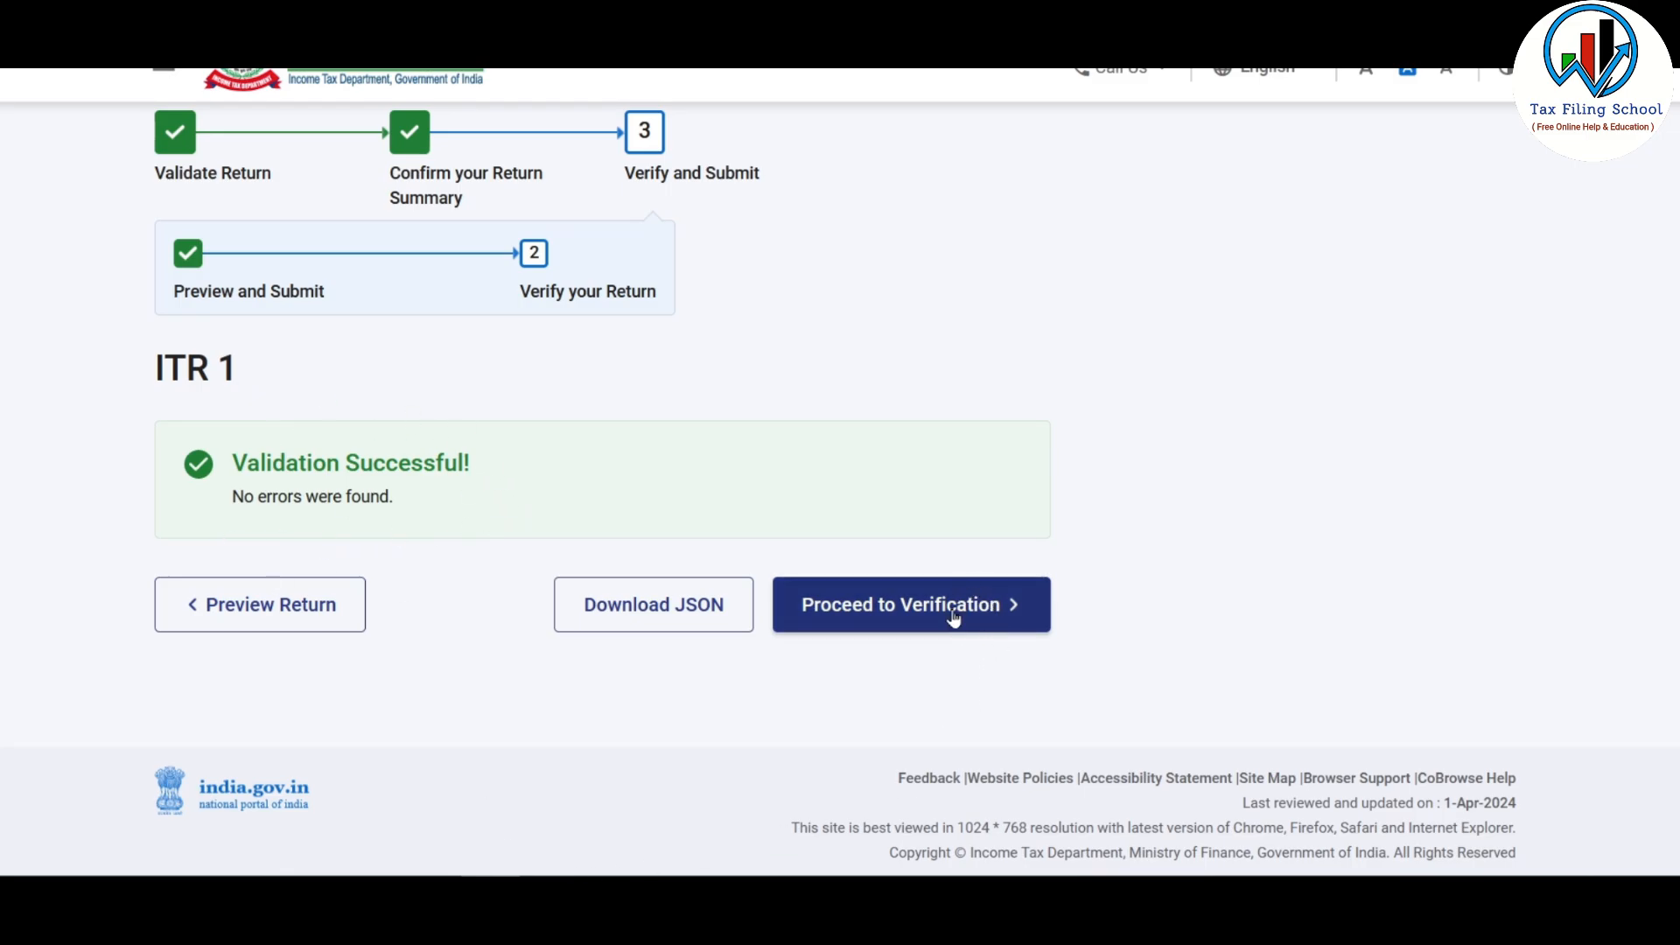
Step: Choose e-Verify Now using an OTP sent to the Aadhaar-registered mobile number
click(983, 619)
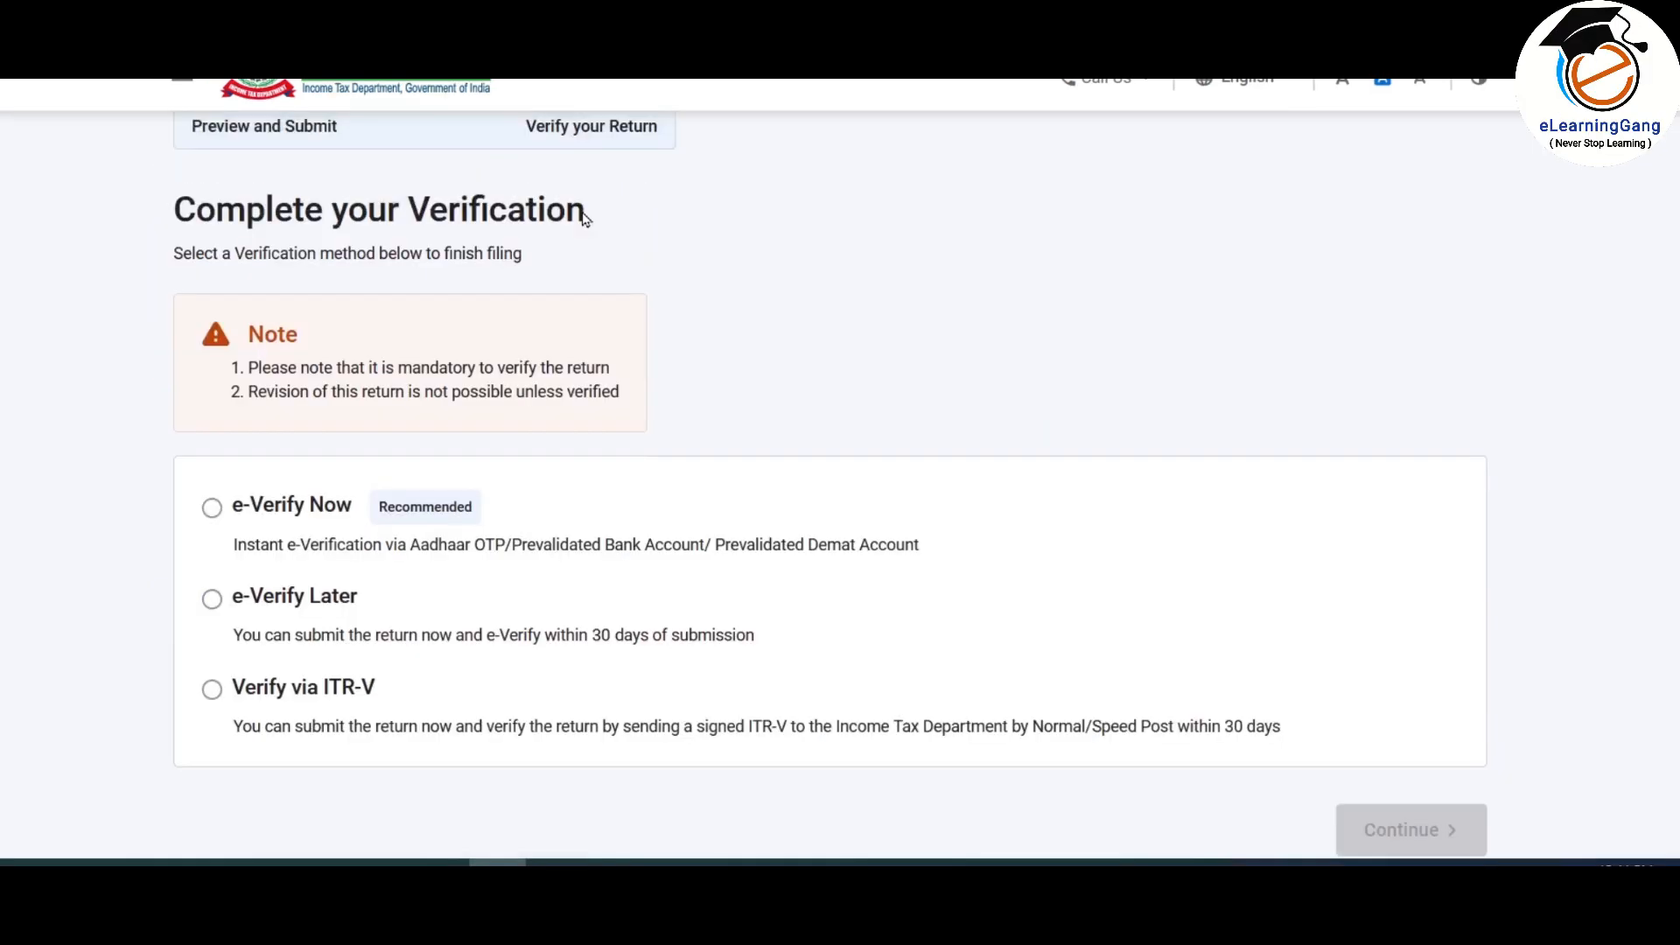
scroll(560, 223, down, 2)
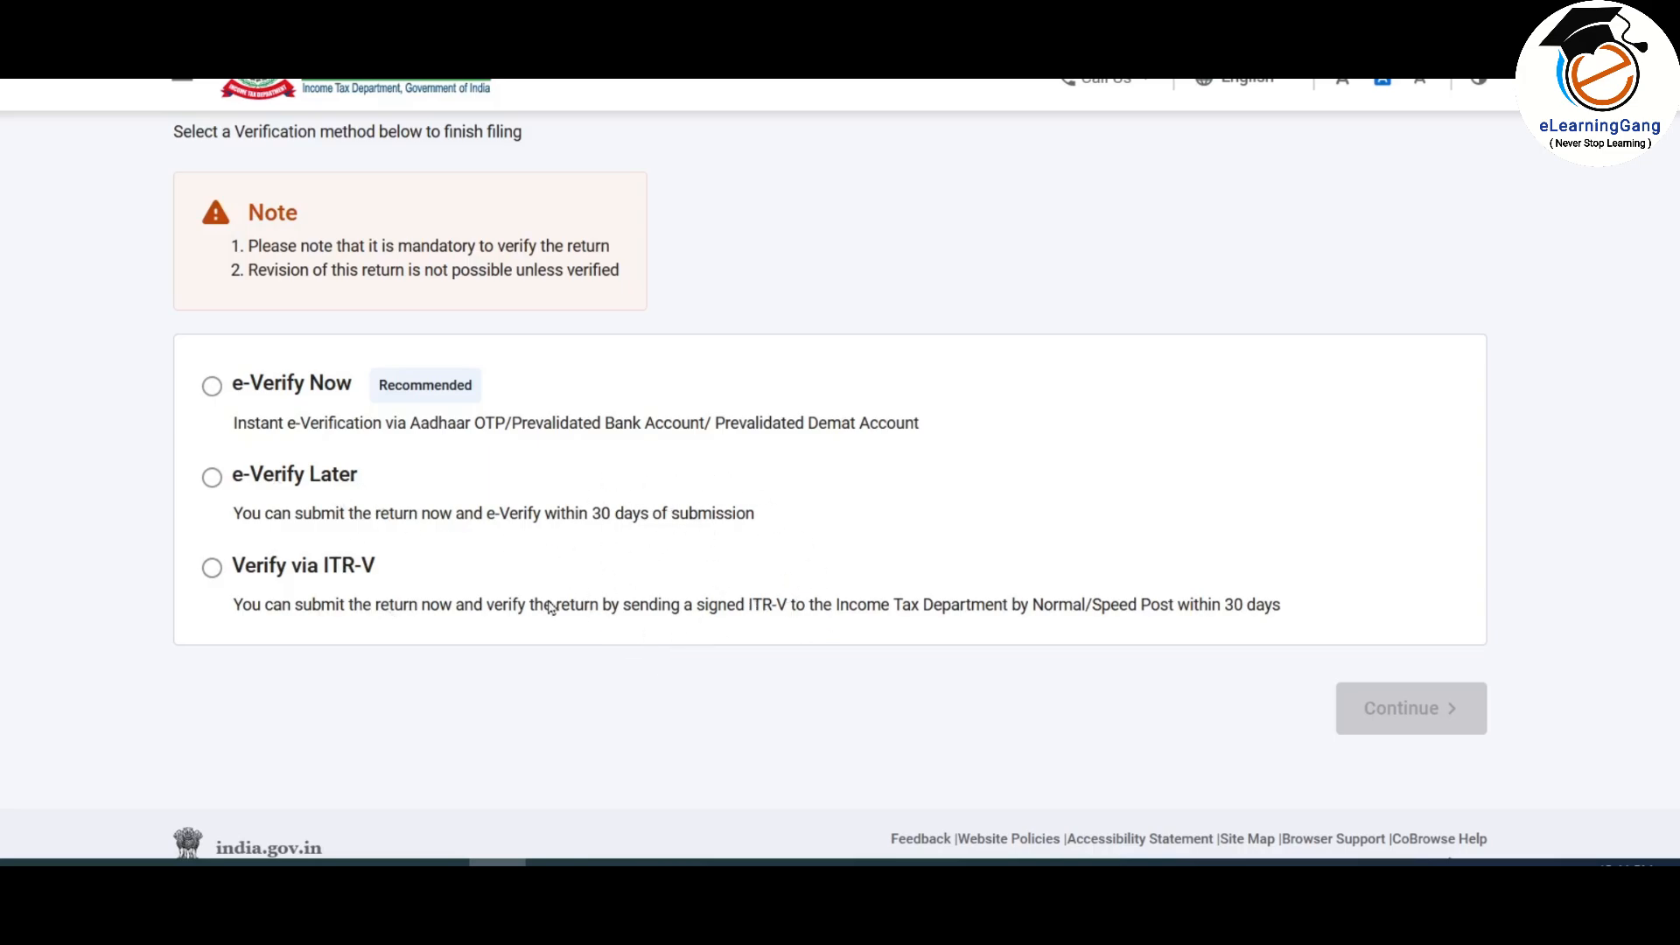
click(213, 390)
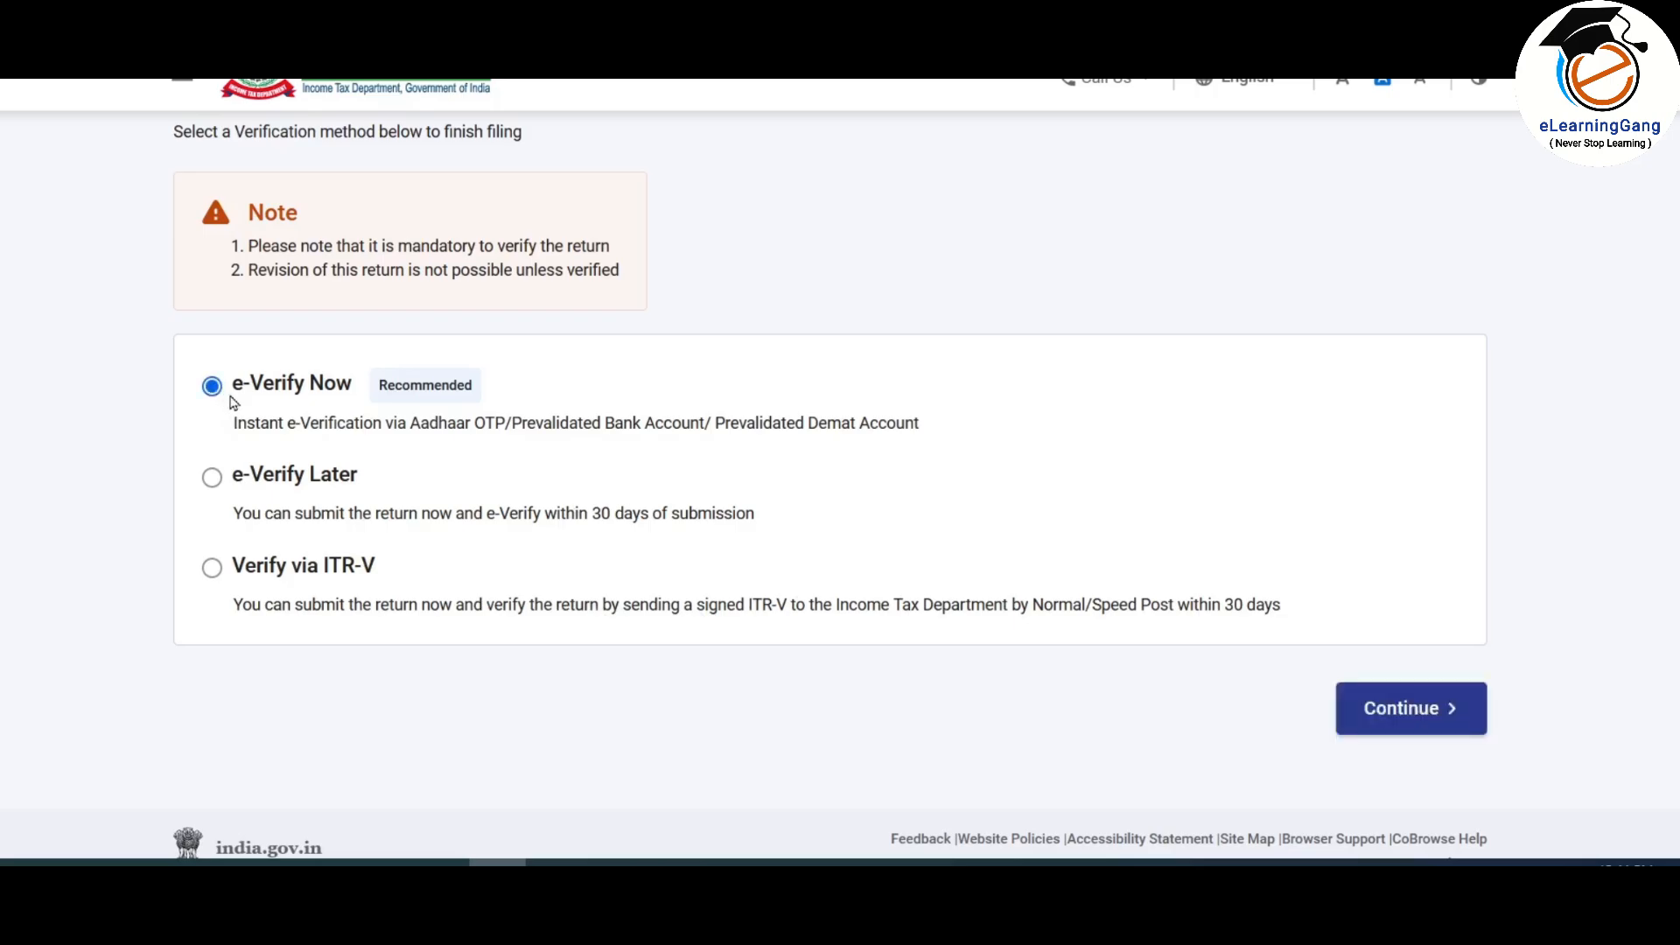
click(1403, 724)
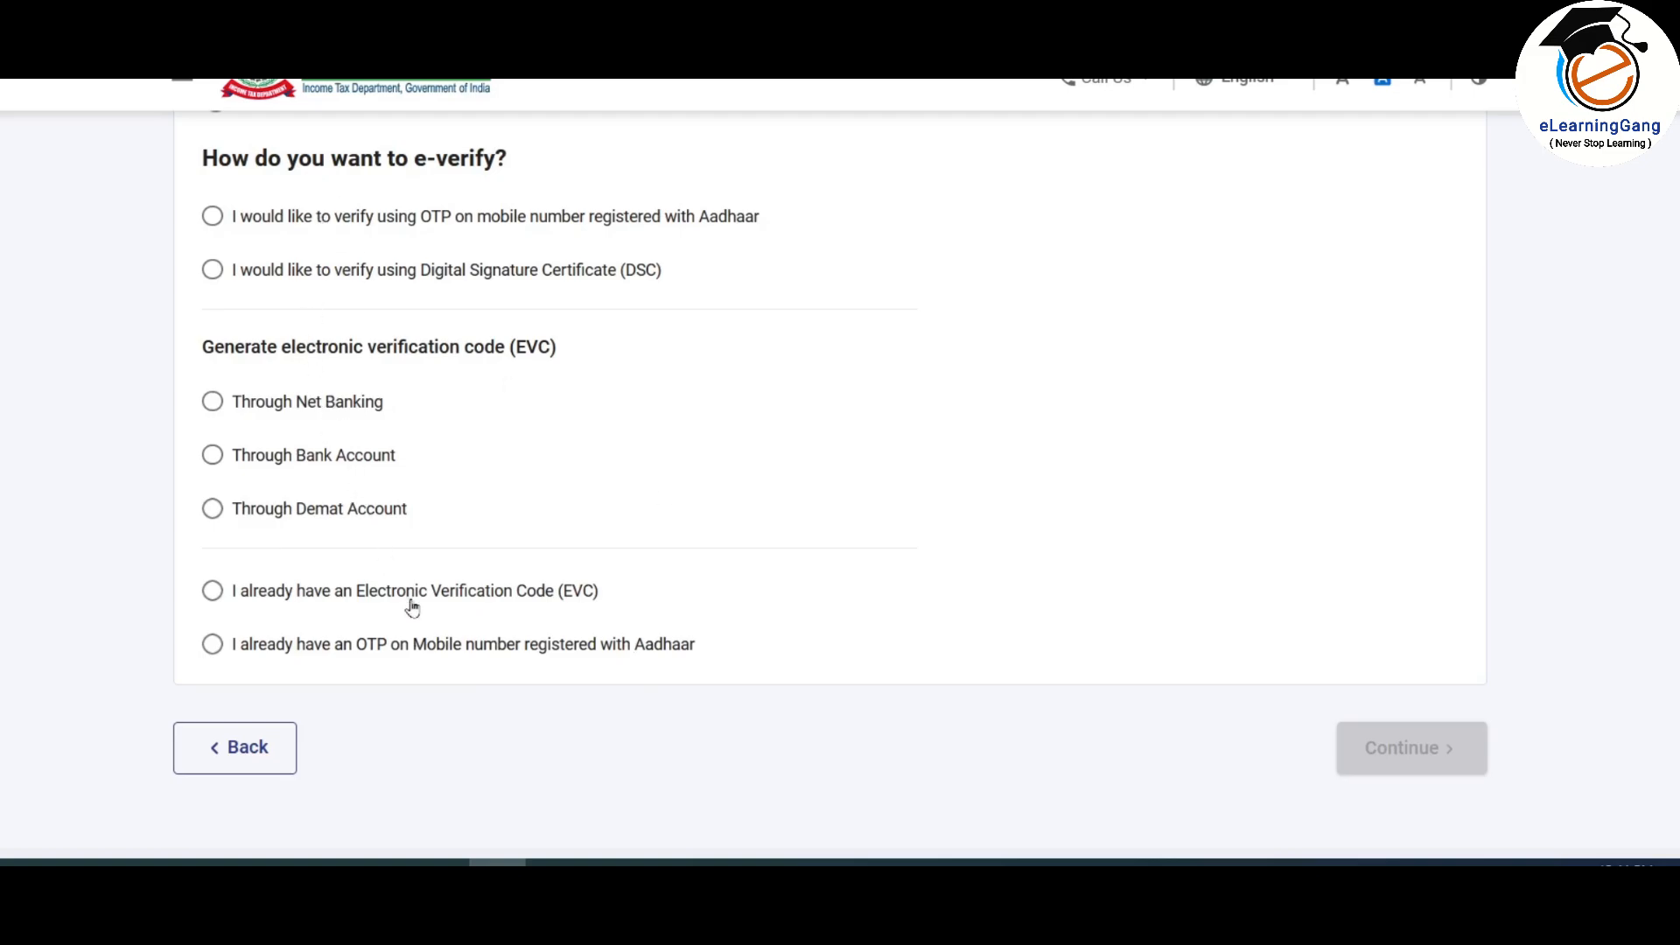
click(213, 216)
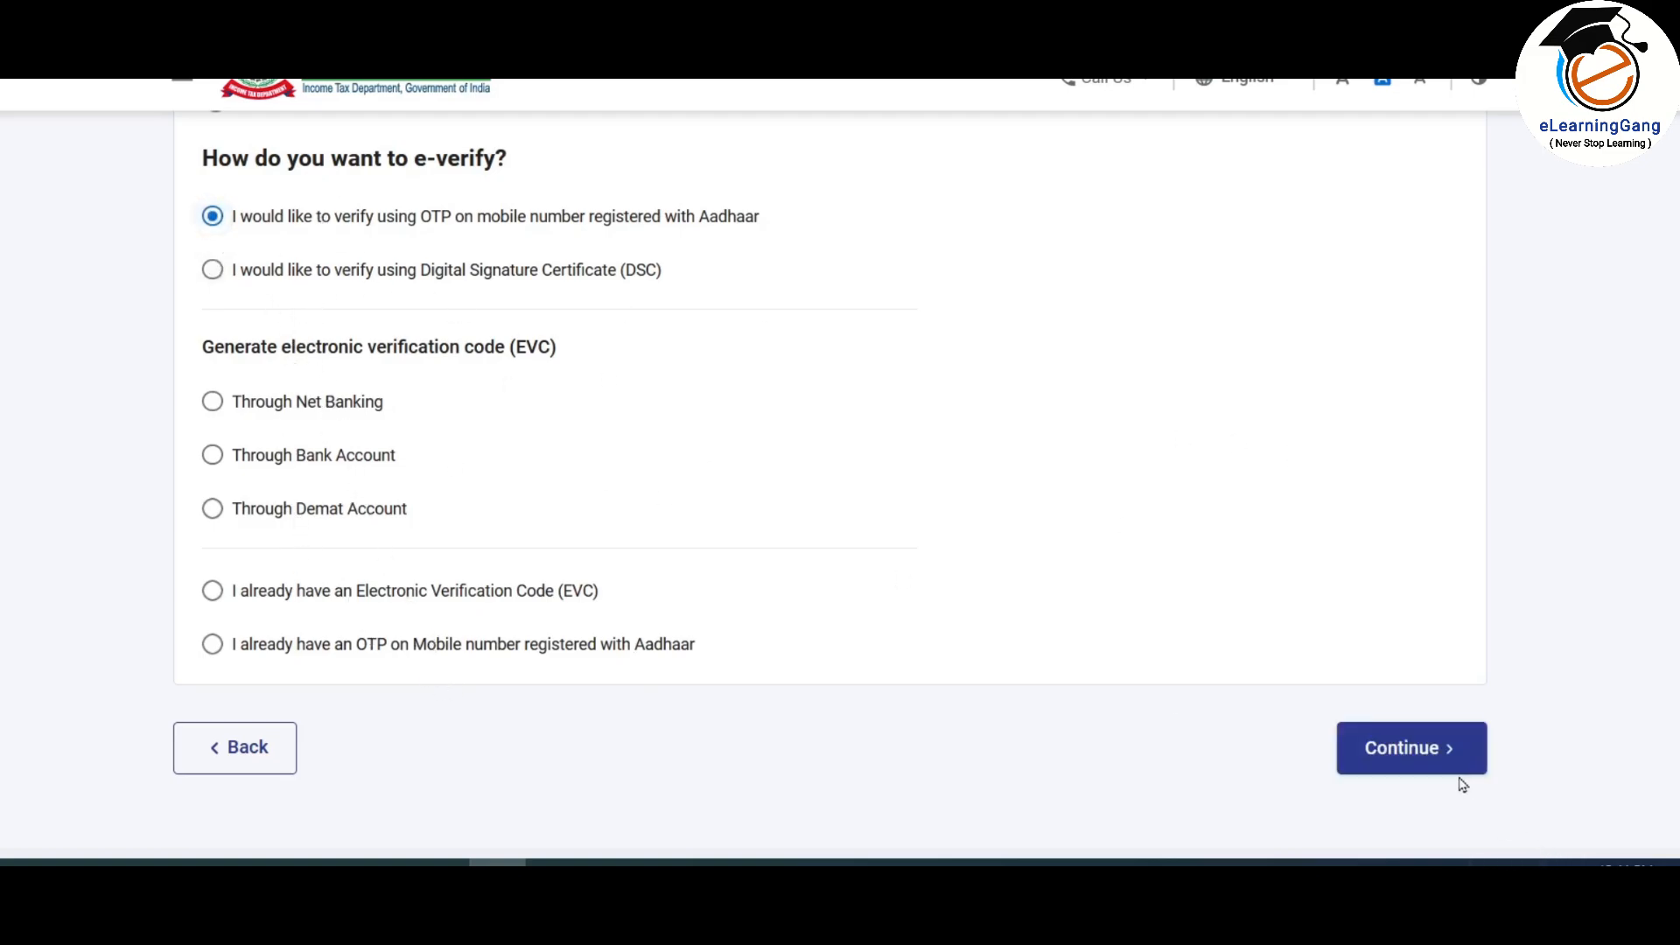
click(1402, 748)
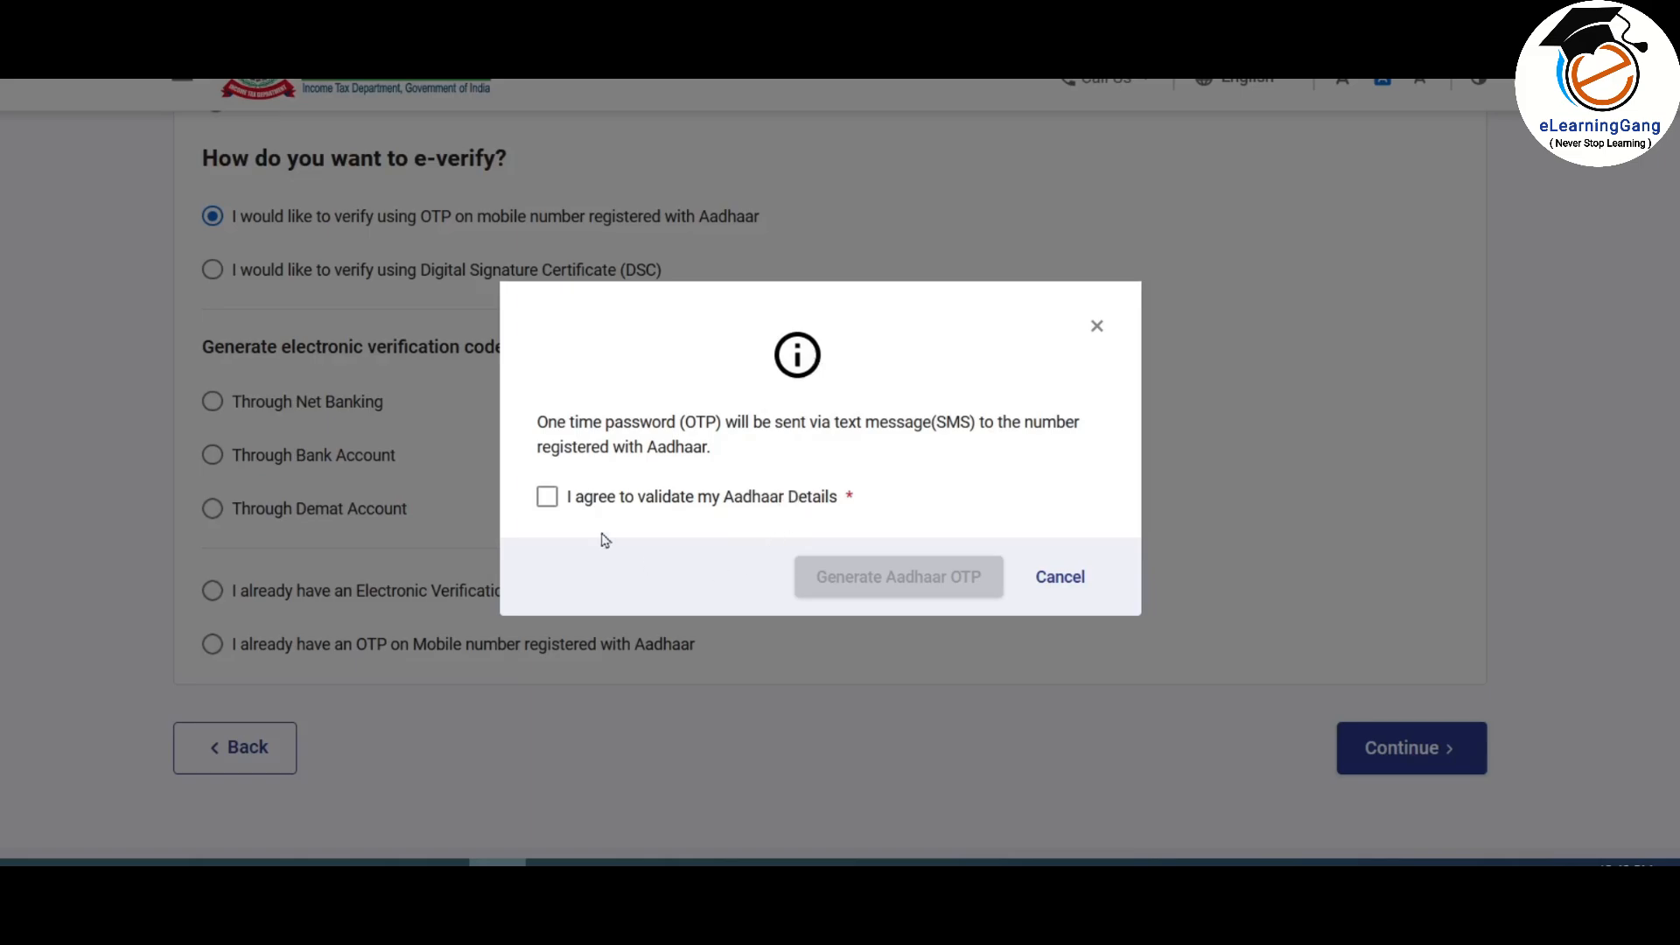
Step: Give Aadhaar consent, enter and validate the OTP, submit the return and download the receipt
click(547, 498)
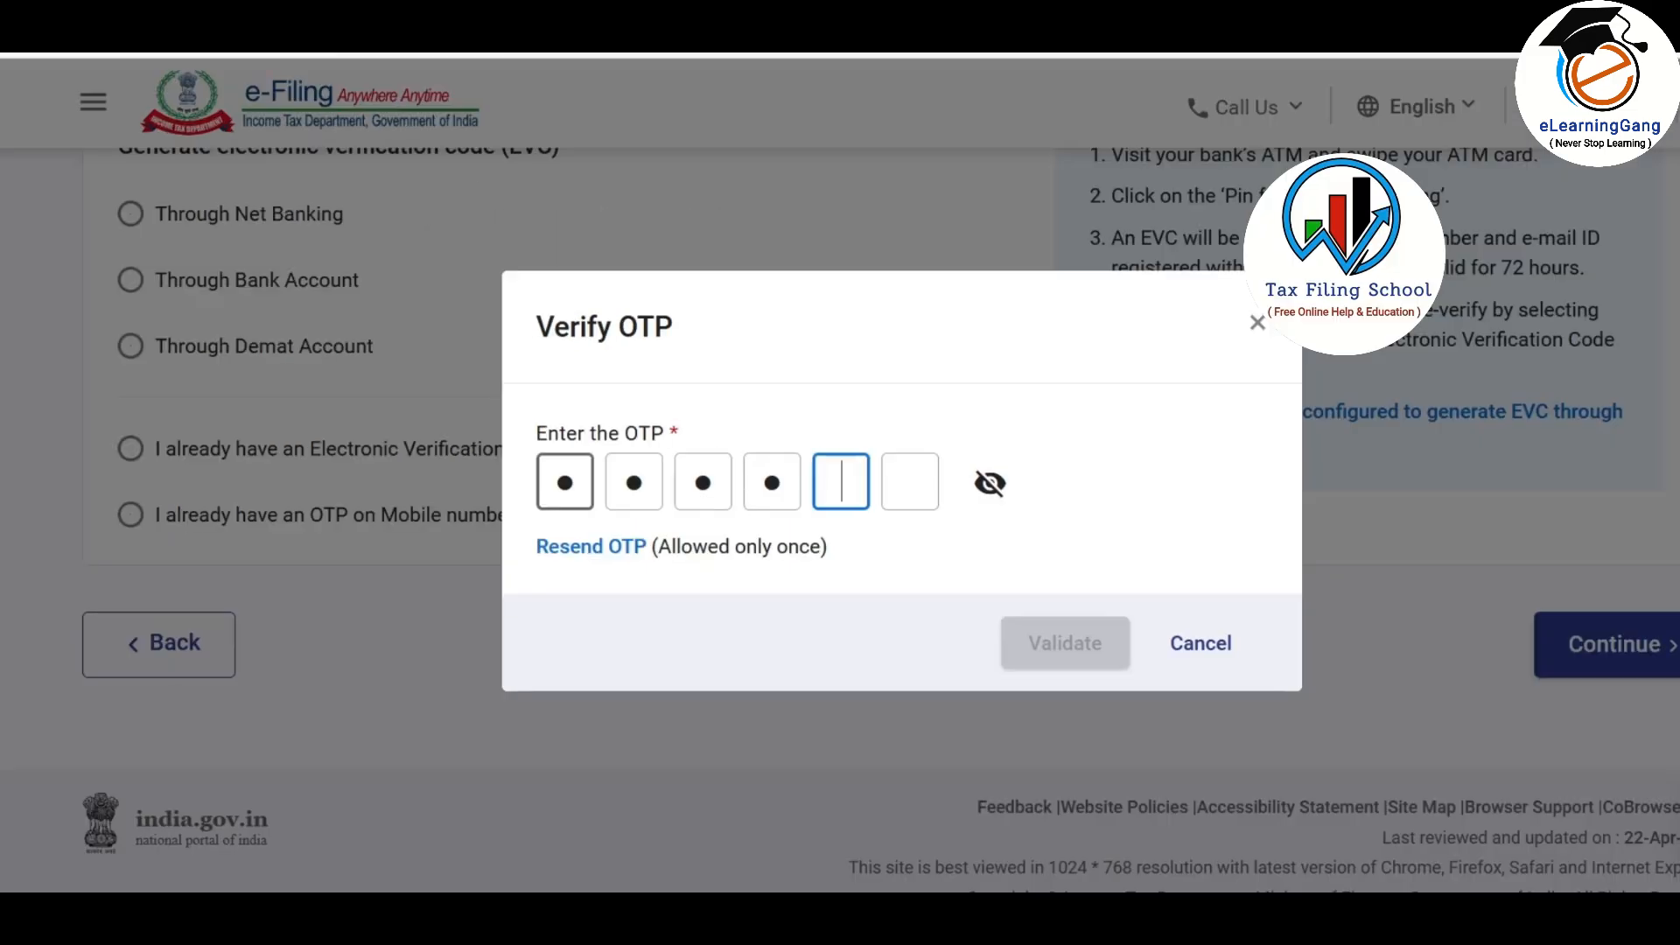
text(00)
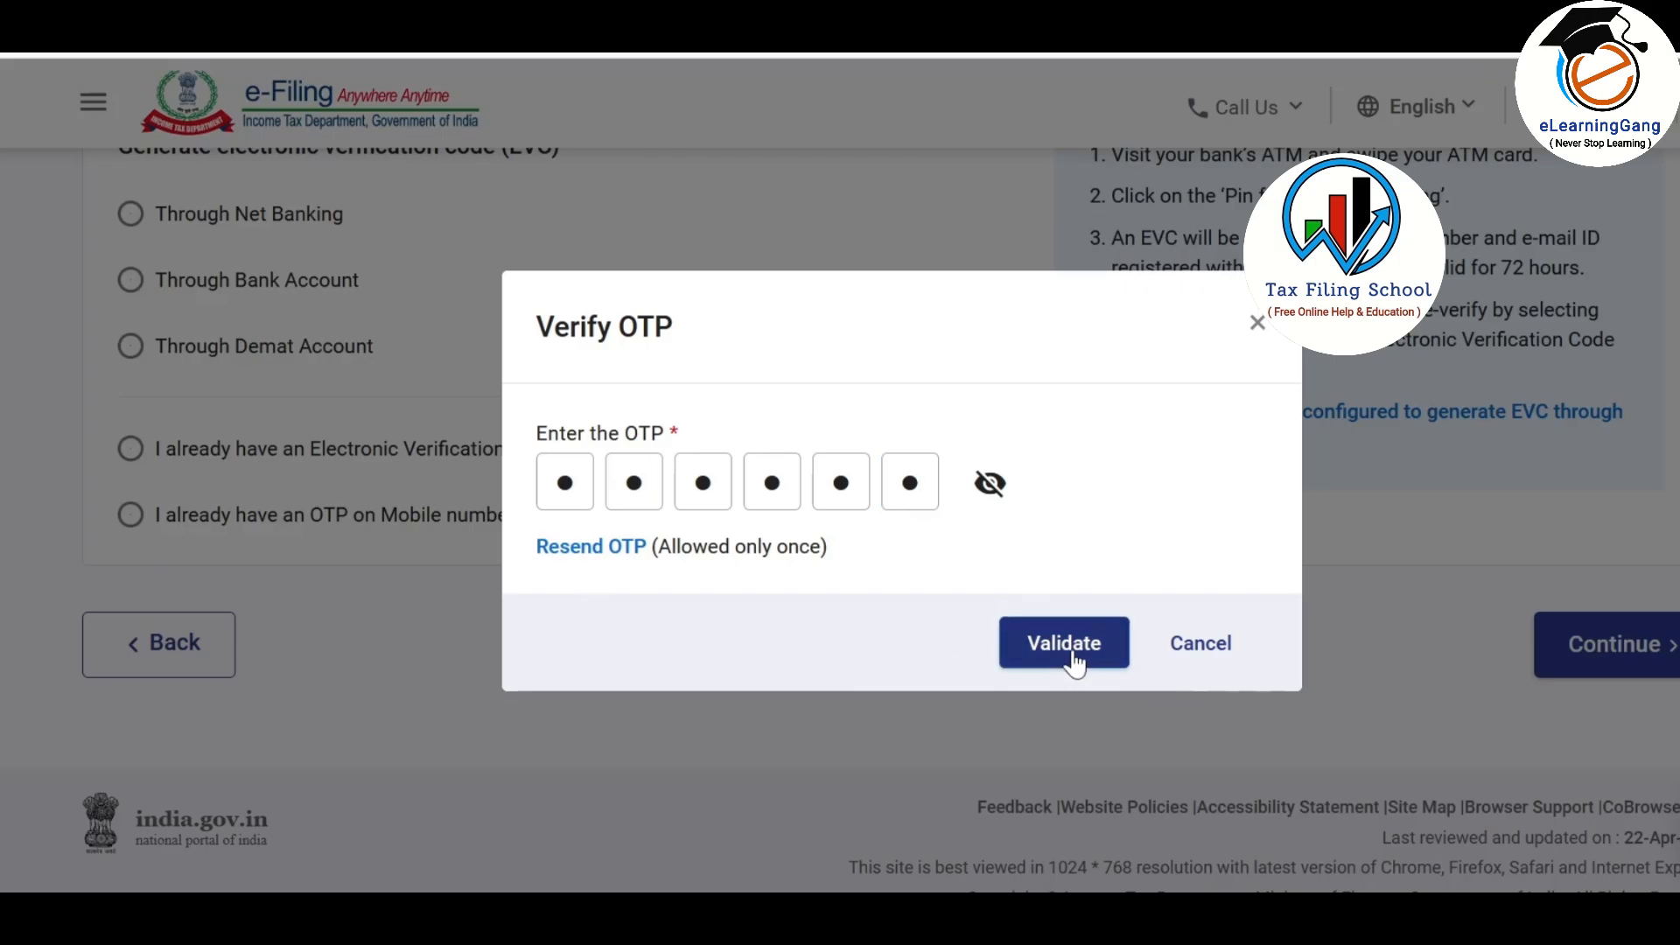
click(1073, 662)
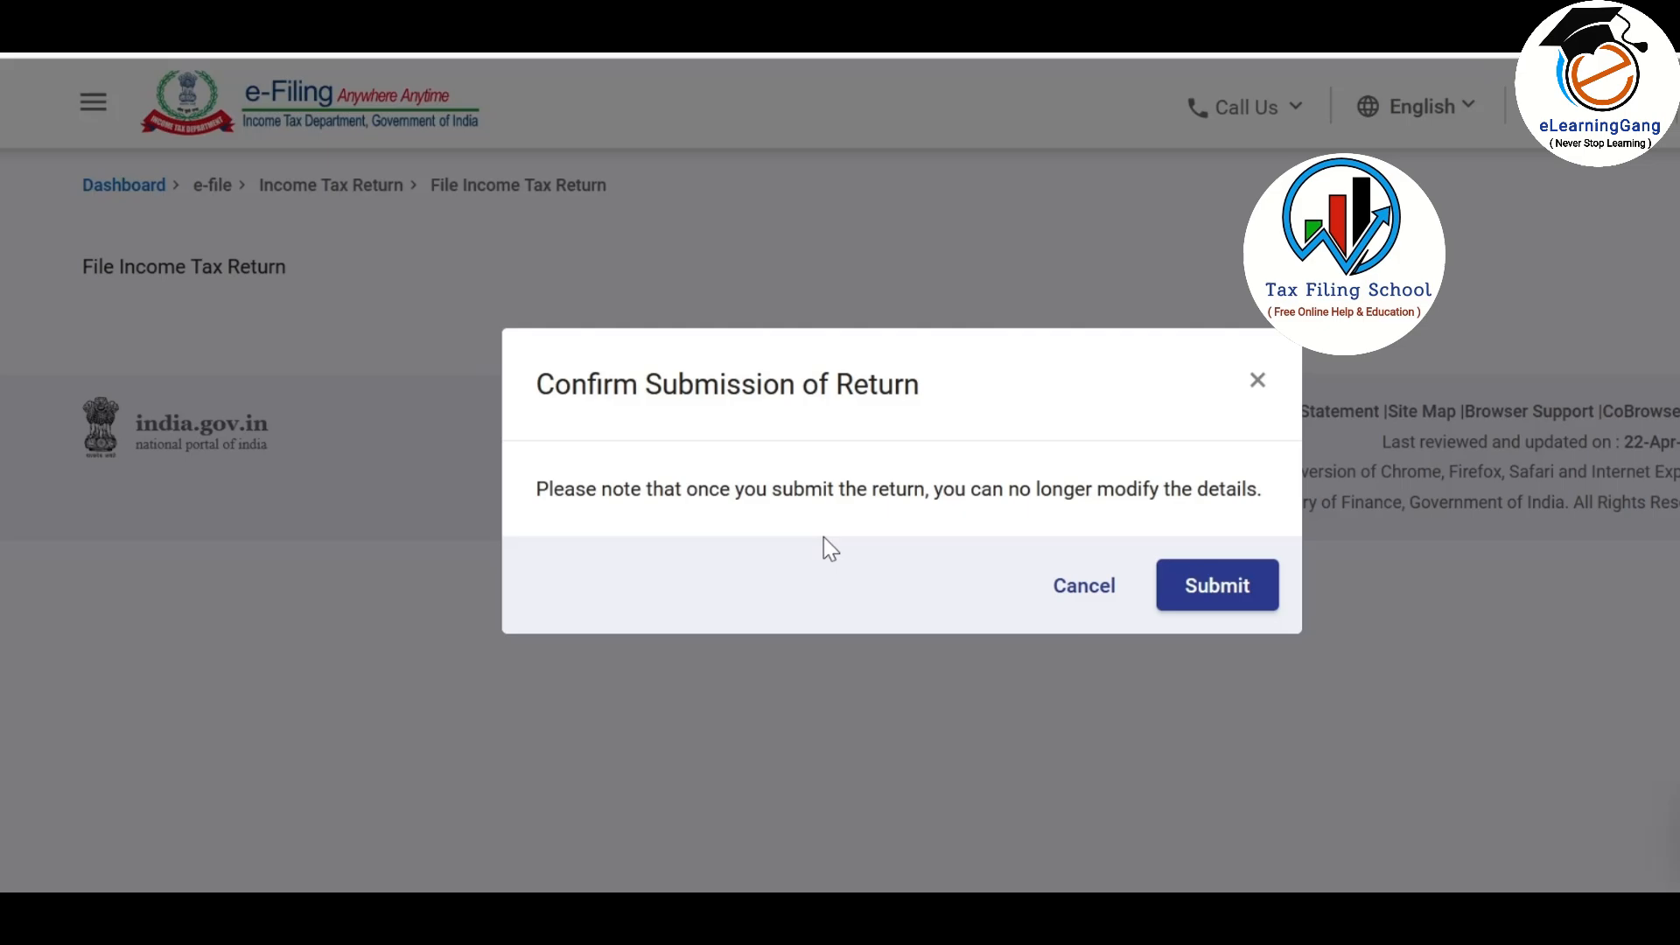
click(1226, 601)
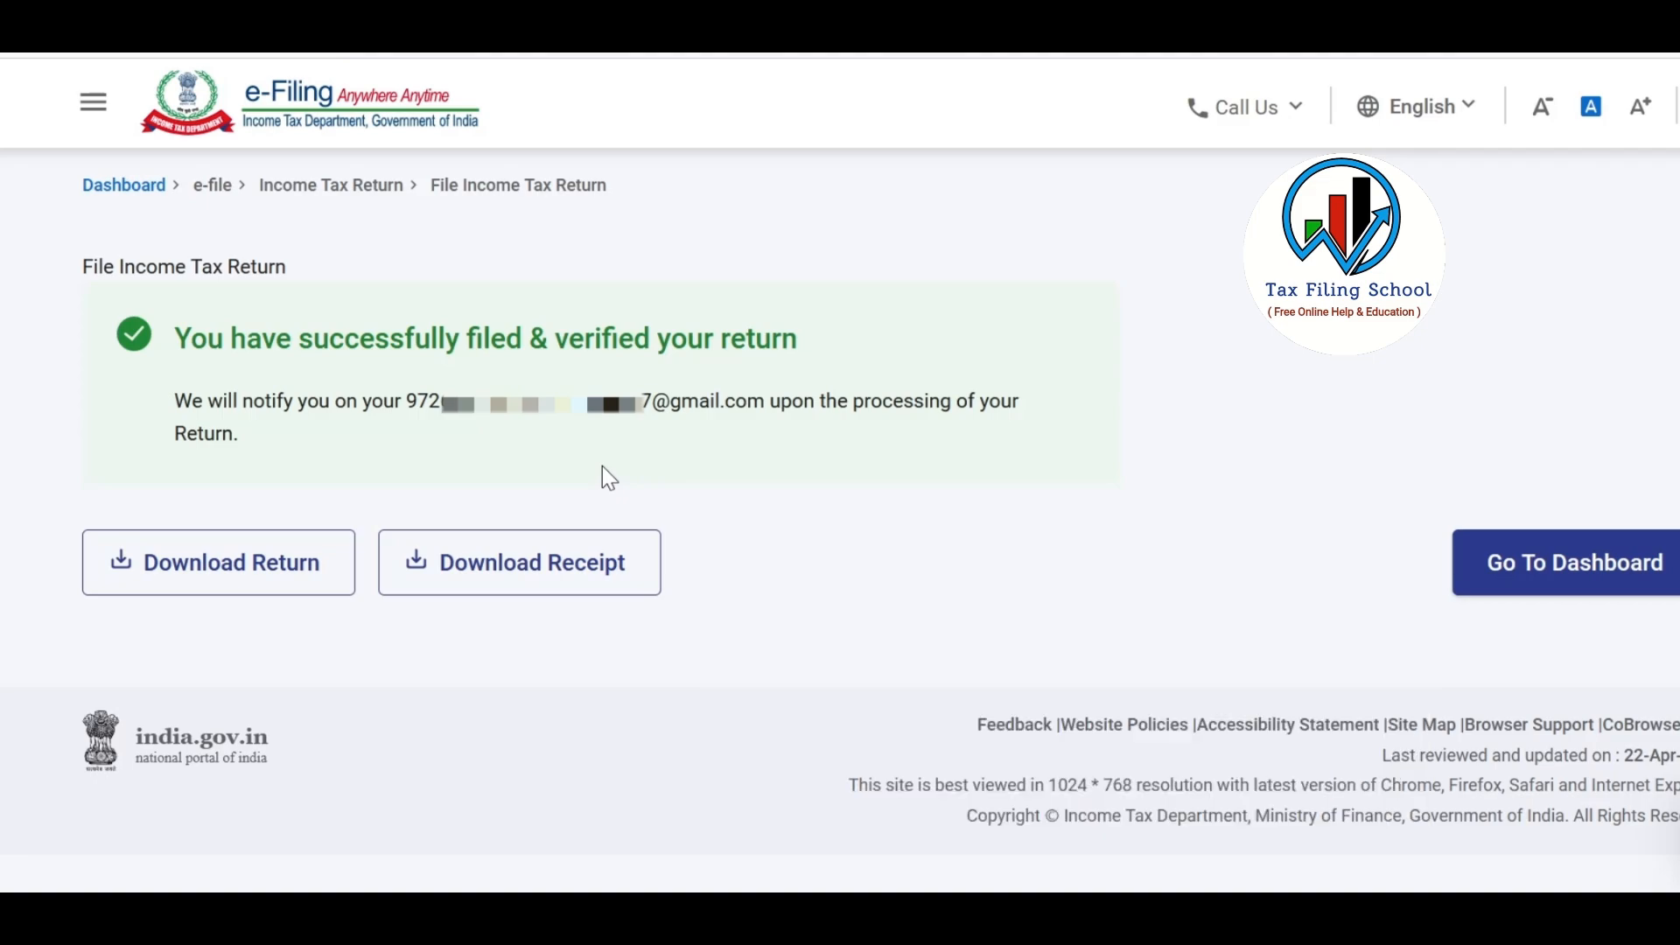
click(599, 591)
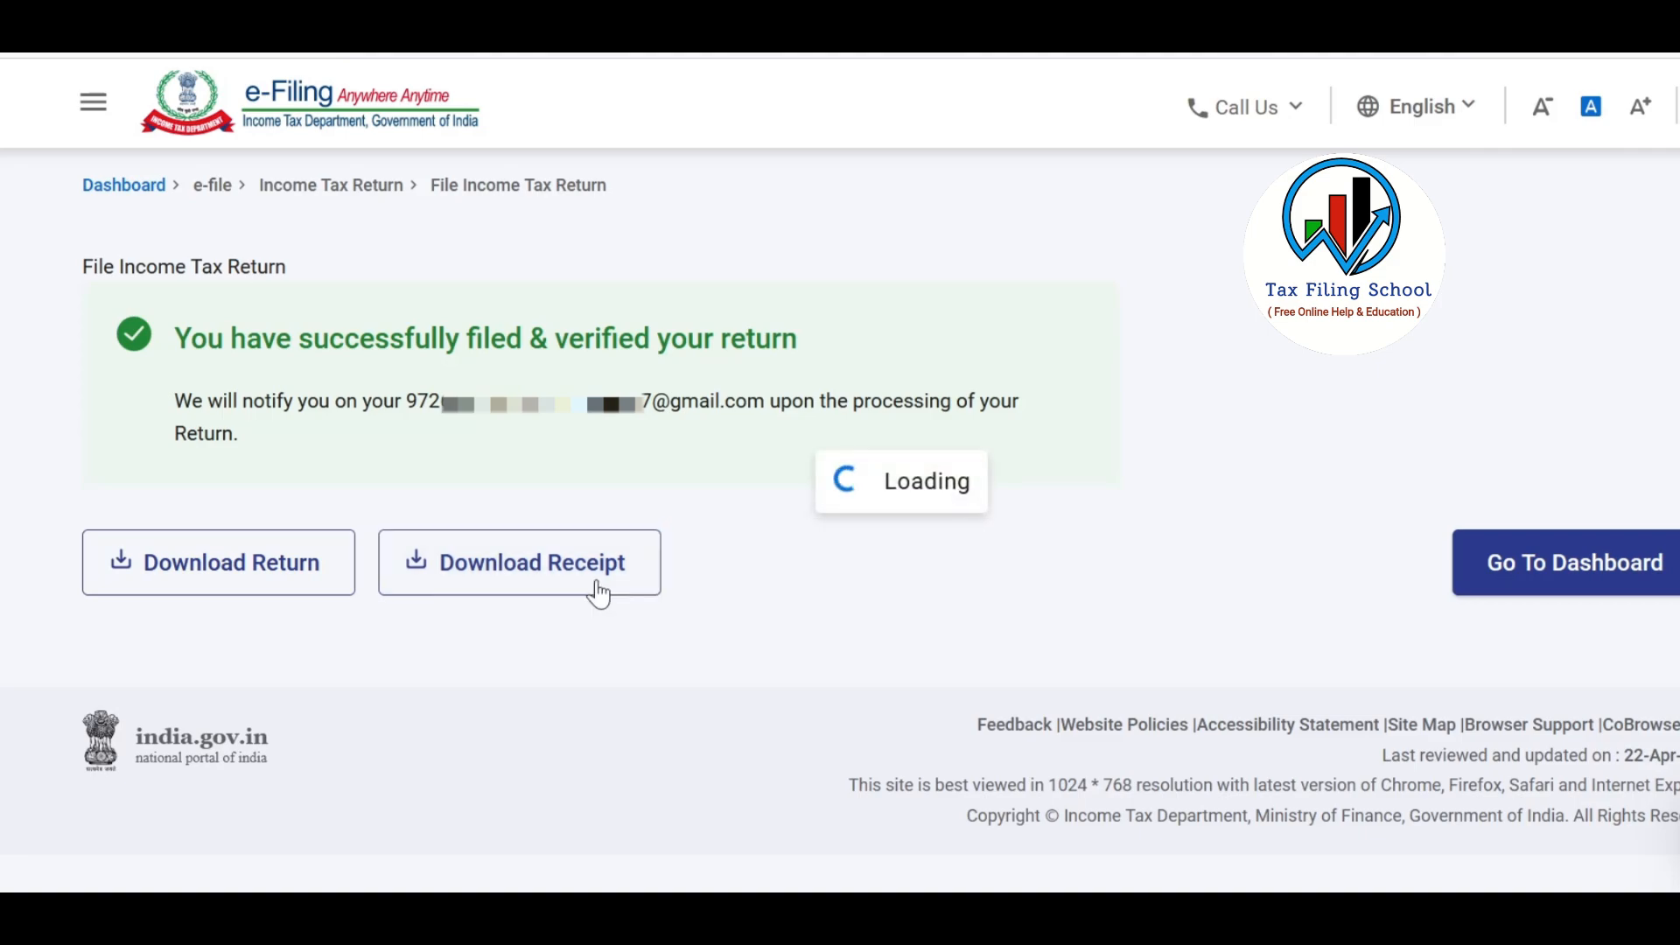